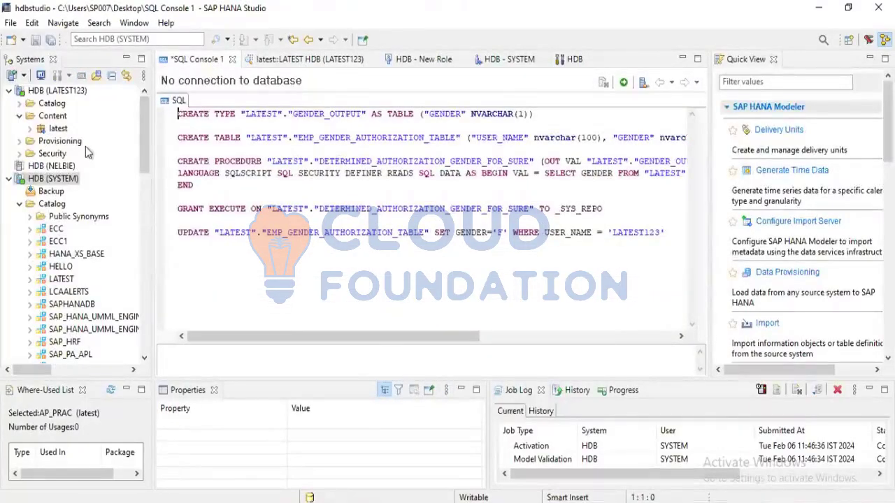
# Open the AP_PRAC analytic privilege from the latest package in the content of HDB (SYSTEM)
pyautogui.click(48, 92)
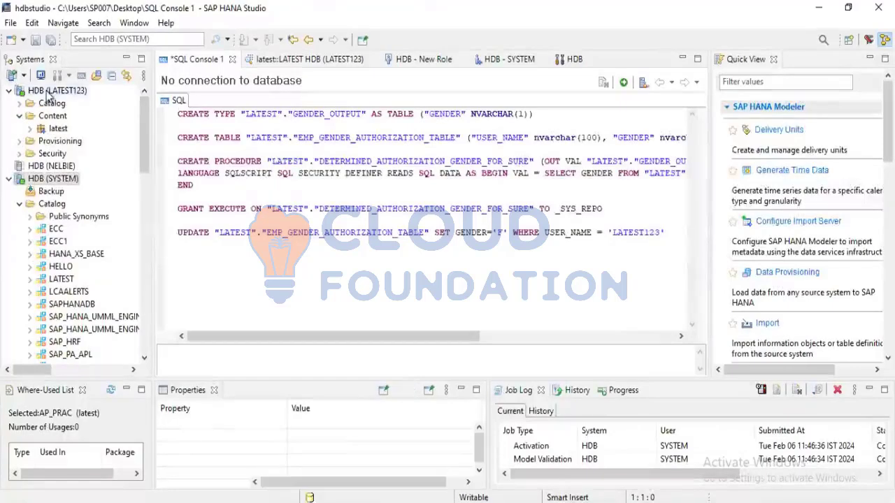
pyautogui.click(56, 128)
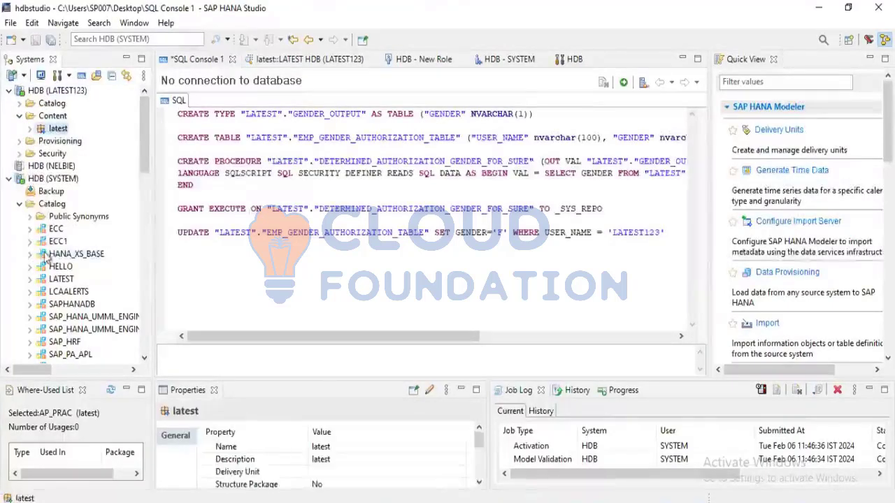
pyautogui.moveTo(142, 164)
pyautogui.mouseDown()
pyautogui.moveTo(143, 394)
pyautogui.moveTo(142, 175)
pyautogui.moveTo(148, 333)
pyautogui.moveTo(153, 149)
pyautogui.moveTo(148, 193)
pyautogui.moveTo(146, 177)
pyautogui.mouseUp()
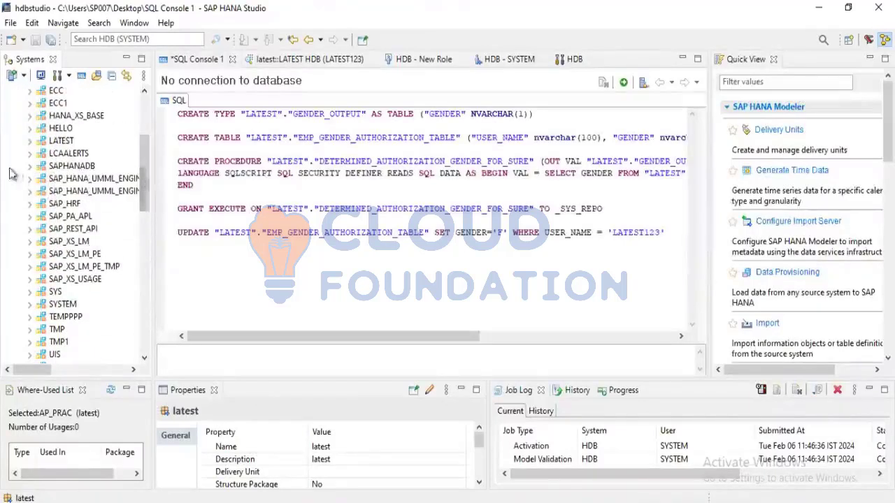
pyautogui.click(29, 141)
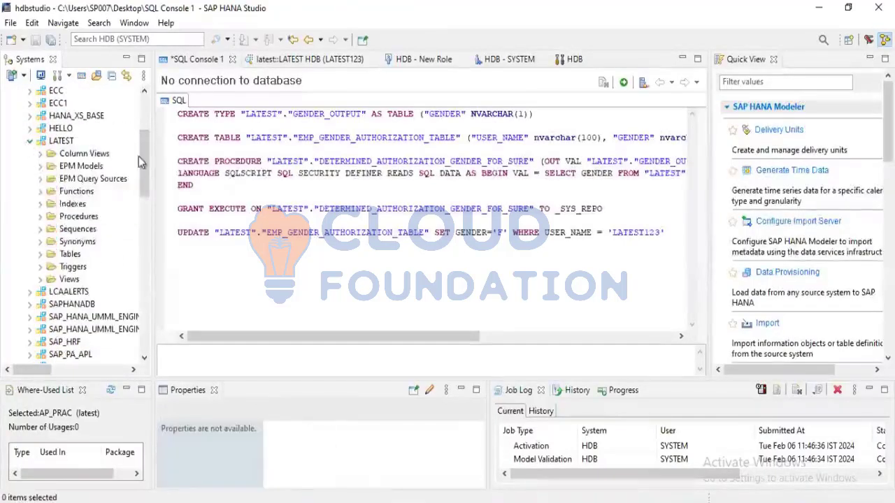
pyautogui.moveTo(141, 159); pyautogui.dragTo(138, 328)
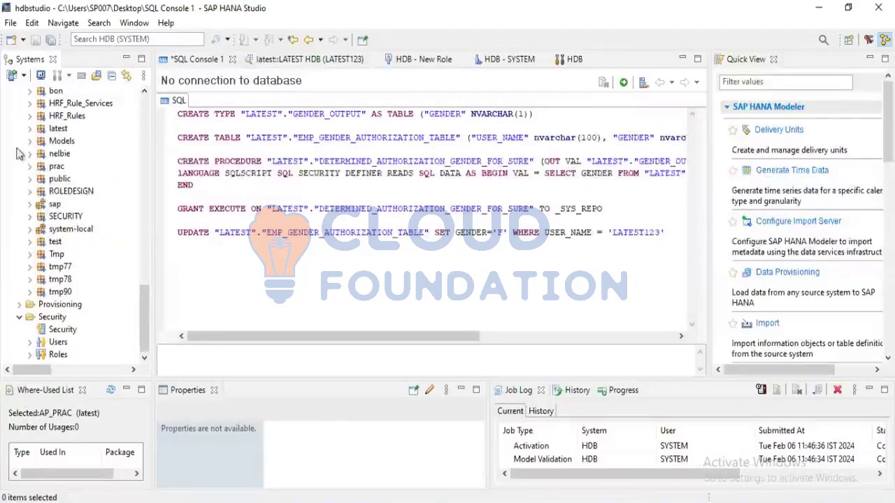
pyautogui.click(30, 129)
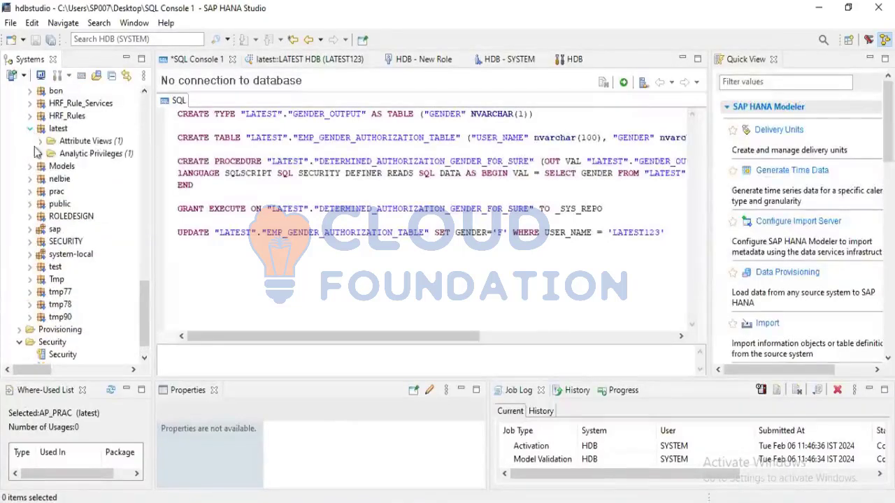
pyautogui.click(39, 153)
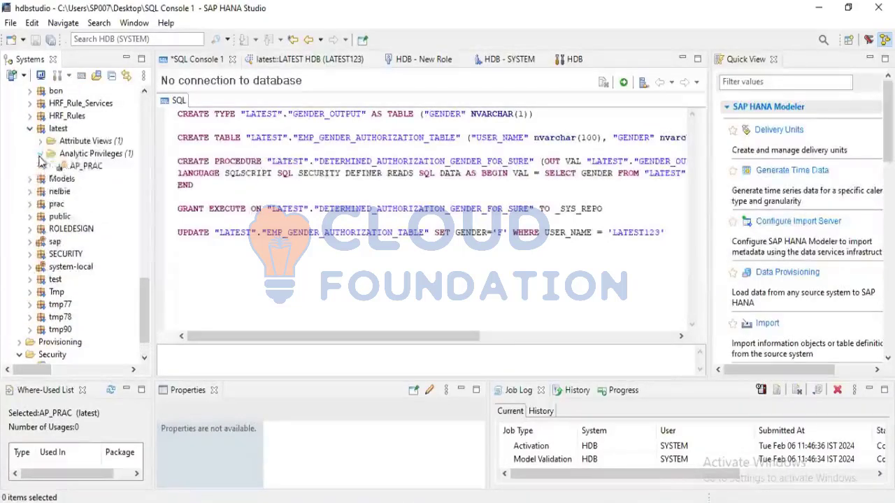
pyautogui.click(85, 169)
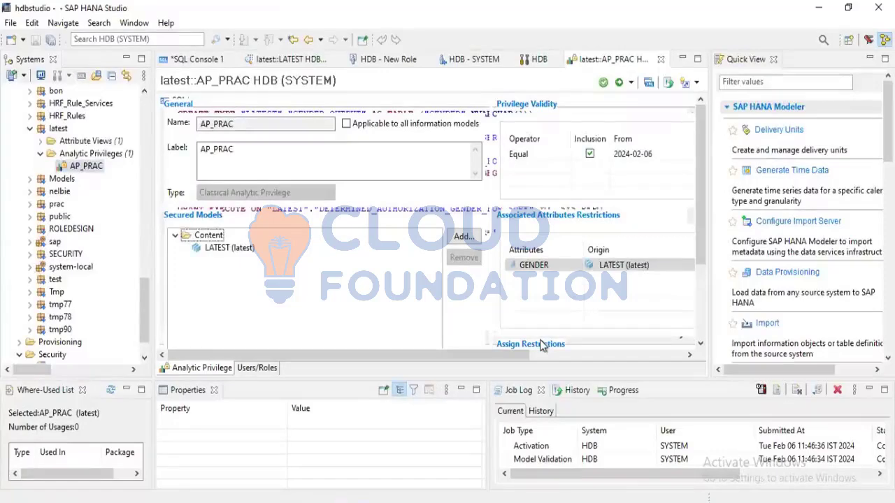
# Examine the catalog procedure restriction on the GENDER attribute, including the available restriction types and operators
pyautogui.click(609, 355)
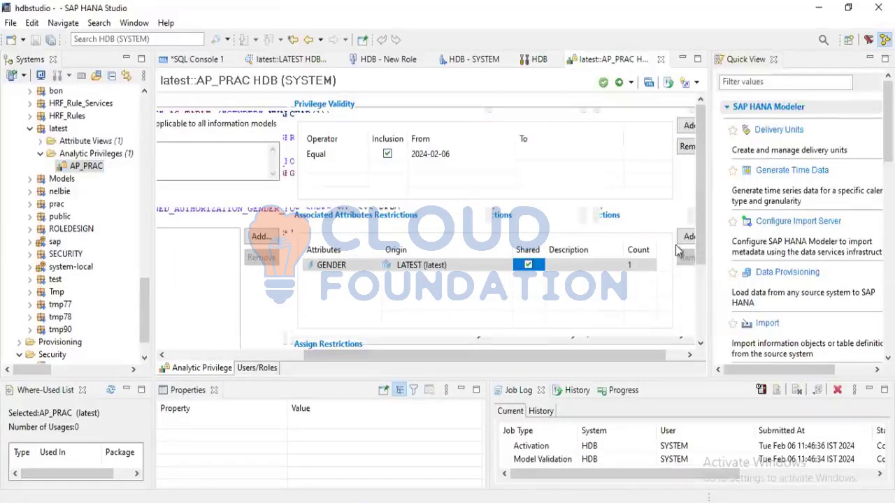
pyautogui.scroll(-3, 700, 278)
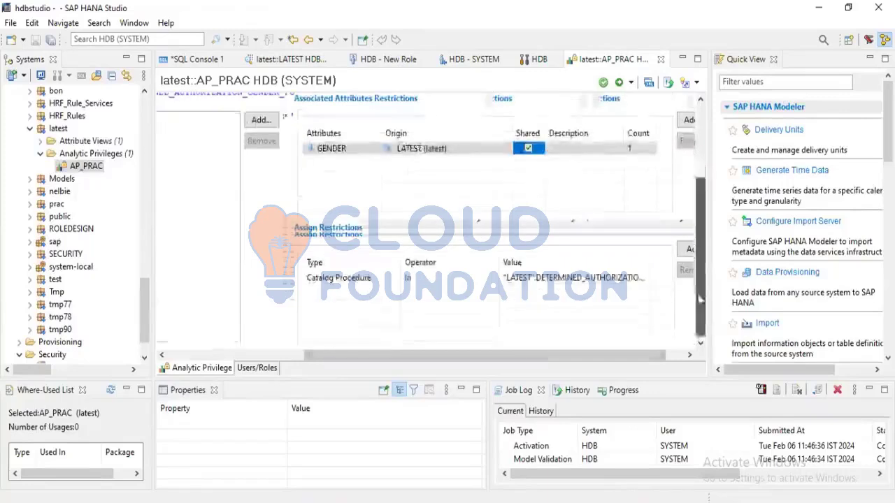
pyautogui.click(443, 282)
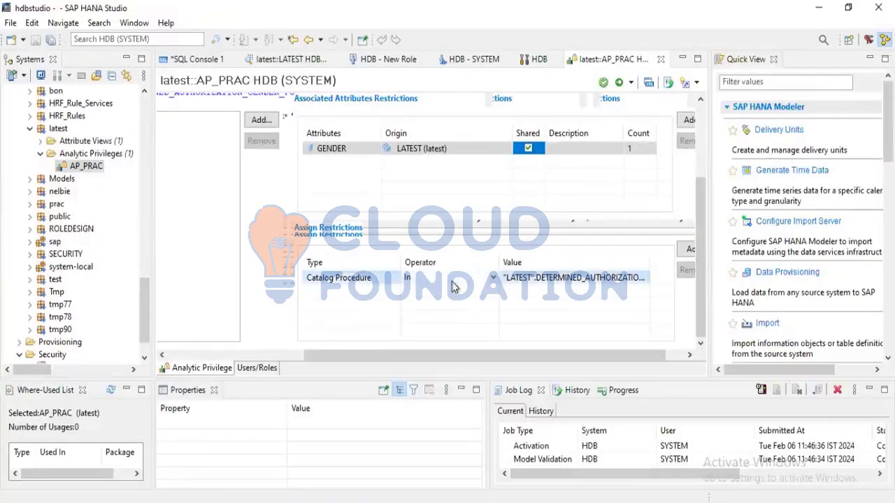
pyautogui.click(494, 279)
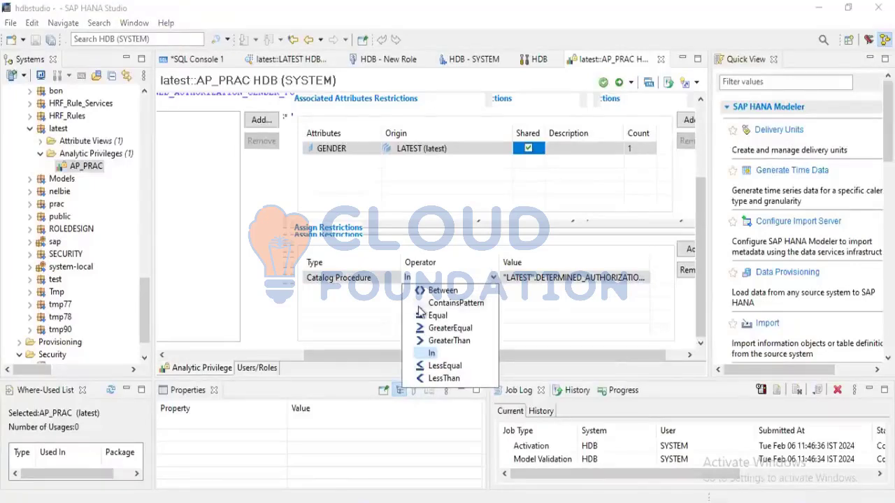
pyautogui.click(370, 304)
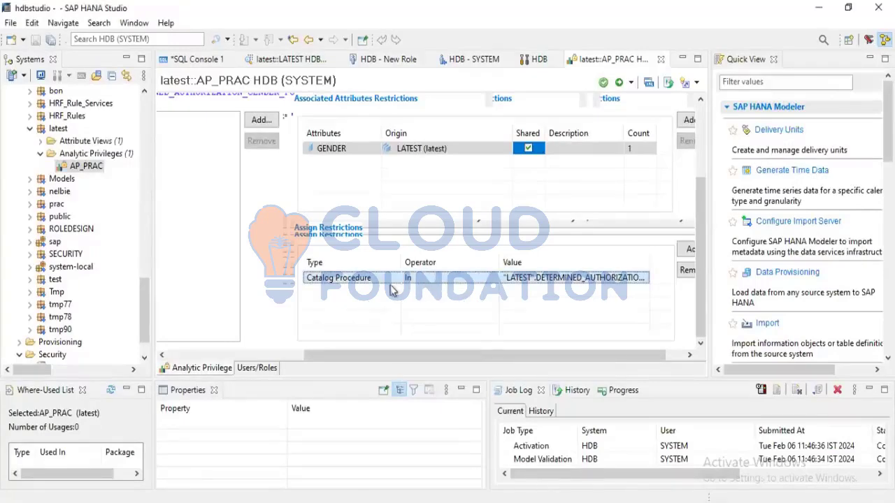
pyautogui.click(353, 279)
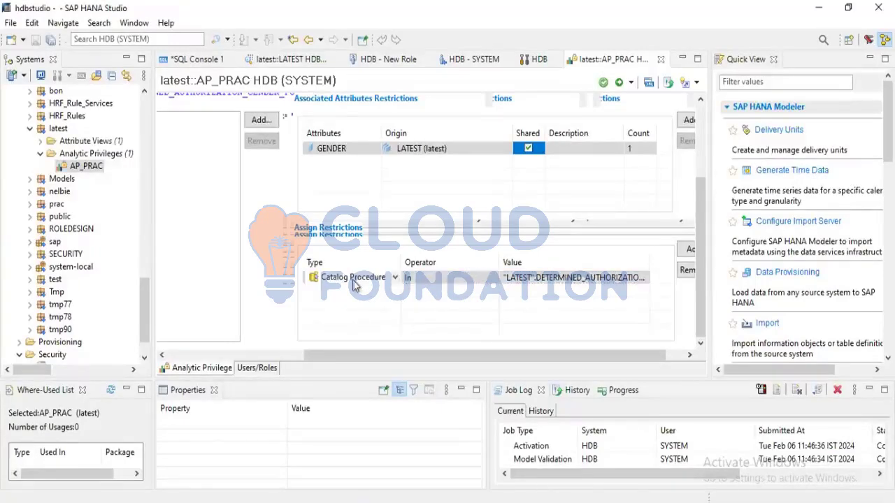
pyautogui.click(354, 280)
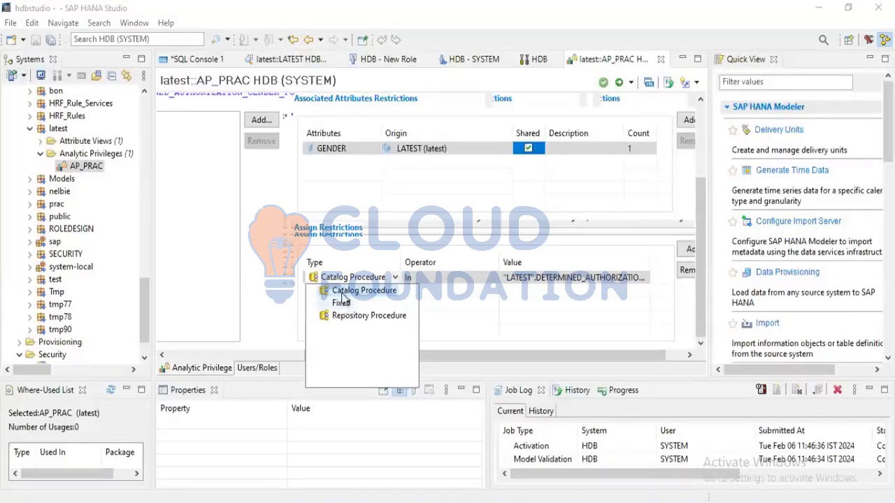
pyautogui.click(435, 285)
pyautogui.click(435, 285)
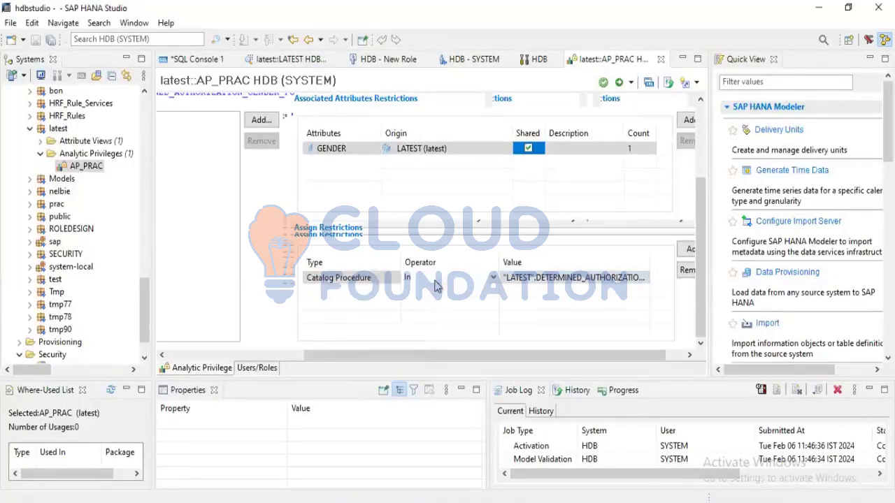
pyautogui.click(408, 303)
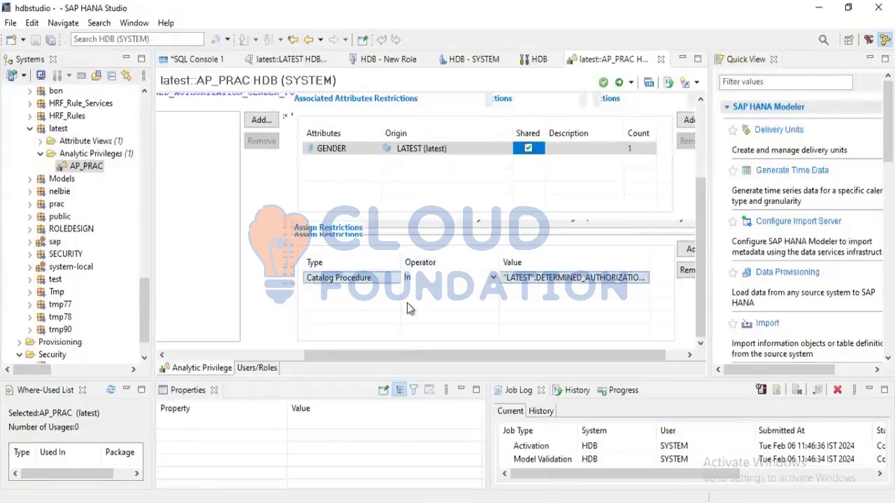
pyautogui.click(464, 281)
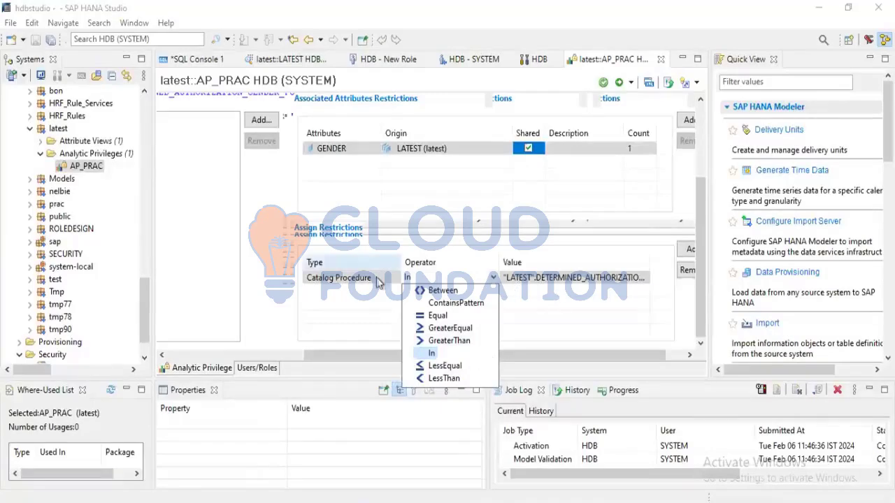
pyautogui.click(343, 306)
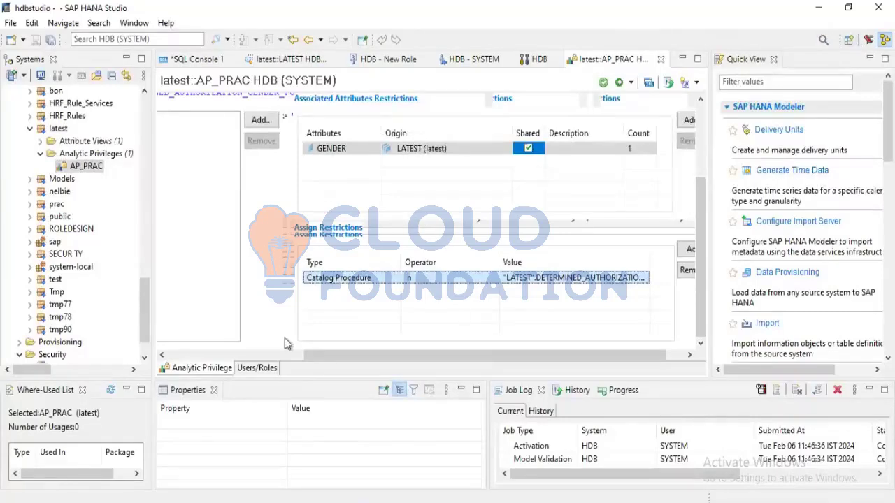
# Expand the latest package's attribute views under HDB (LATEST123) and select the LATEST view
pyautogui.moveTo(317, 356); pyautogui.dragTo(215, 356)
pyautogui.scroll(4, 51, 229)
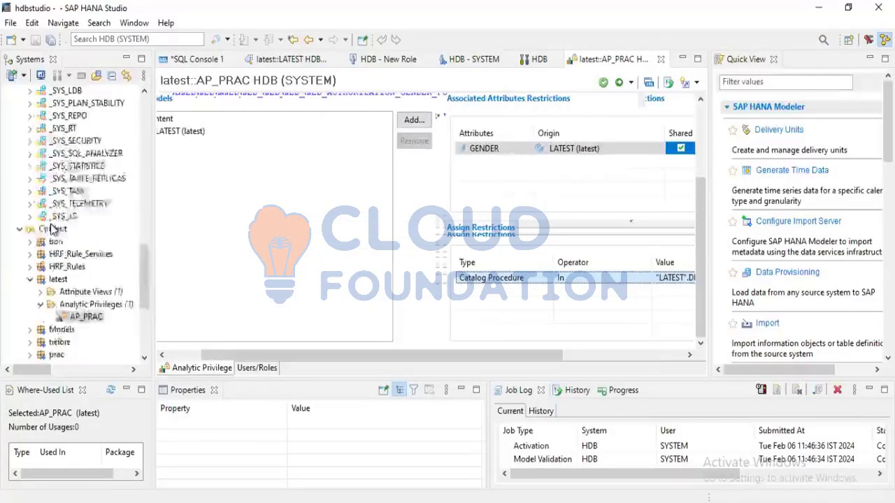
pyautogui.scroll(10, 52, 229)
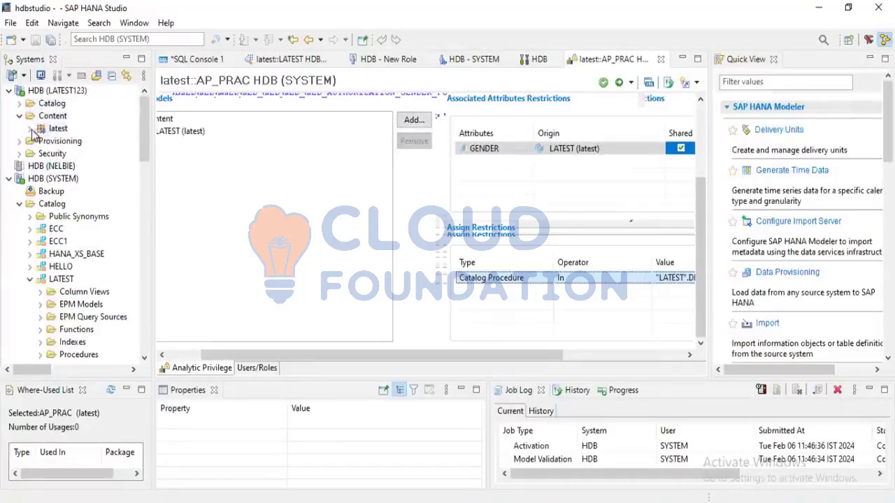
pyautogui.click(31, 129)
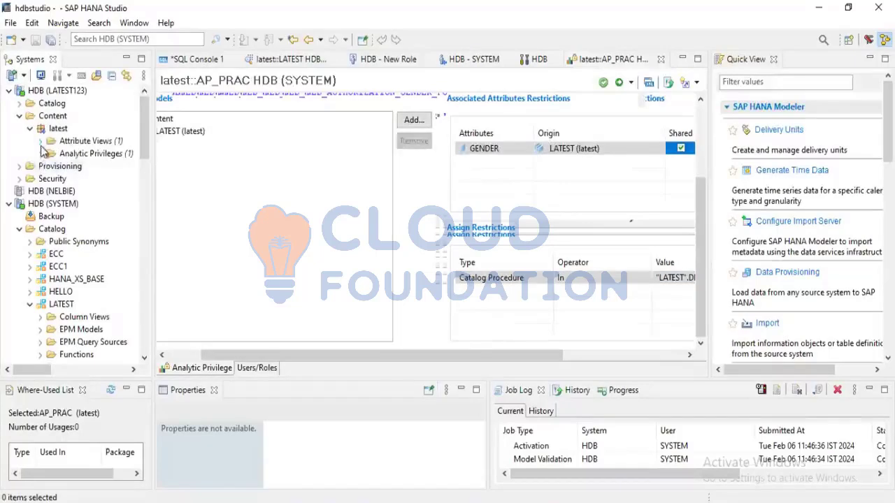
pyautogui.click(41, 142)
pyautogui.click(70, 156)
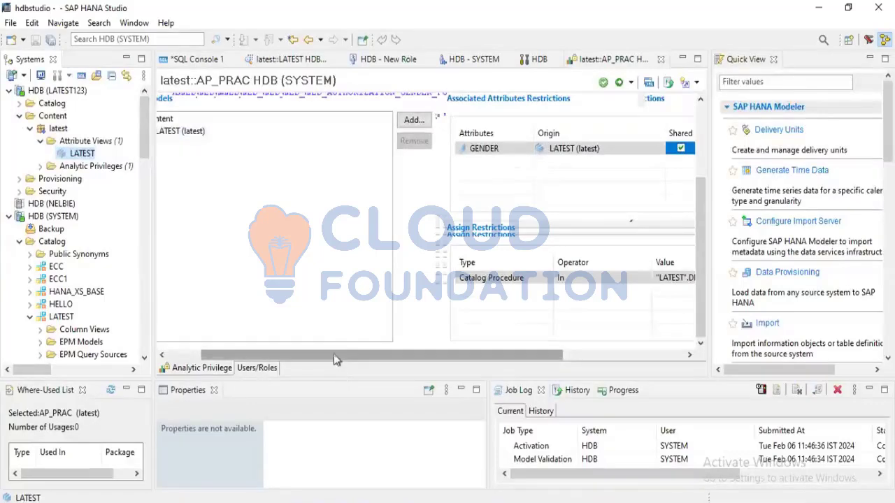
pyautogui.moveTo(334, 354); pyautogui.dragTo(426, 357)
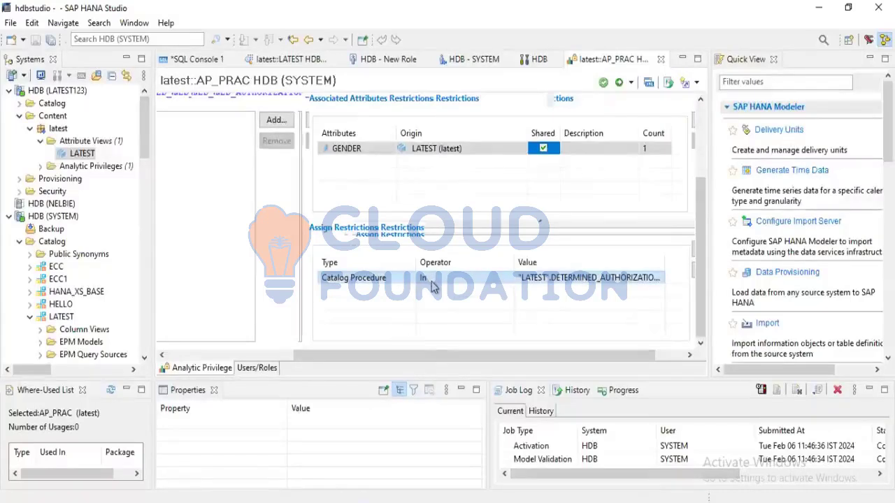
pyautogui.moveTo(387, 358)
pyautogui.mouseDown()
pyautogui.moveTo(324, 358)
pyautogui.moveTo(396, 370)
pyautogui.mouseUp()
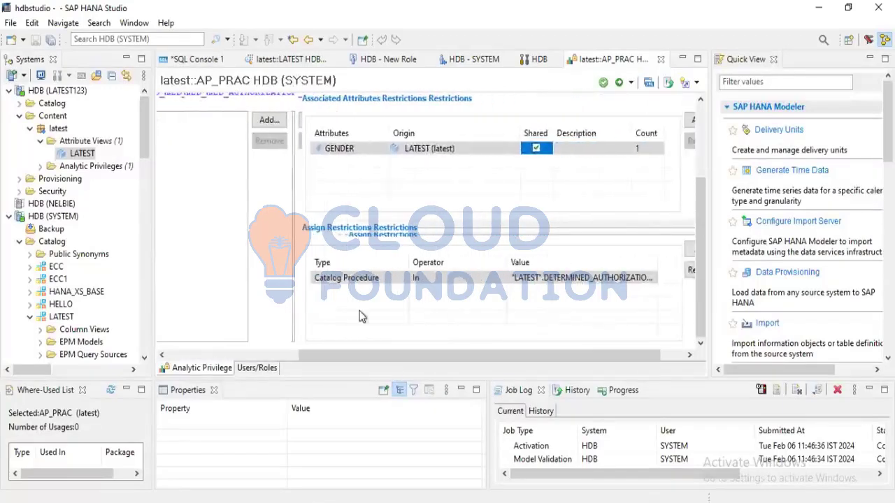
pyautogui.click(382, 300)
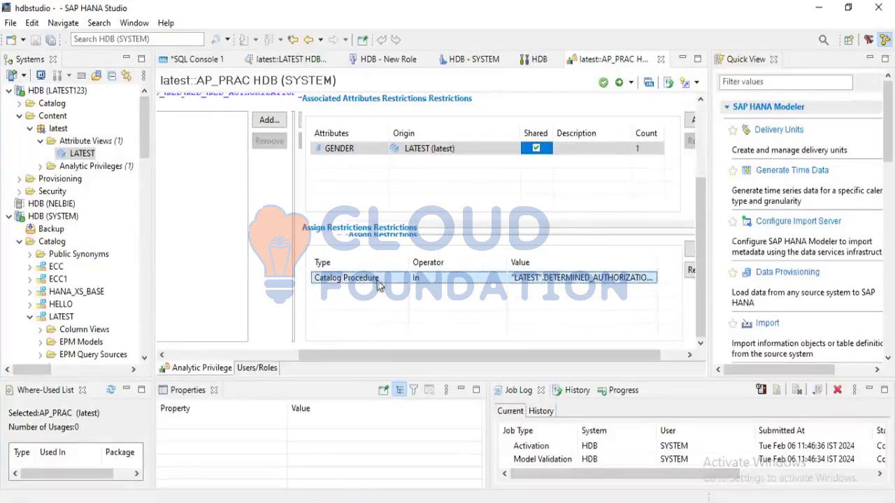
pyautogui.moveTo(372, 365); pyautogui.dragTo(355, 353)
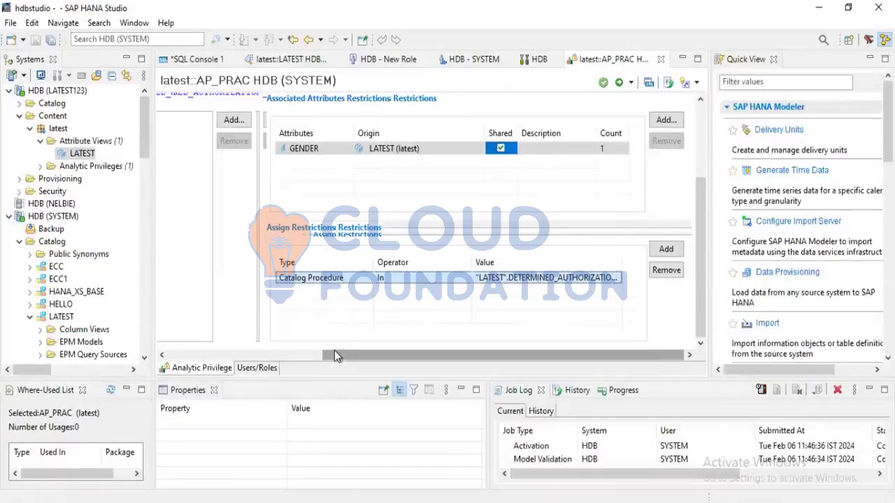
pyautogui.moveTo(334, 355); pyautogui.dragTo(363, 369)
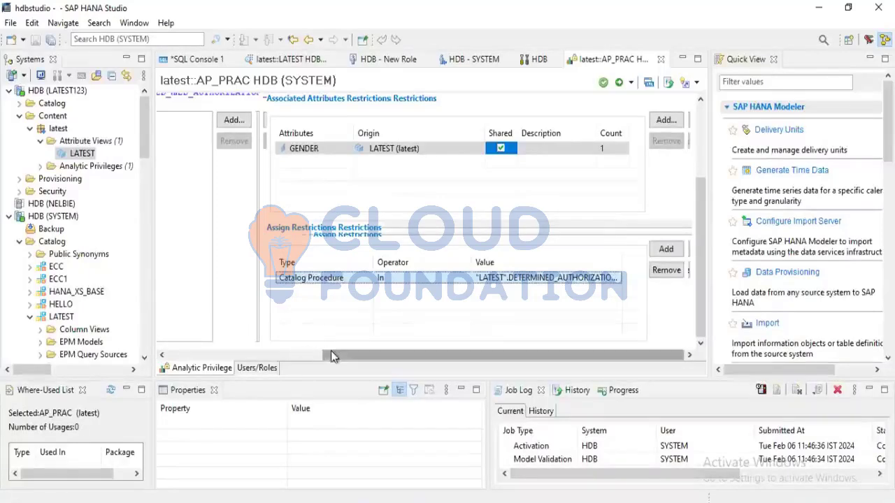
pyautogui.moveTo(326, 350)
pyautogui.mouseDown()
pyautogui.moveTo(174, 340)
pyautogui.moveTo(337, 357)
pyautogui.mouseUp()
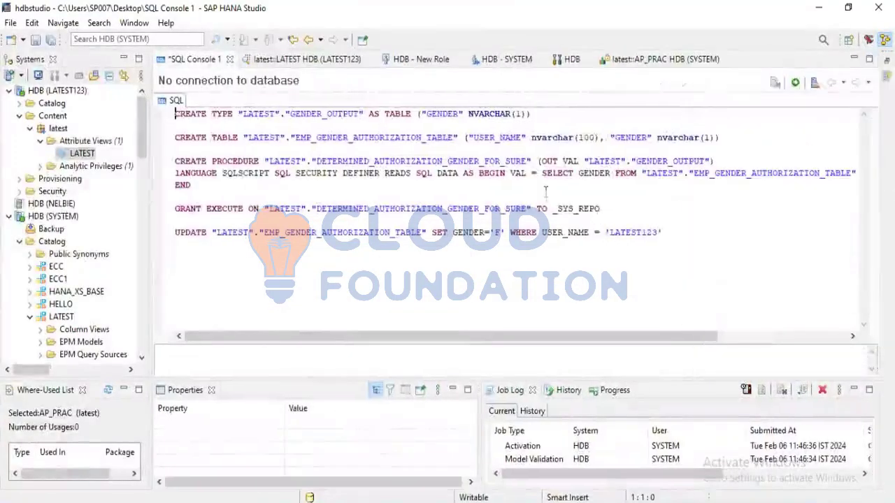
# Try to preview the data of the LATEST attribute view under HDB (LATEST123)
pyautogui.rightClick(84, 156)
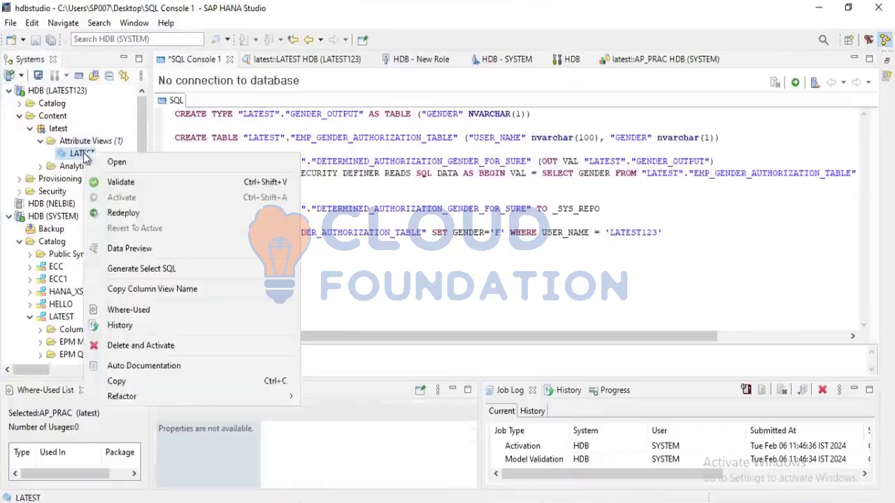
pyautogui.click(118, 254)
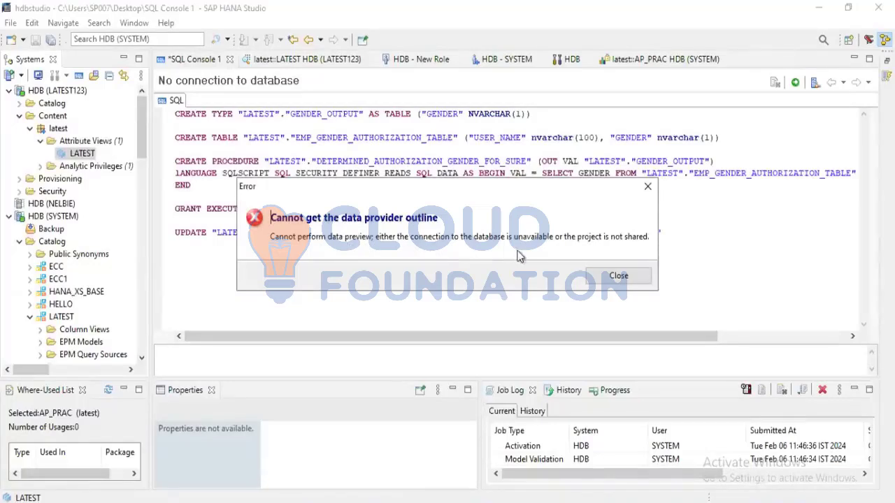
pyautogui.click(602, 279)
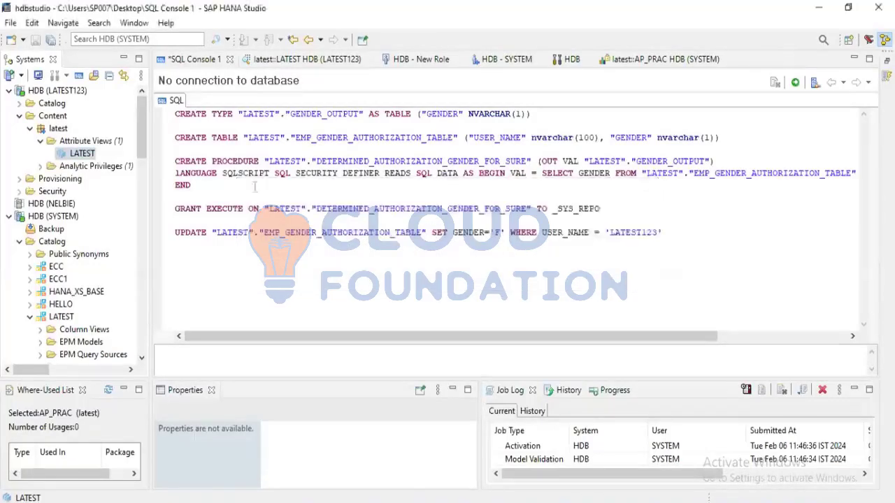
# Close the open latest::LATEST HDB (LATEST123) editor
pyautogui.click(229, 60)
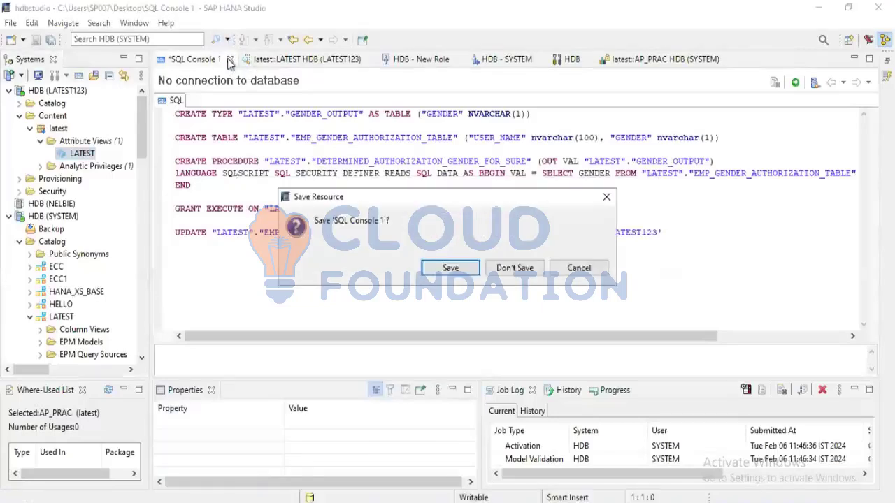
pyautogui.click(579, 269)
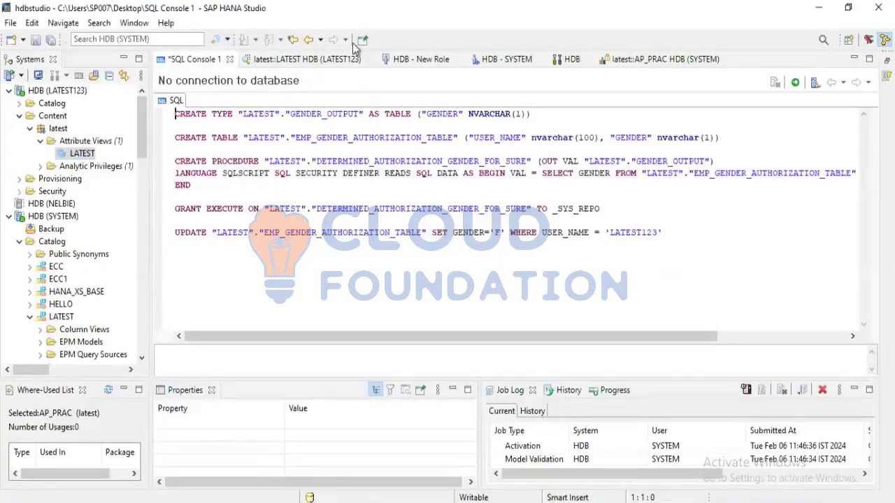
pyautogui.click(370, 61)
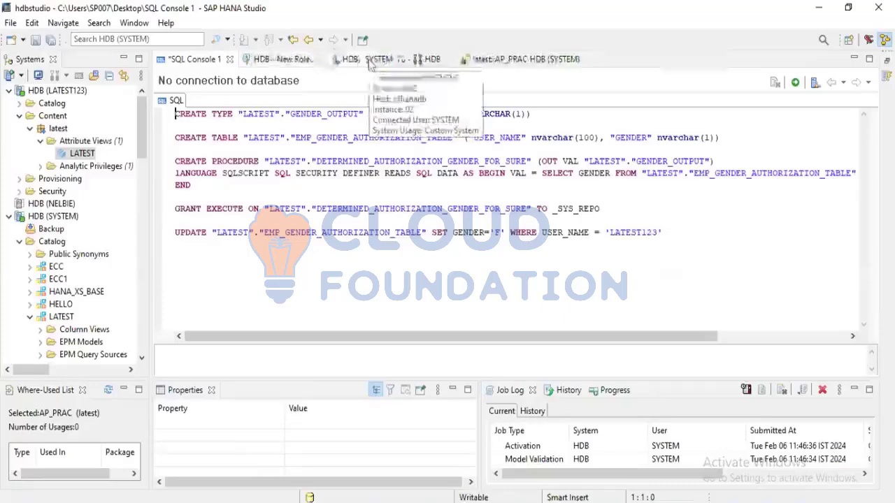
# Close the New Role, SYSTEM user, HDB and AP_PRAC editors and exit the studio
pyautogui.click(318, 61)
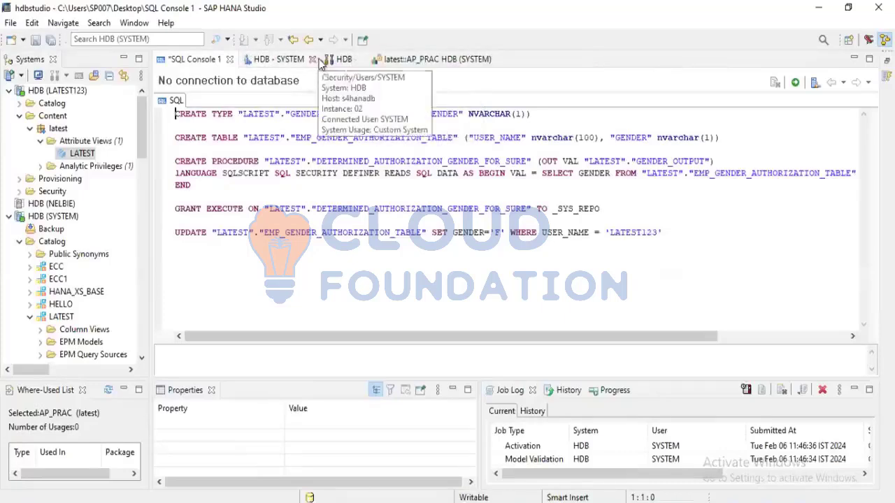
pyautogui.click(312, 62)
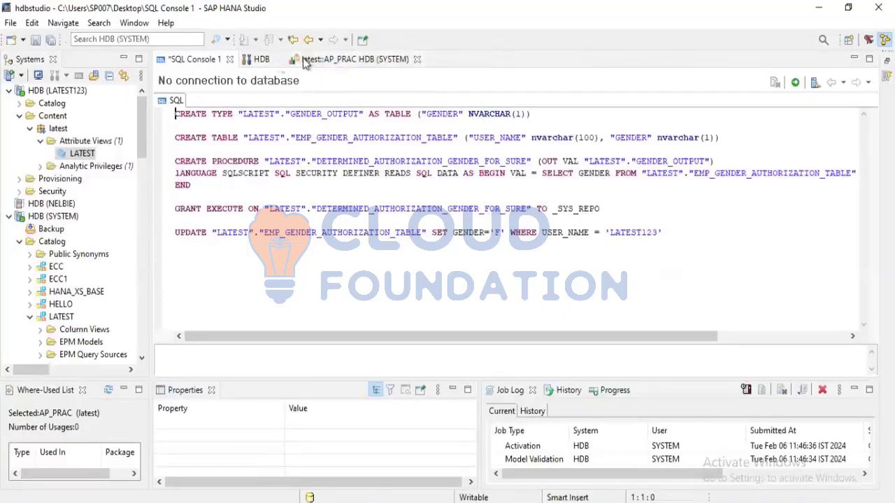
pyautogui.click(278, 61)
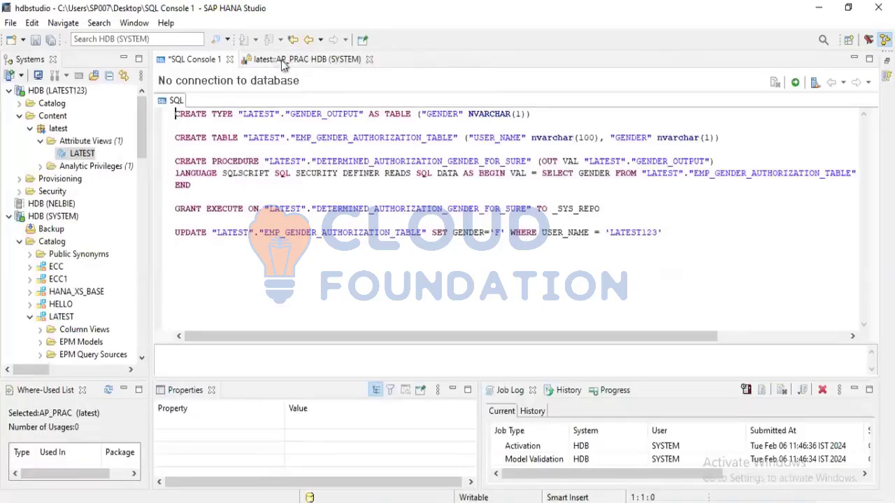
pyautogui.click(370, 59)
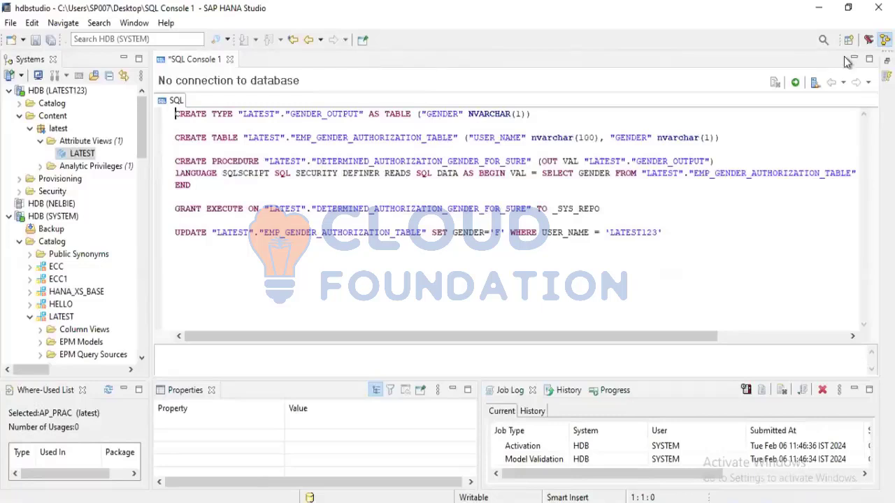
pyautogui.click(879, 9)
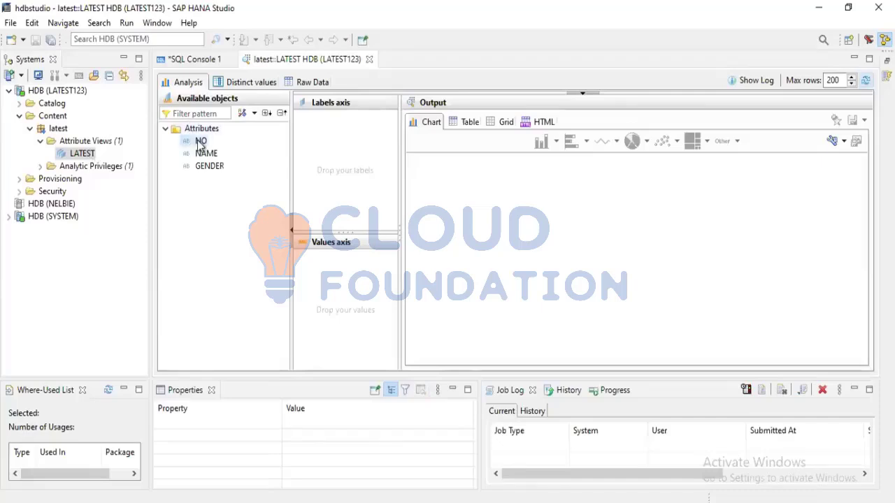
# Analyze the LATEST view with NO as the value and NAME and GENDER as labels, showing the output as a table
pyautogui.moveTo(201, 142); pyautogui.dragTo(334, 276)
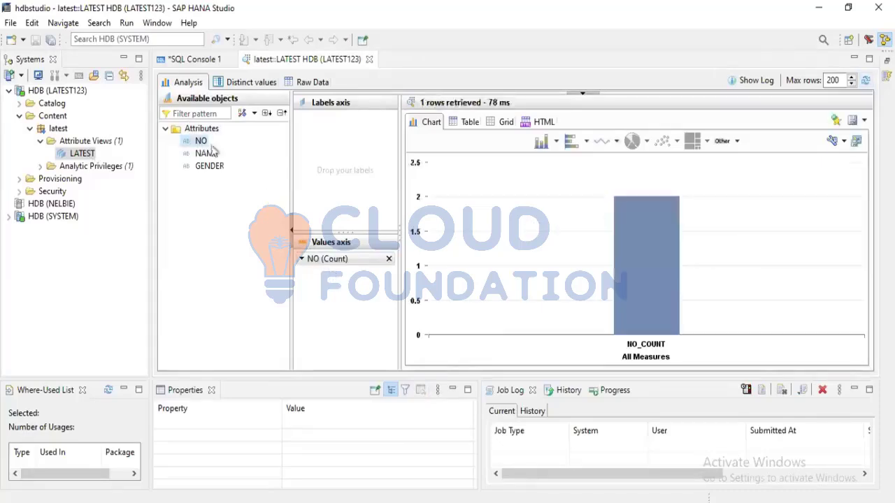
pyautogui.moveTo(208, 156); pyautogui.dragTo(329, 158)
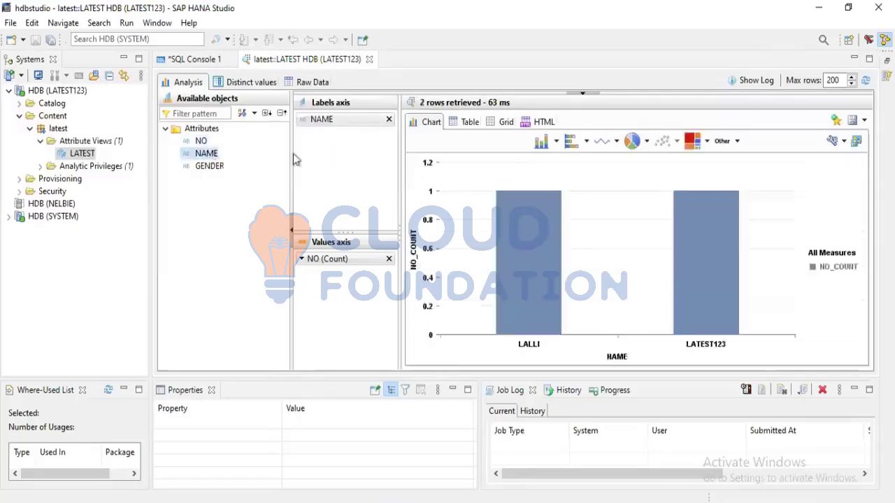
pyautogui.moveTo(199, 170); pyautogui.dragTo(353, 171)
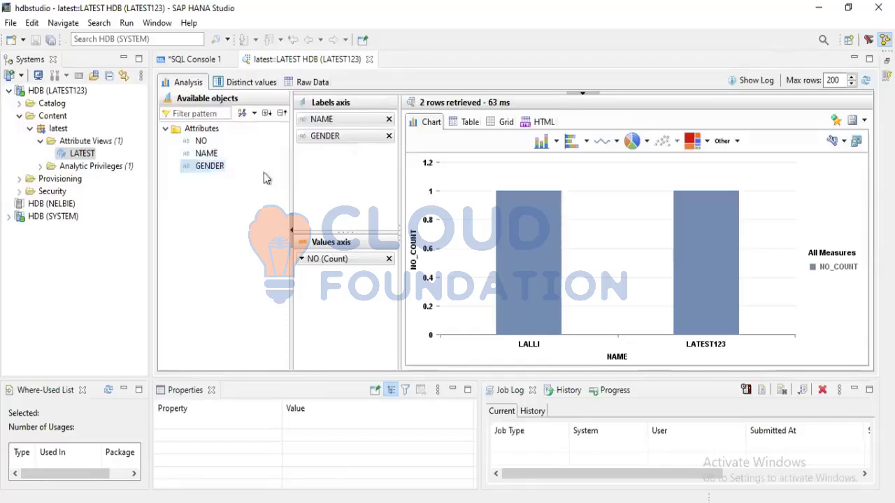
pyautogui.click(465, 123)
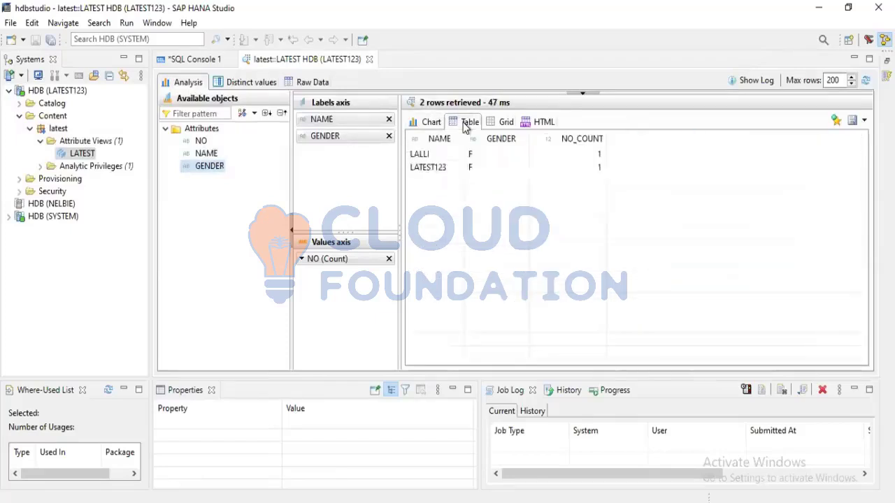
# Examine the NAME and GENDER values of the rows returned for LATEST123
pyautogui.click(433, 156)
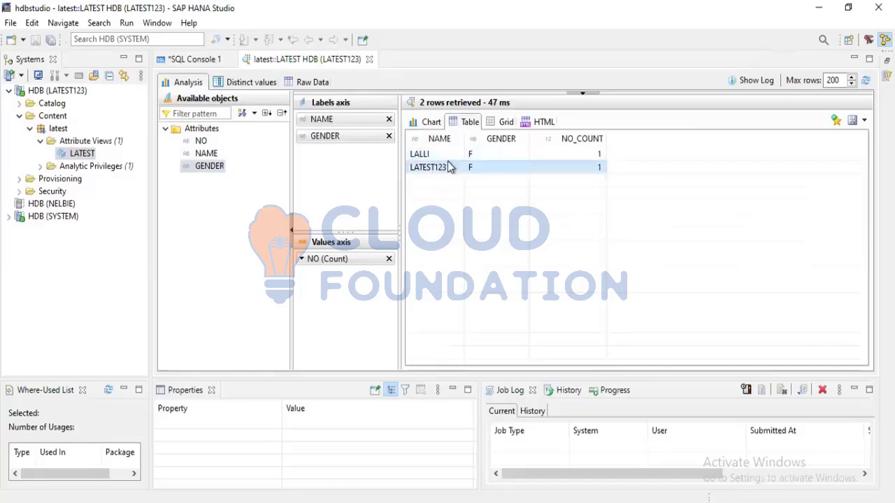
pyautogui.click(447, 169)
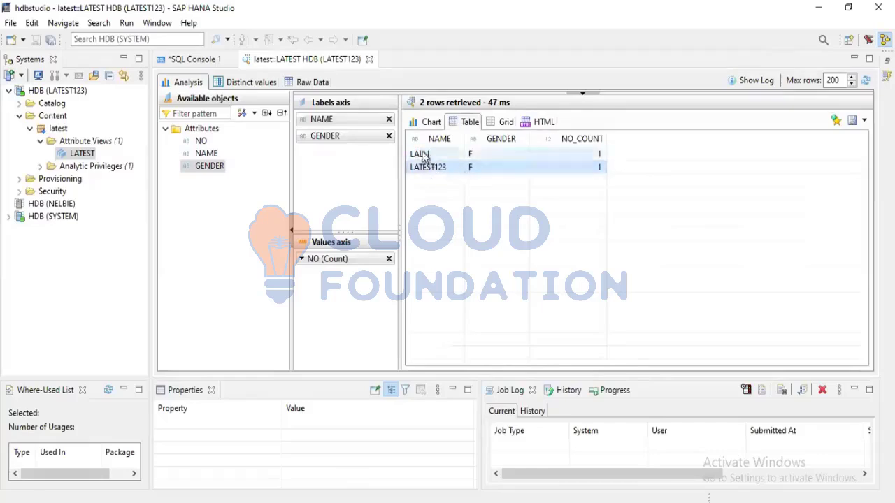
pyautogui.click(422, 156)
pyautogui.click(422, 165)
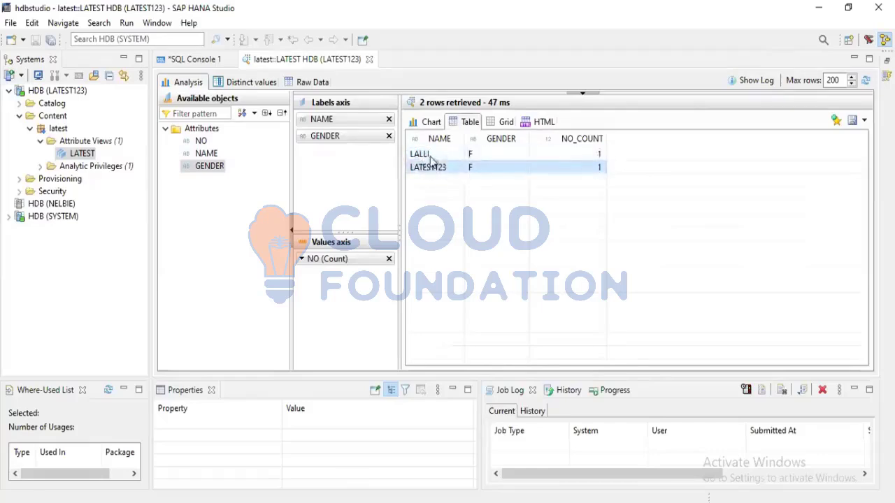
pyautogui.click(431, 155)
pyautogui.moveTo(438, 149); pyautogui.dragTo(435, 167)
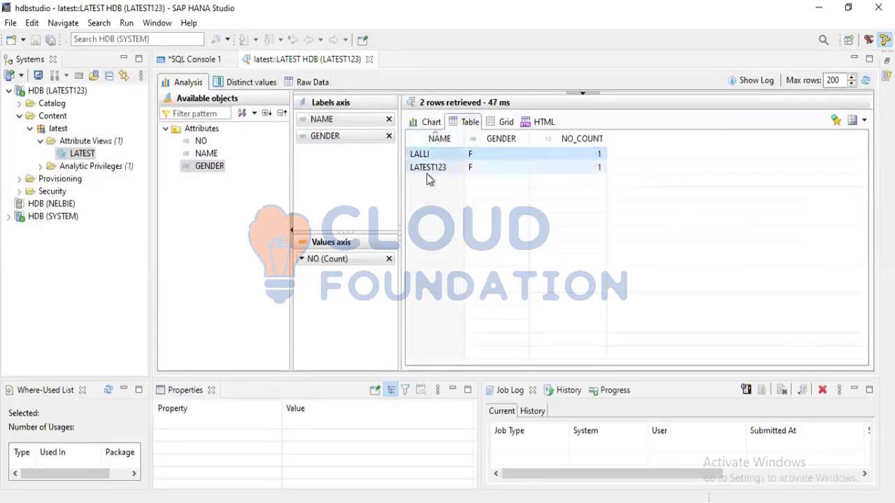
pyautogui.click(427, 172)
pyautogui.click(479, 157)
pyautogui.click(480, 167)
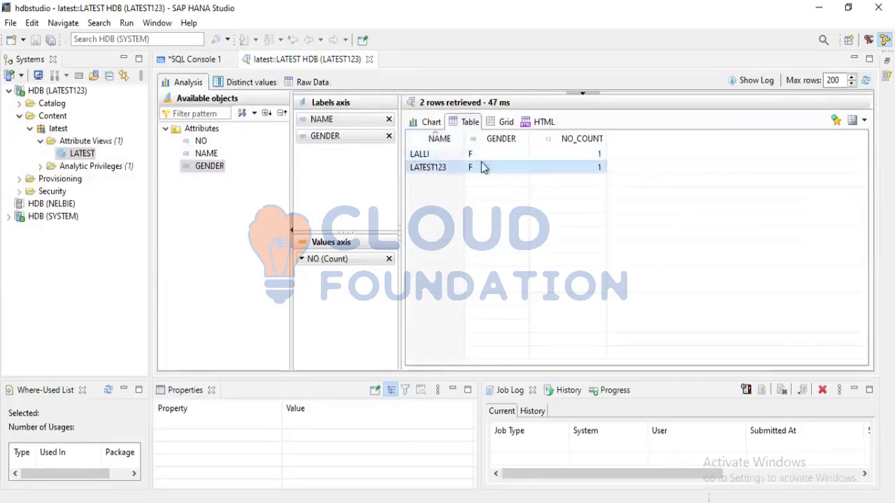
pyautogui.click(487, 157)
pyautogui.click(482, 168)
pyautogui.click(491, 156)
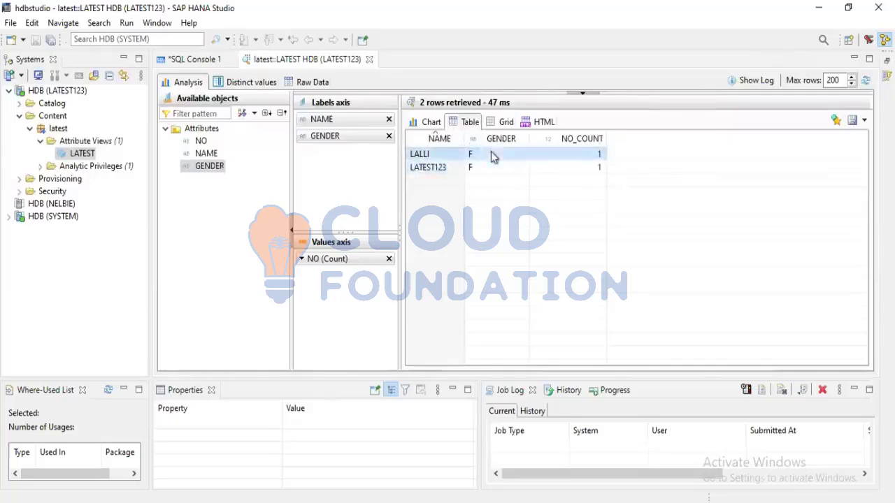
pyautogui.click(470, 171)
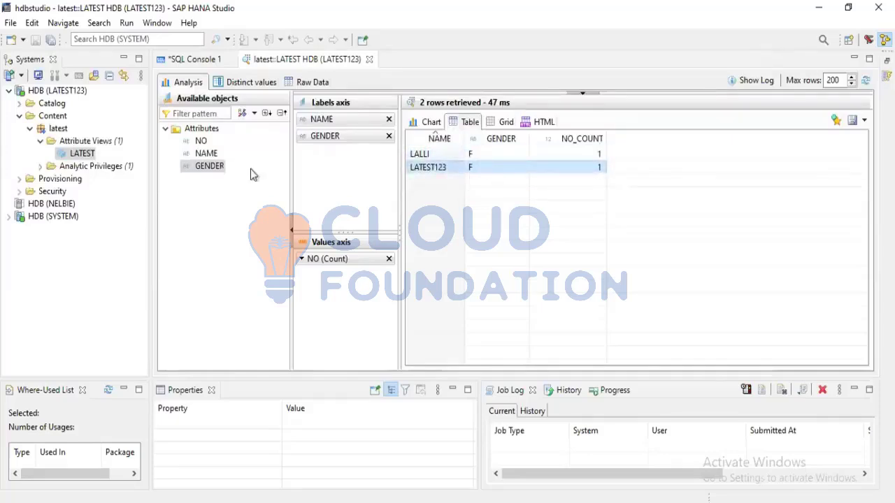
# Expand the latest package in the content of HDB (SYSTEM)
pyautogui.click(8, 217)
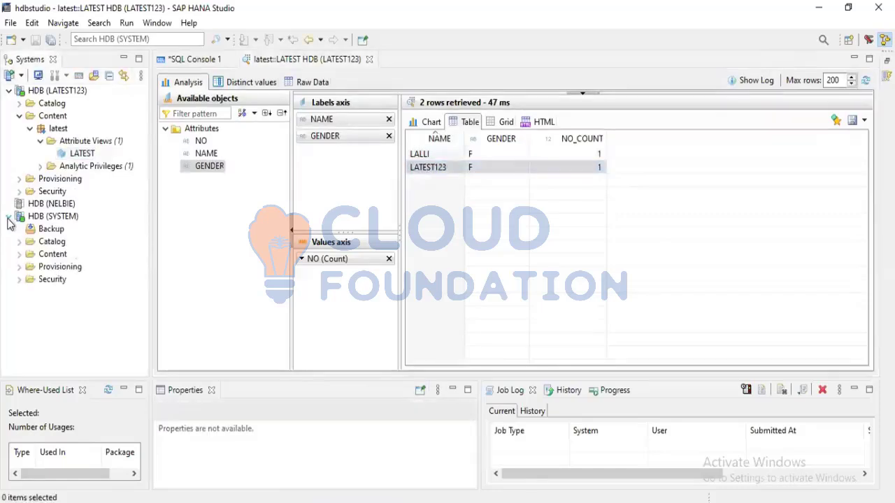
pyautogui.click(19, 267)
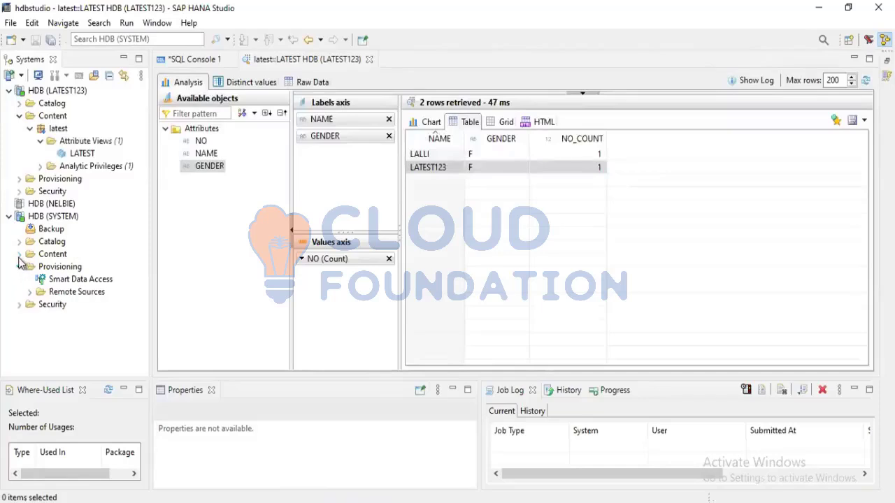
pyautogui.click(19, 255)
pyautogui.scroll(-2, 30, 236)
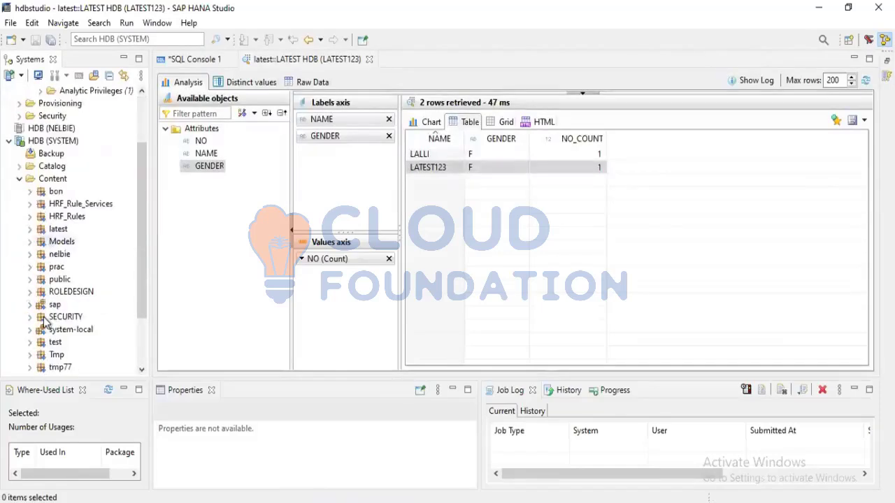
pyautogui.click(29, 229)
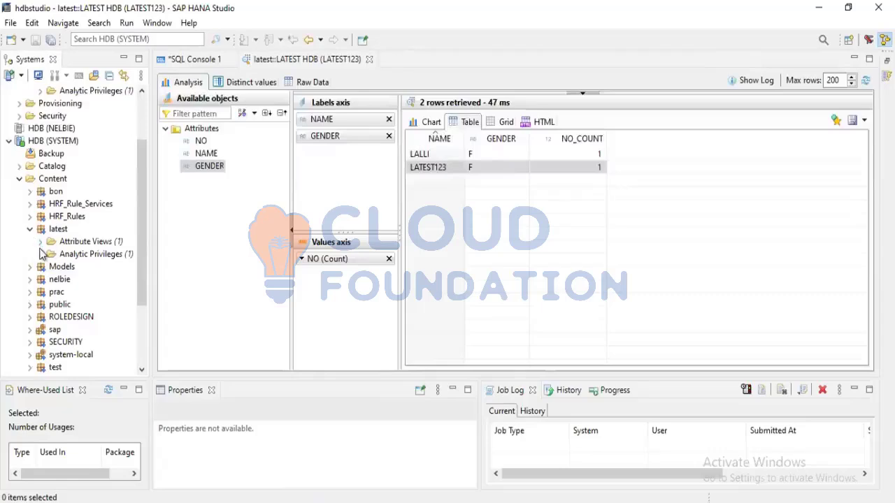
# Open the content of EMP_GENDER_AUTHORIZATION_TABLE in the LATEST schema of the HDB (SYSTEM) catalog
pyautogui.click(19, 167)
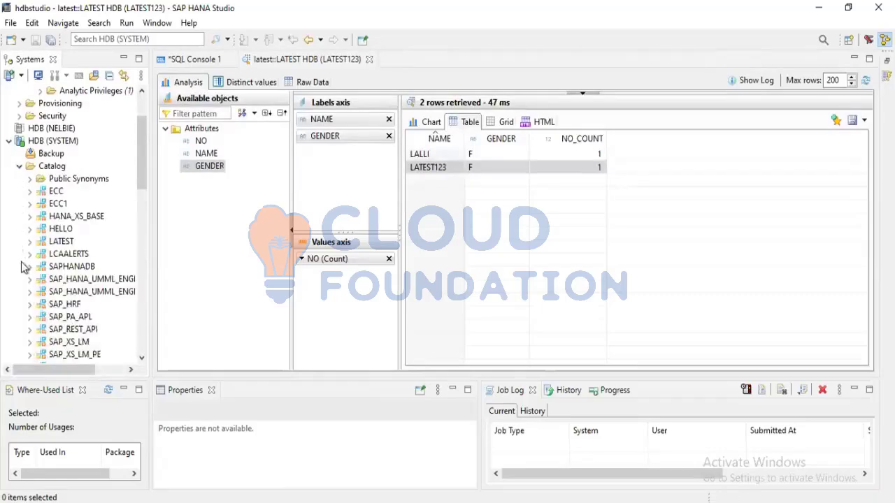
pyautogui.click(29, 244)
pyautogui.scroll(-3, 30, 249)
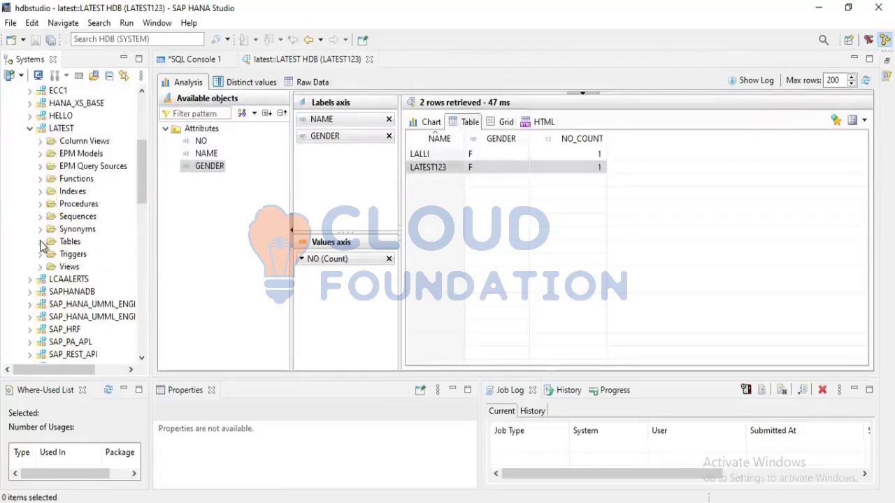
pyautogui.click(40, 242)
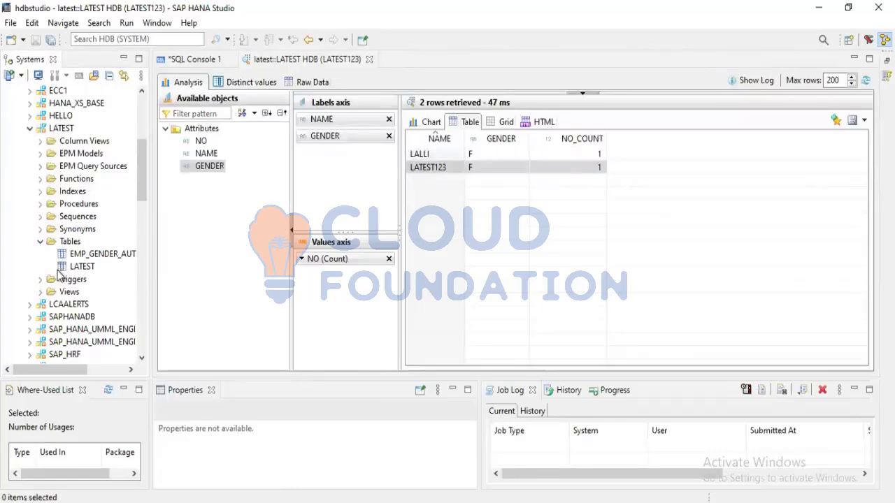
pyautogui.click(81, 255)
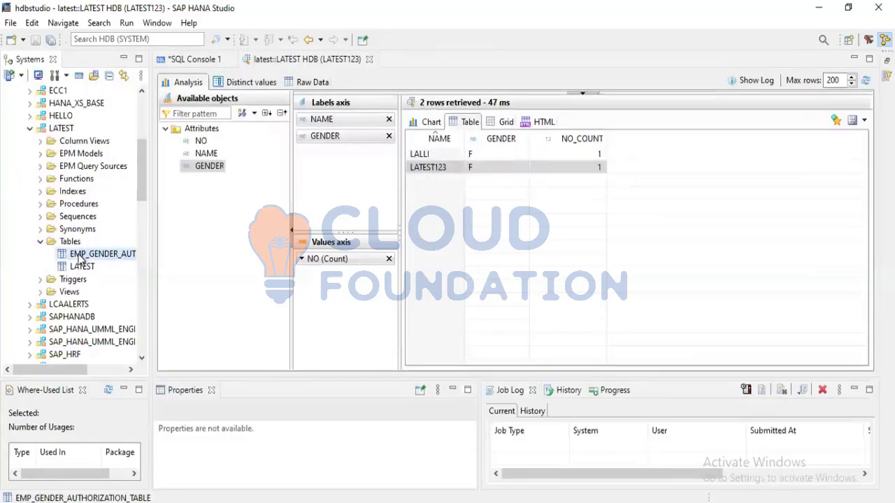
pyautogui.rightClick(79, 257)
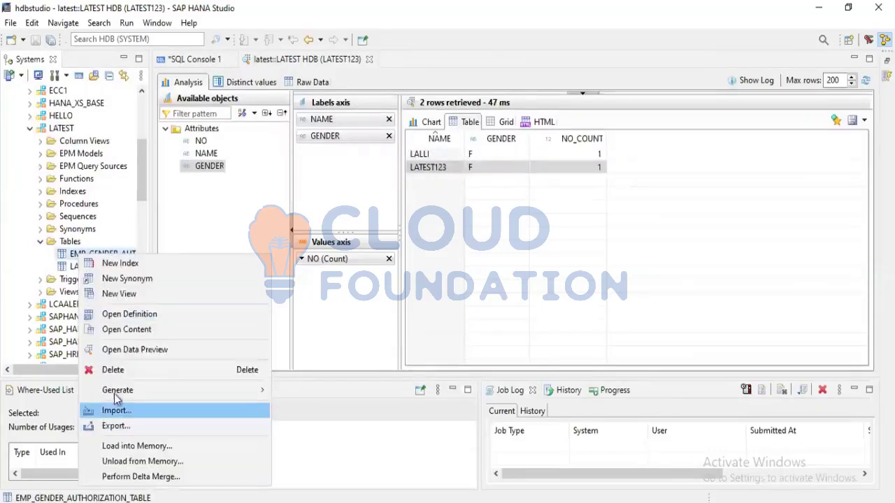
pyautogui.click(119, 330)
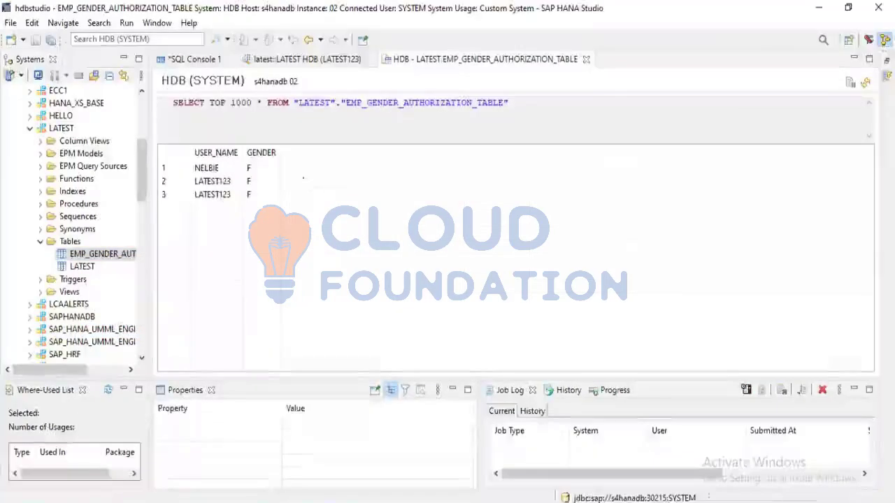
# Check the USER_NAME and GENDER entries in the gender authorization table, particularly those for LATEST123
pyautogui.click(218, 169)
pyautogui.click(225, 191)
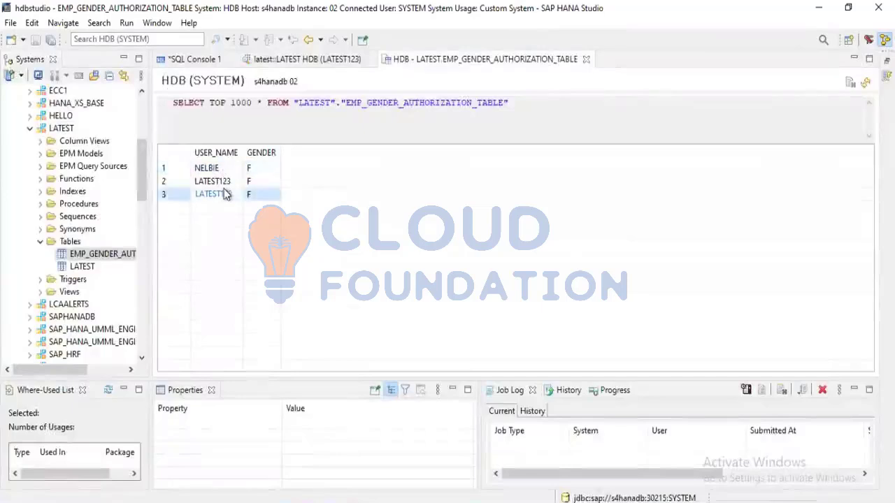
pyautogui.click(227, 183)
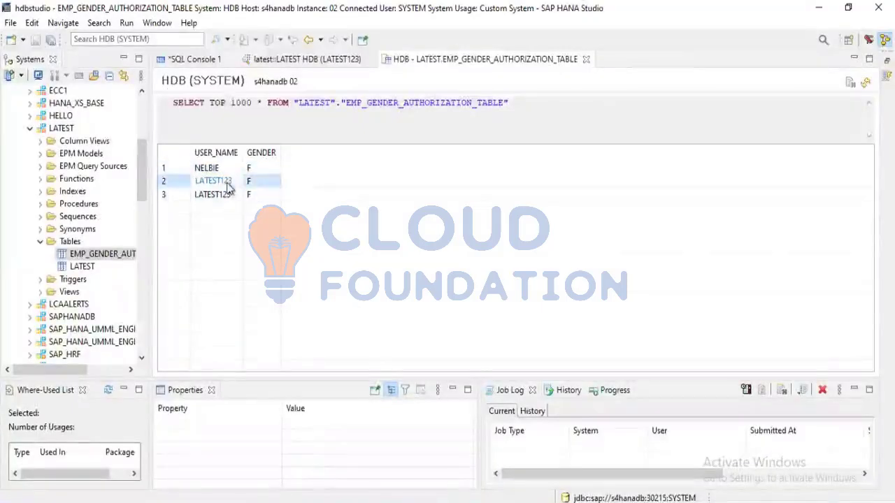
# Locate the _SYS_BI and _SYS_BIC schemas in the HDB (SYSTEM) catalog and compare the two entries
pyautogui.scroll(1, 84, 189)
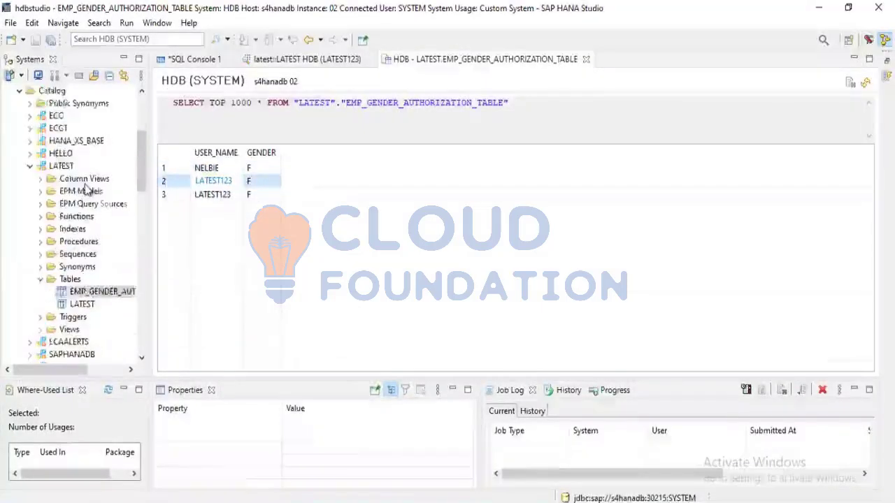
pyautogui.scroll(1, 87, 190)
pyautogui.scroll(2, 86, 190)
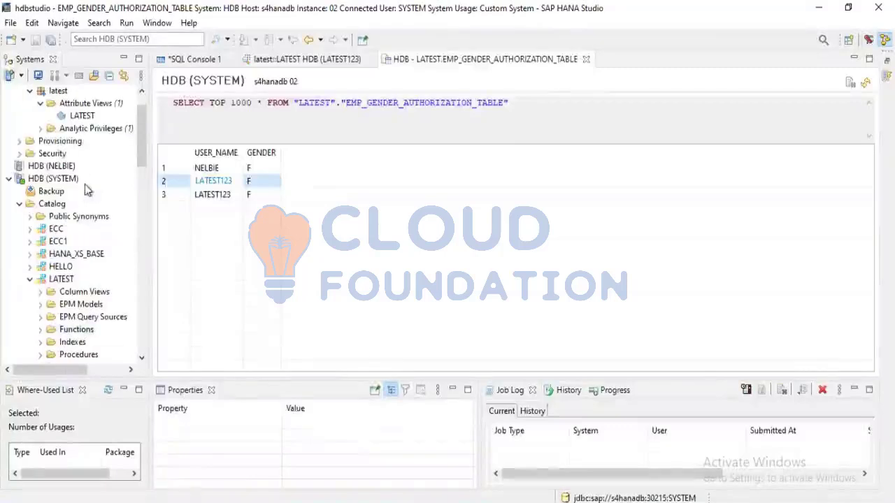
pyautogui.scroll(-1, 87, 190)
pyautogui.scroll(-4, 87, 190)
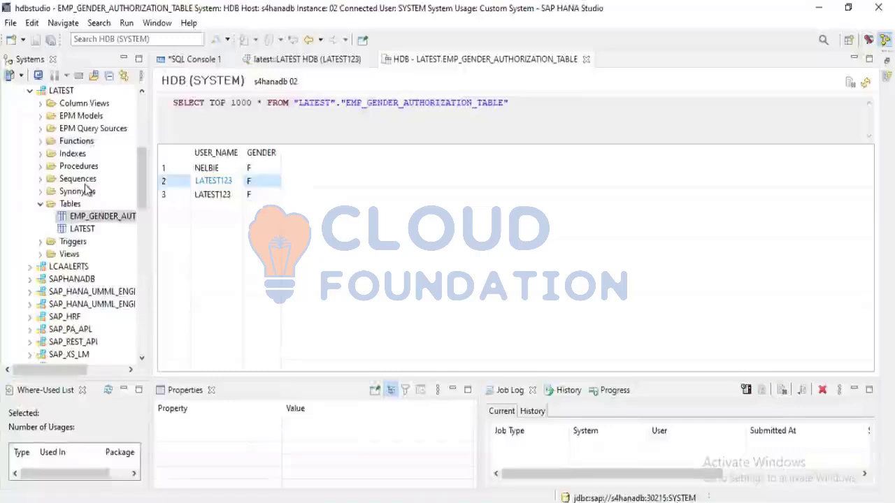
pyautogui.scroll(1, 87, 190)
pyautogui.scroll(2, 87, 190)
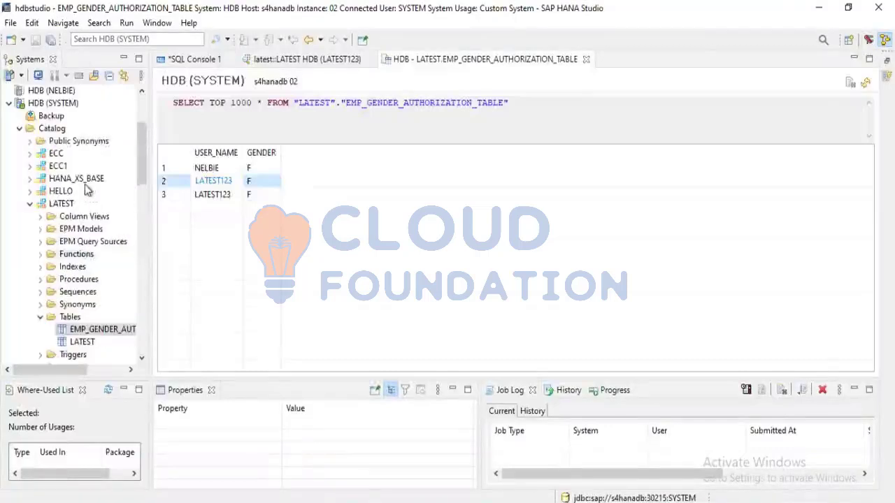
pyautogui.scroll(-4, 58, 278)
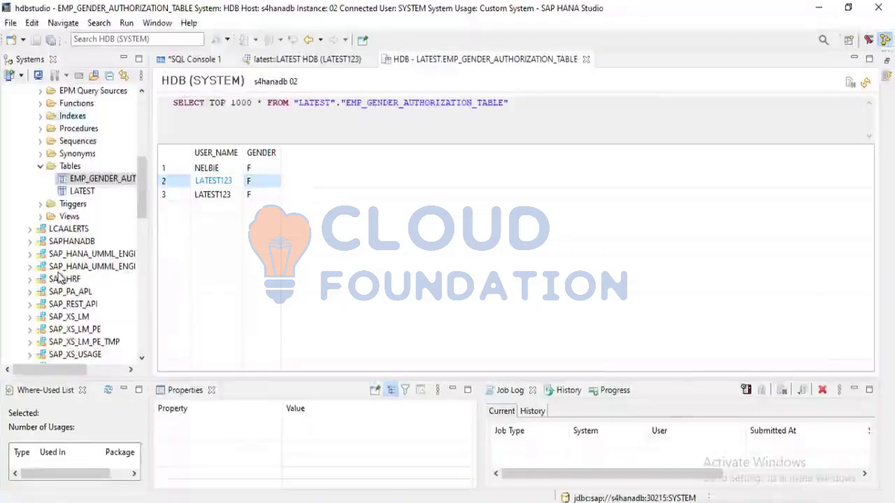
pyautogui.scroll(-5, 59, 278)
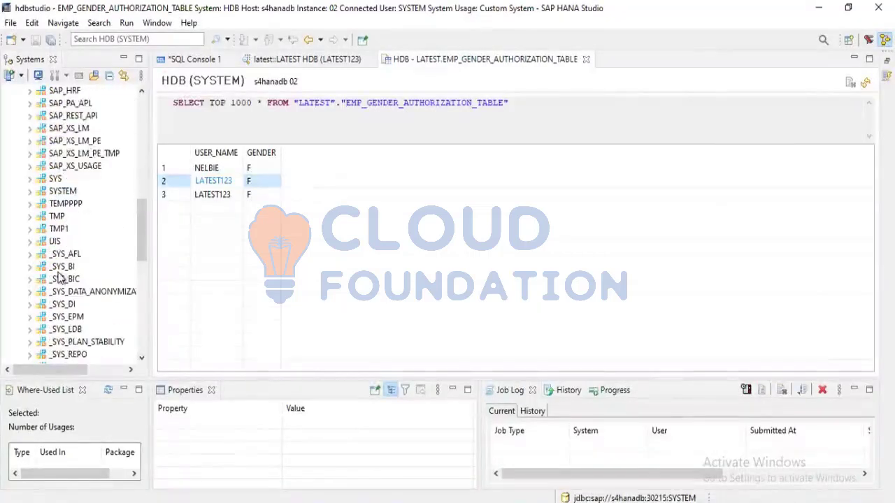
pyautogui.scroll(-1, 59, 278)
pyautogui.click(61, 230)
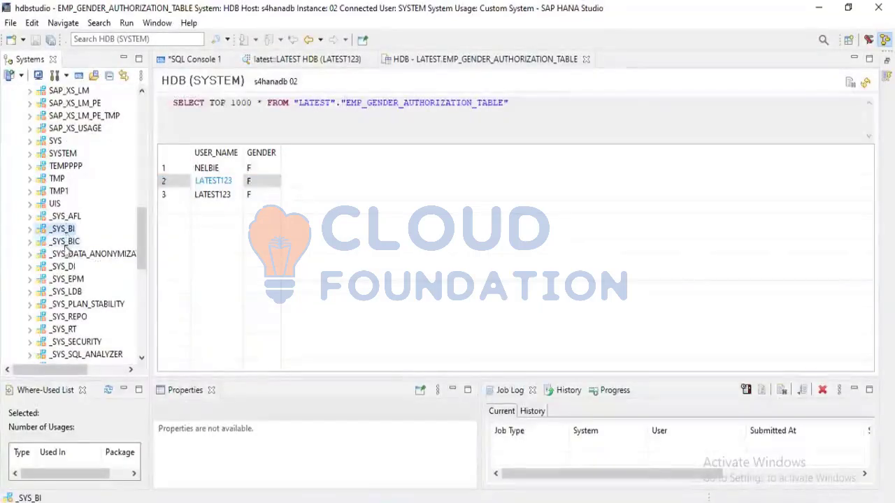
pyautogui.click(67, 242)
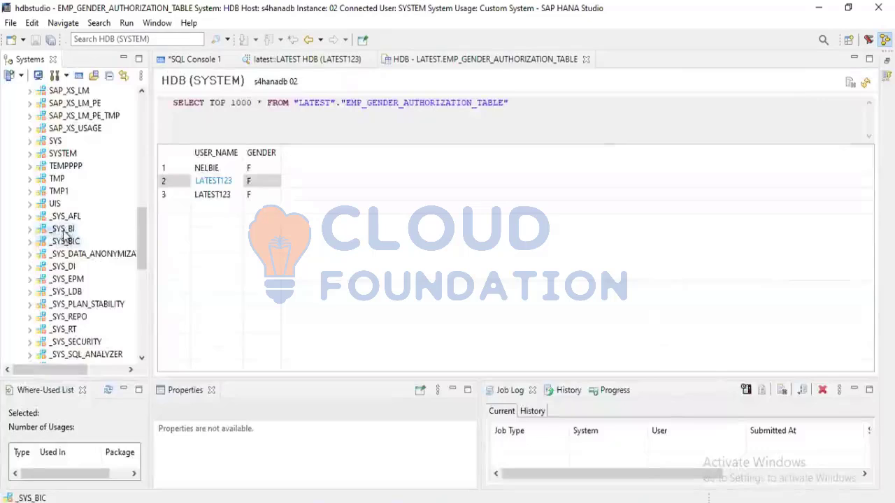
pyautogui.click(63, 232)
pyautogui.click(63, 232)
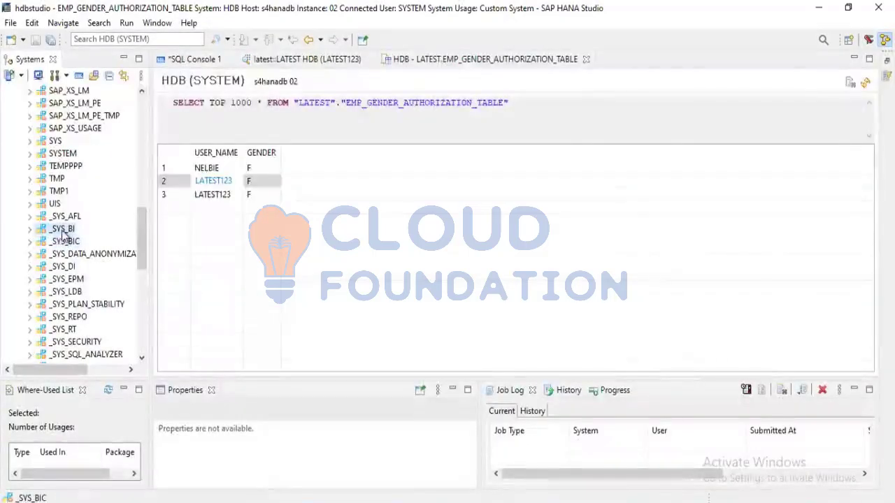
pyautogui.click(62, 242)
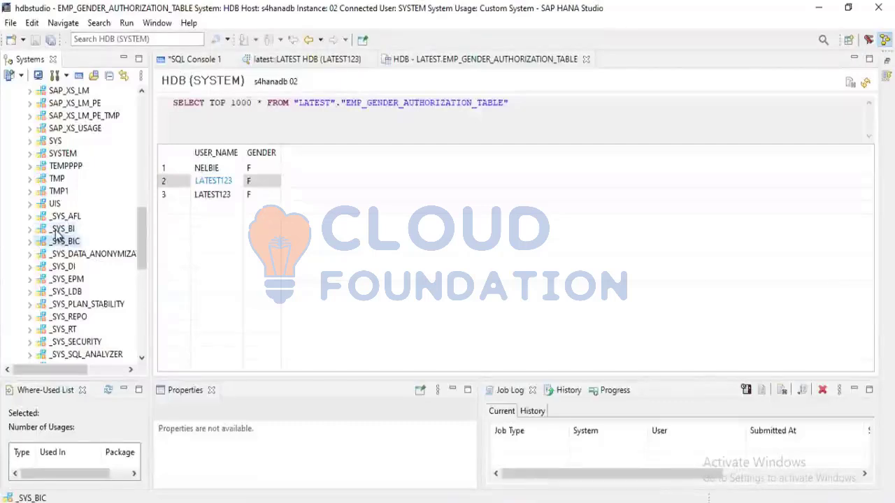
pyautogui.click(59, 231)
pyautogui.click(58, 243)
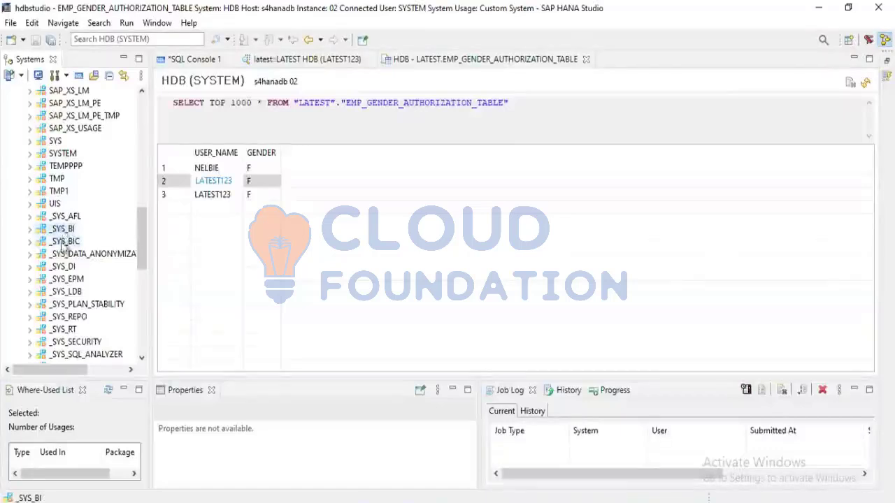
pyautogui.click(62, 244)
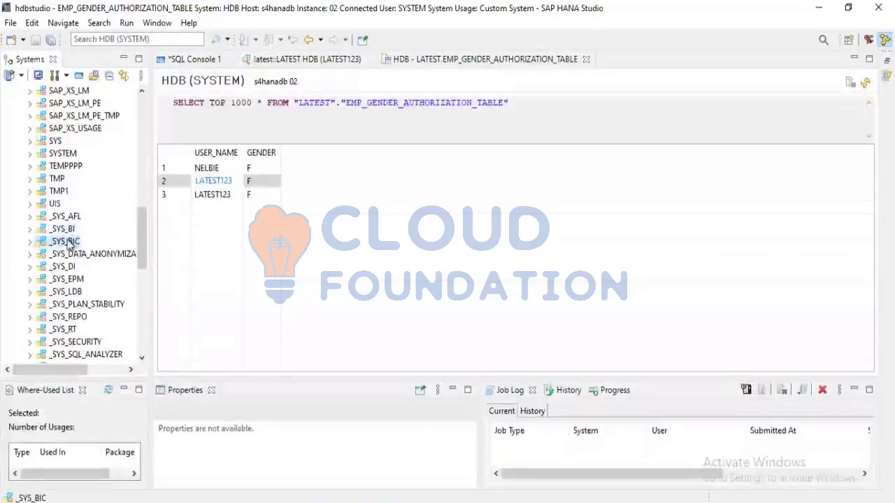
# Collapse the HDB (LATEST123) system and the LATEST schema in the HDB (SYSTEM) catalog
pyautogui.scroll(14, 68, 245)
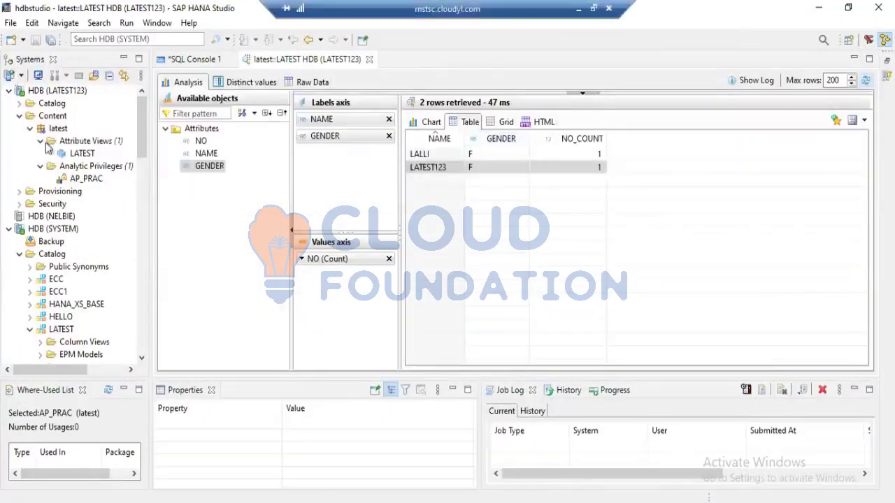
pyautogui.click(8, 90)
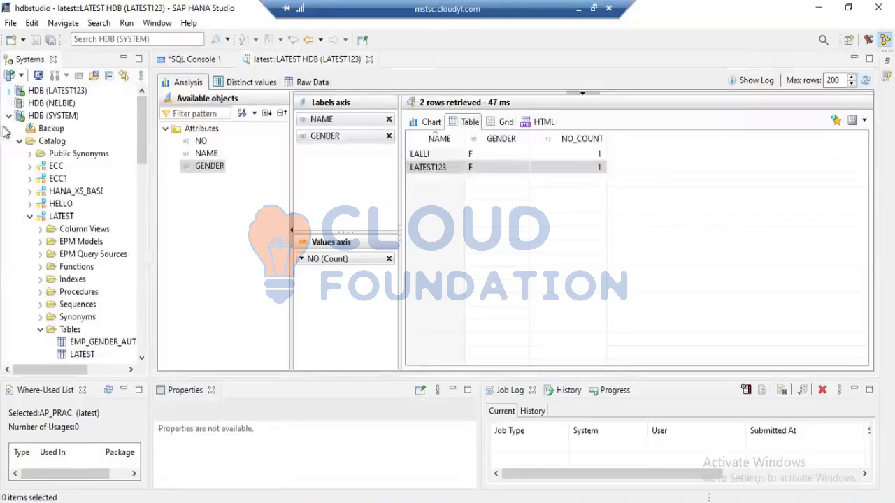
pyautogui.click(8, 116)
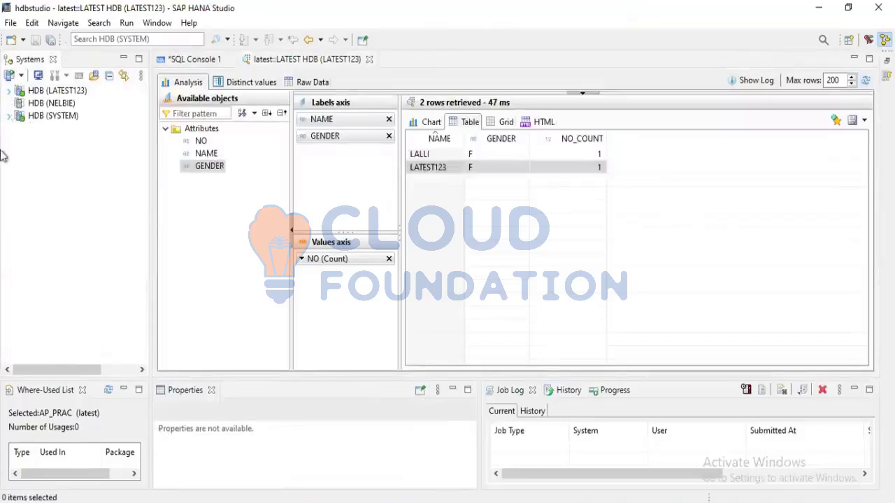
pyautogui.click(8, 116)
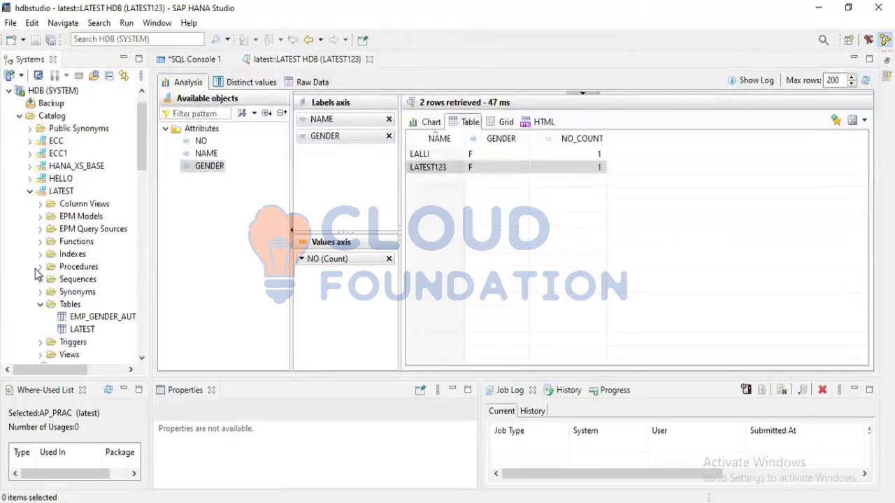
pyautogui.scroll(-7, 38, 273)
pyautogui.scroll(6, 38, 210)
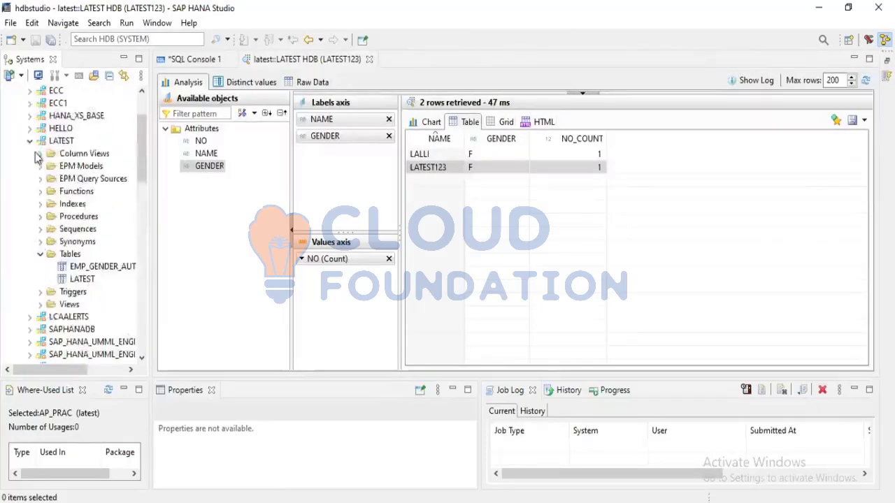
pyautogui.scroll(1, 37, 158)
pyautogui.click(30, 179)
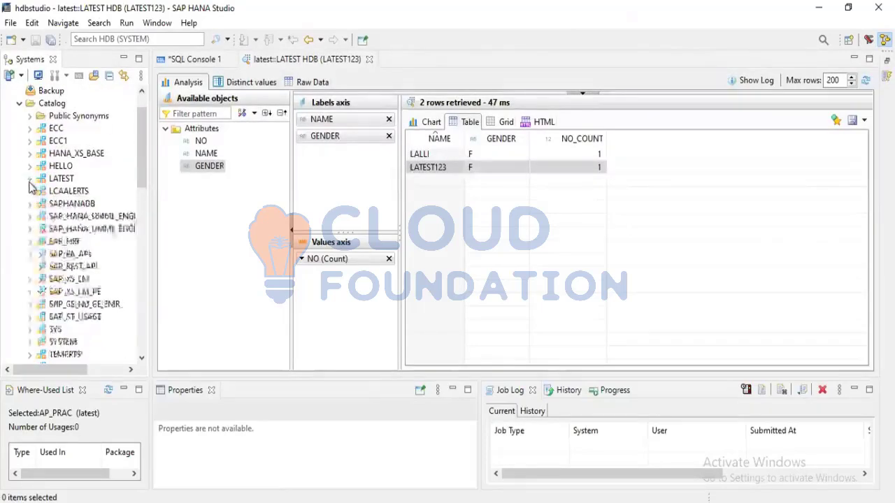
# Collapse the Catalog, Content and Provisioning folders of HDB (SYSTEM)
pyautogui.scroll(-12, 31, 231)
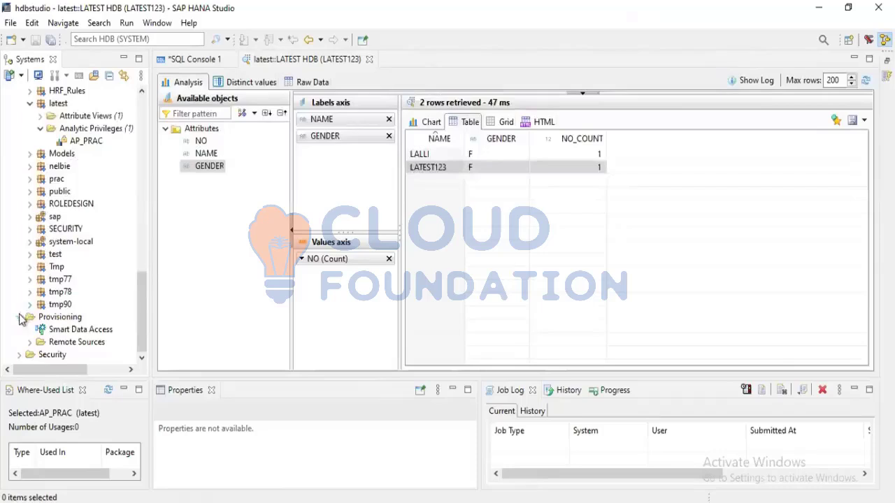
pyautogui.scroll(5, 17, 269)
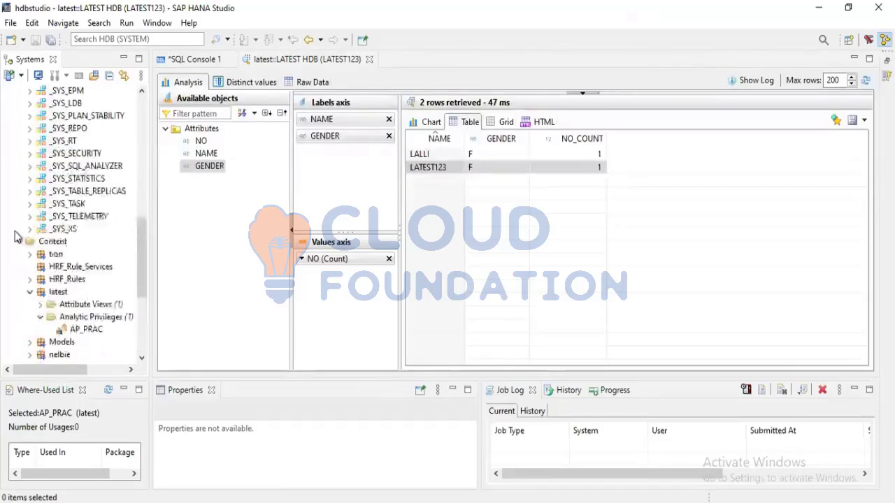
pyautogui.scroll(12, 15, 236)
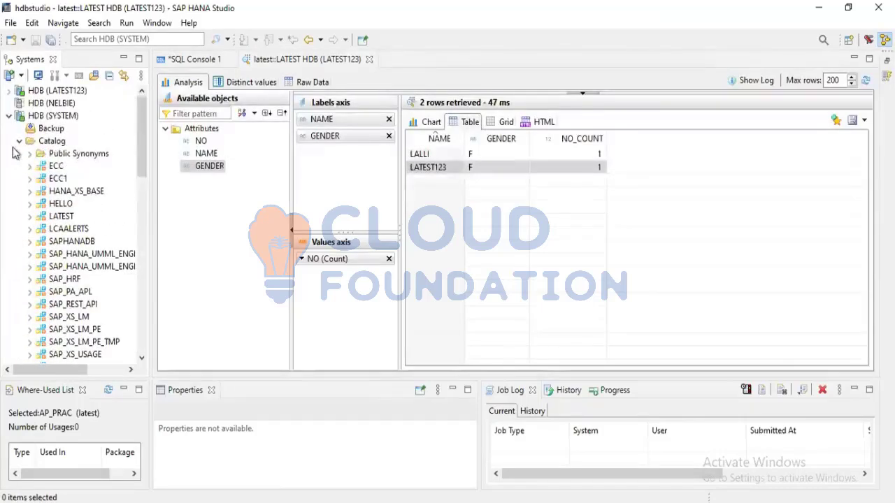
pyautogui.click(19, 141)
pyautogui.click(19, 154)
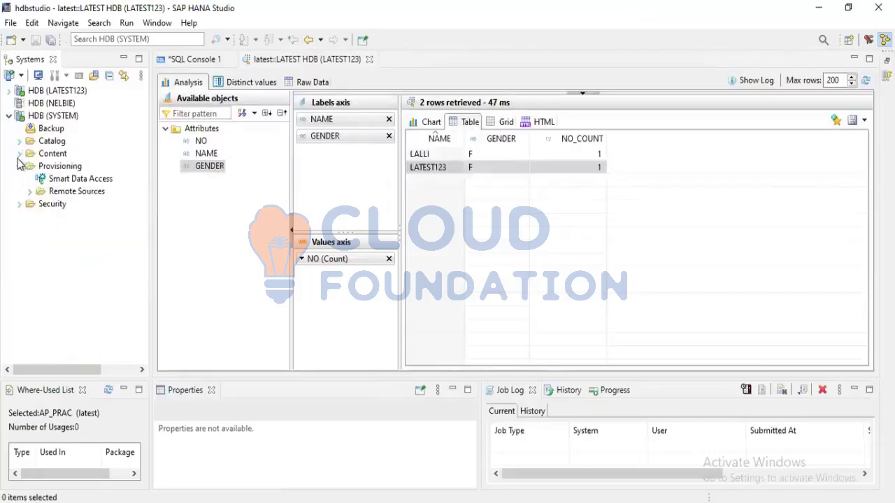
pyautogui.click(19, 166)
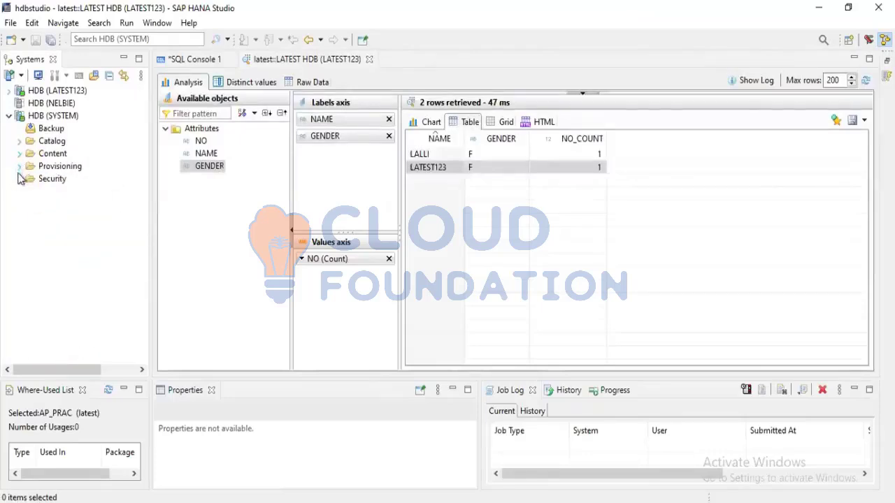
# Open the LATEST123 user from the security users of HDB (SYSTEM)
pyautogui.click(19, 179)
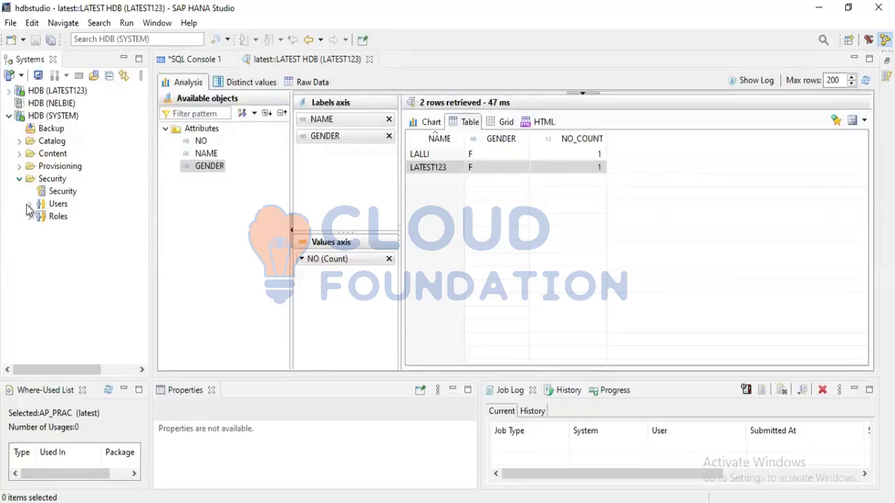
pyautogui.click(29, 204)
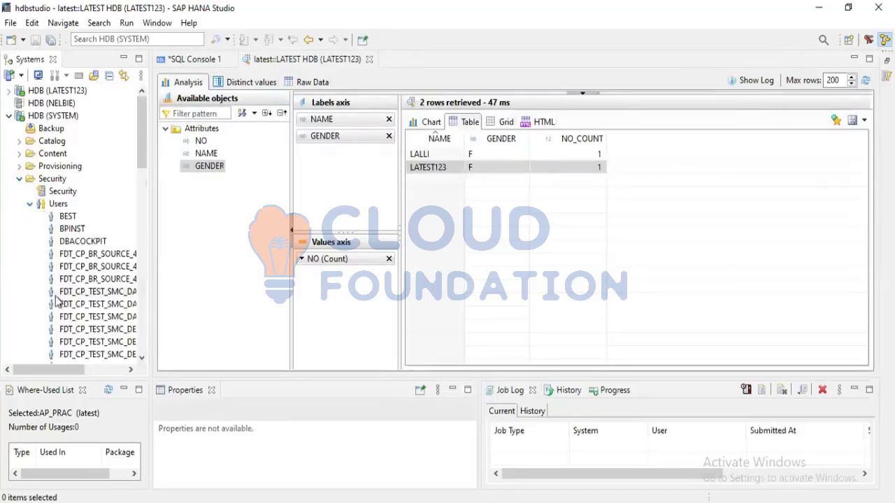
pyautogui.scroll(-5, 56, 301)
pyautogui.scroll(-3, 56, 301)
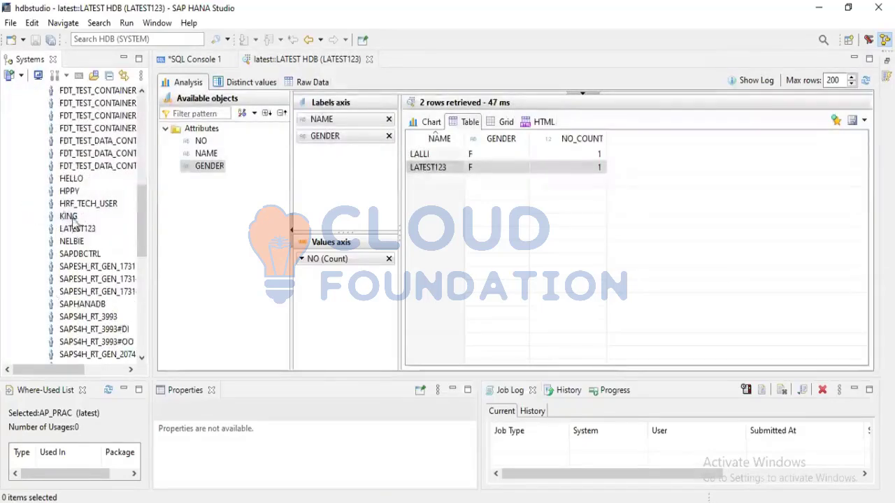
pyautogui.click(75, 229)
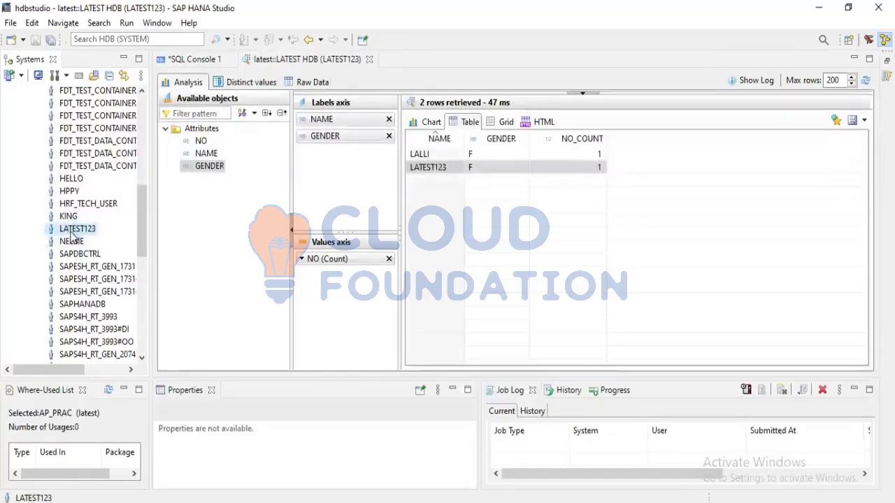
pyautogui.doubleClick(73, 231)
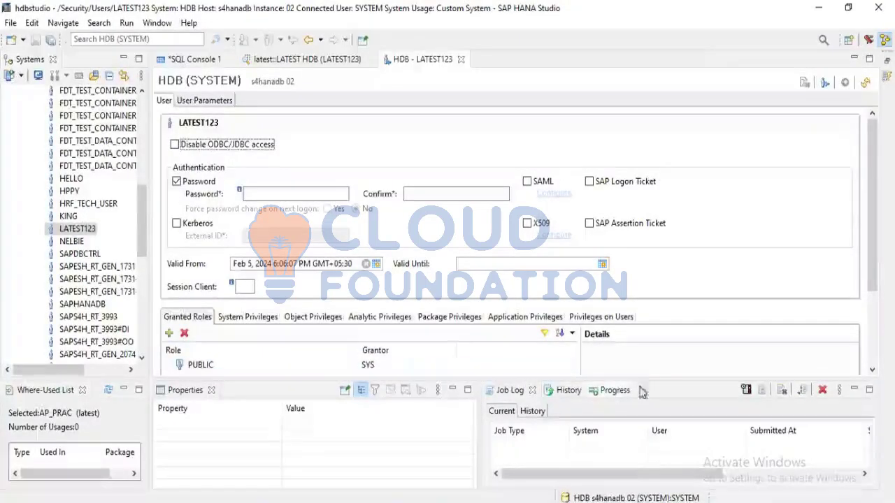
# Enlarge the user editor area and review the granted roles and system privileges of LATEST123
pyautogui.moveTo(639, 415); pyautogui.dragTo(638, 437)
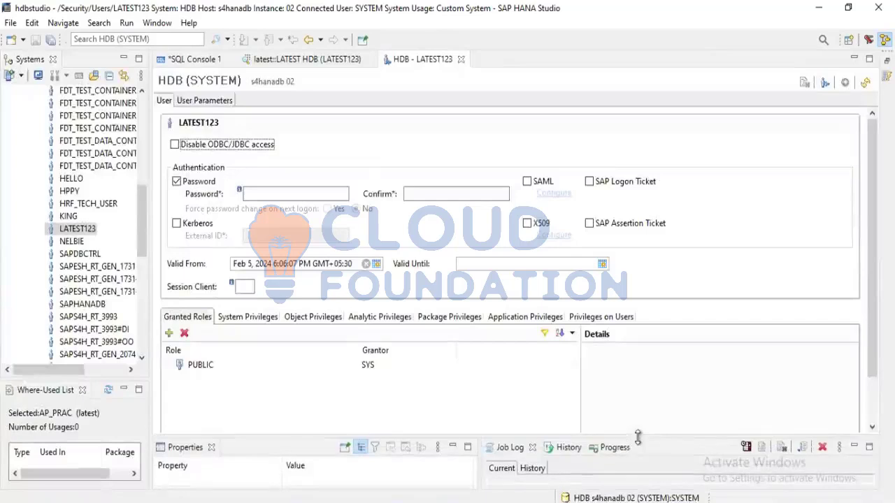
pyautogui.click(218, 365)
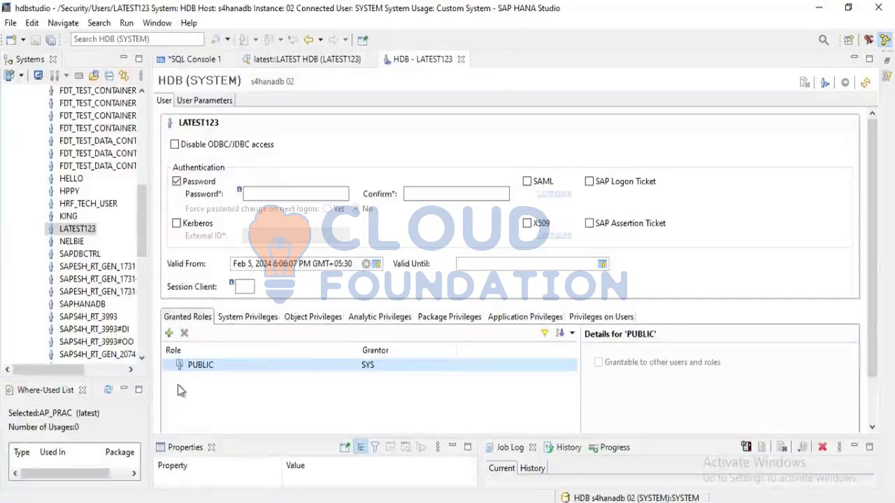
pyautogui.click(237, 319)
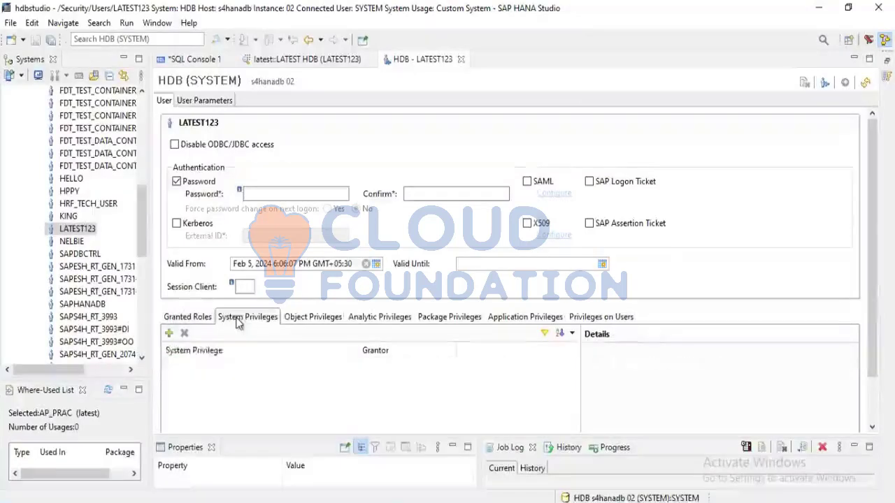
pyautogui.click(313, 318)
pyautogui.click(271, 319)
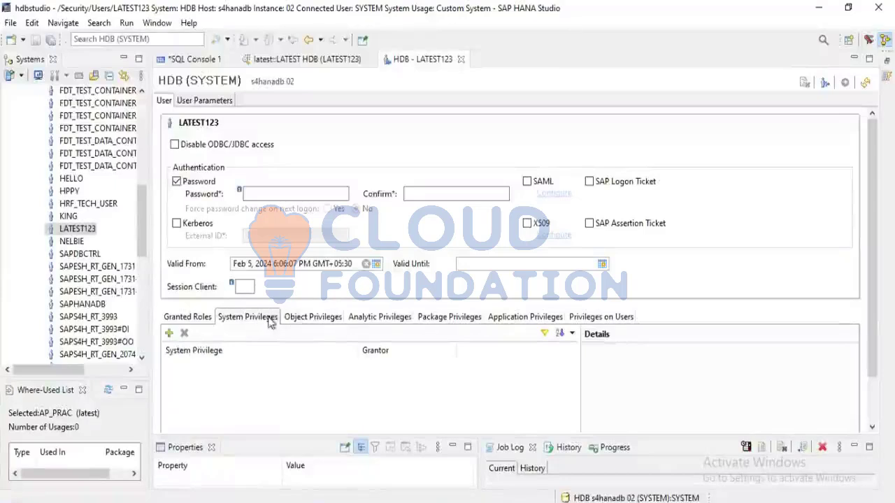
# Review the catalog objects in the object privileges of LATEST123, including LATEST, REPOSITORY_REST (SYS), _SYS_BI and _SYS_BIC
pyautogui.click(318, 320)
pyautogui.click(212, 390)
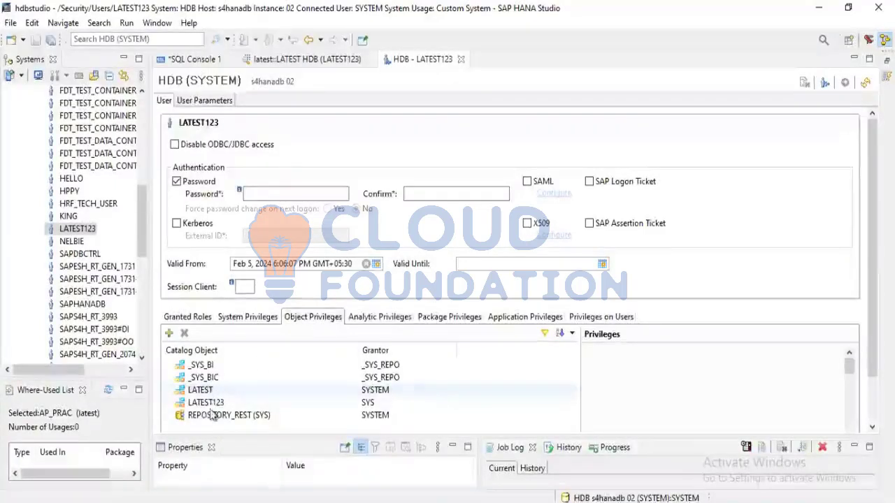
pyautogui.click(214, 416)
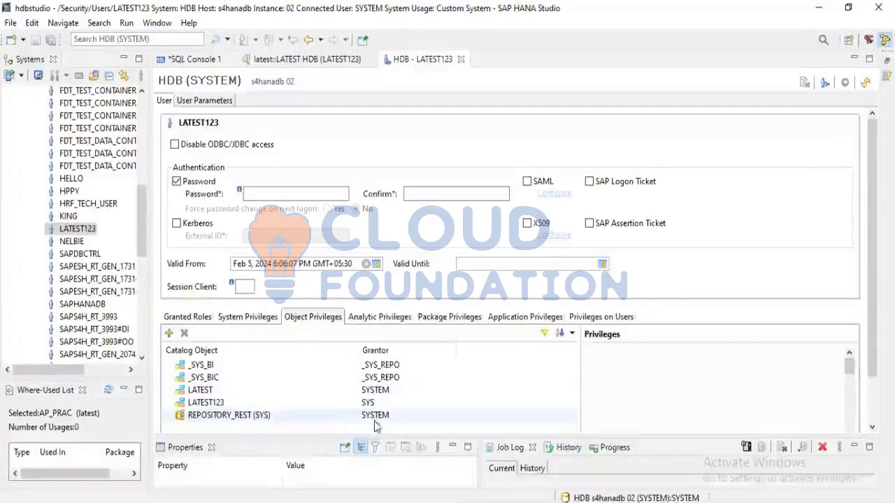
pyautogui.click(208, 365)
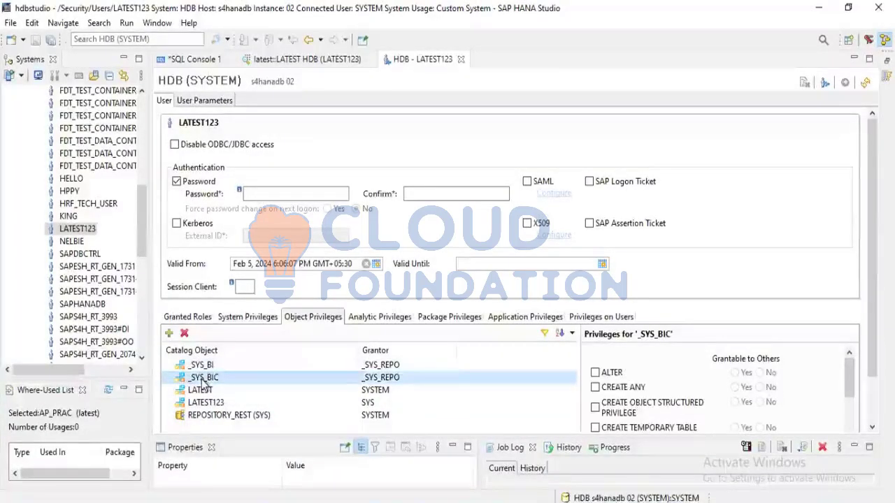
# Compare the object privileges of LATEST123 on _SYS_BI, _SYS_BIC, LATEST, LATEST123 and REPOSITORY_REST (SYS)
pyautogui.press('Up')
pyautogui.press('Down')
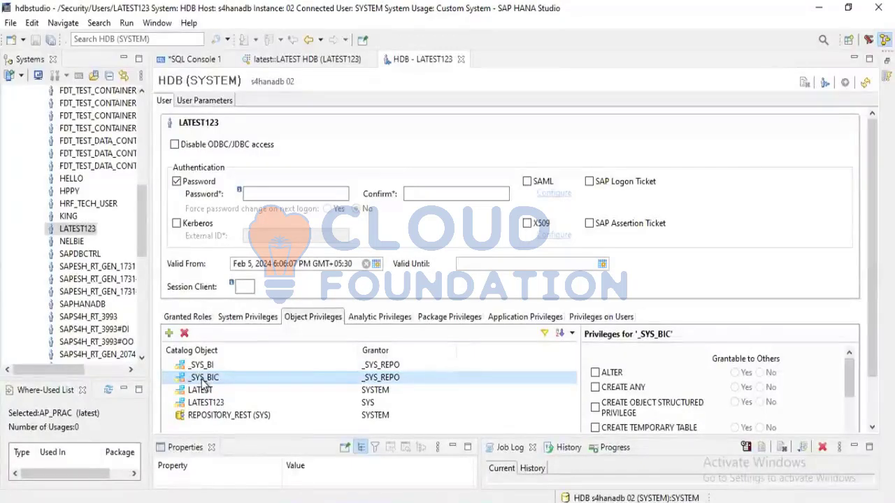
pyautogui.press('Up')
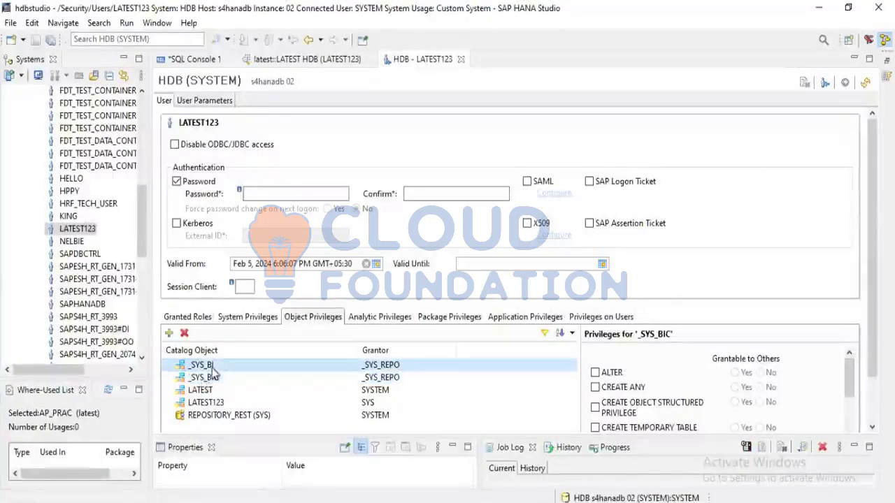
pyautogui.click(208, 382)
pyautogui.click(207, 395)
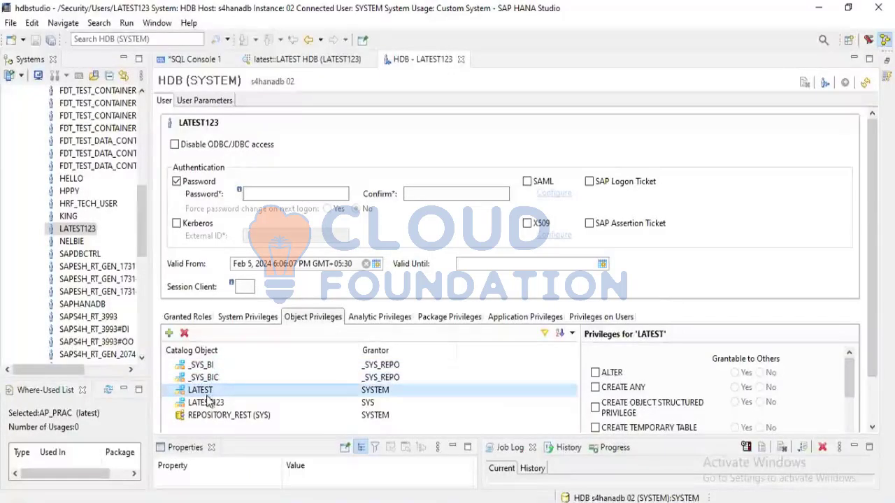
pyautogui.click(208, 403)
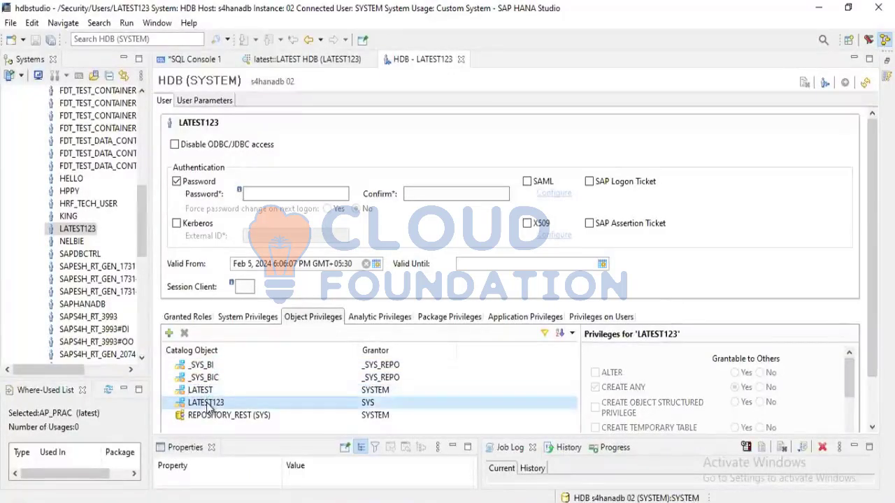
pyautogui.click(219, 391)
pyautogui.click(215, 404)
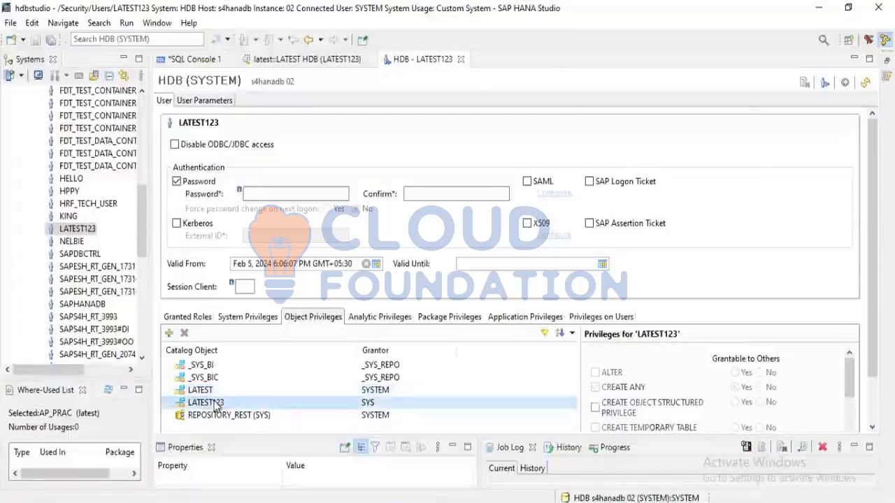
pyautogui.click(217, 417)
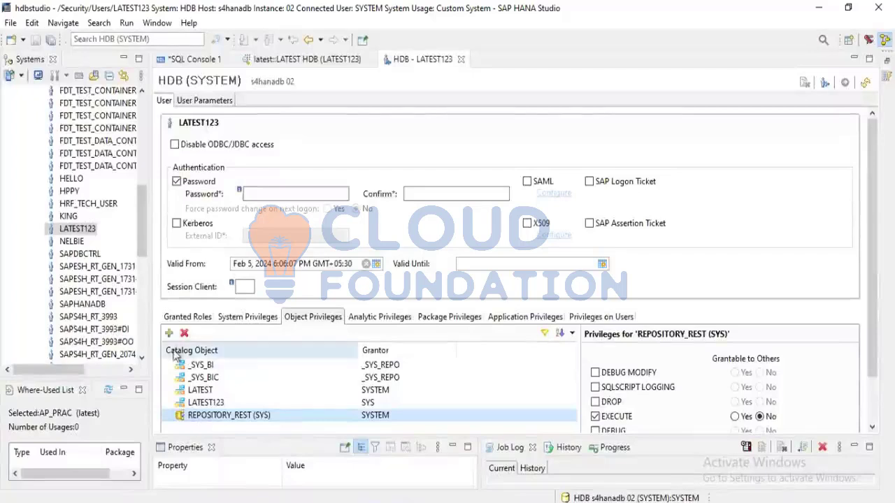
# Look over the packages in the Content folder of HDB (SYSTEM), including latest, and collapse the folder again
pyautogui.scroll(2, 103, 220)
pyautogui.scroll(6, 104, 220)
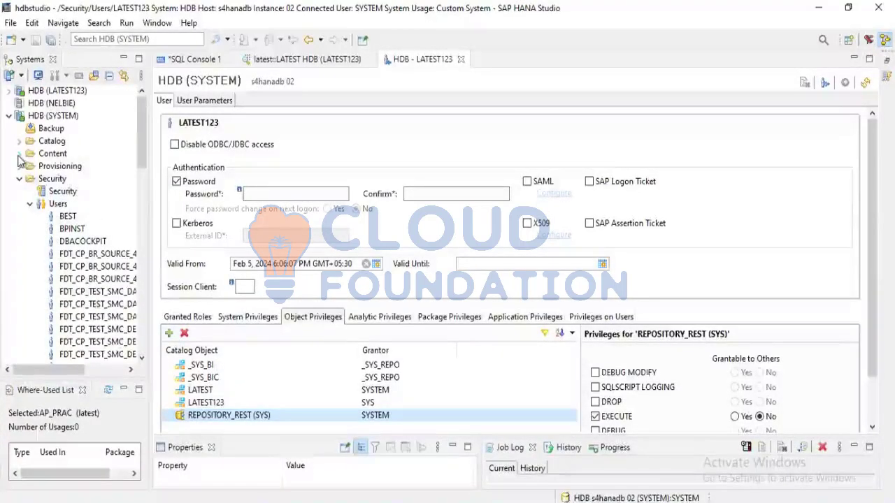
pyautogui.click(18, 154)
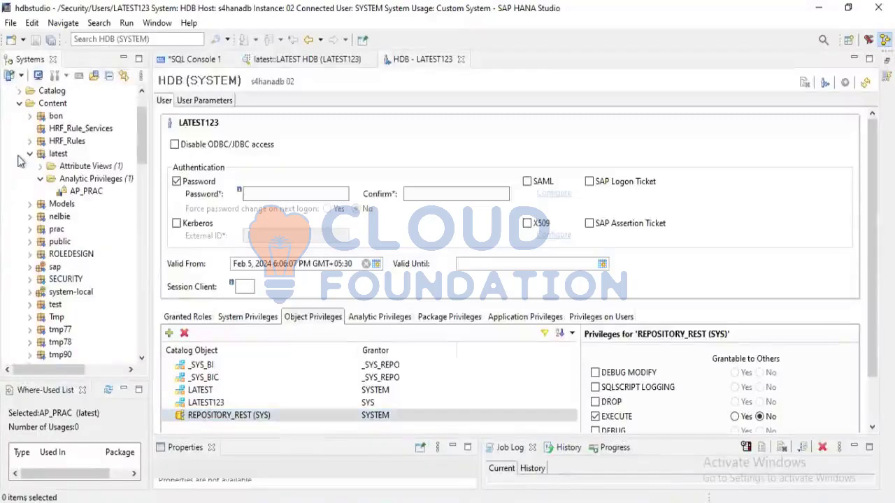
pyautogui.click(19, 104)
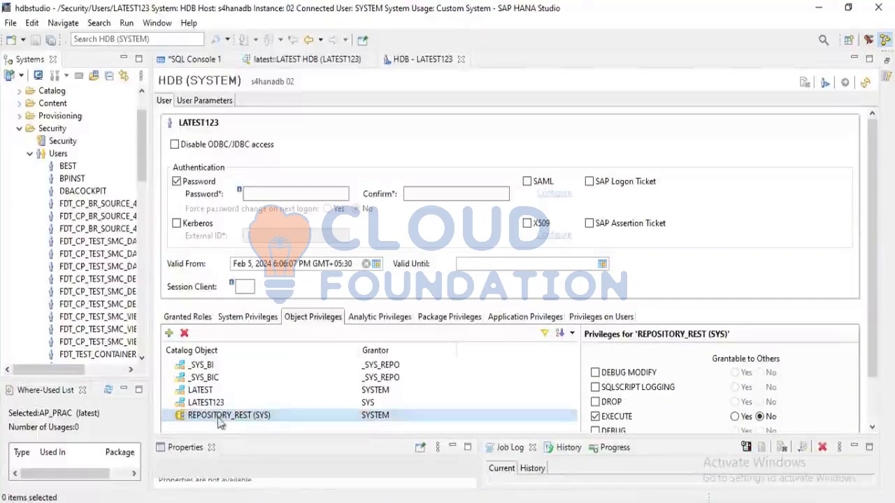
pyautogui.scroll(2, 123, 313)
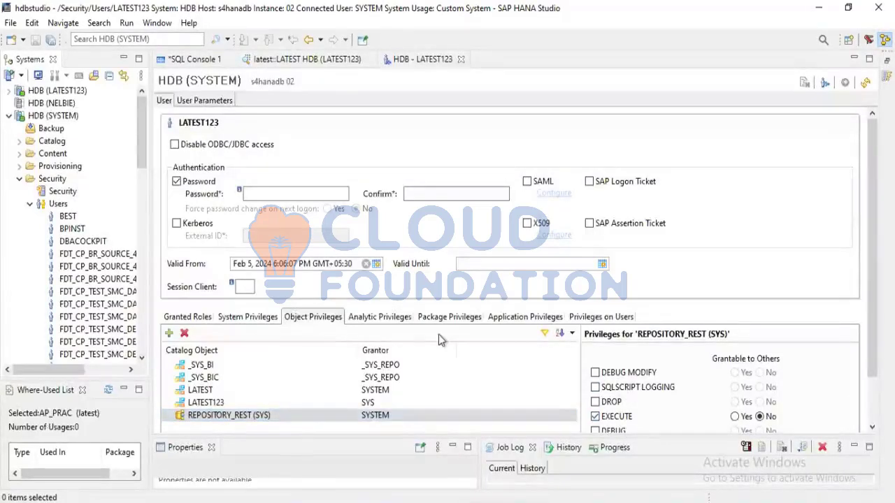
# Review the analytic, package and application privileges of LATEST123 and its privileges on users
pyautogui.click(364, 319)
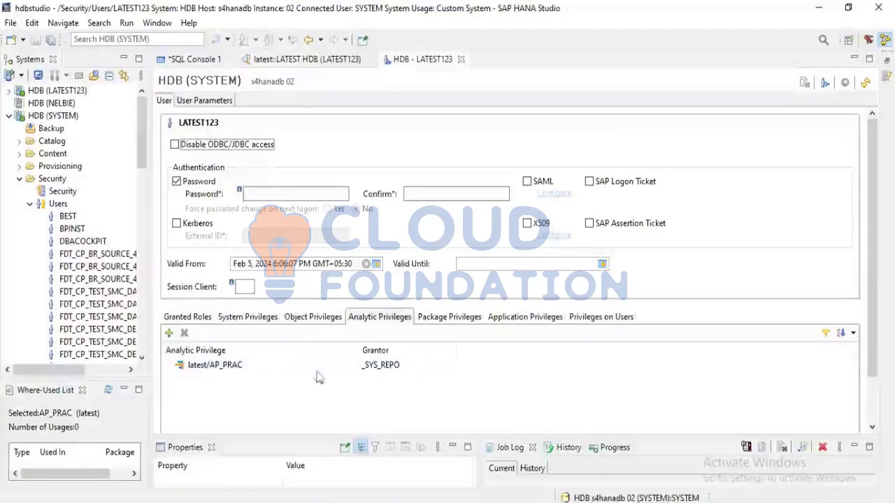
pyautogui.click(442, 319)
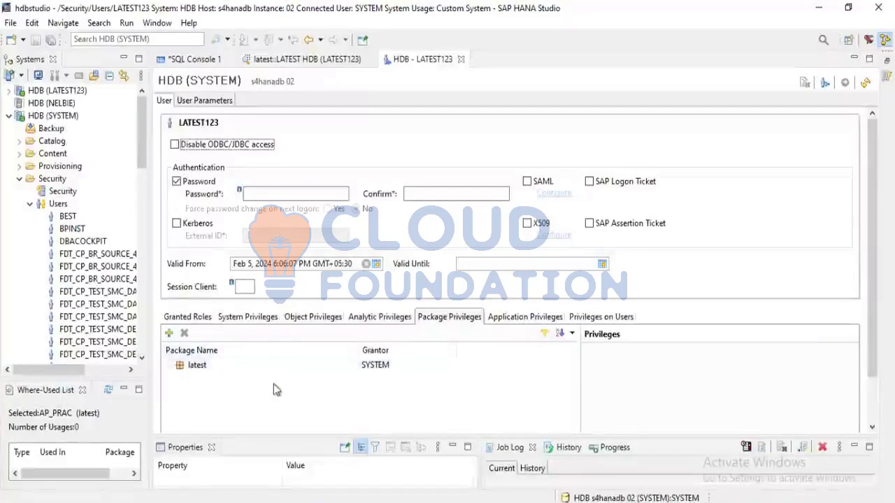
pyautogui.click(509, 323)
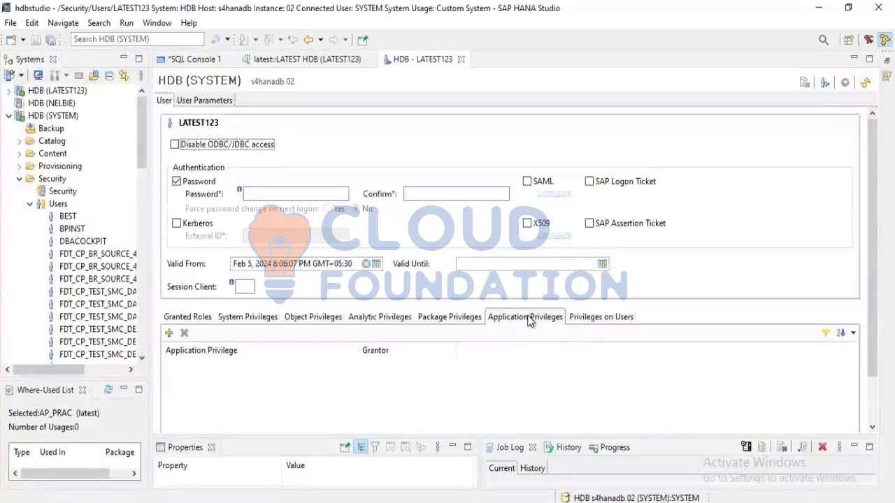
pyautogui.click(592, 319)
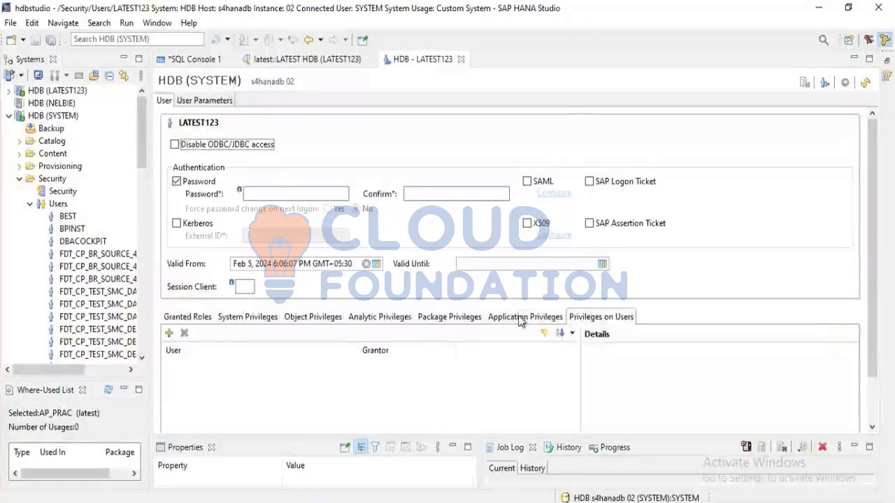
pyautogui.click(523, 318)
pyautogui.click(384, 318)
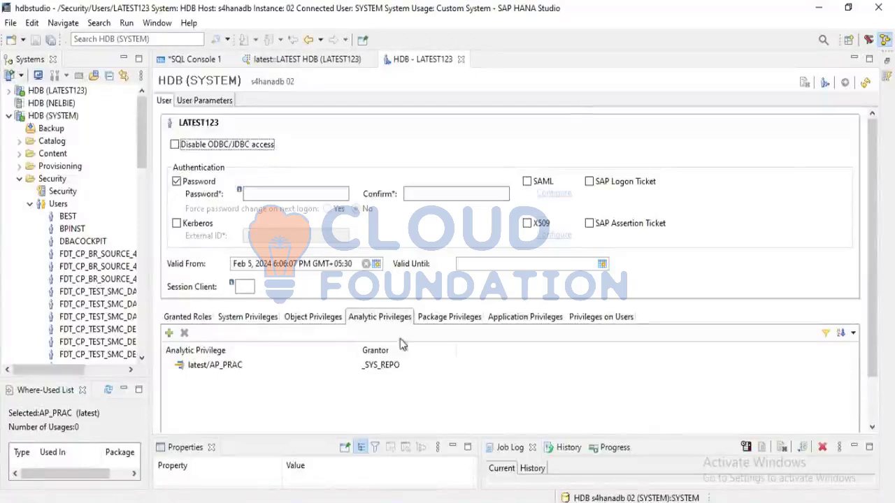
# Recheck the system, object and analytic privileges of LATEST123, ending with its granted roles
pyautogui.click(521, 319)
pyautogui.click(255, 318)
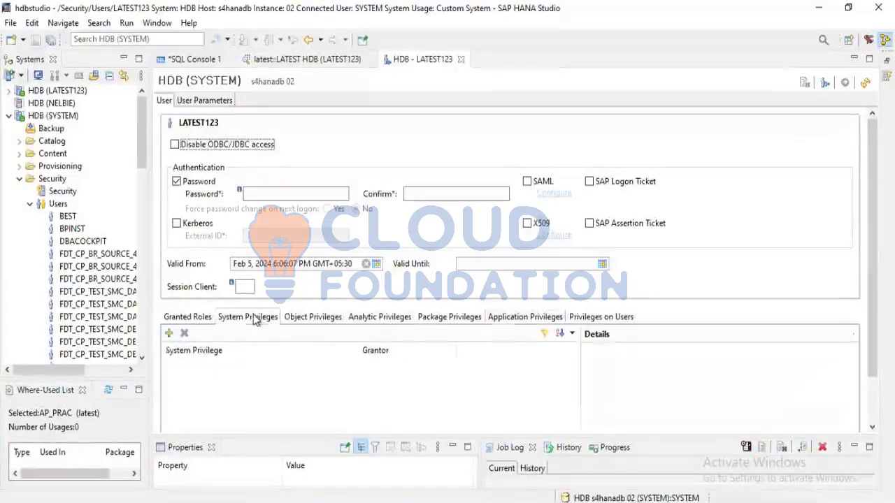
pyautogui.click(300, 318)
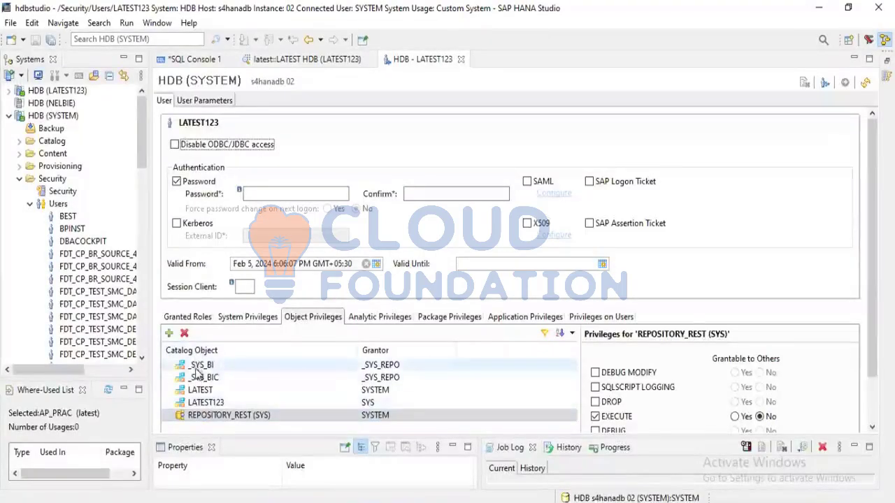
pyautogui.click(441, 319)
pyautogui.click(363, 319)
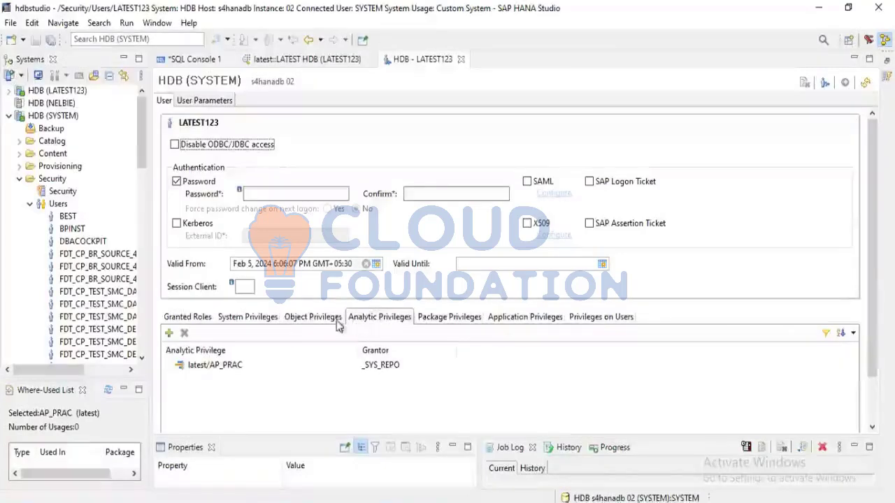
pyautogui.click(288, 321)
pyautogui.click(230, 319)
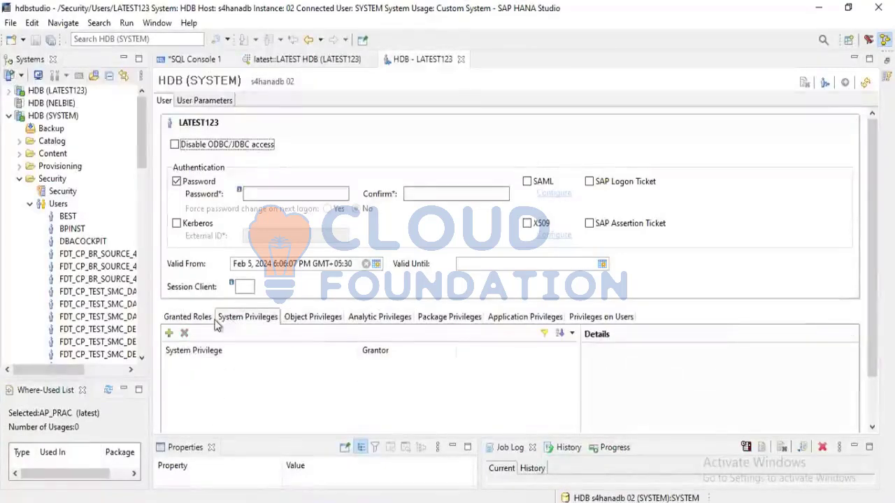
pyautogui.click(204, 320)
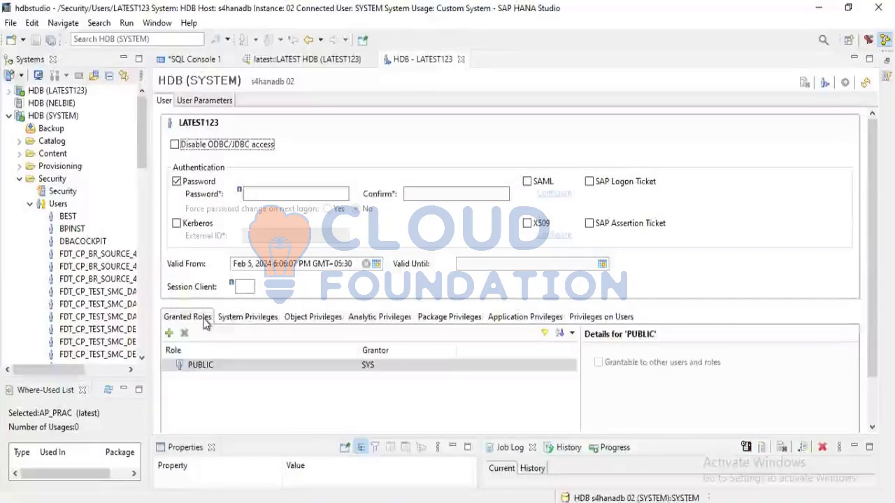
# Go through every privilege category of LATEST123 from system privileges to privileges on users, and return to the granted roles
pyautogui.click(246, 326)
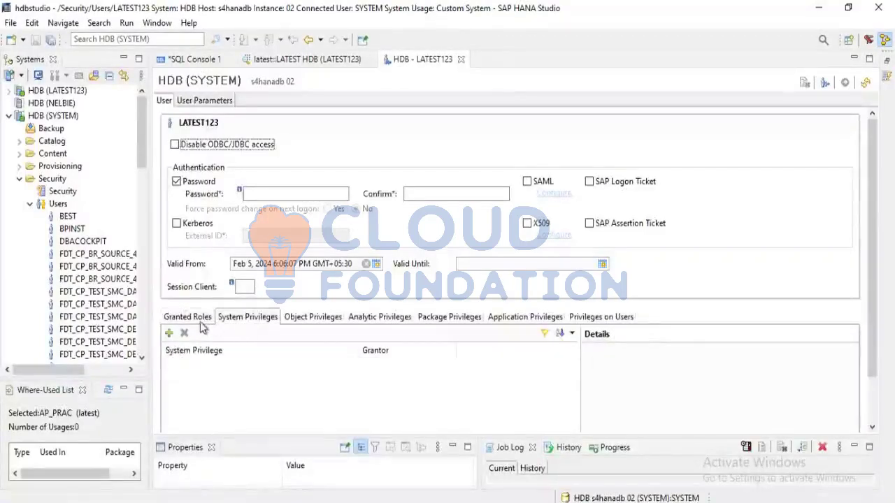
pyautogui.click(200, 323)
pyautogui.click(258, 316)
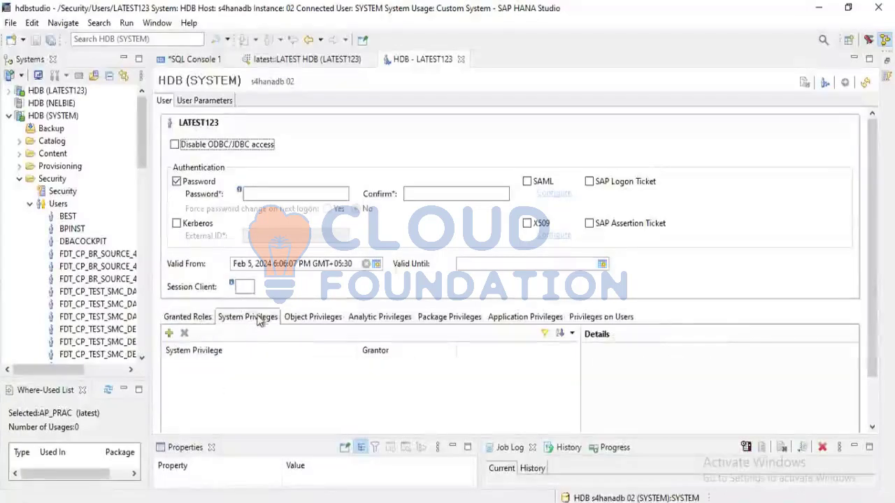
pyautogui.click(341, 323)
pyautogui.click(408, 324)
pyautogui.click(462, 324)
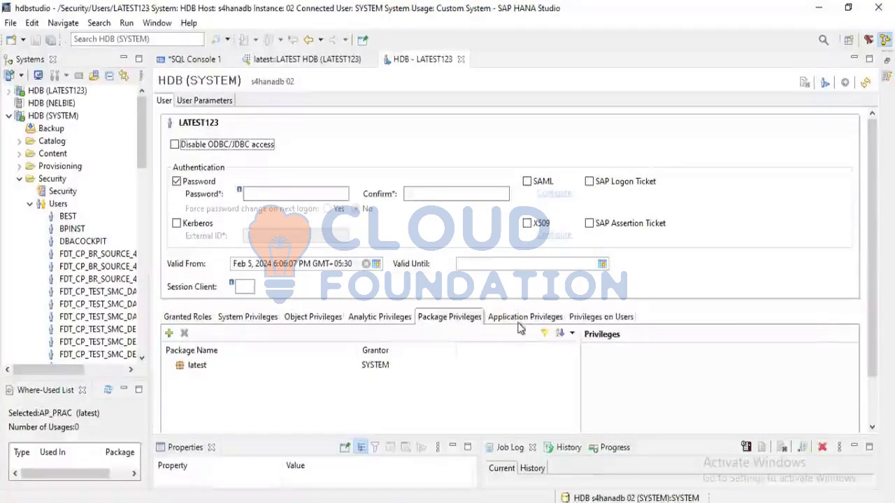
pyautogui.click(521, 325)
pyautogui.click(608, 322)
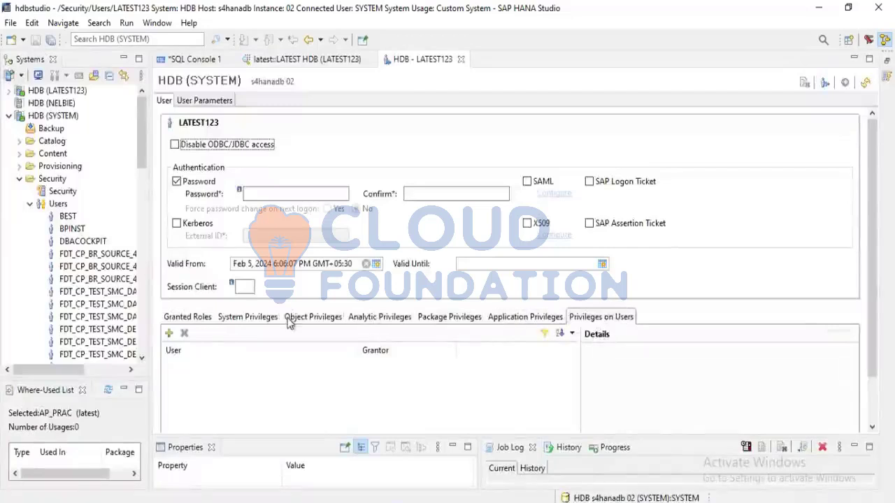
pyautogui.click(186, 322)
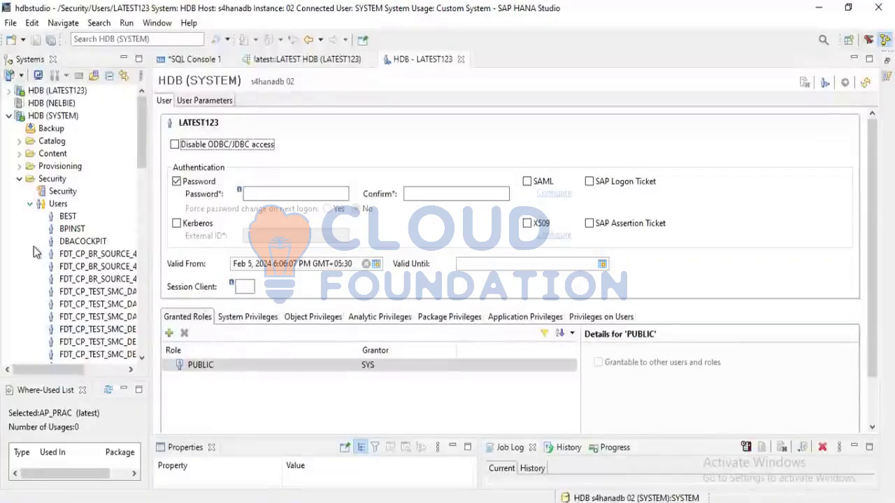
# Collapse the Users folder under Security of HDB (SYSTEM)
pyautogui.scroll(-4, 35, 251)
pyautogui.scroll(4, 35, 252)
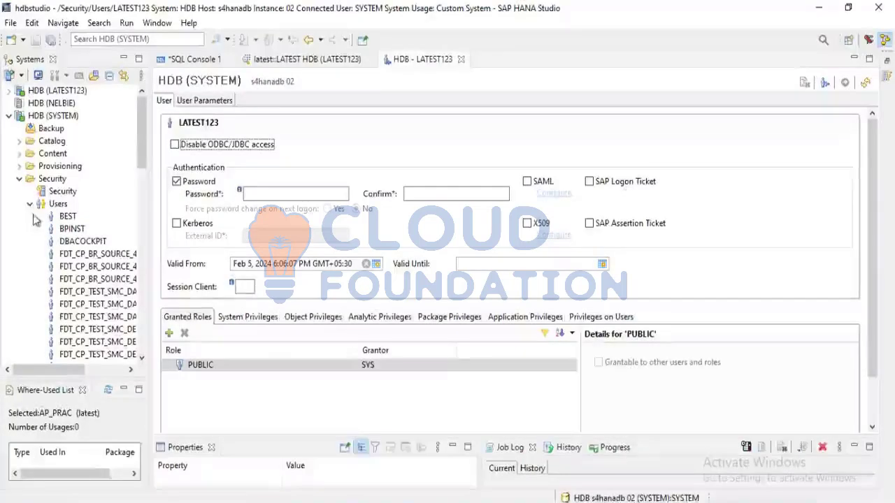
pyautogui.click(30, 204)
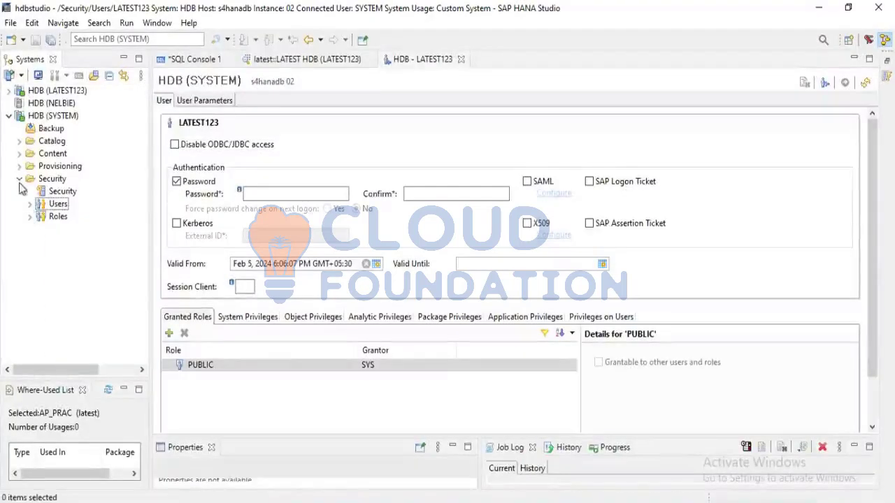
# Start a new role in HDB (SYSTEM) named Z:TESTROLE1, leaving its schema unassigned
pyautogui.click(44, 218)
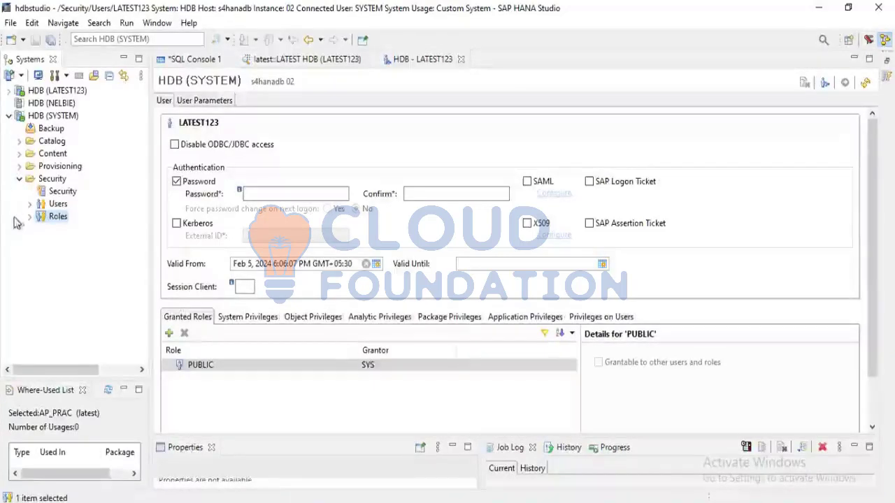
pyautogui.rightClick(49, 221)
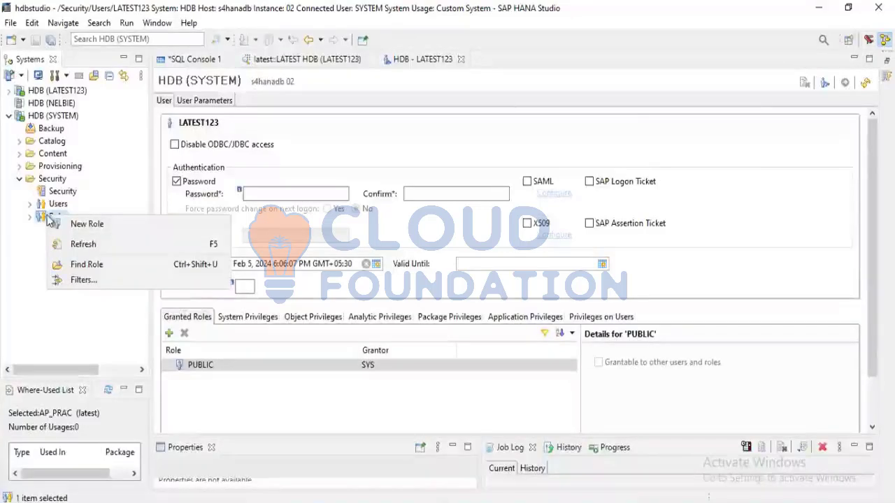
pyautogui.click(87, 225)
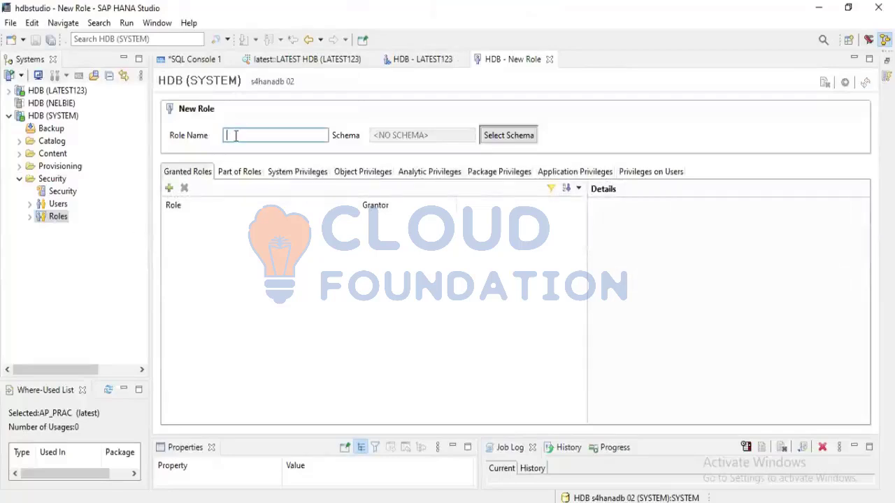
pyautogui.write('Z:TEST')
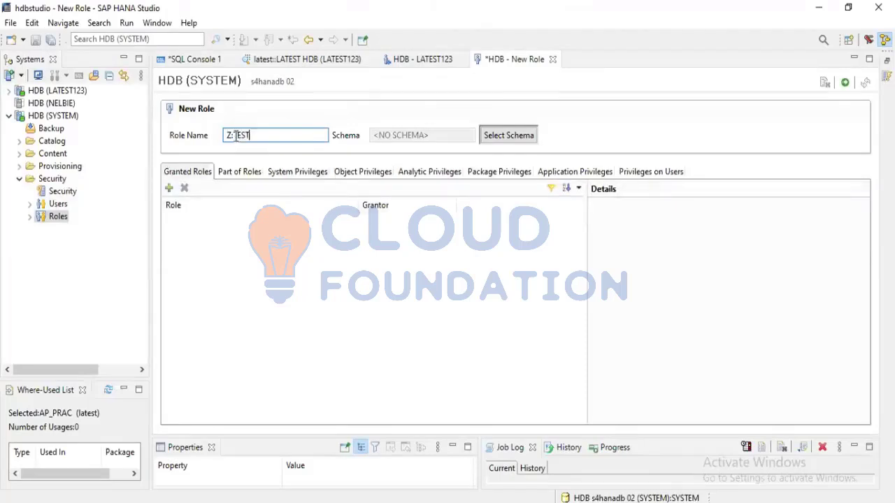
pyautogui.write('ROLE1')
pyautogui.click(487, 142)
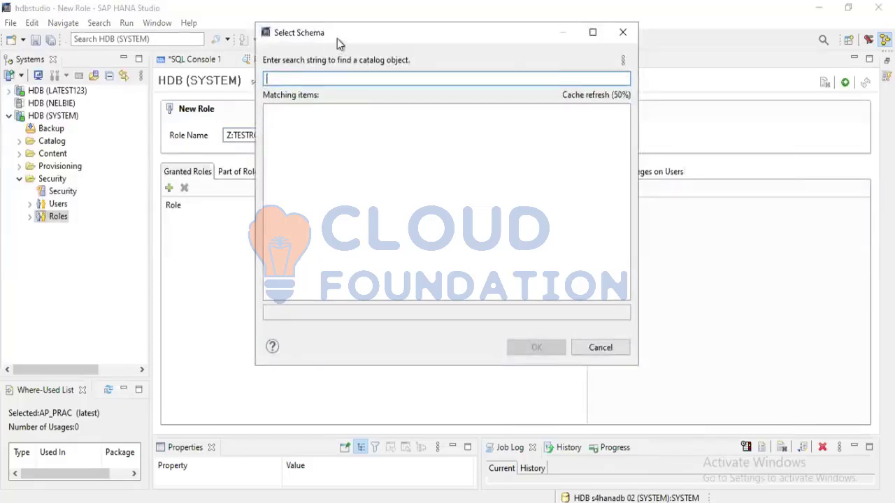
pyautogui.click(628, 39)
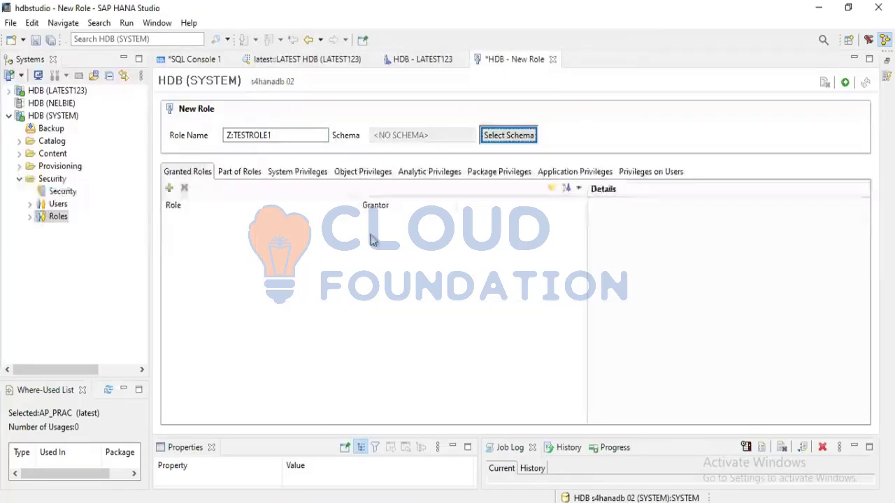
# Expand the Catalog folder of HDB (SYSTEM) and close the disconnected SQL Console 1 without saving it
pyautogui.click(20, 141)
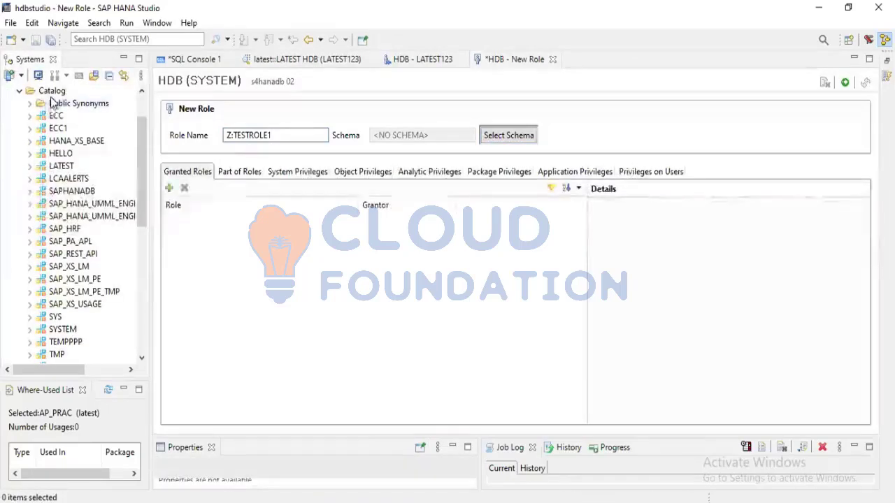
pyautogui.scroll(1, 49, 94)
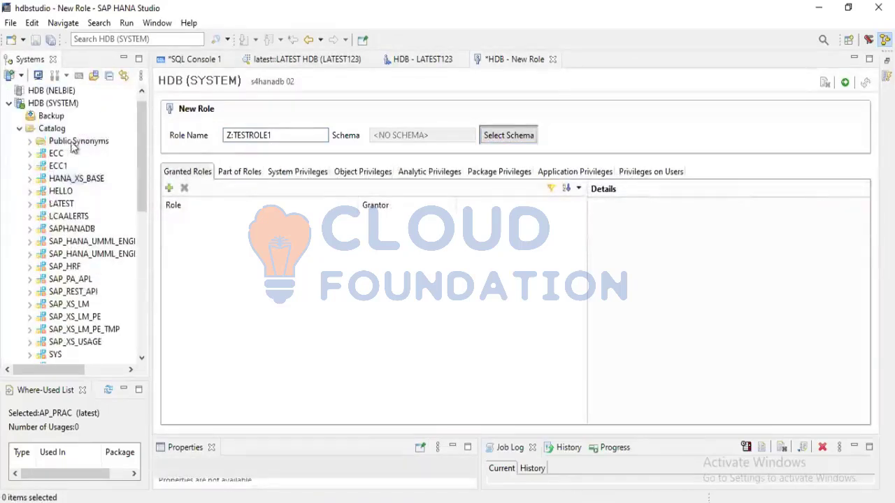
pyautogui.click(49, 103)
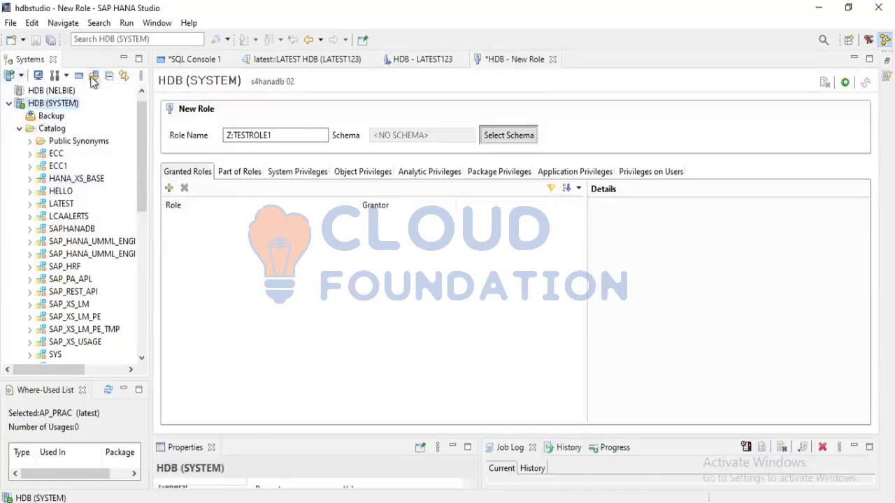
pyautogui.click(187, 60)
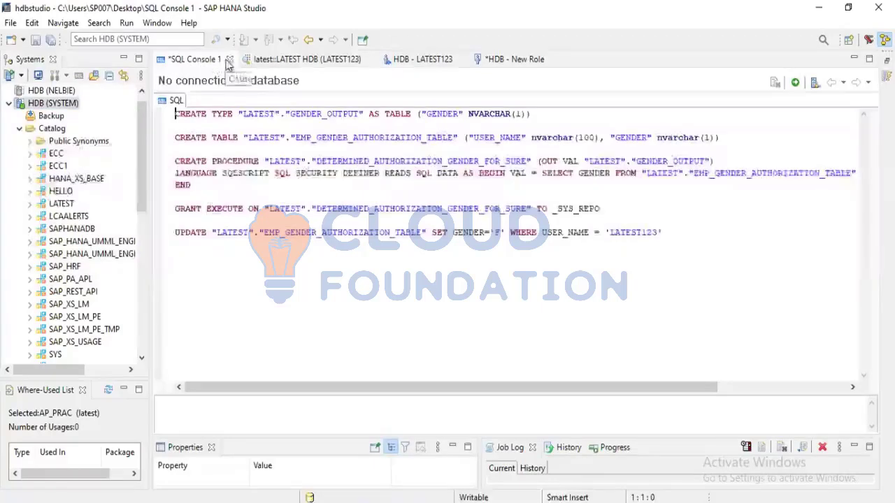
pyautogui.click(230, 59)
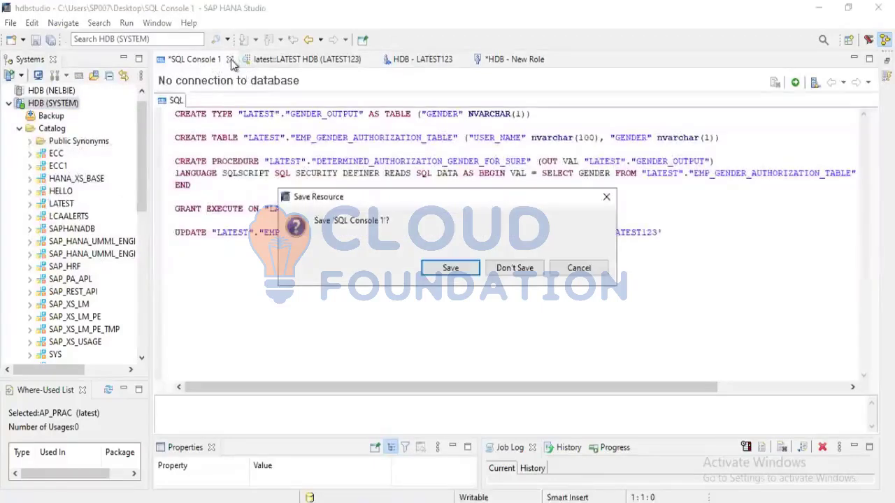
pyautogui.click(518, 268)
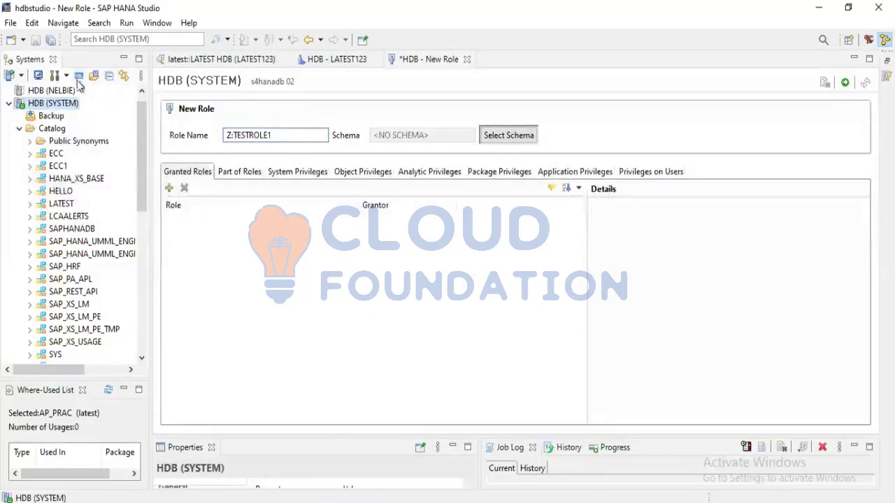
# Open a new SQL console on HDB (SYSTEM) and execute the statement CREATE SCHEMA SECURITY
pyautogui.click(77, 76)
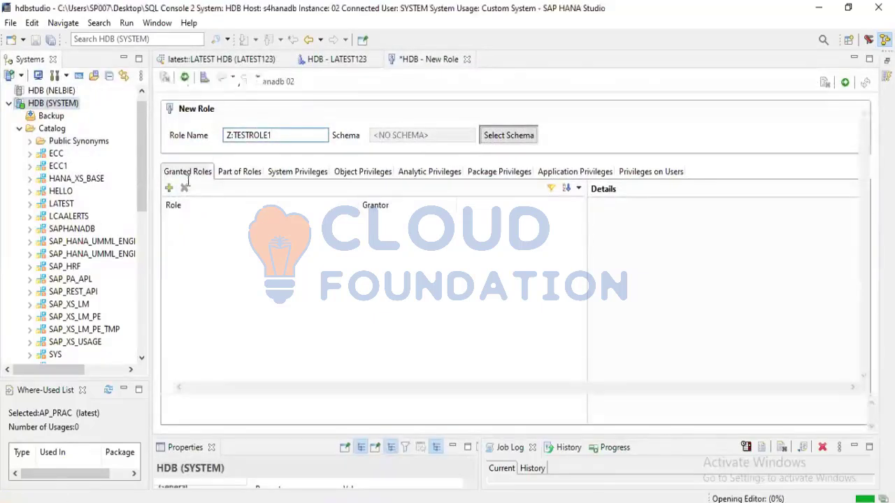
pyautogui.write('cre')
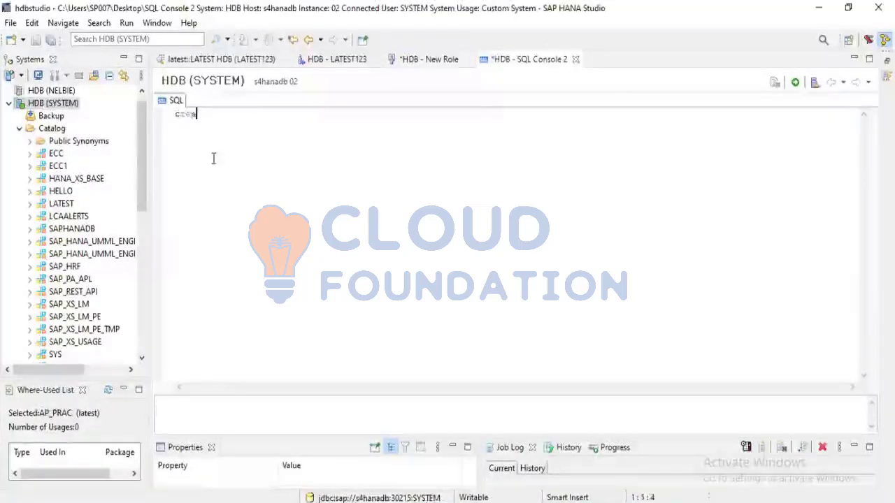
pyautogui.hotkey('ctrl', 'z')
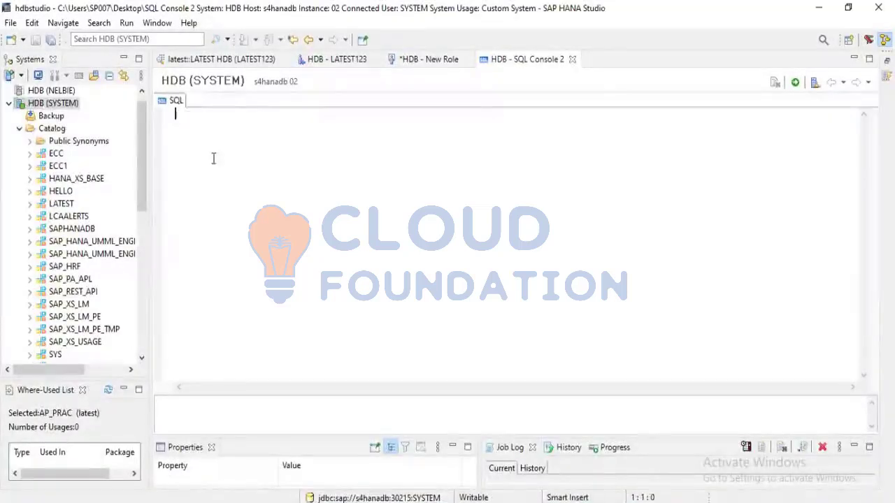
pyautogui.write('CRE')
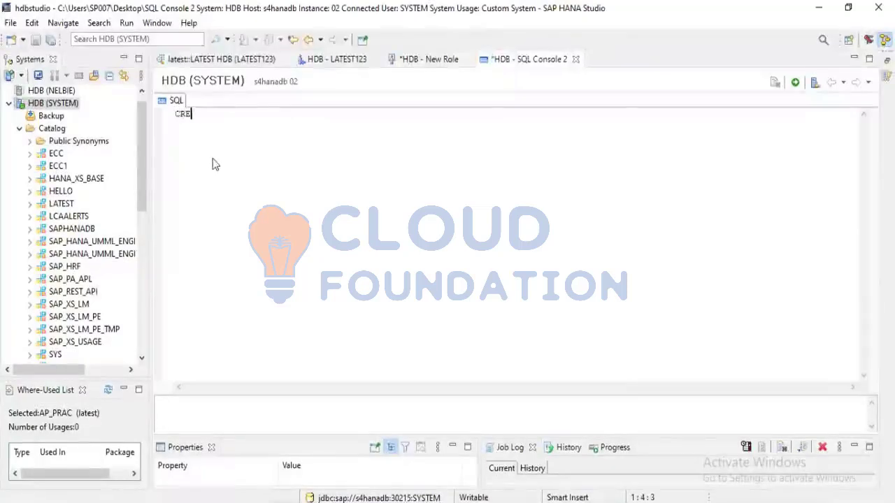
pyautogui.write('ATE SCHEMA ')
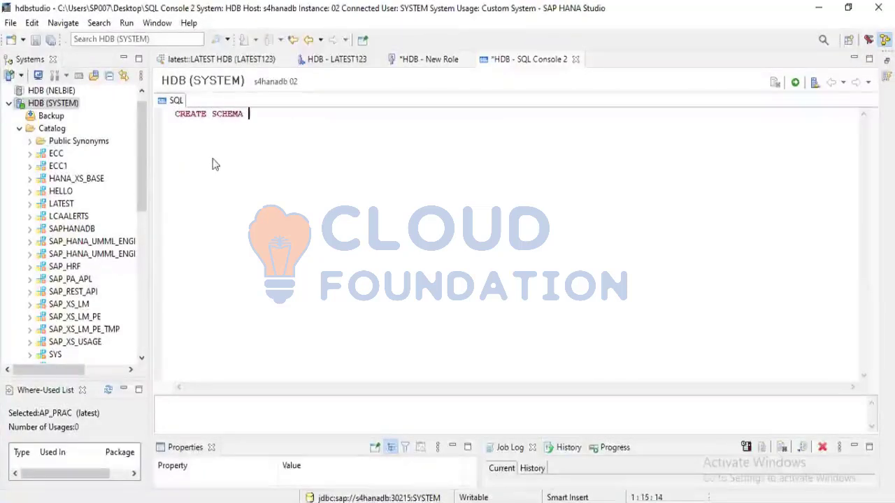
pyautogui.write('SECURITY')
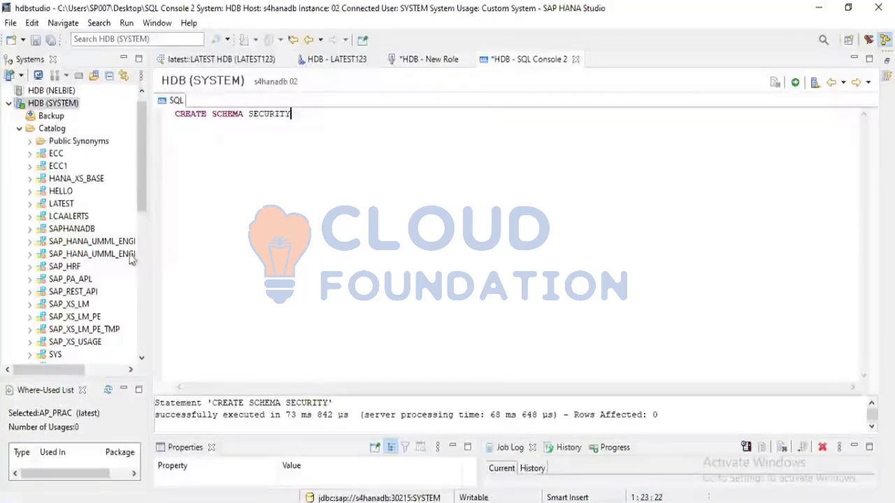
# Refresh the Catalog of HDB (SYSTEM) and locate the SECURITY schema in it
pyautogui.rightClick(40, 131)
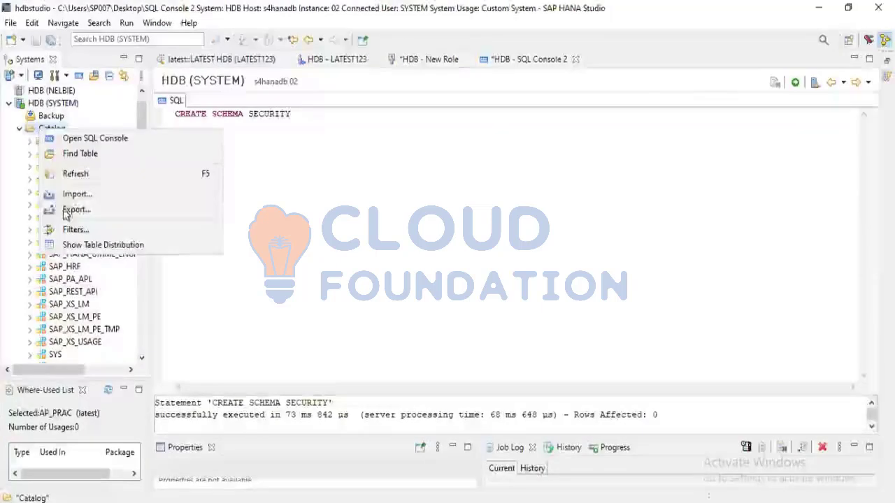
pyautogui.click(76, 175)
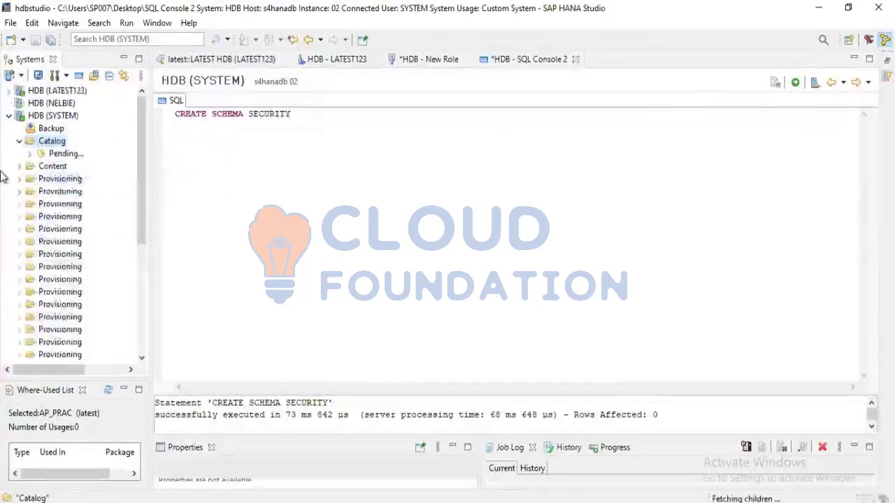
pyautogui.scroll(-1, 50, 257)
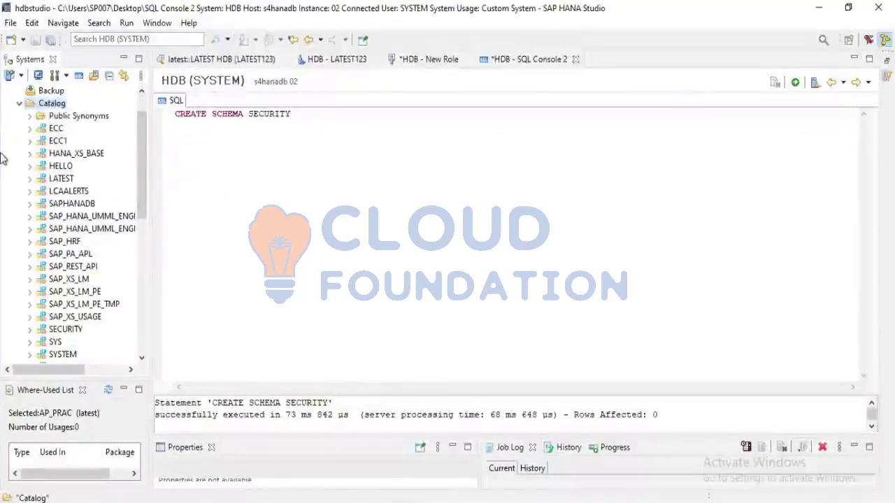
pyautogui.scroll(-2, 35, 261)
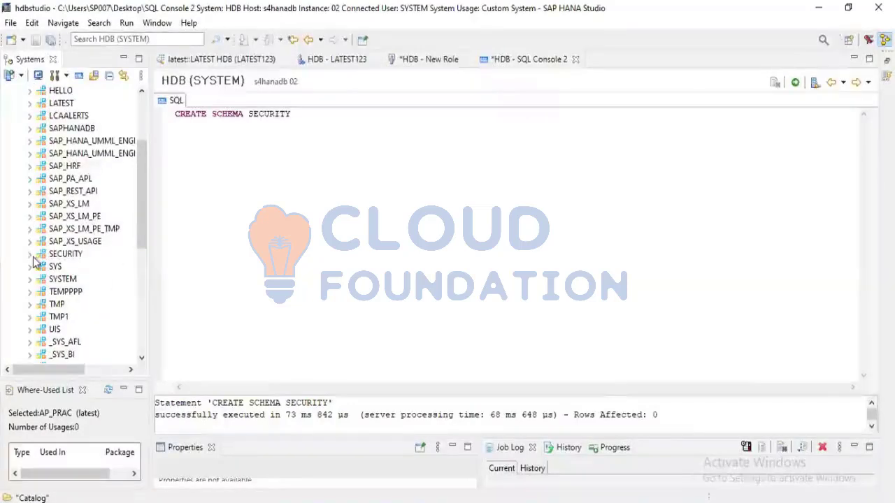
pyautogui.scroll(3, 34, 261)
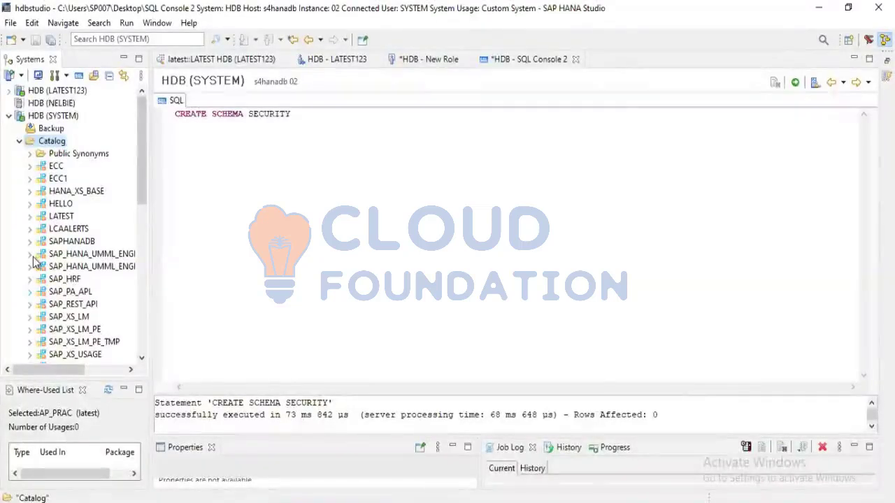
pyautogui.scroll(-2, 33, 260)
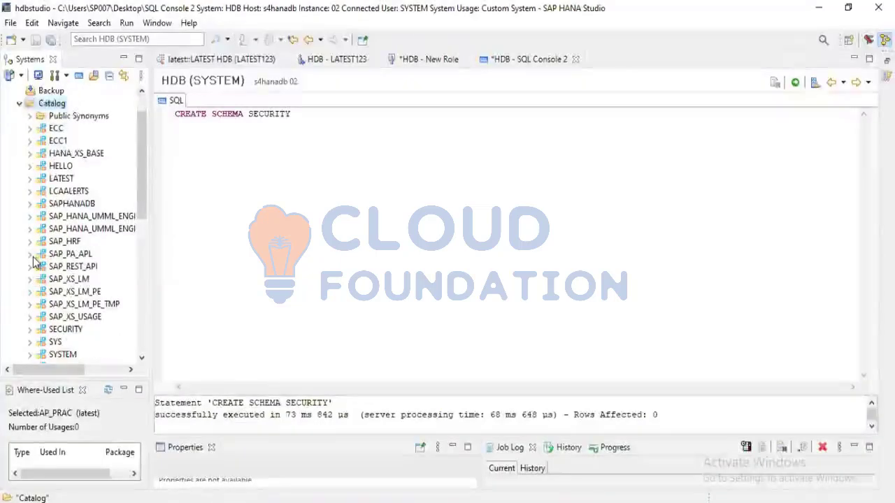
pyautogui.scroll(1, 33, 260)
pyautogui.scroll(-2, 35, 260)
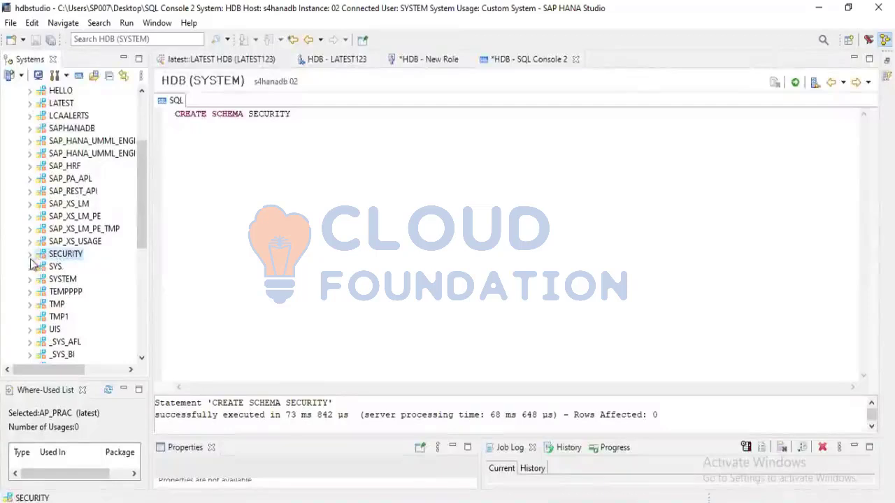
# Expand the SECURITY schema and look through its object folders
pyautogui.click(29, 256)
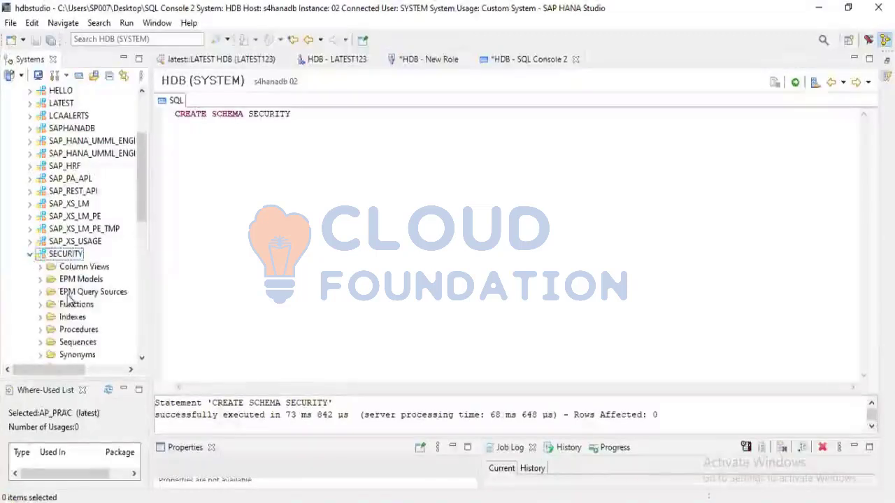
pyautogui.scroll(-6, 68, 300)
pyautogui.scroll(-5, 68, 301)
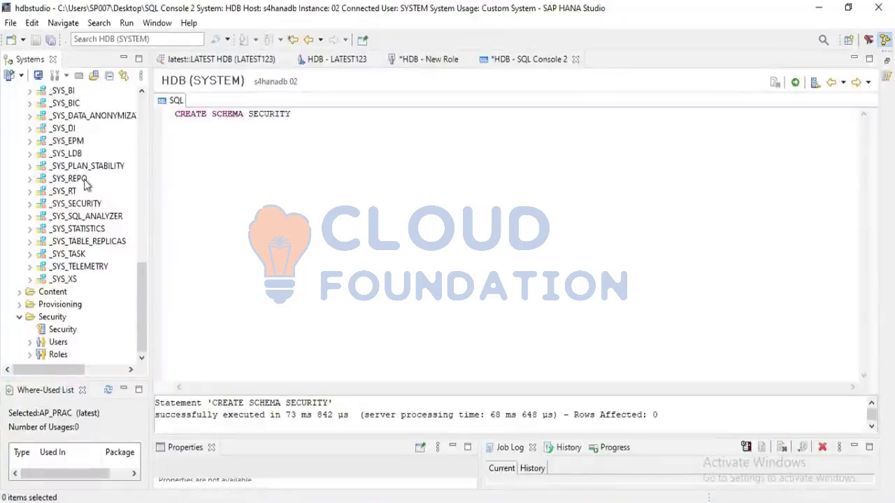
pyautogui.scroll(10, 84, 182)
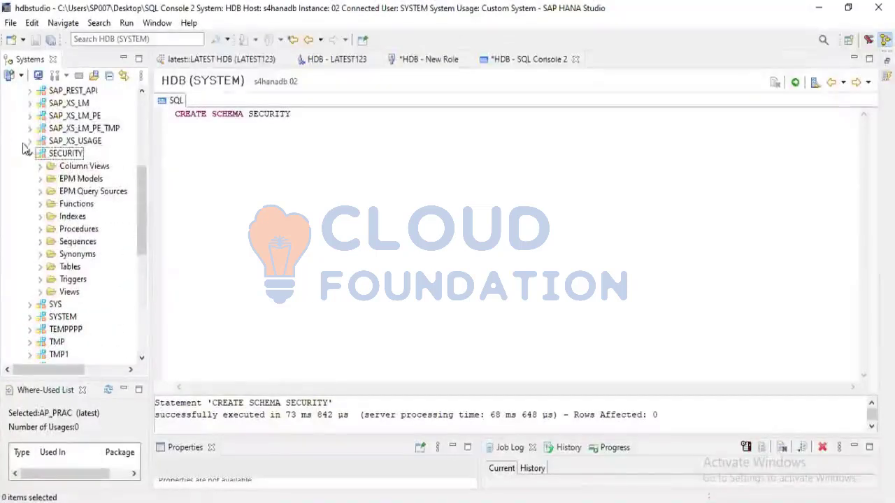
pyautogui.scroll(-10, 40, 330)
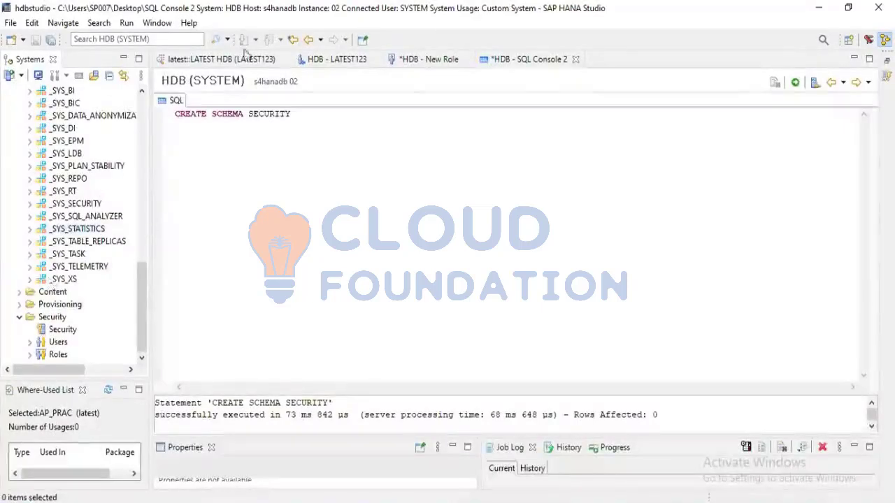
# Return to the new role Z:TESTROLE1 and assign SECURITY as its schema
pyautogui.click(429, 60)
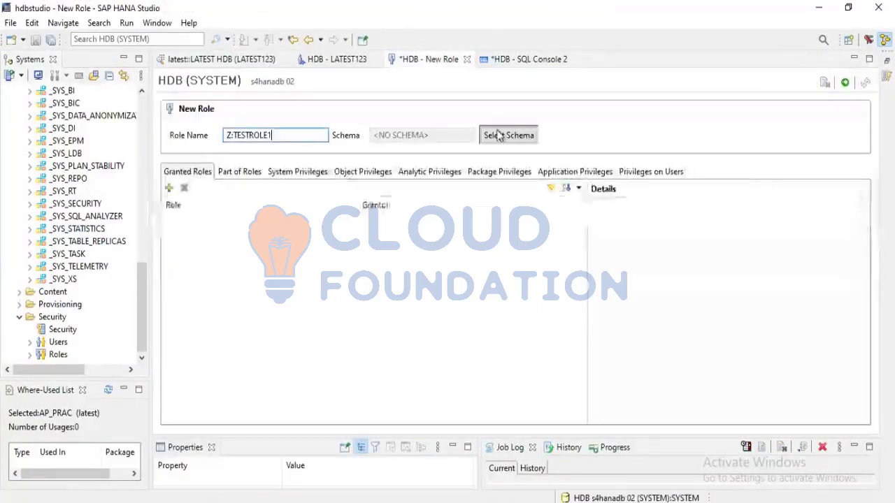
pyautogui.click(509, 135)
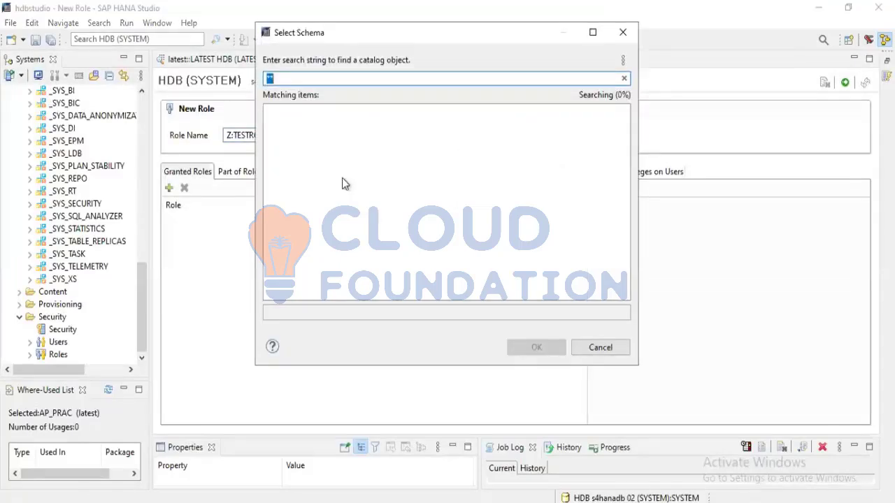
pyautogui.write('SECURITY')
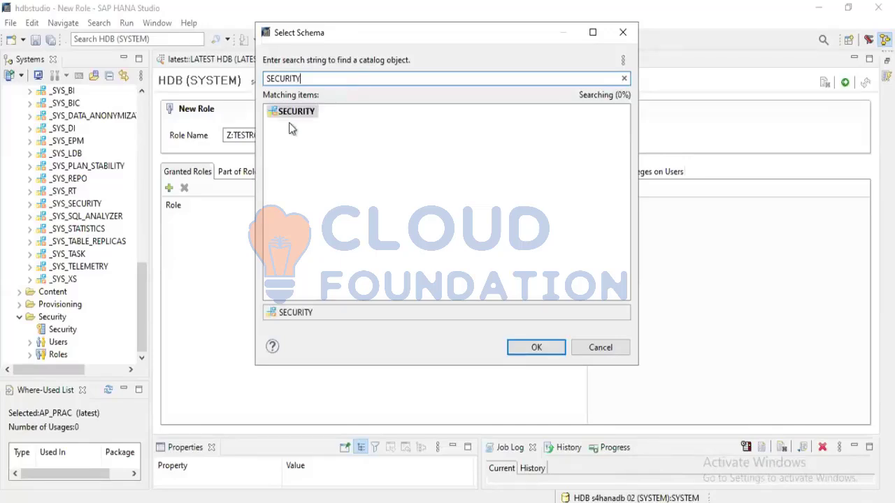
pyautogui.click(290, 113)
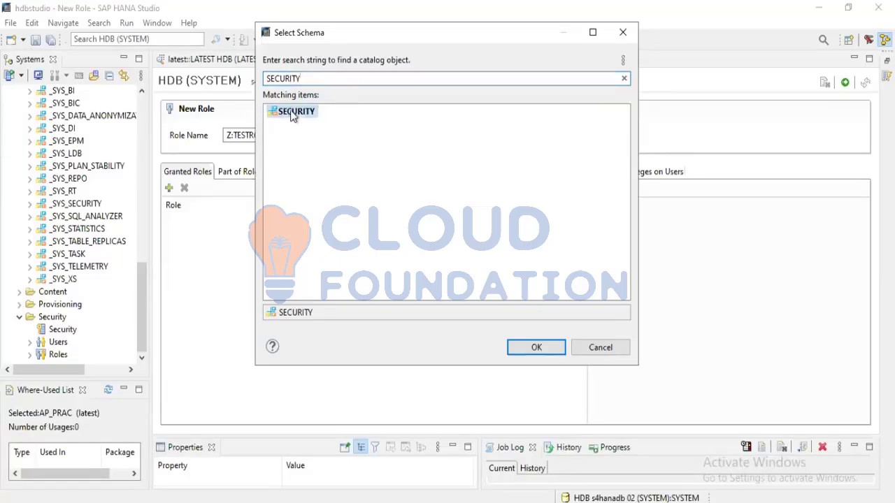
pyautogui.click(544, 347)
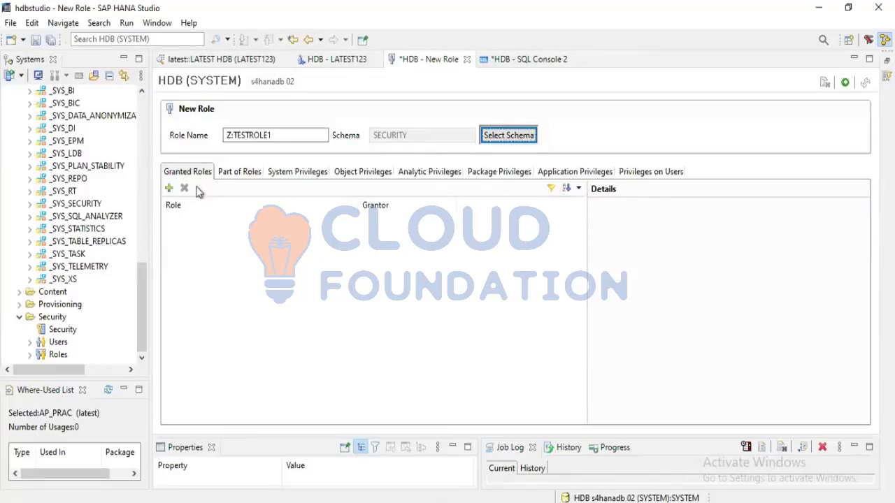
# Browse the list of roles that can be granted to Z:TESTROLE1 and leave it without adding any
pyautogui.click(238, 173)
pyautogui.click(179, 172)
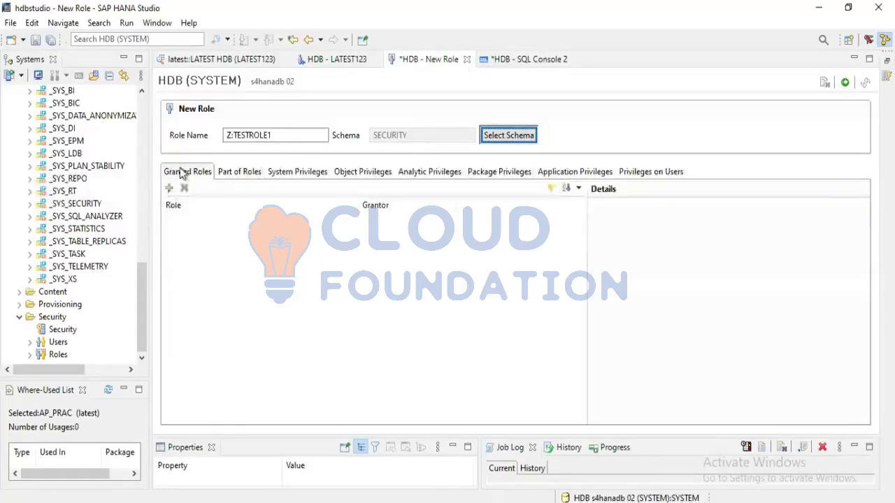
pyautogui.click(169, 188)
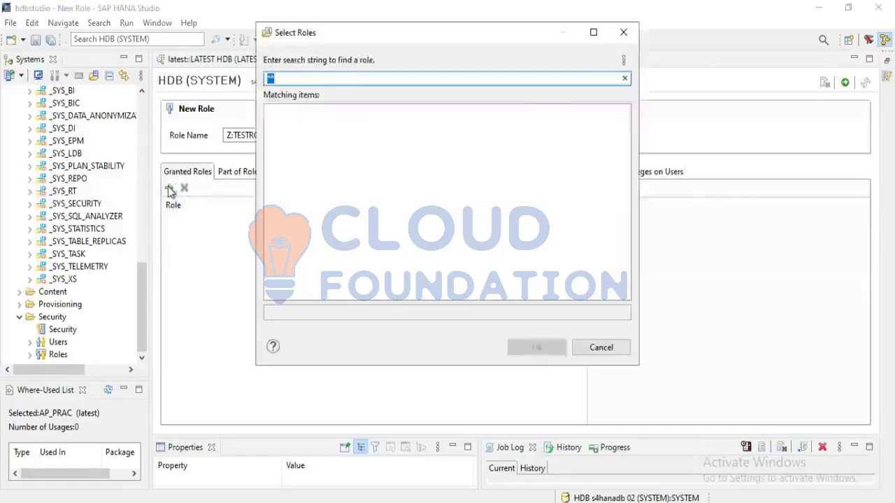
pyautogui.scroll(-20, 314, 223)
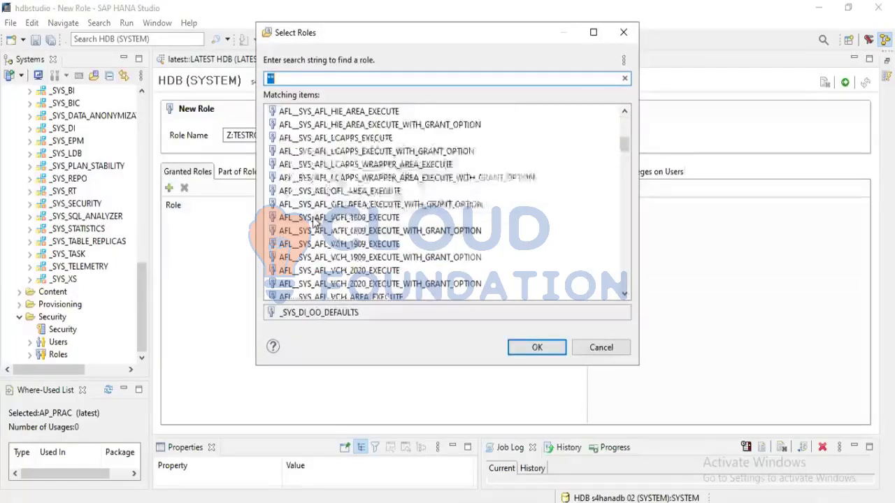
pyautogui.scroll(-1, 314, 222)
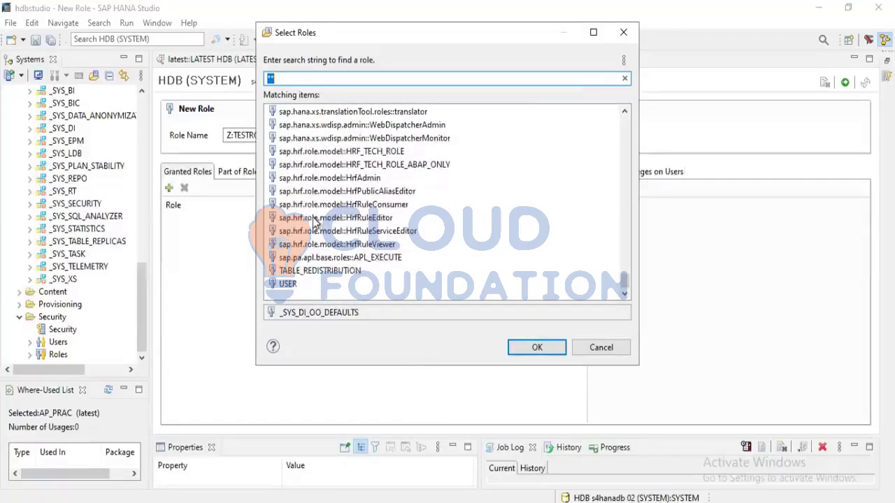
pyautogui.click(587, 350)
# Look over the part-of-roles, system privilege and object privilege categories of Z:TESTROLE1
pyautogui.click(237, 172)
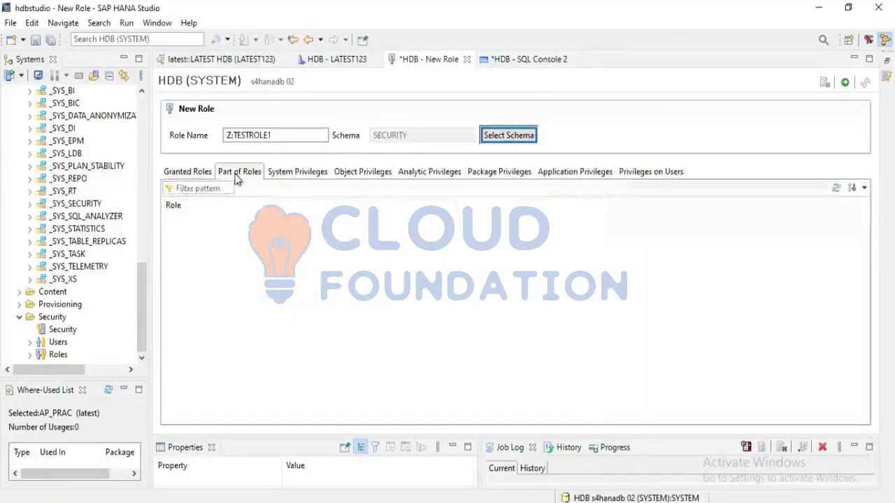
pyautogui.click(288, 173)
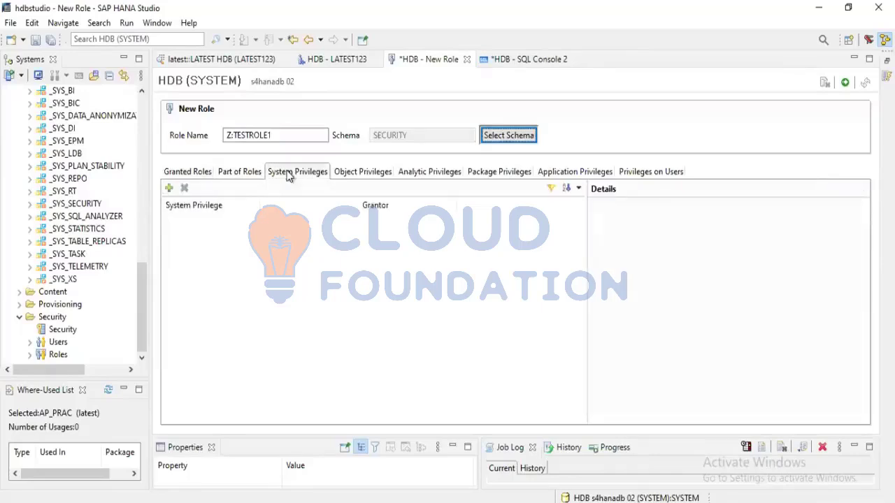
pyautogui.click(341, 174)
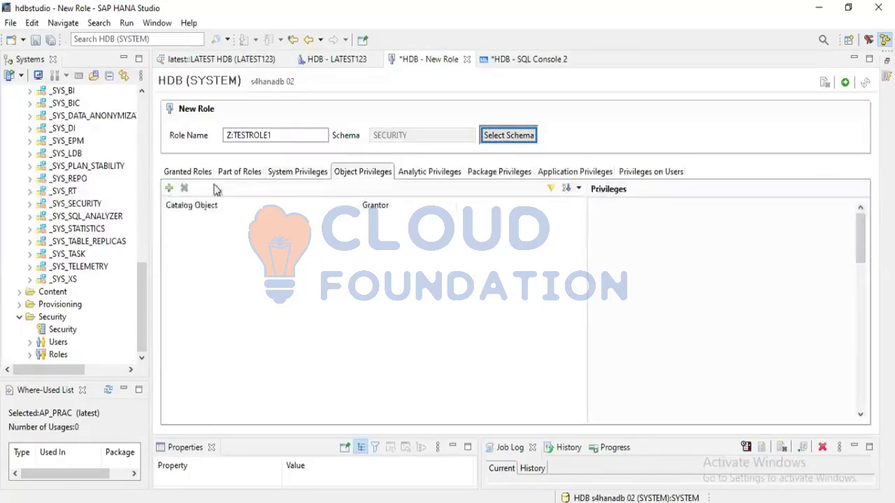
# Review user LATEST123's system privileges and its object privileges on _SYS_BI and _SYS_BIC
pyautogui.click(328, 61)
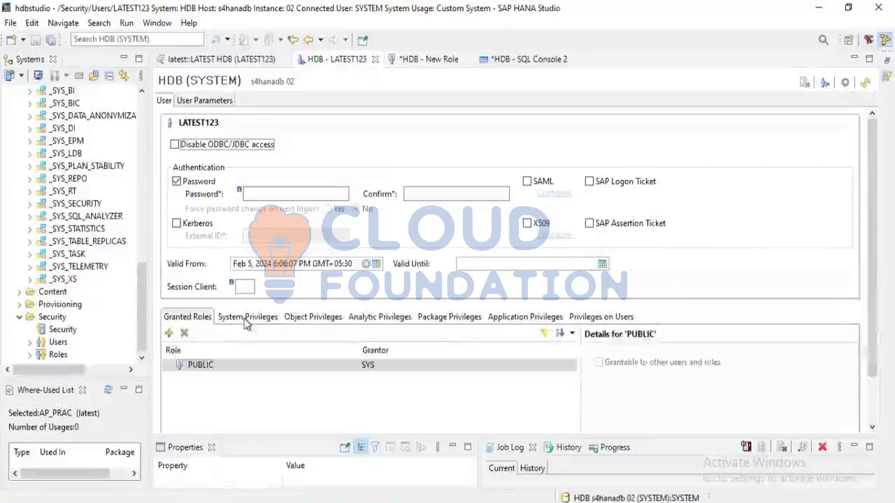
pyautogui.click(244, 318)
pyautogui.click(320, 319)
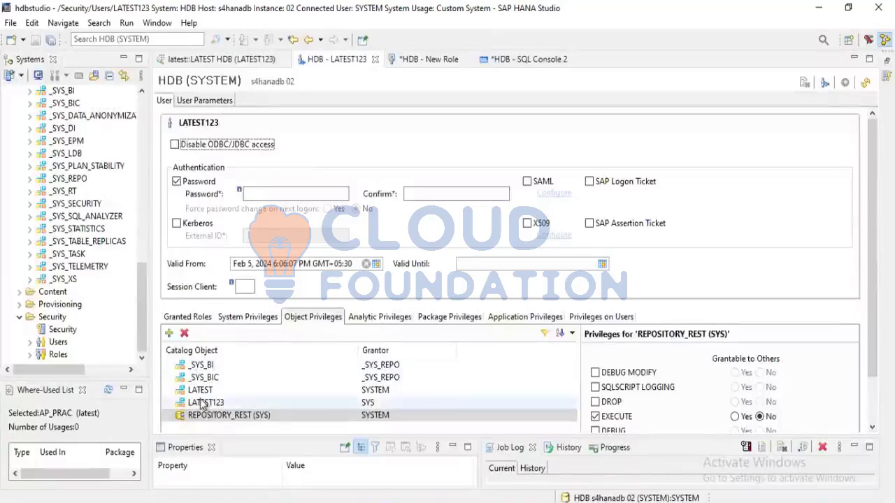
pyautogui.click(195, 368)
pyautogui.click(199, 378)
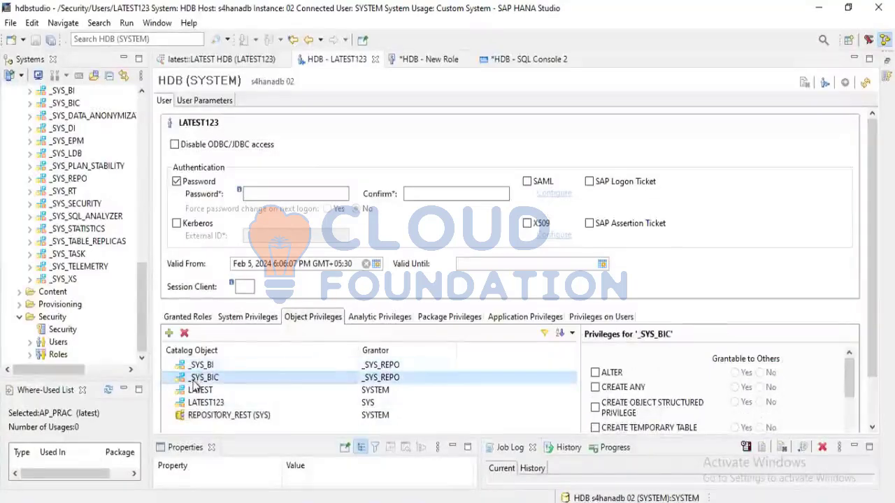
# Add the catalog objects _SYS_BI and _SYS_BIC to the object privileges of role Z:TESTROLE1
pyautogui.click(429, 62)
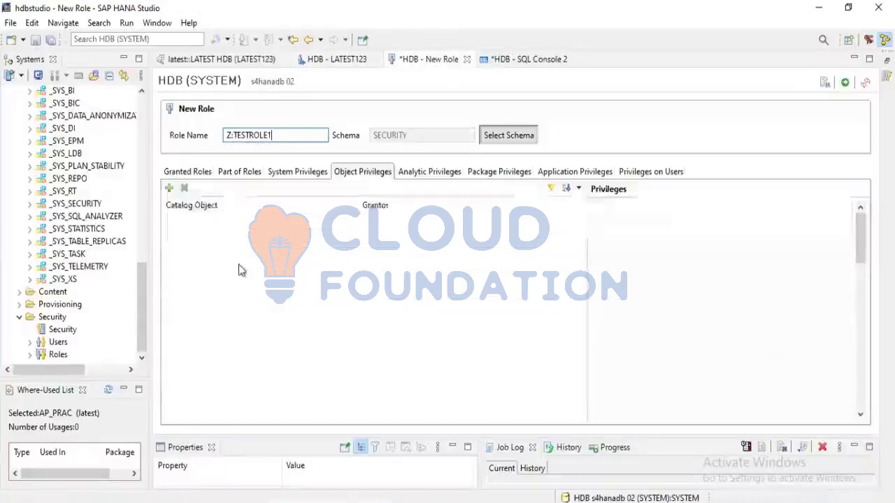
pyautogui.click(169, 189)
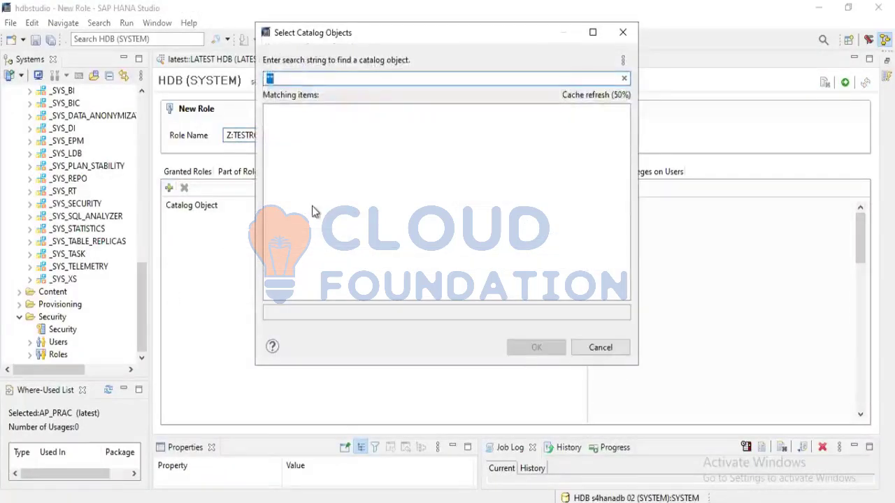
pyautogui.write('SYS_b')
pyautogui.press('BackSpace')
pyautogui.write('BI')
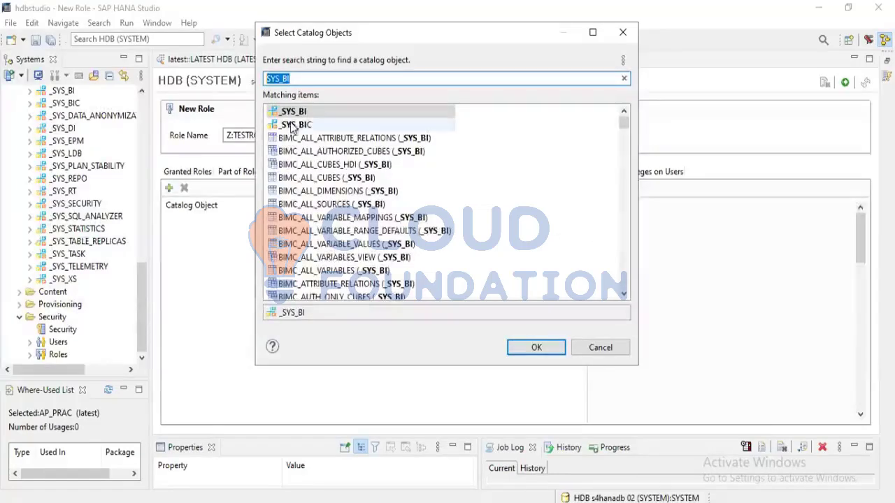
pyautogui.keyDown('ctrl'); pyautogui.click(292, 126); pyautogui.keyUp('ctrl')
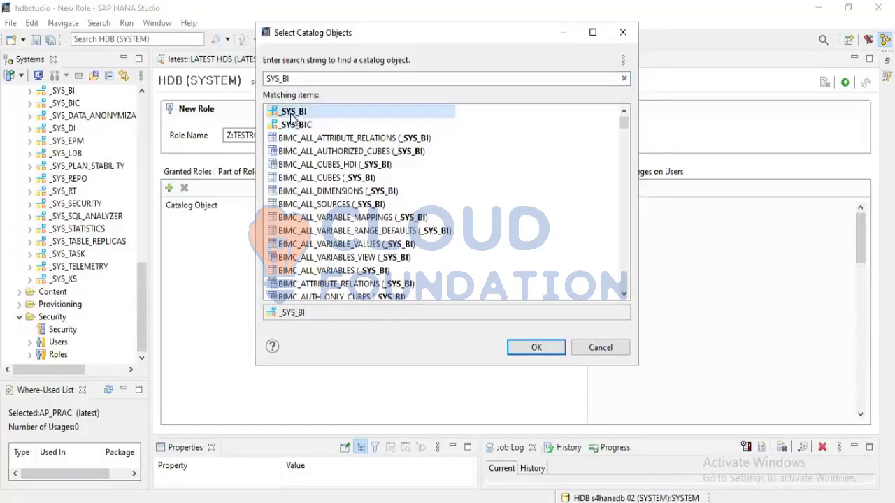
pyautogui.click(536, 348)
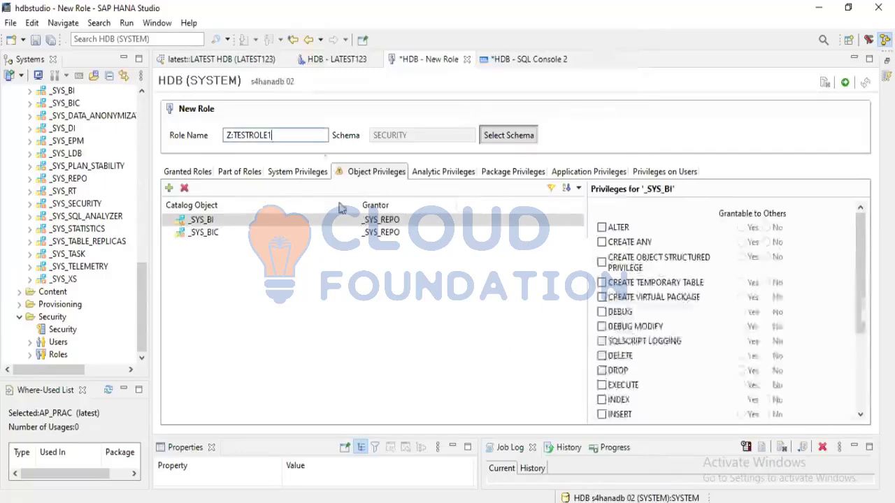
# Check user LATEST123's object privileges on LATEST, LATEST123 and REPOSITORY_REST (SYS)
pyautogui.click(339, 63)
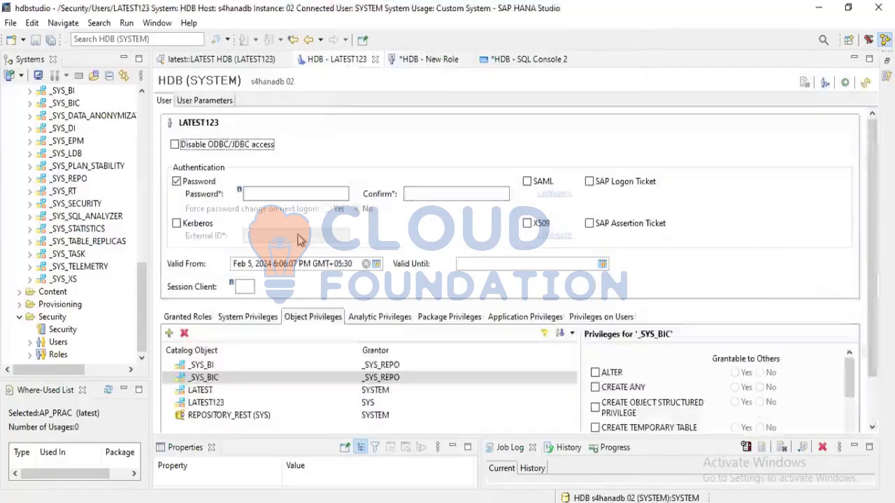
pyautogui.click(203, 391)
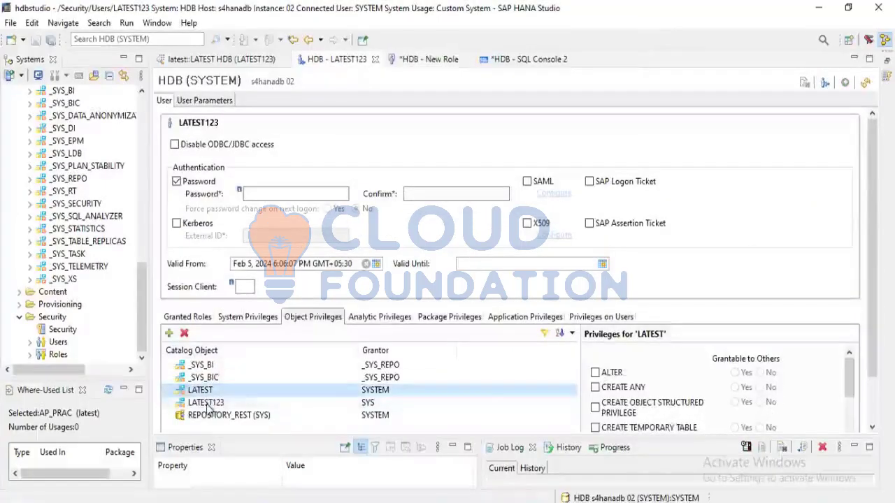
pyautogui.click(207, 403)
pyautogui.click(207, 417)
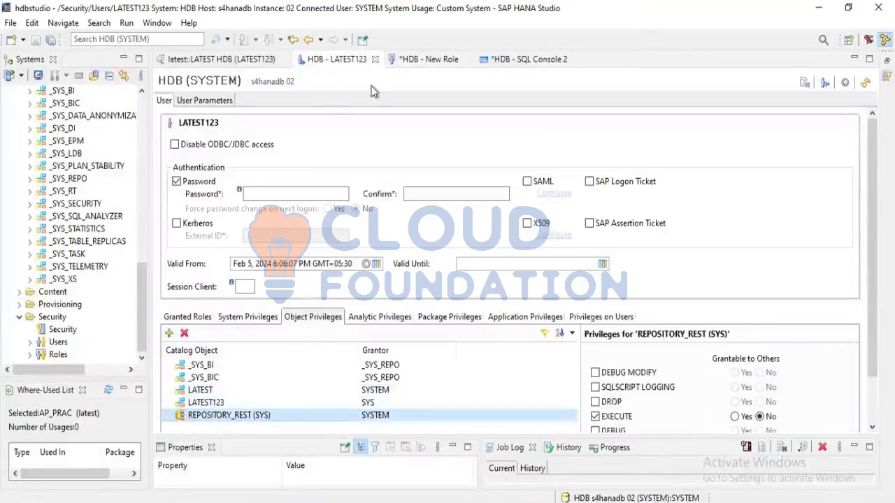
# Return to role Z:TESTROLE1 and grant it EXECUTE and SELECT on _SYS_BI
pyautogui.click(403, 61)
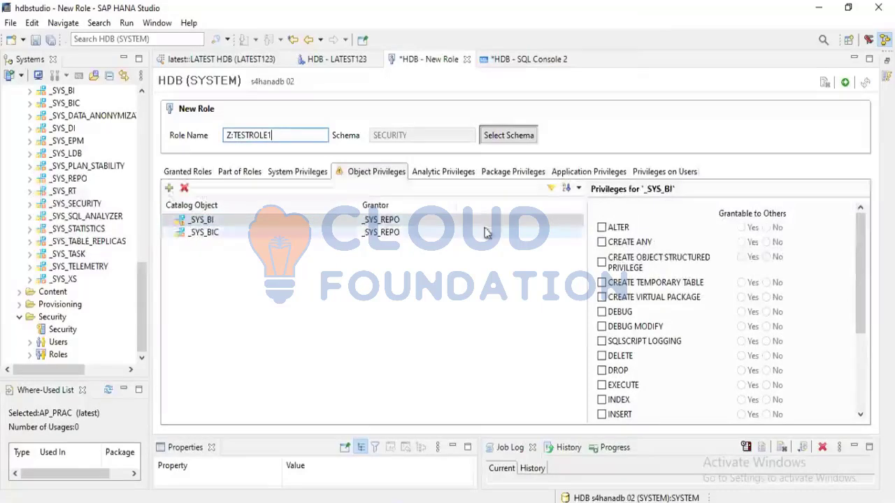
pyautogui.scroll(-1, 619, 369)
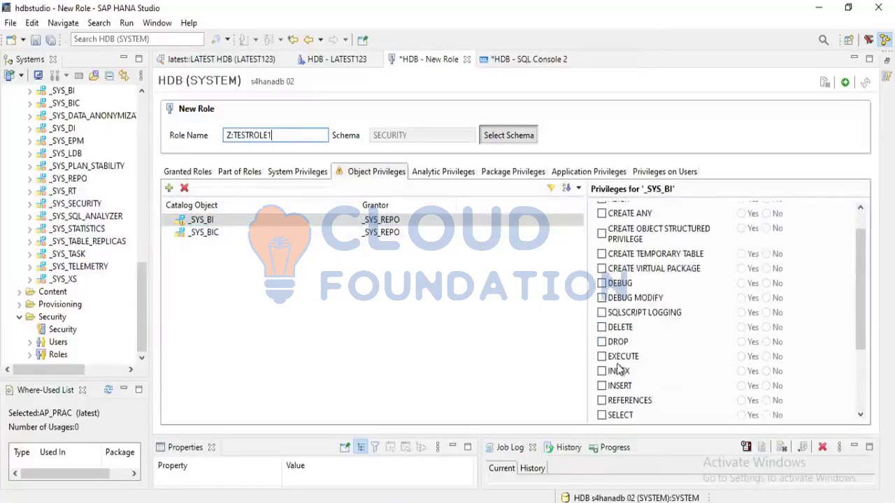
pyautogui.click(603, 358)
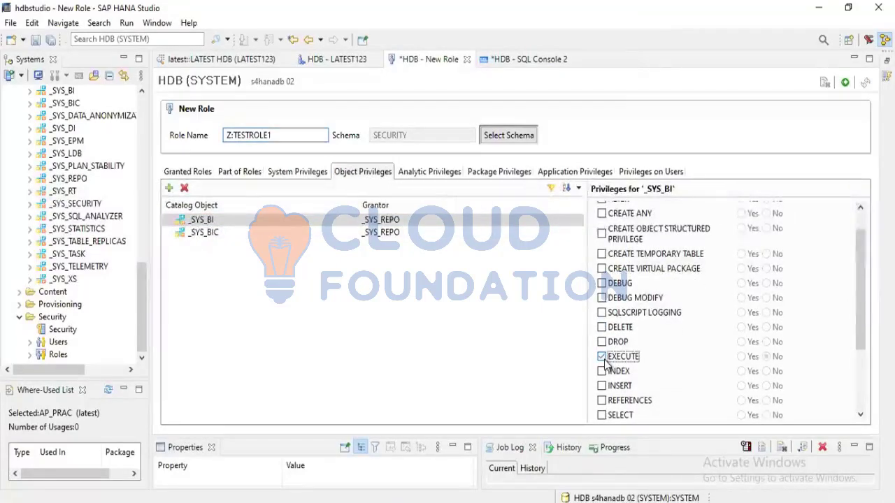
pyautogui.scroll(1, 608, 269)
pyautogui.scroll(-3, 609, 269)
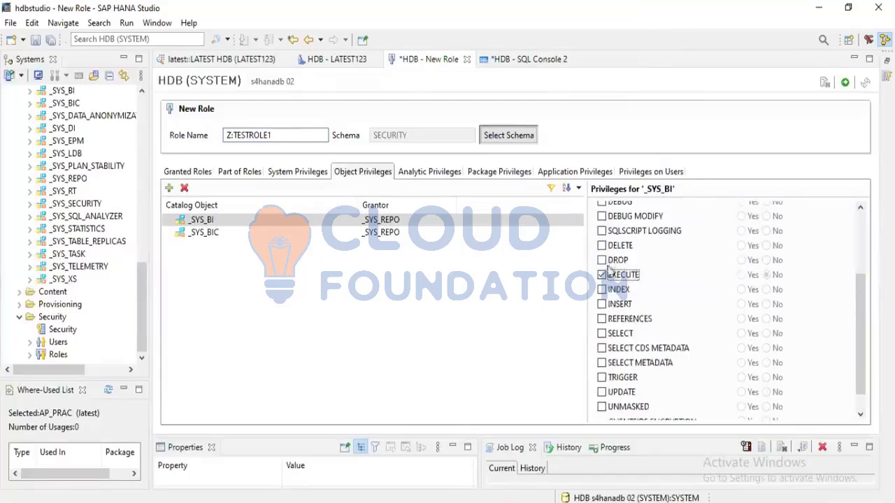
pyautogui.click(601, 334)
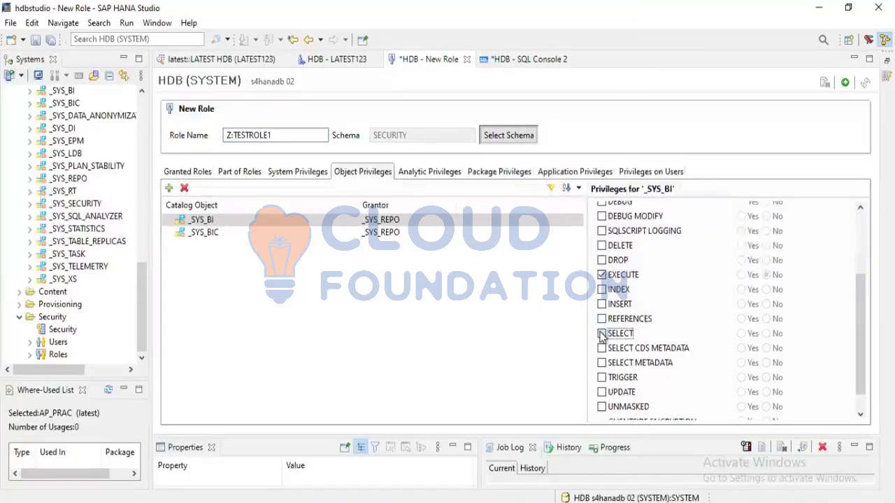
# Grant Z:TESTROLE1 the SELECT and EXECUTE privileges on _SYS_BIC
pyautogui.click(261, 233)
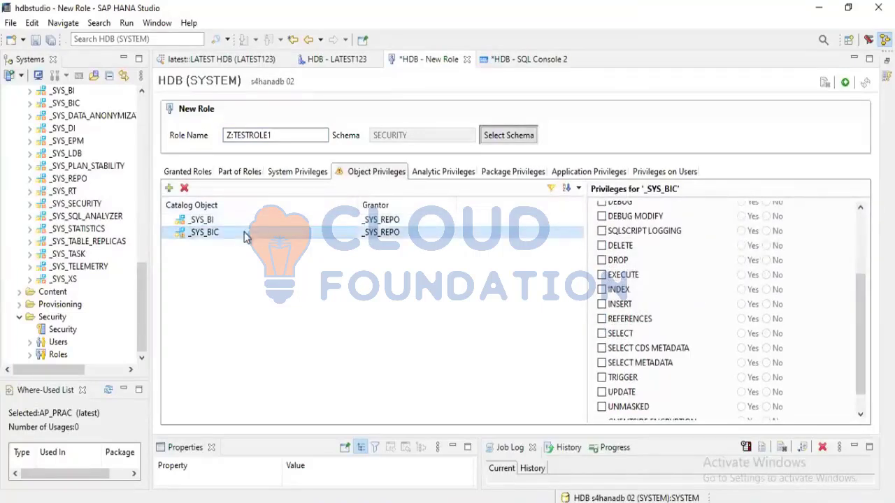
pyautogui.click(602, 334)
pyautogui.click(602, 275)
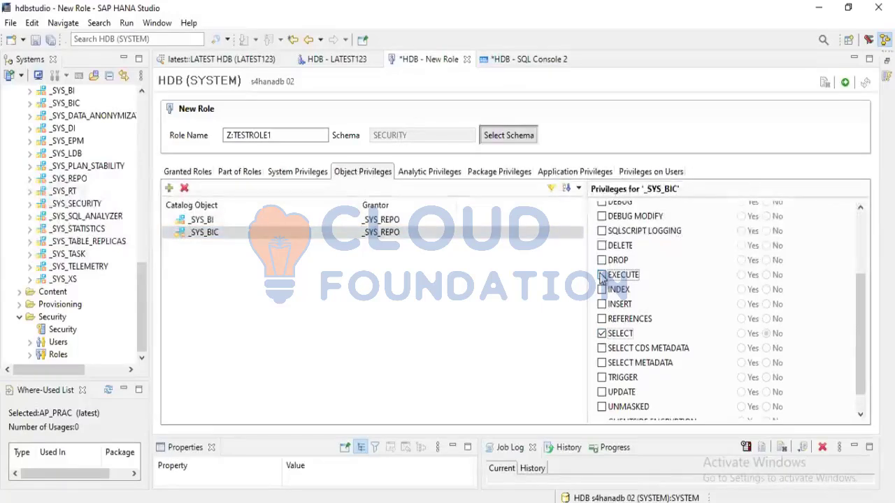
# Add the catalog object REPOSITORY_REST (SYS) to Z:TESTROLE1's object privileges and grant EXECUTE on it
pyautogui.click(169, 188)
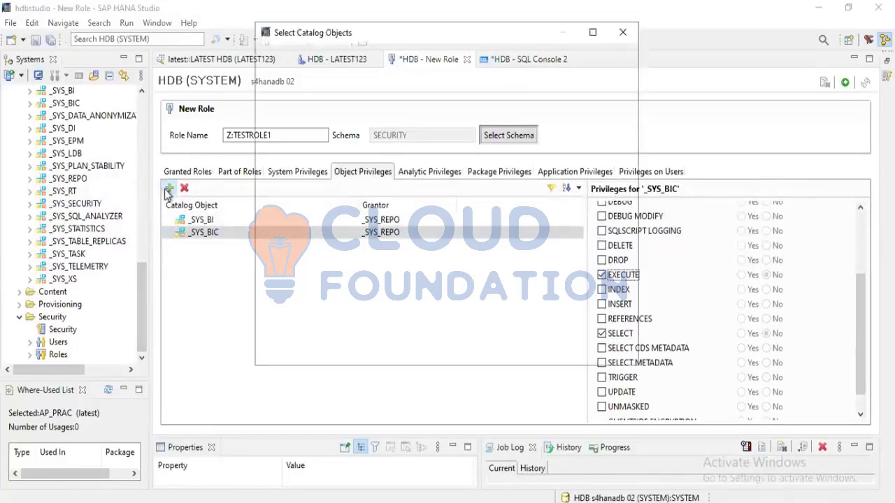
pyautogui.press('BackSpace')
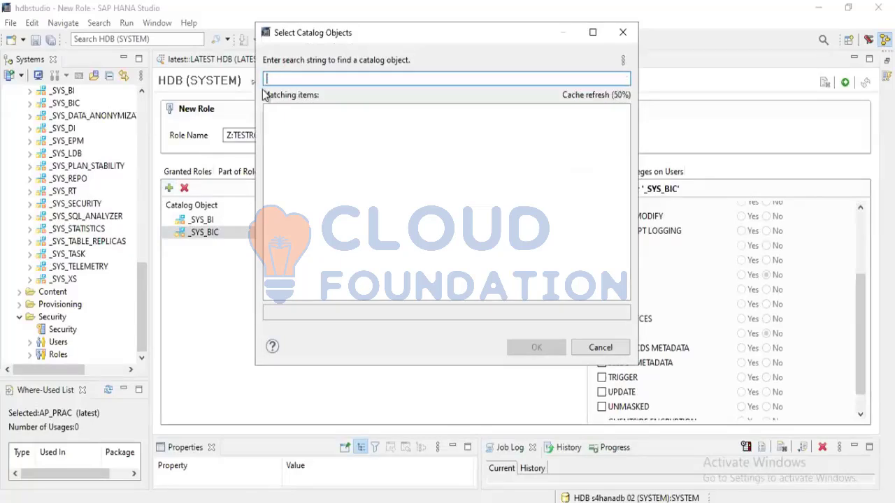
pyautogui.write('REPOSITORY_REST')
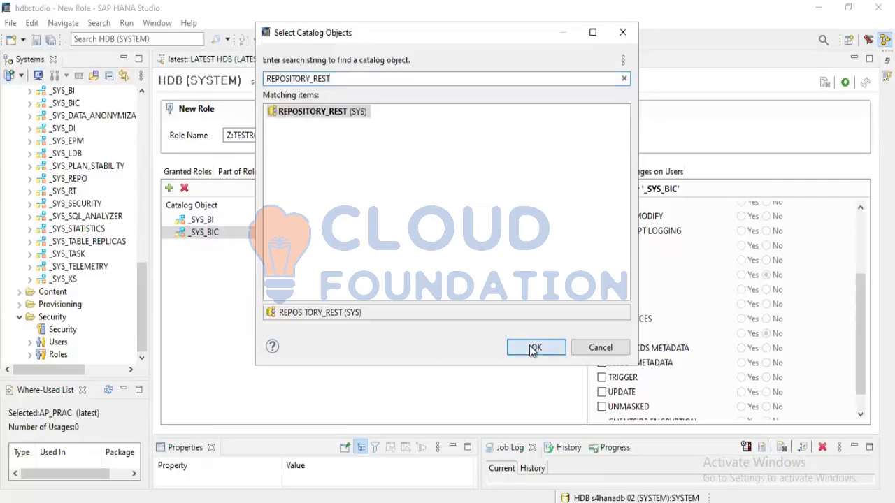
pyautogui.click(534, 348)
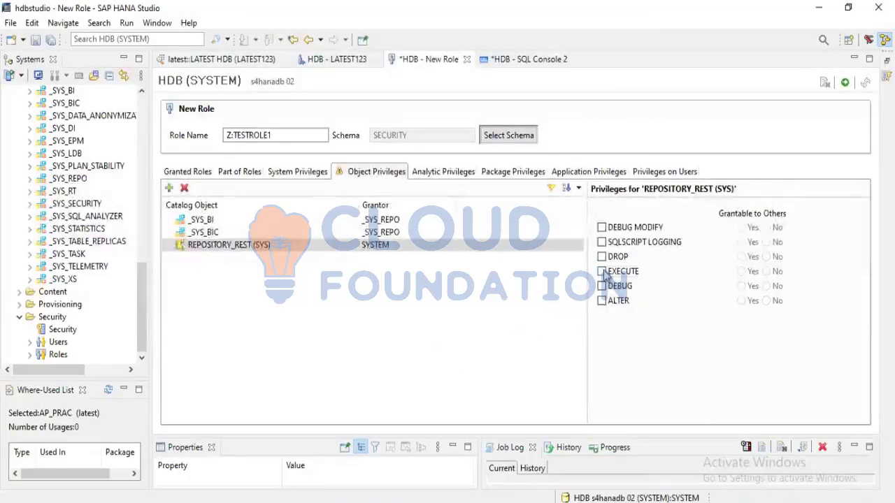
pyautogui.click(603, 272)
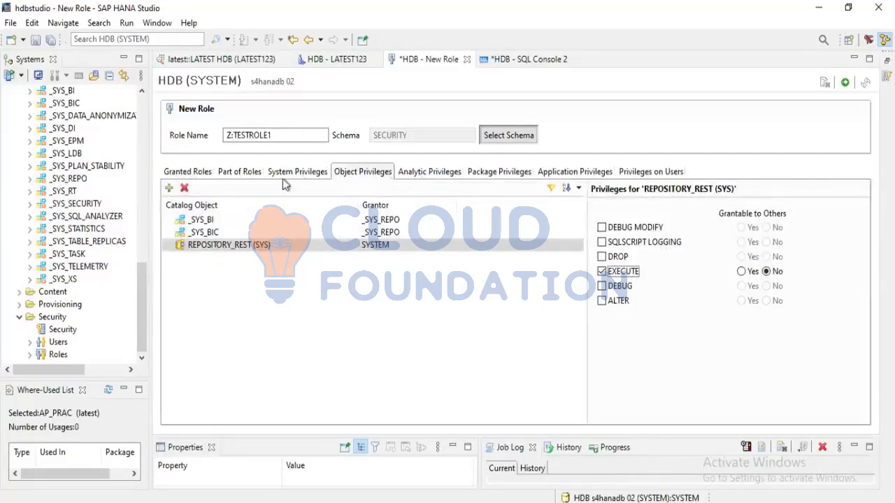
# Add the LATEST schema to Z:TESTROLE1's object privileges with EXECUTE and SELECT granted
pyautogui.click(170, 189)
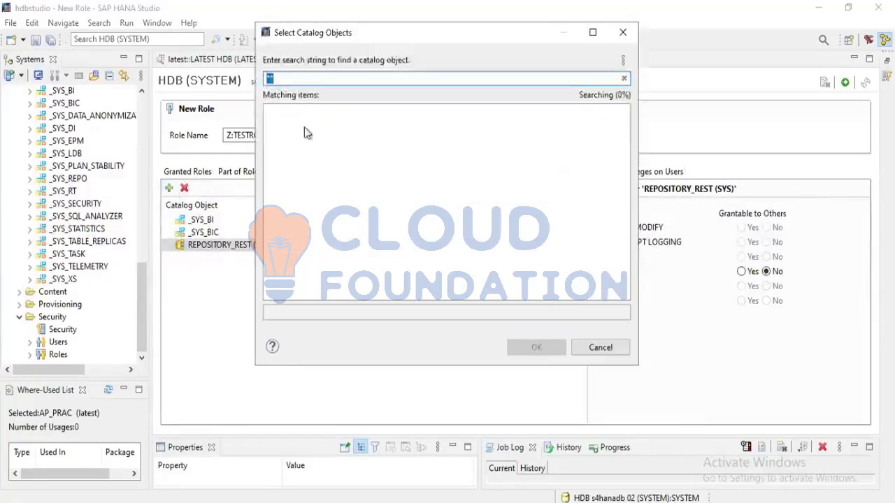
pyautogui.write('LATEST')
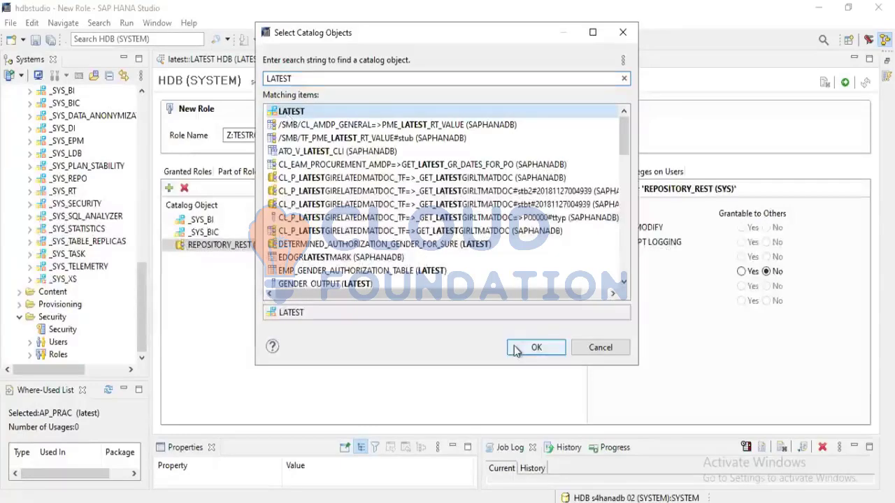
pyautogui.click(535, 347)
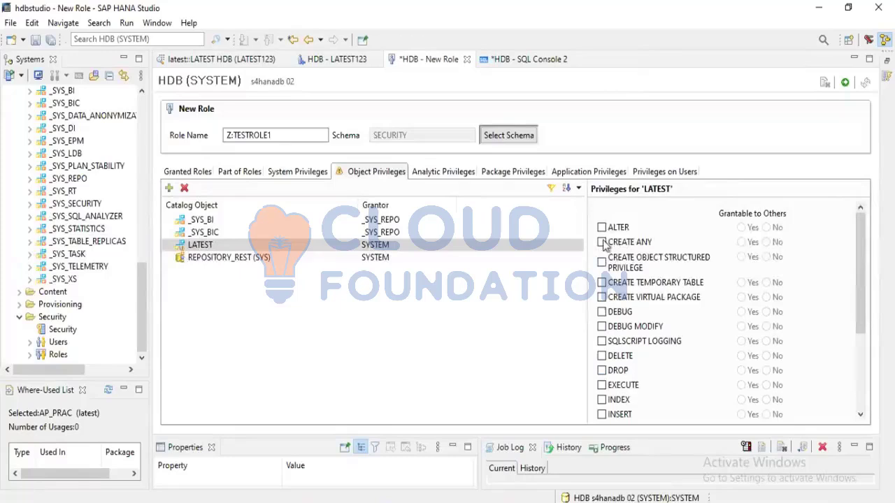
pyautogui.click(601, 385)
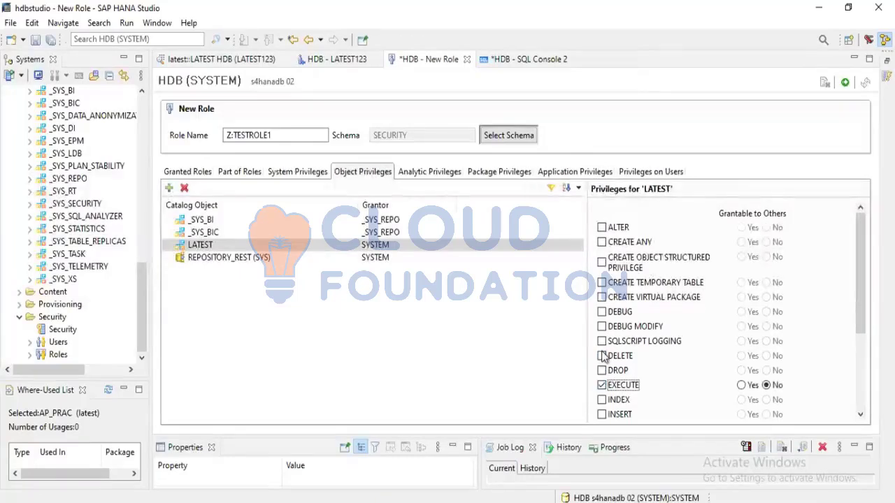
pyautogui.scroll(-2, 603, 374)
pyautogui.click(602, 359)
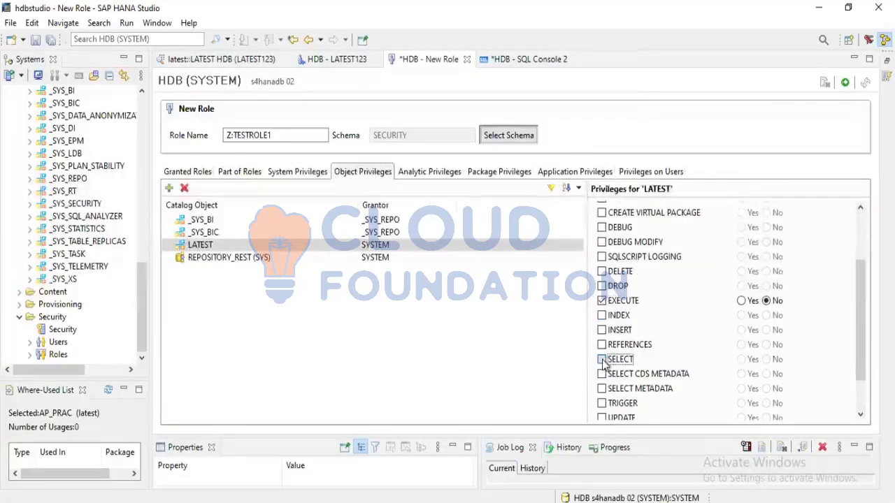
# Add the LATEST123 schema to Z:TESTROLE1's object privileges with EXECUTE and SELECT granted
pyautogui.click(169, 188)
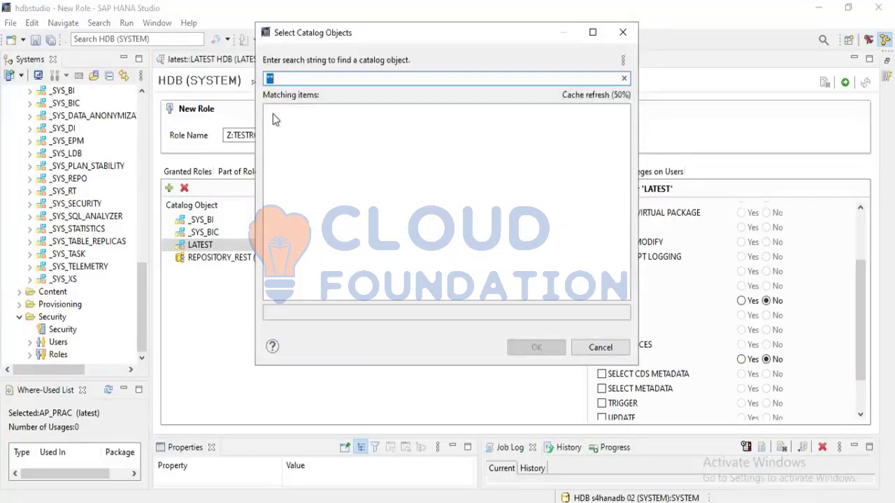
pyautogui.write('LATEST123')
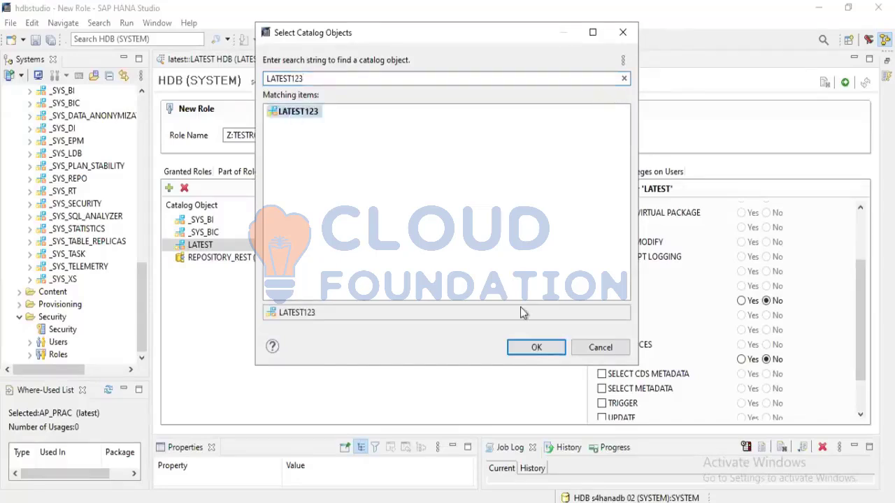
pyautogui.click(542, 351)
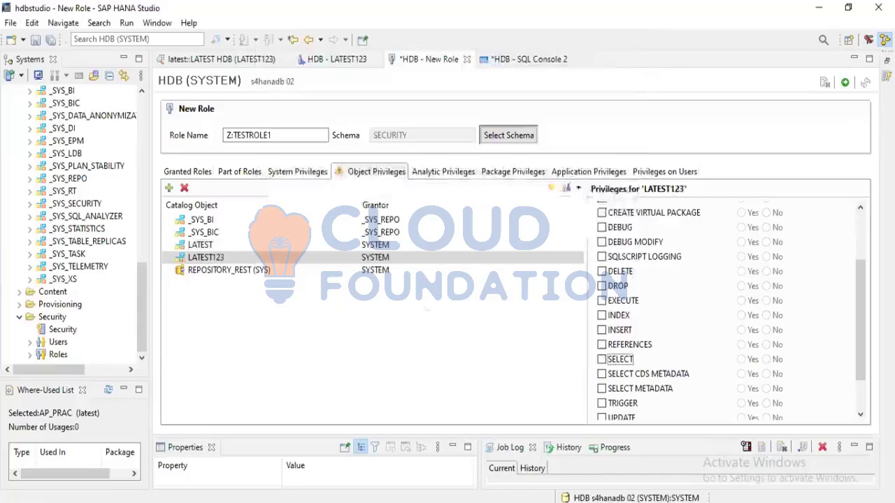
pyautogui.click(602, 301)
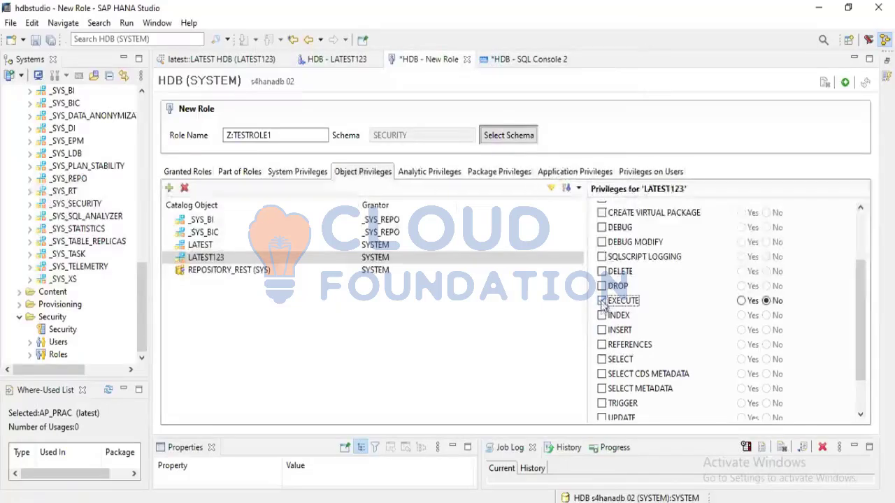
pyautogui.click(601, 359)
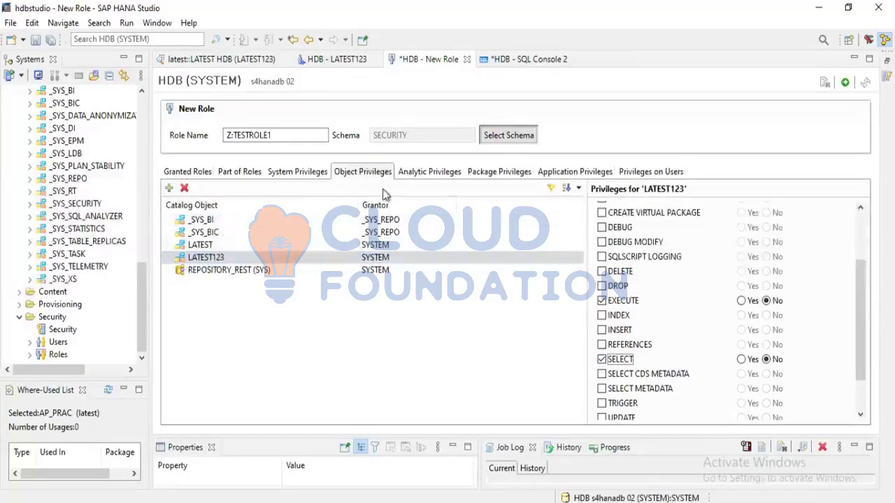
# Check LATEST123's analytic privileges and add the analytic privilege latest/AP_PRAC to Z:TESTROLE1
pyautogui.click(430, 173)
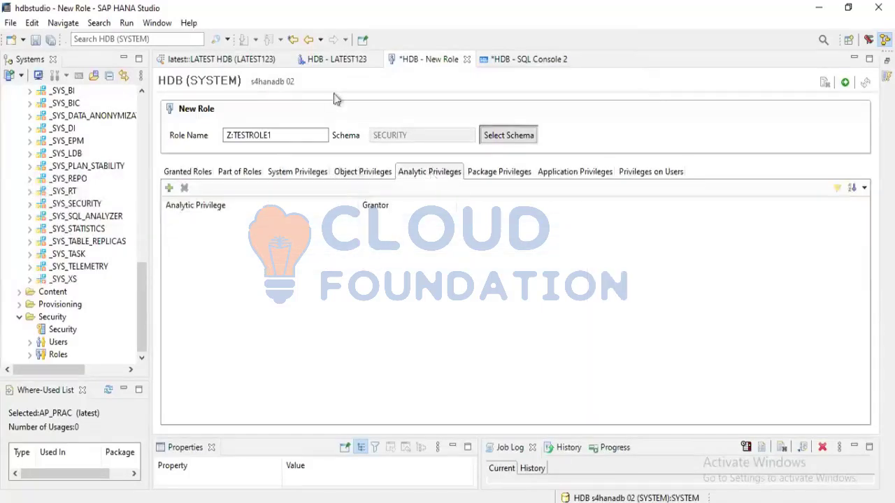
pyautogui.click(329, 61)
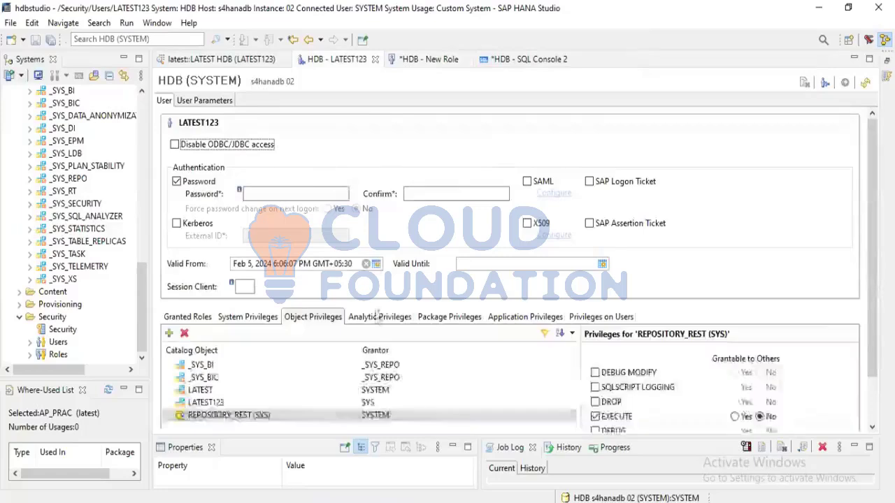
pyautogui.click(378, 317)
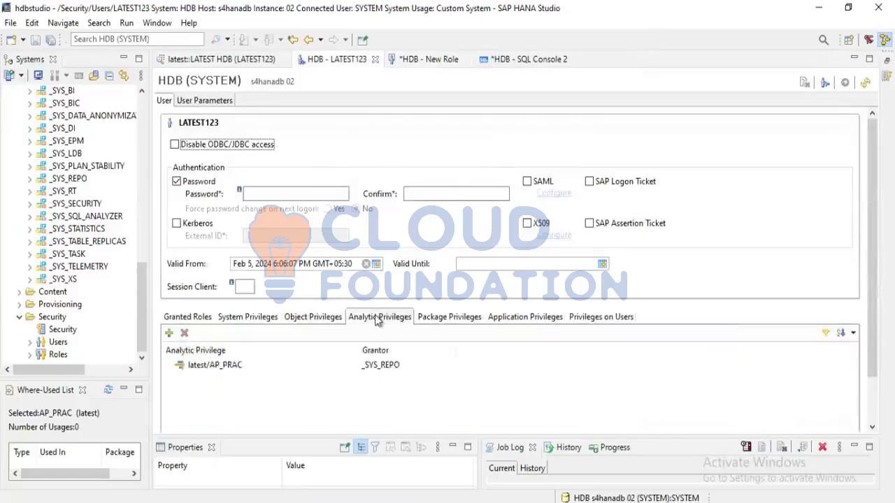
pyautogui.click(410, 60)
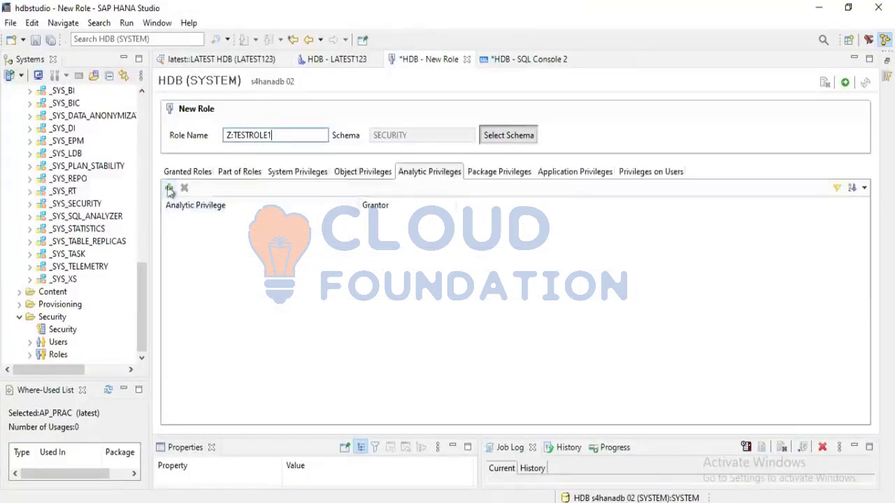
pyautogui.click(170, 189)
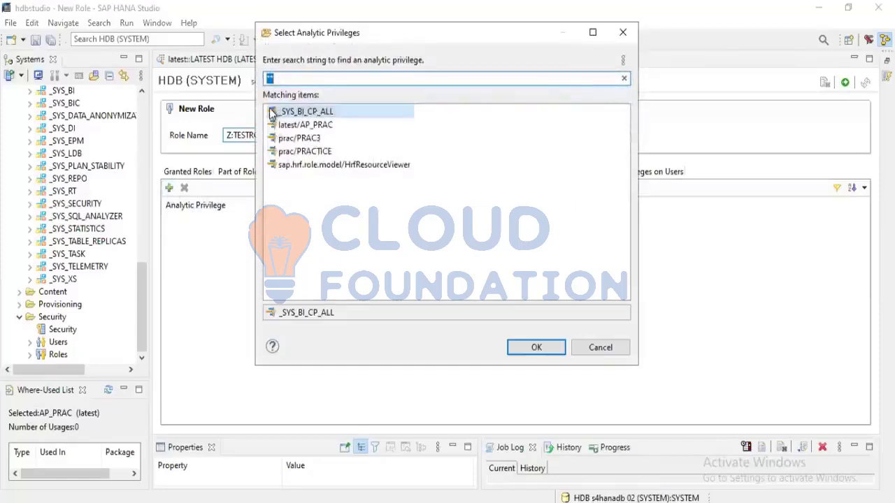
pyautogui.click(301, 125)
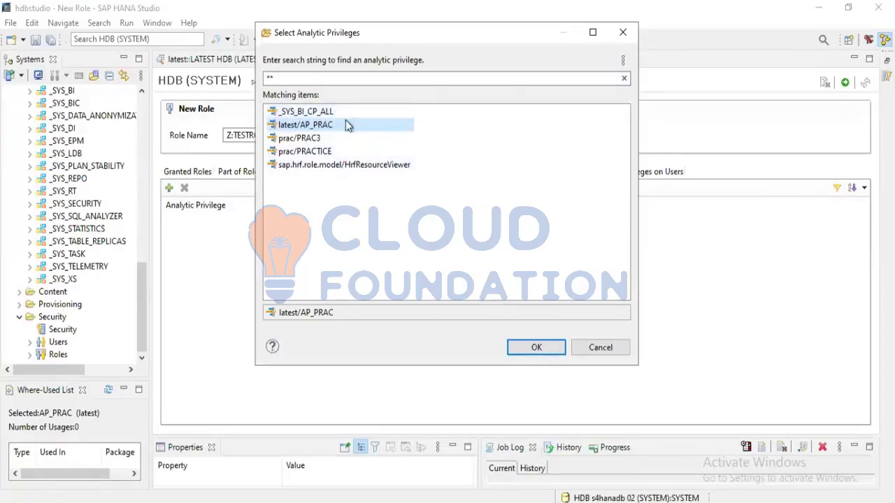
pyautogui.click(303, 113)
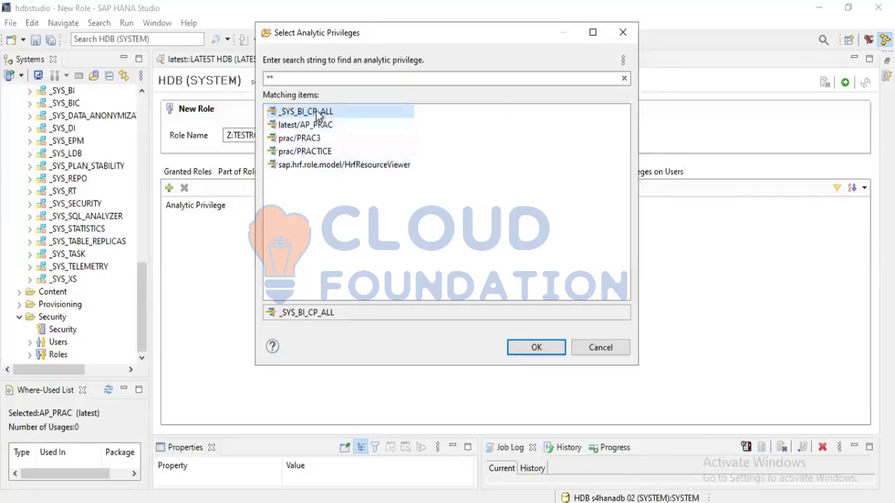
pyautogui.click(308, 127)
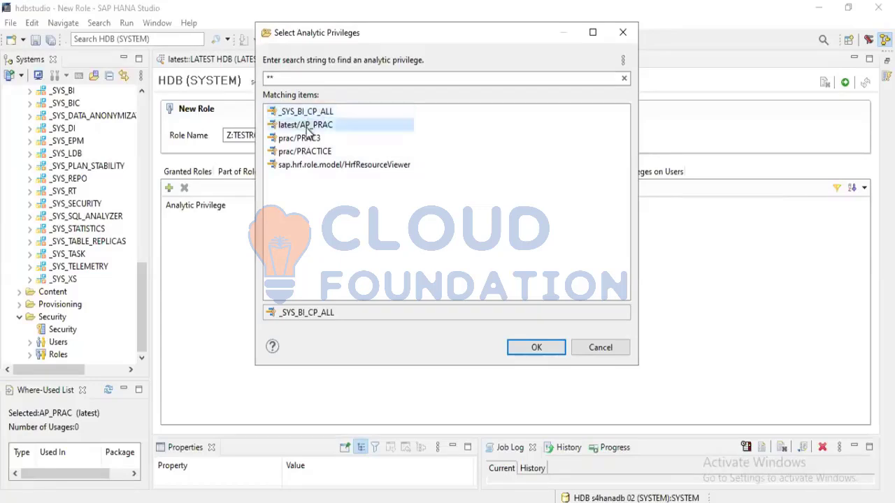
pyautogui.click(530, 345)
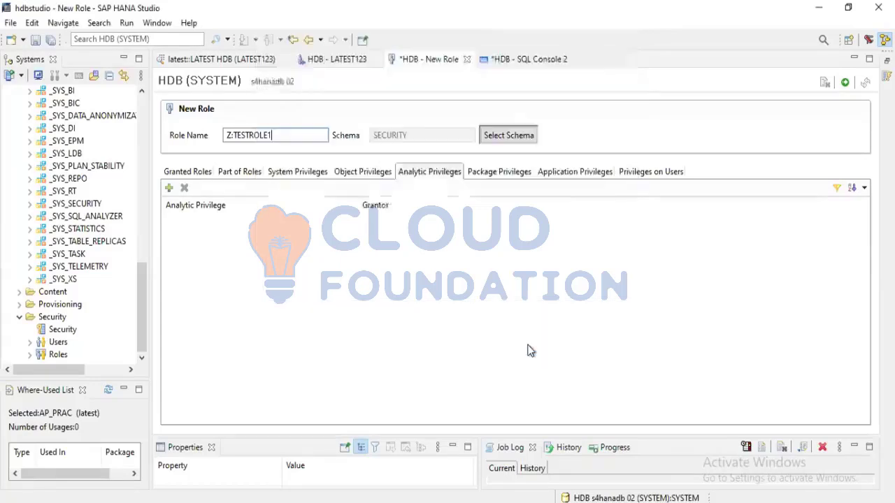
pyautogui.click(482, 172)
pyautogui.click(423, 174)
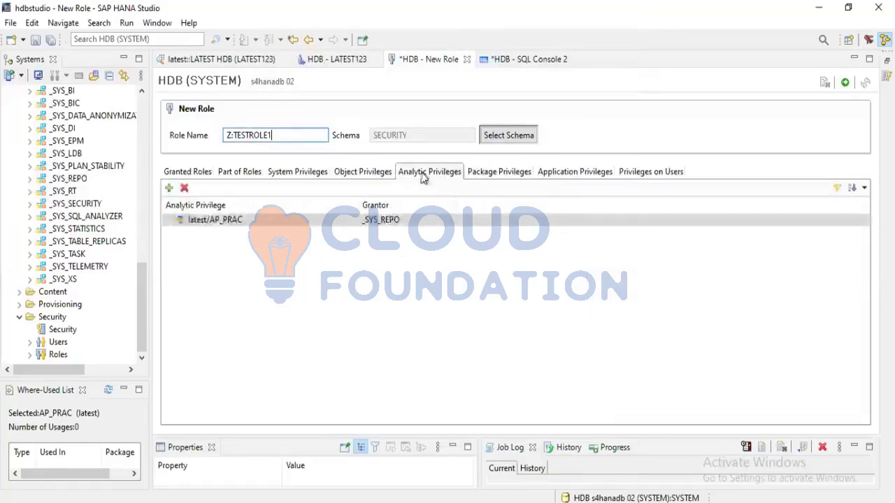
pyautogui.click(505, 173)
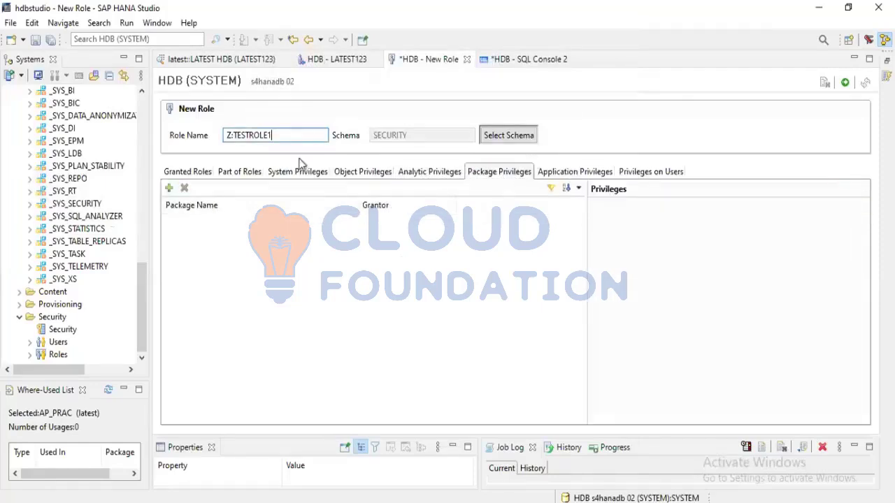
pyautogui.click(168, 188)
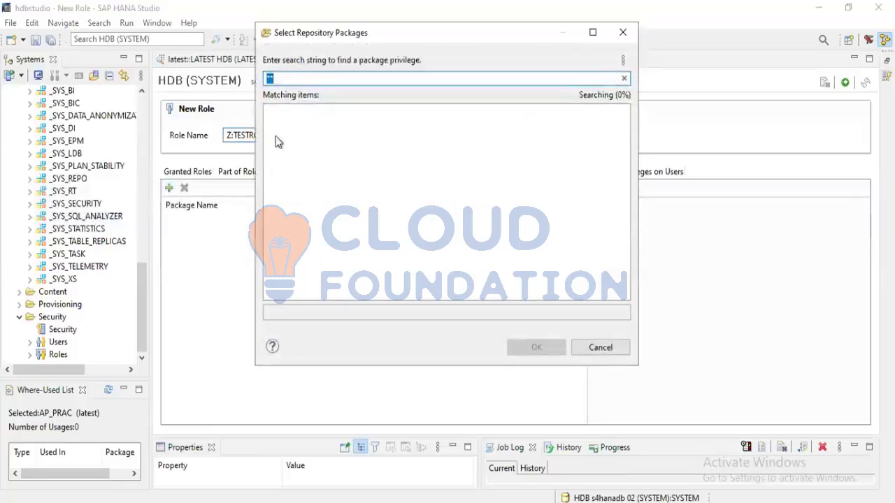
pyautogui.write('LATEST')
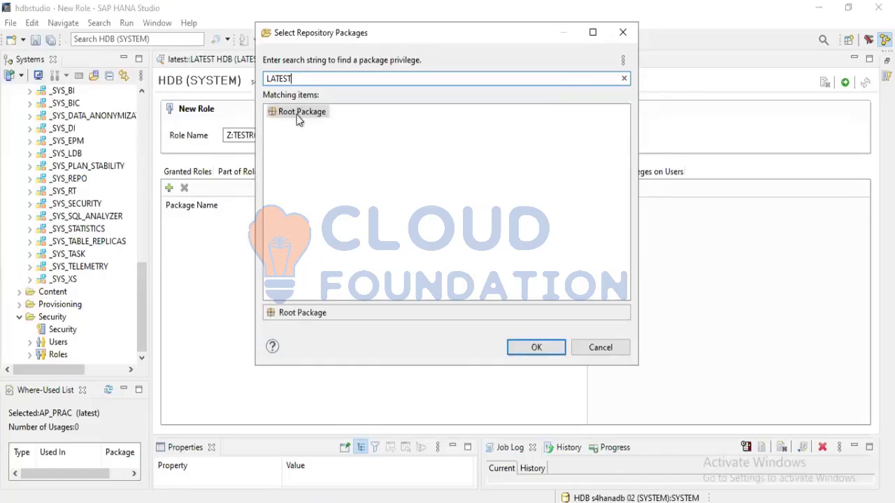
pyautogui.press('BackSpace')
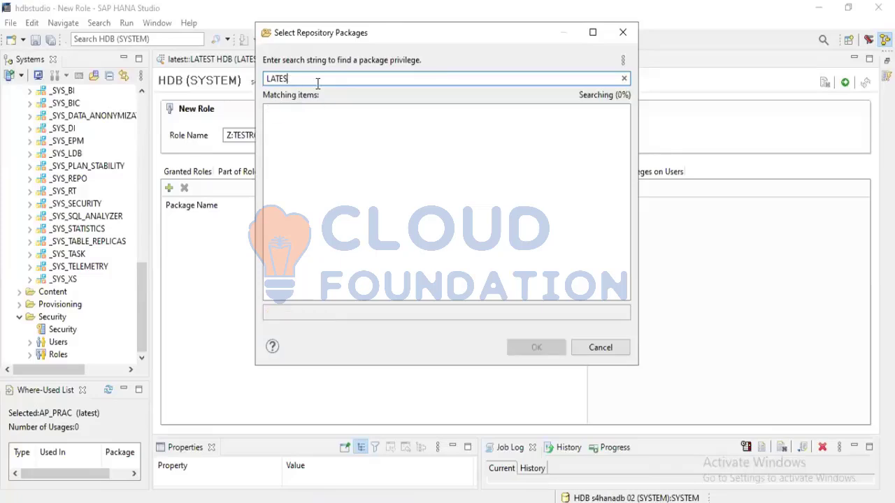
pyautogui.press('BackSpace')
pyautogui.press('BackSpace')
pyautogui.press('BackSpace')
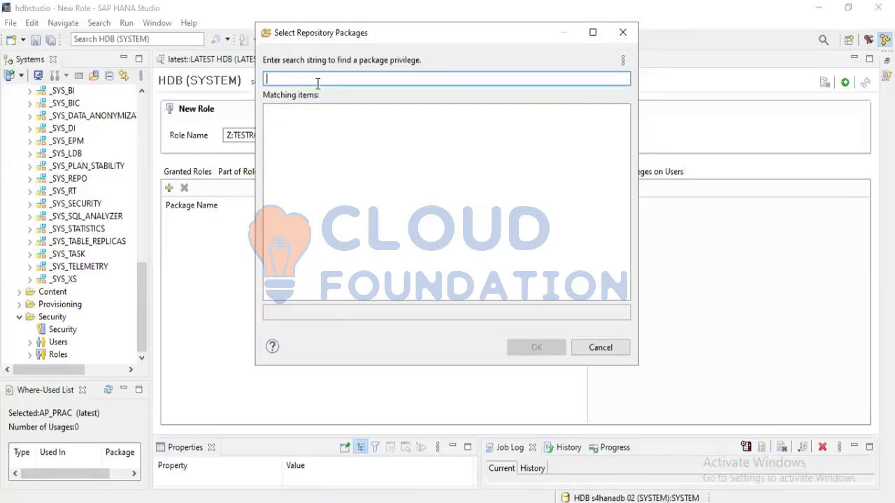
pyautogui.write('latest')
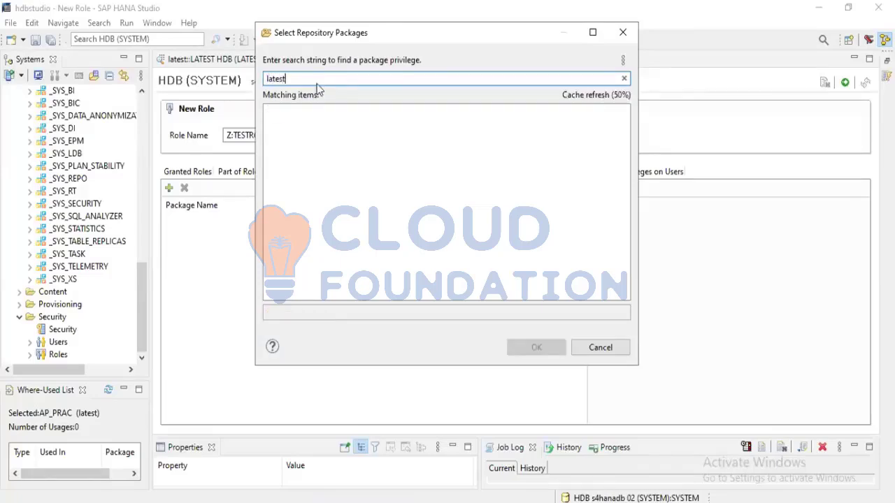
pyautogui.press('BackSpace')
pyautogui.press('BackSpace')
pyautogui.press('BackSpace')
pyautogui.press('BackSpace')
pyautogui.press('BackSpace')
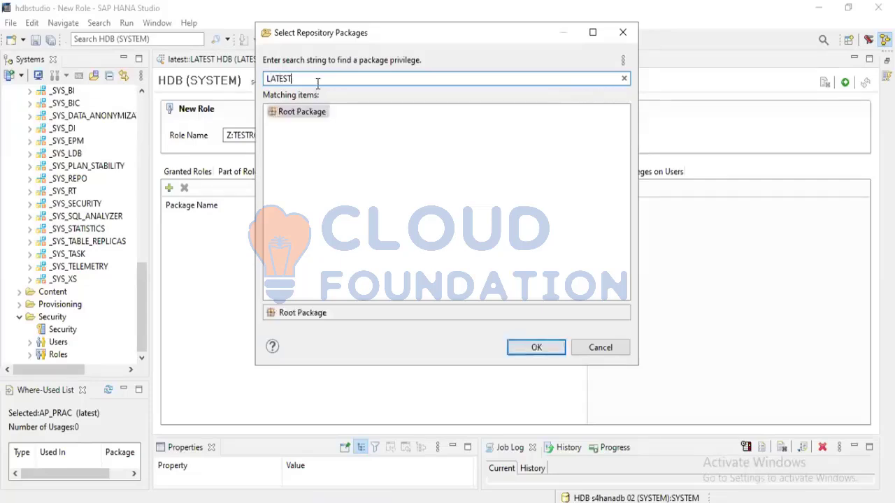
pyautogui.click(588, 344)
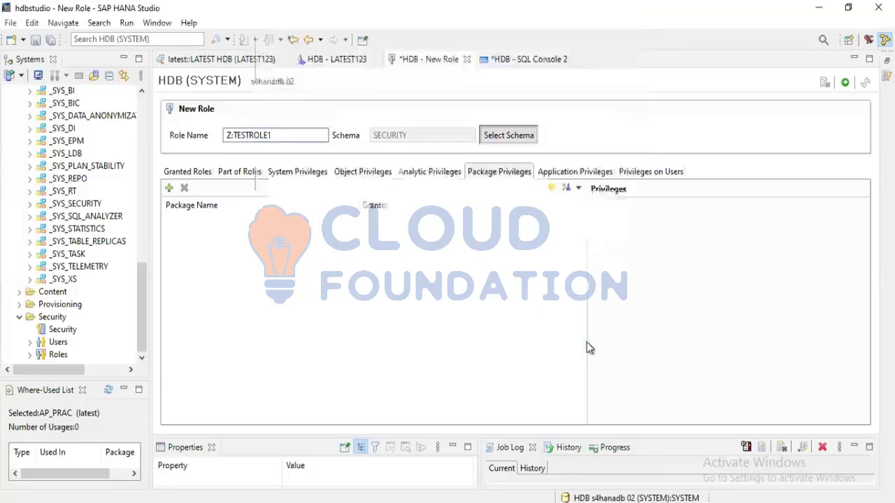
# Review LATEST123's package privileges and search the repository packages for PRAC
pyautogui.click(323, 59)
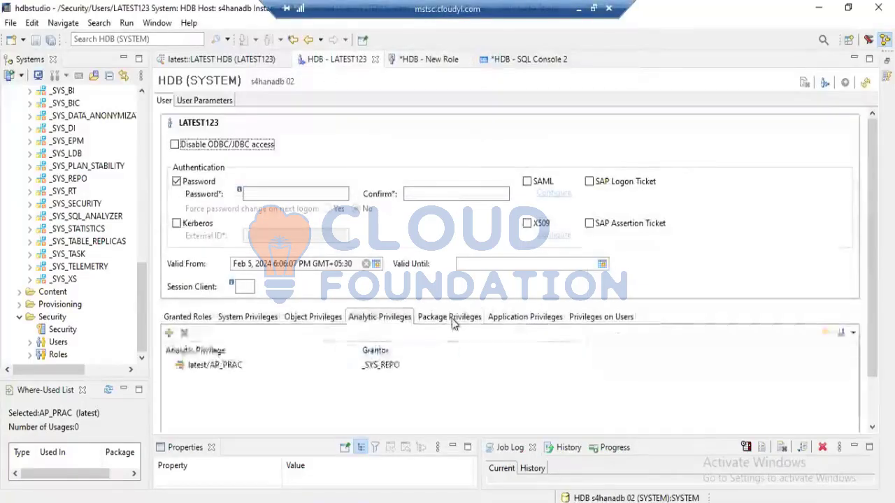
pyautogui.click(456, 317)
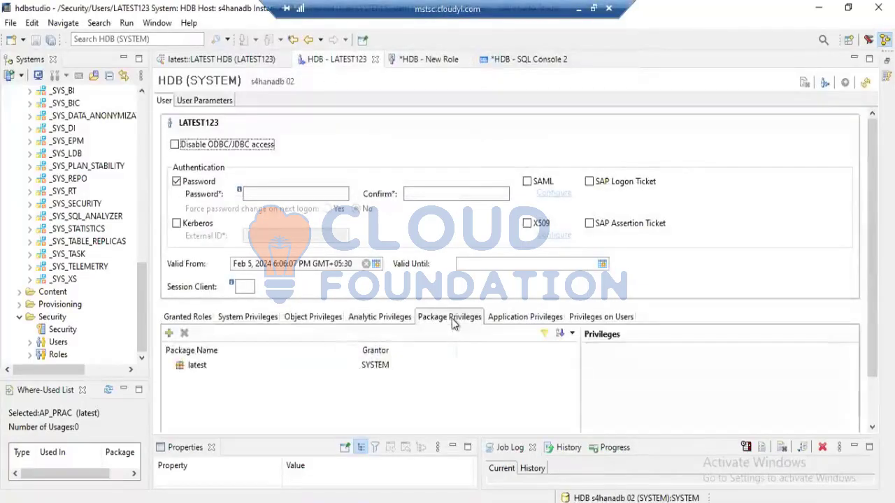
pyautogui.click(169, 333)
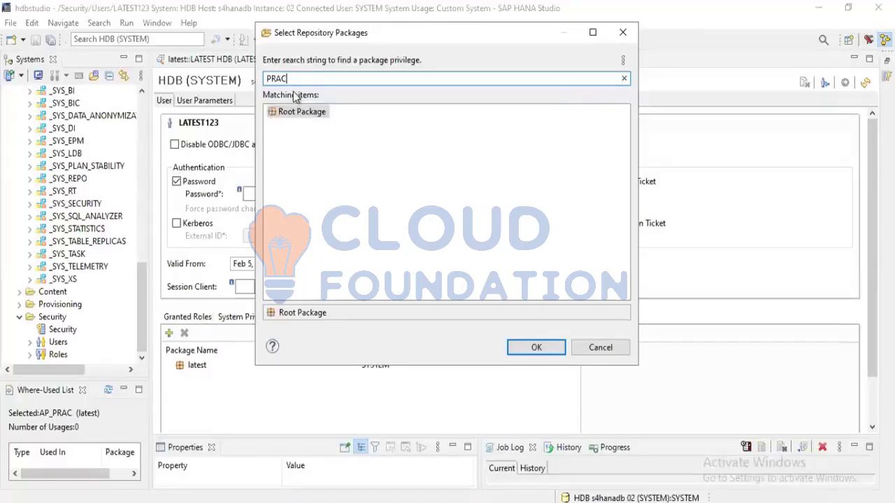
pyautogui.press('BackSpace')
pyautogui.press('BackSpace')
pyautogui.press('BackSpace')
pyautogui.press('BackSpace')
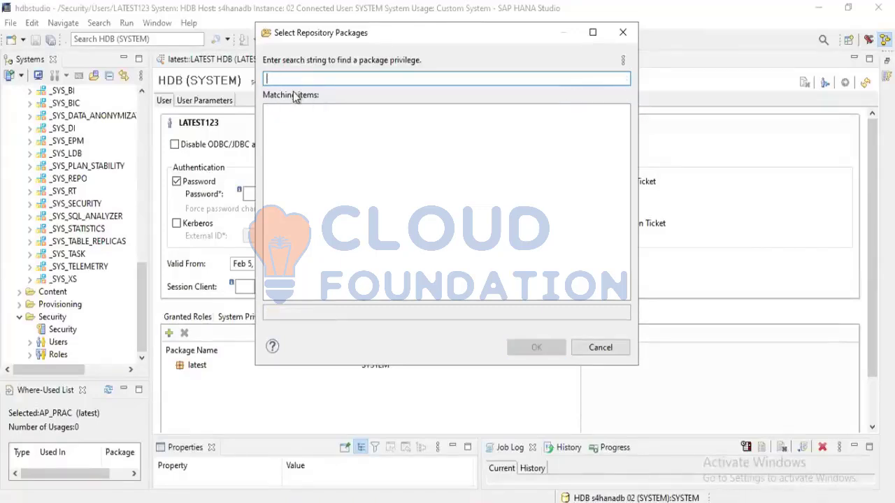
pyautogui.click(602, 348)
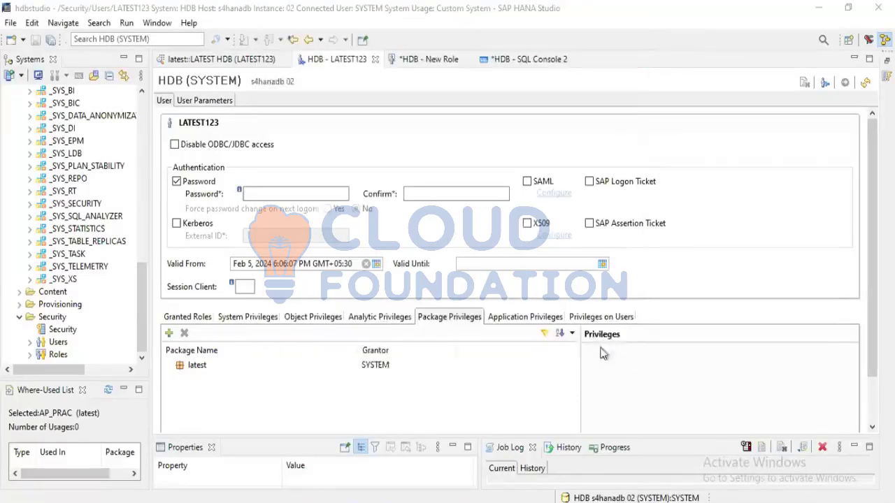
# Add Root Package to Z:TESTROLE1's package privileges with REPO.READ granted, and deploy the role
pyautogui.click(420, 62)
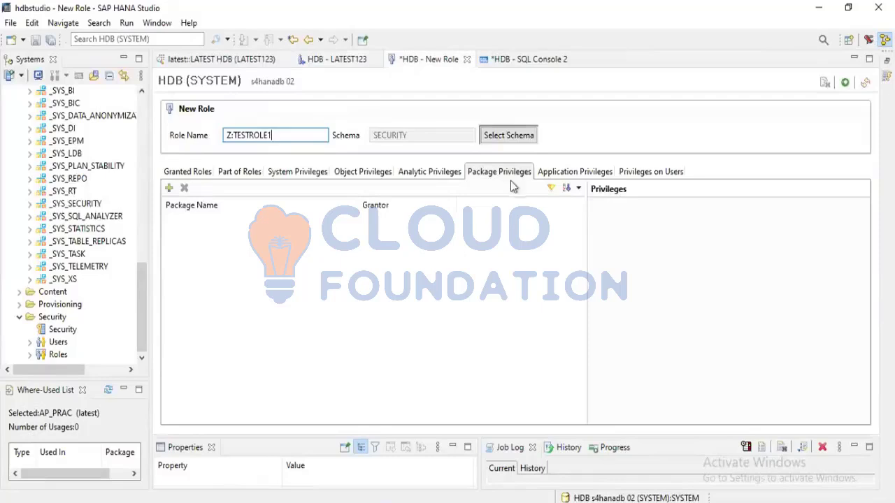
pyautogui.click(169, 187)
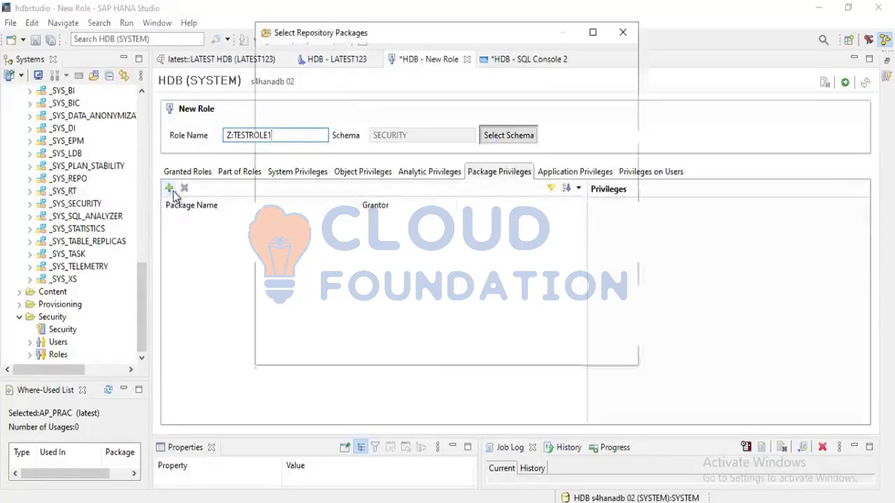
pyautogui.write('ROOT')
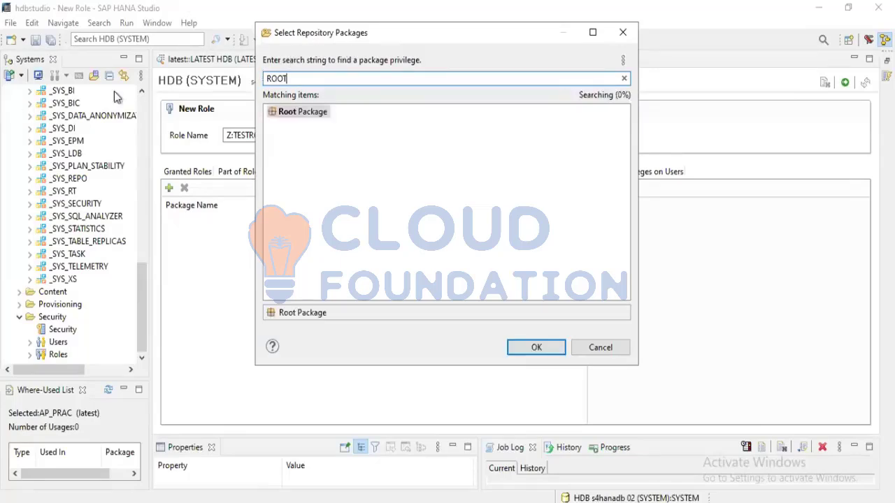
pyautogui.click(312, 112)
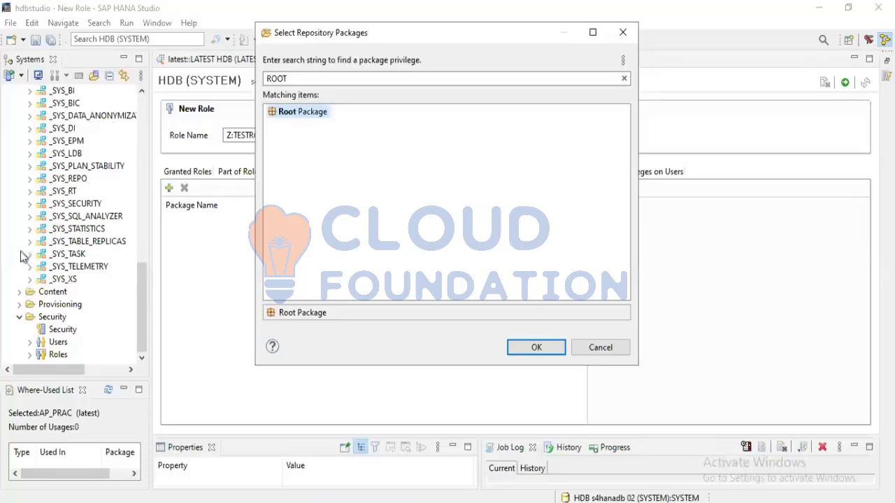
pyautogui.click(549, 349)
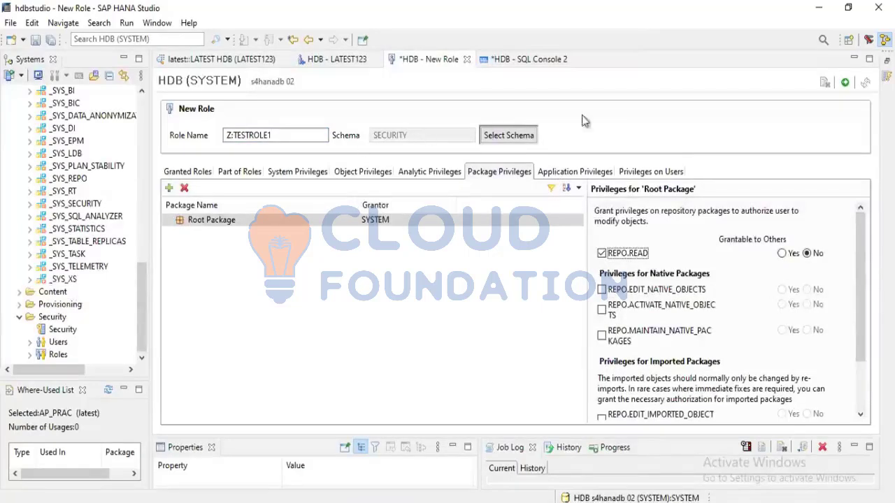
pyautogui.click(845, 83)
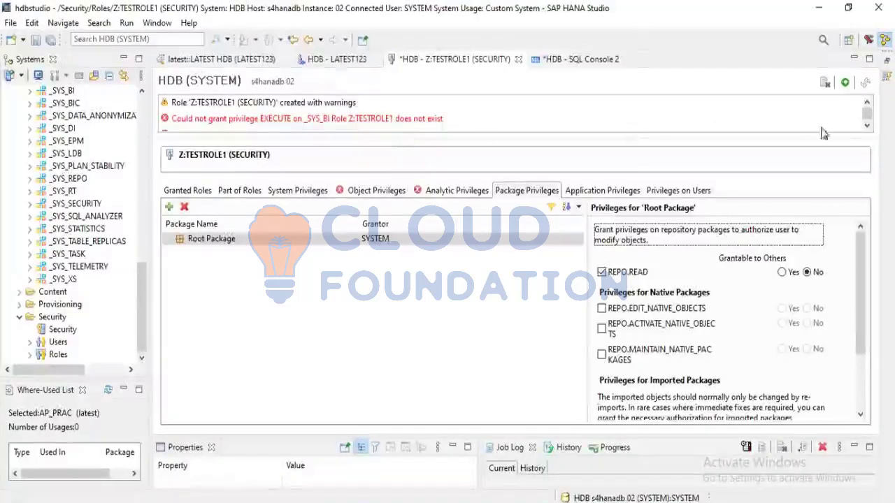
# Examine Z:TESTROLE1's deployment messages and the marked entries among its analytic and object privileges
pyautogui.click(867, 126)
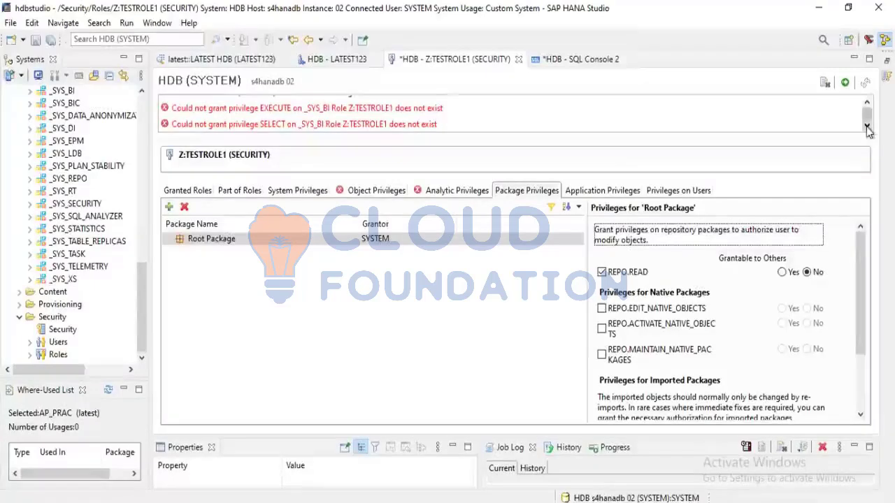
pyautogui.click(868, 127)
pyautogui.click(867, 128)
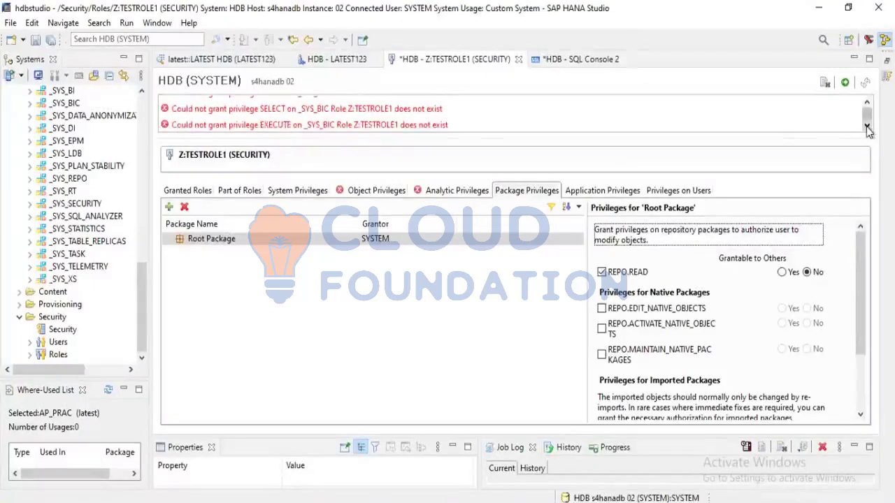
pyautogui.click(867, 127)
pyautogui.click(867, 128)
pyautogui.click(867, 128)
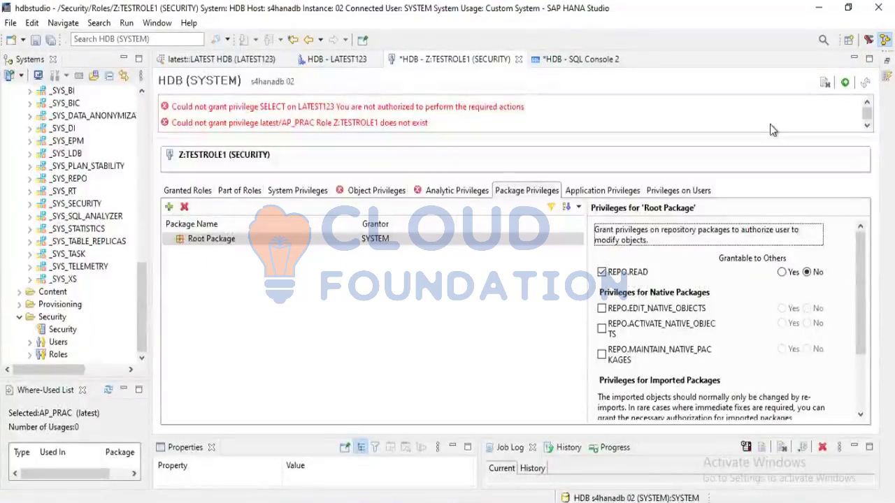
pyautogui.click(434, 198)
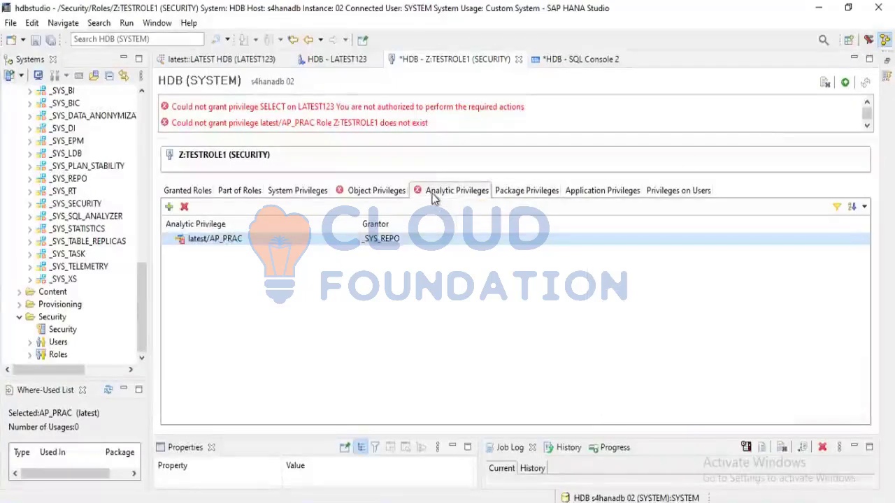
pyautogui.click(371, 200)
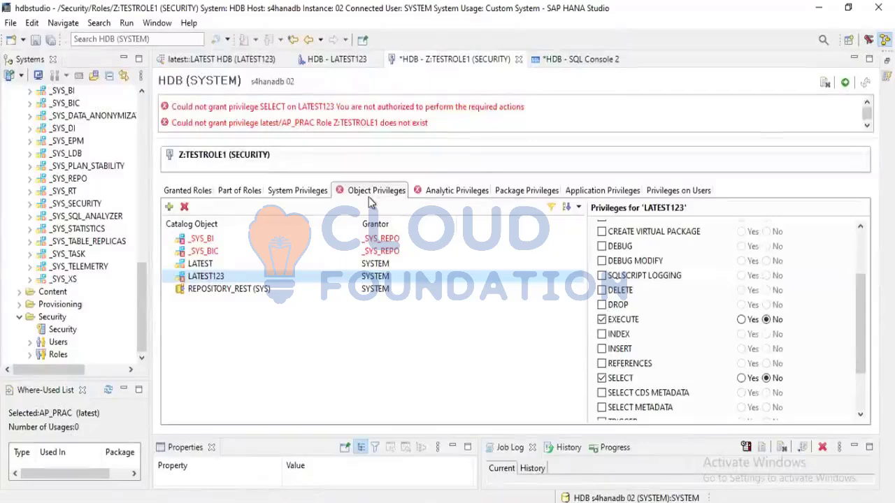
pyautogui.click(419, 192)
pyautogui.click(350, 191)
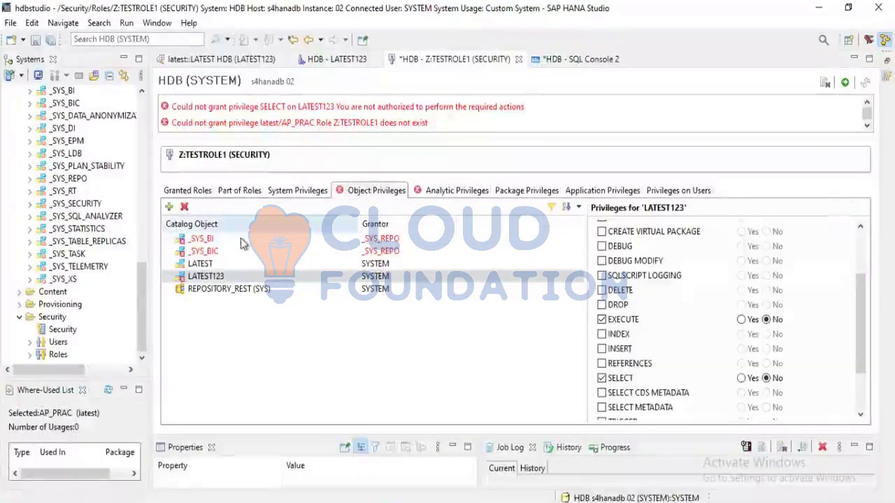
# Check the _SYS_BI entry in Z:TESTROLE1's object privileges and open the SYSTEM user from the Security users
pyautogui.click(246, 250)
pyautogui.click(231, 241)
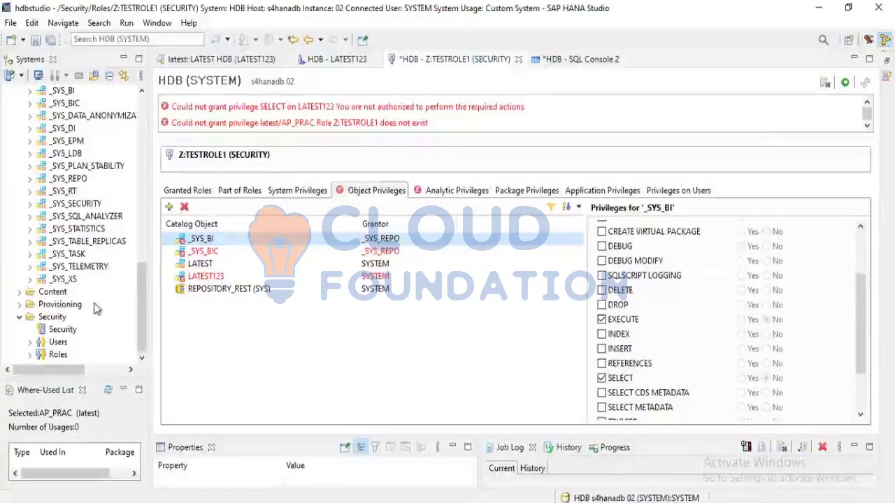
pyautogui.click(30, 342)
pyautogui.scroll(-10, 30, 349)
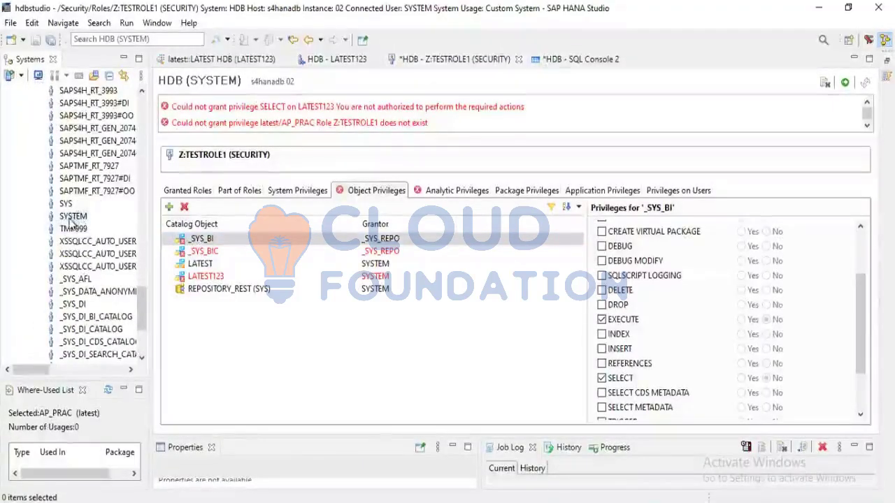
pyautogui.doubleClick(73, 218)
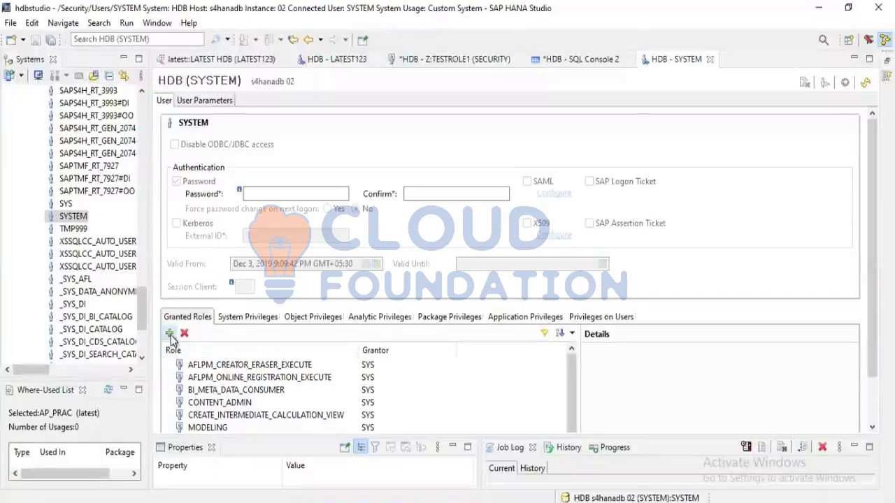
# Add every role in the unfiltered role list, from _SYS_DI_OO_DEFAULTS through Z:TESTROLE1 (SECURITY), to SYSTEM's granted roles
pyautogui.click(170, 335)
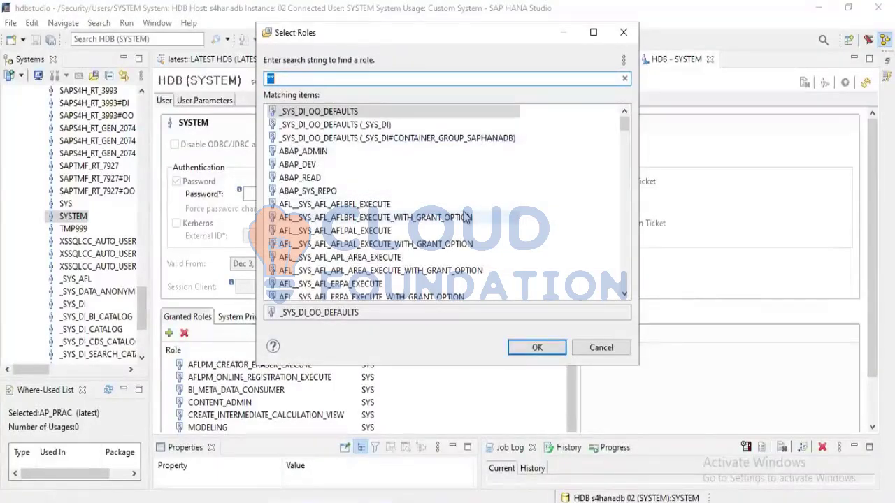
pyautogui.press('Down')
pyautogui.hotkey('shift', 'Down')
pyautogui.hotkey('shift', 'Down')
pyautogui.hotkey('shift', 'Down')
pyautogui.hotkey('shift', 'Down')
pyautogui.hotkey('shift', 'Down')
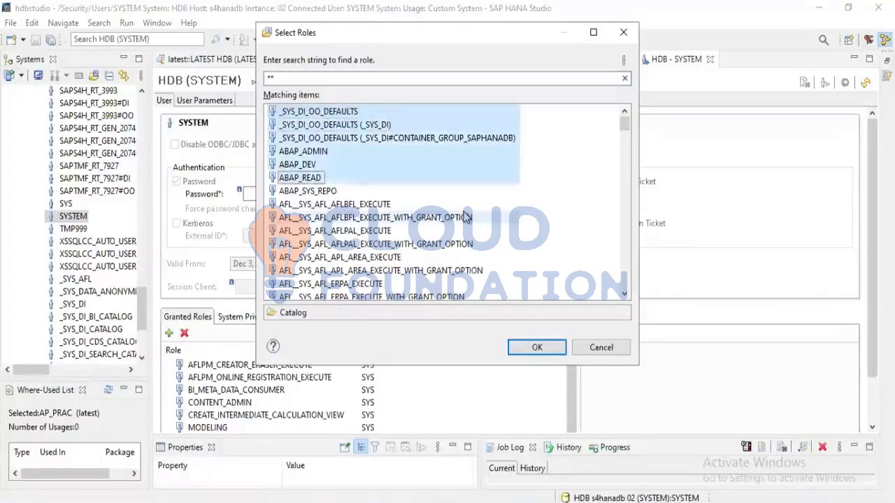
pyautogui.hotkey('shift', 'Down')
pyautogui.hotkey('shift', 'Down')
pyautogui.hotkey('shift', 'Down')
pyautogui.hotkey('shift', 'Down')
pyautogui.hotkey('shift', 'Down')
pyautogui.hotkey('shift', 'Down')
pyautogui.hotkey('shift', 'Down')
pyautogui.hotkey('shift', 'Down')
pyautogui.hotkey('shift', 'Down')
pyautogui.hotkey('shift', 'Down')
pyautogui.hotkey('shift', 'Down')
pyautogui.hotkey('shift', 'Down')
pyautogui.hotkey('shift', 'Down')
pyautogui.hotkey('shift', 'Down')
pyautogui.hotkey('shift', 'Down')
pyautogui.hotkey('shift', 'Down')
pyautogui.hotkey('shift', 'Down')
pyautogui.hotkey('shift', 'Down')
pyautogui.hotkey('shift', 'Down')
pyautogui.hotkey('shift', 'Down')
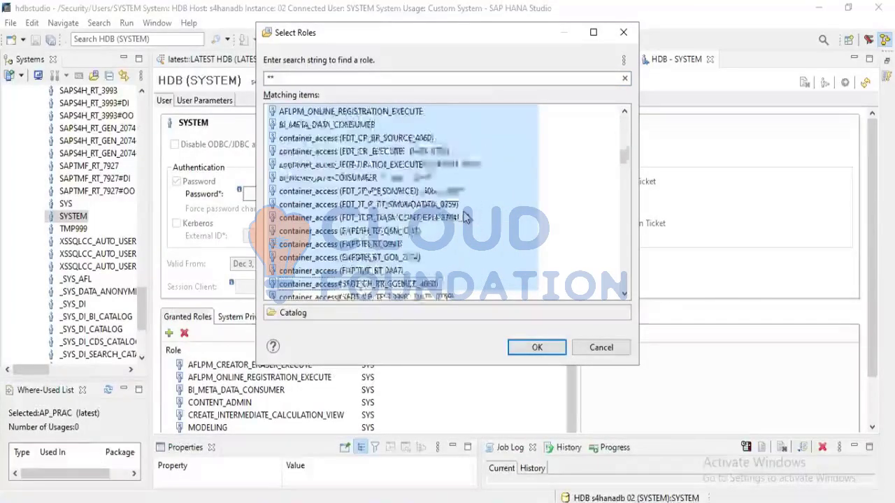
pyautogui.hotkey('shift', 'Down')
pyautogui.hotkey('shift', 'Down')
pyautogui.hotkey('shift', 'Down')
pyautogui.hotkey('shift', 'Down')
pyautogui.hotkey('shift', 'Down')
pyautogui.hotkey('shift', 'Down')
pyautogui.hotkey('shift', 'Down')
pyautogui.hotkey('shift', 'Down')
pyautogui.hotkey('shift', 'Down')
pyautogui.hotkey('shift', 'Down')
pyautogui.hotkey('shift', 'Down')
pyautogui.hotkey('shift', 'Down')
pyautogui.hotkey('shift', 'Down')
pyautogui.hotkey('shift', 'Down')
pyautogui.hotkey('shift', 'Down')
pyautogui.hotkey('shift', 'Down')
pyautogui.hotkey('shift', 'Down')
pyautogui.hotkey('shift', 'Down')
pyautogui.hotkey('shift', 'Down')
pyautogui.hotkey('shift', 'Down')
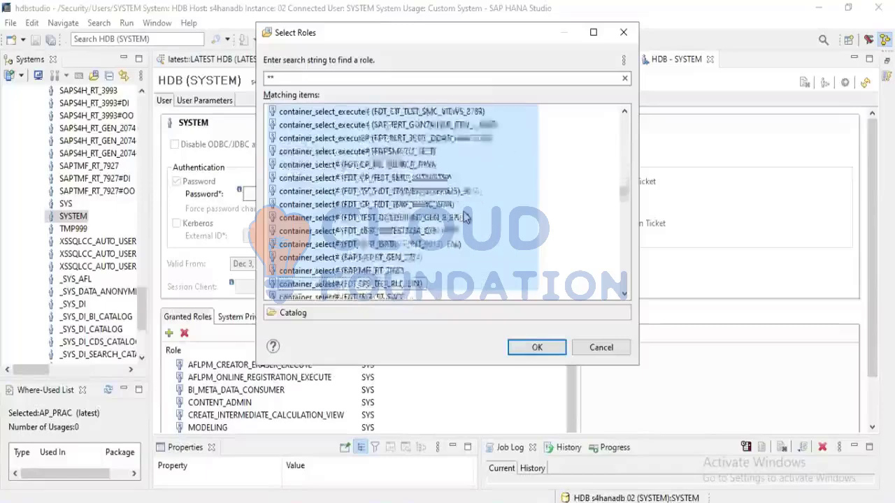
pyautogui.hotkey('shift', 'Down')
pyautogui.hotkey('shift', 'Down')
pyautogui.hotkey('shift', 'Down')
pyautogui.hotkey('shift', 'Down')
pyautogui.hotkey('shift', 'Down')
pyautogui.hotkey('shift', 'Down')
pyautogui.hotkey('shift', 'Down')
pyautogui.hotkey('shift', 'Down')
pyautogui.hotkey('shift', 'Down')
pyautogui.hotkey('shift', 'Down')
pyautogui.hotkey('shift', 'Down')
pyautogui.hotkey('shift', 'Down')
pyautogui.hotkey('shift', 'Down')
pyautogui.hotkey('shift', 'Down')
pyautogui.hotkey('shift', 'Down')
pyautogui.hotkey('shift', 'Down')
pyautogui.hotkey('shift', 'Down')
pyautogui.hotkey('shift', 'Down')
pyautogui.hotkey('shift', 'Down')
pyautogui.hotkey('shift', 'Down')
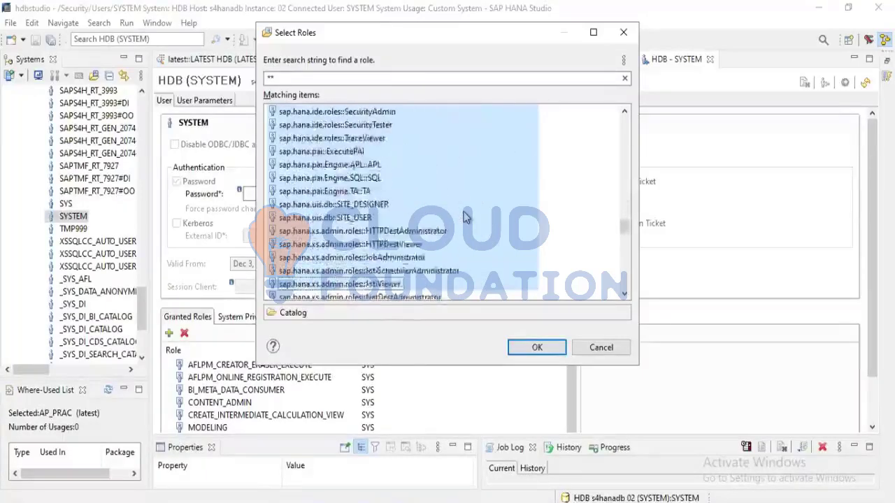
pyautogui.hotkey('shift', 'Down')
pyautogui.hotkey('shift', 'Down')
pyautogui.hotkey('shift', 'Down')
pyautogui.hotkey('shift', 'Down')
pyautogui.hotkey('shift', 'Down')
pyautogui.hotkey('shift', 'Down')
pyautogui.hotkey('shift', 'Down')
pyautogui.hotkey('shift', 'Down')
pyautogui.hotkey('shift', 'Down')
pyautogui.hotkey('shift', 'Down')
pyautogui.hotkey('shift', 'Down')
pyautogui.hotkey('shift', 'Down')
pyautogui.hotkey('shift', 'Down')
pyautogui.hotkey('shift', 'Down')
pyautogui.hotkey('shift', 'Down')
pyautogui.hotkey('shift', 'Down')
pyautogui.hotkey('shift', 'Down')
pyautogui.hotkey('shift', 'Down')
pyautogui.hotkey('shift', 'Down')
pyautogui.hotkey('shift', 'Down')
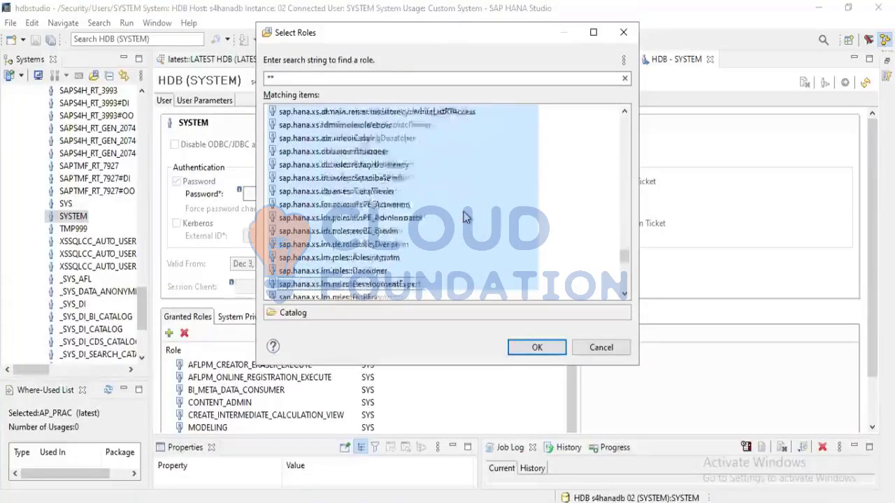
pyautogui.hotkey('shift', 'Down')
pyautogui.hotkey('shift', 'Down')
pyautogui.hotkey('shift', 'Down')
pyautogui.hotkey('shift', 'Down')
pyautogui.hotkey('shift', 'Down')
pyautogui.hotkey('shift', 'Down')
pyautogui.hotkey('shift', 'Down')
pyautogui.hotkey('shift', 'Down')
pyautogui.hotkey('shift', 'Down')
pyautogui.hotkey('shift', 'Down')
pyautogui.hotkey('shift', 'Down')
pyautogui.hotkey('shift', 'Down')
pyautogui.hotkey('shift', 'Down')
pyautogui.hotkey('shift', 'Down')
pyautogui.hotkey('shift', 'Down')
pyautogui.hotkey('shift', 'Down')
pyautogui.hotkey('shift', 'Down')
pyautogui.hotkey('shift', 'Down')
pyautogui.hotkey('shift', 'Down')
pyautogui.hotkey('shift', 'Down')
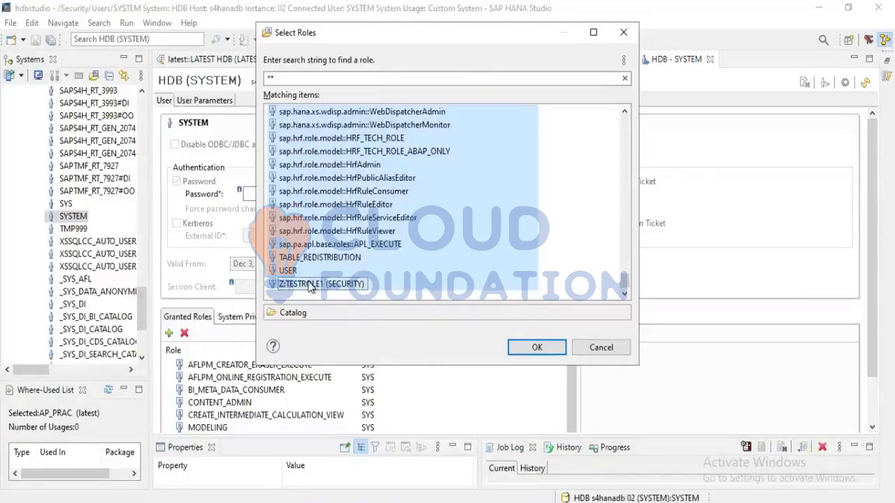
pyautogui.click(538, 348)
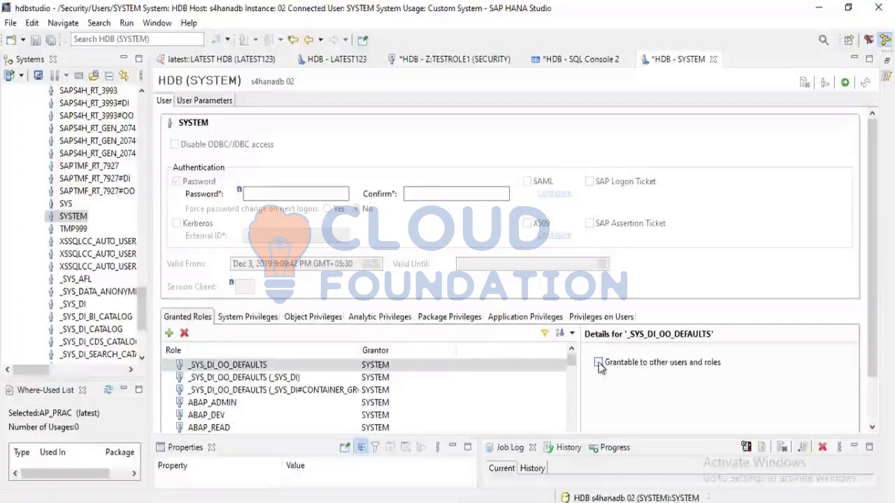
# Browse the system privileges available for the SYSTEM user and accept the preselected ADAPTER ADMIN
pyautogui.click(231, 317)
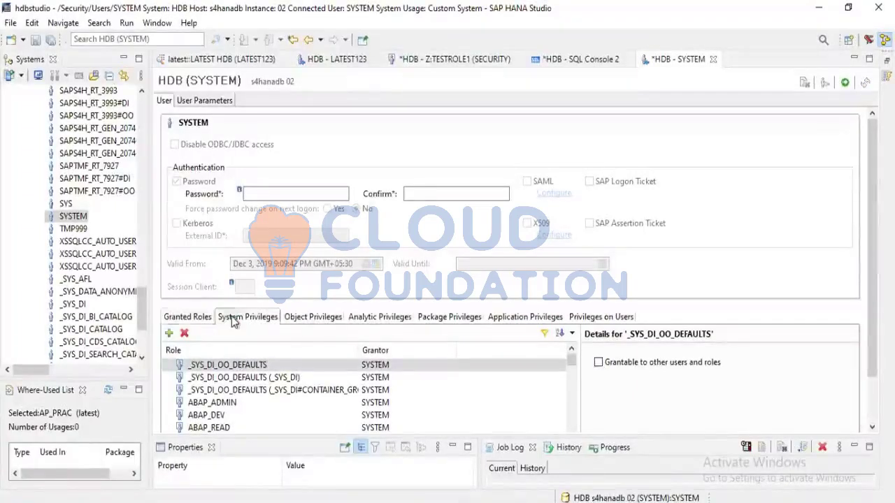
pyautogui.click(168, 334)
pyautogui.scroll(-15, 333, 292)
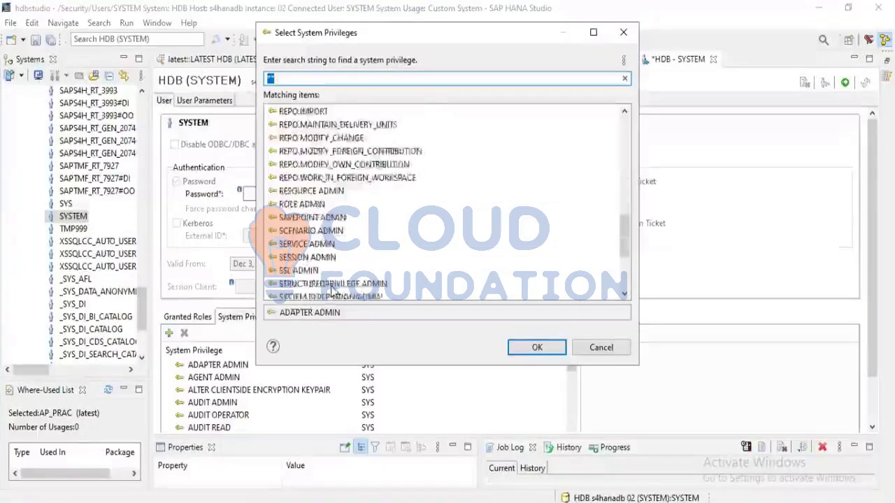
pyautogui.scroll(-3, 334, 292)
pyautogui.click(533, 347)
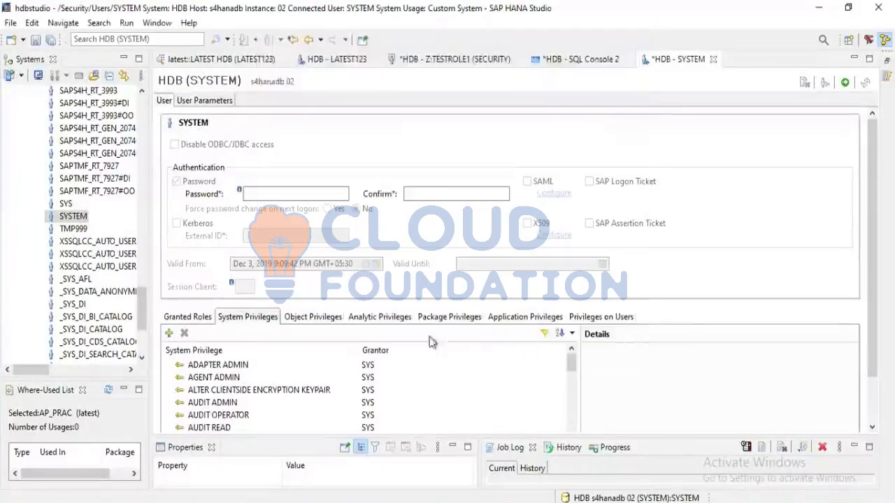
# Review SYSTEM's object, analytic and package privileges, and examine the individual object privileges on _SYS_BI
pyautogui.click(302, 320)
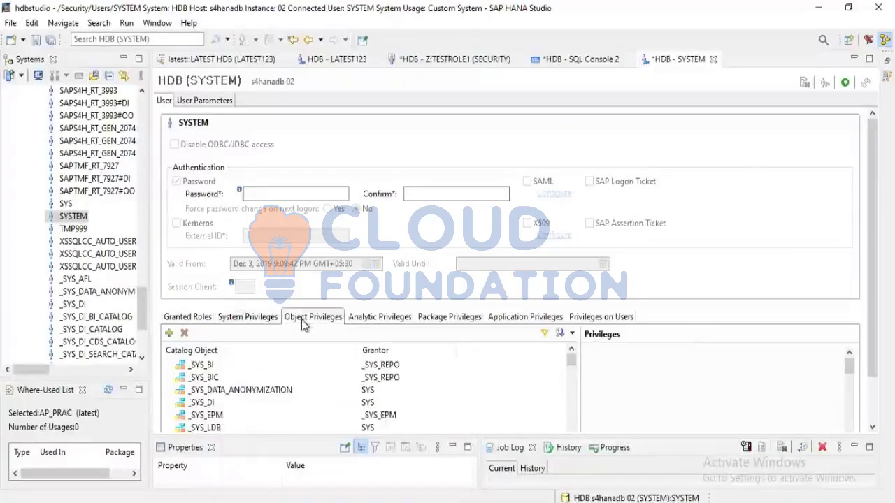
pyautogui.click(364, 322)
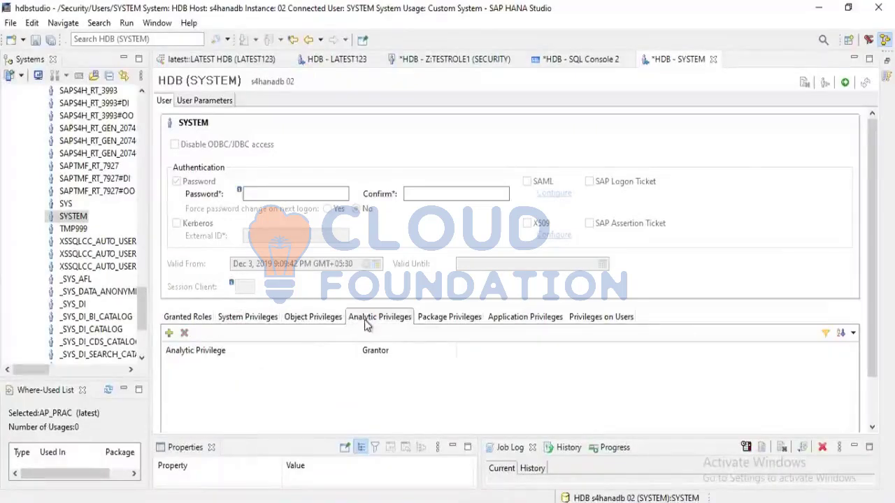
pyautogui.click(429, 319)
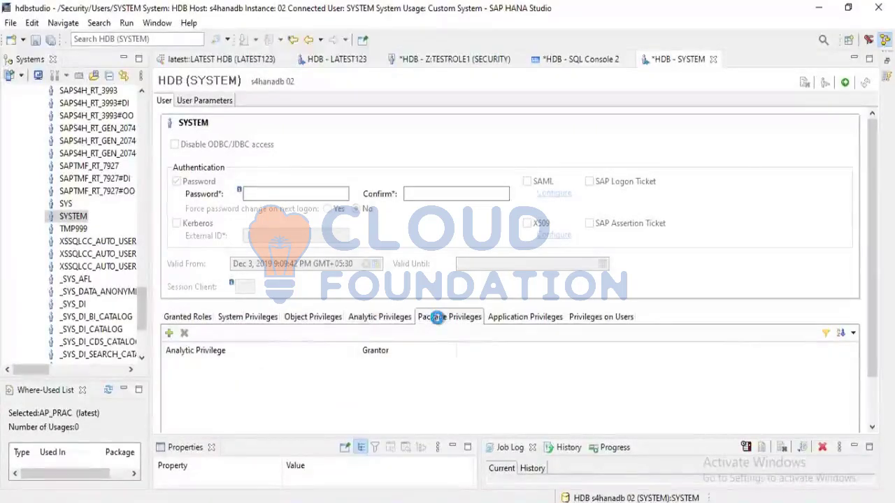
pyautogui.click(313, 319)
pyautogui.click(202, 367)
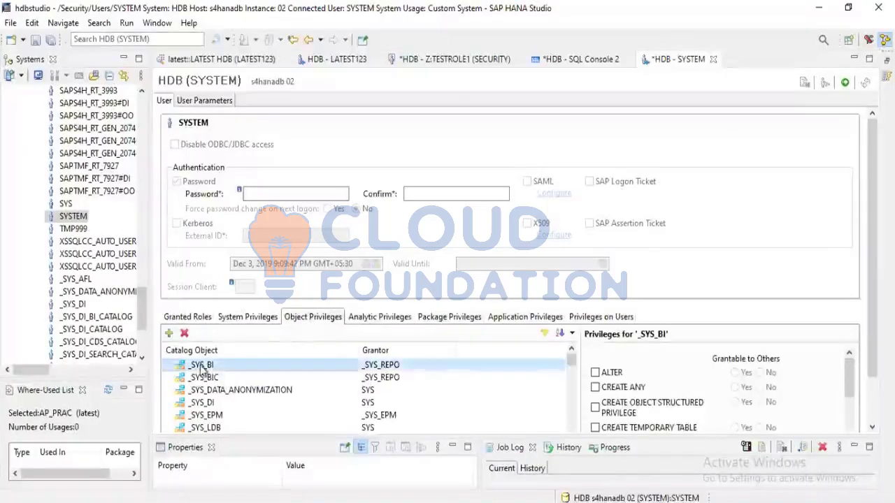
pyautogui.scroll(-3, 619, 402)
pyautogui.scroll(-5, 624, 404)
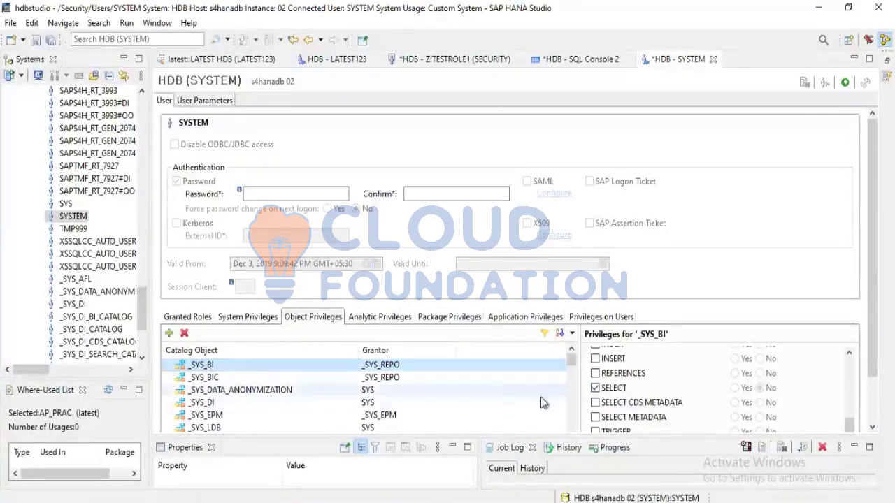
pyautogui.click(598, 391)
pyautogui.click(595, 404)
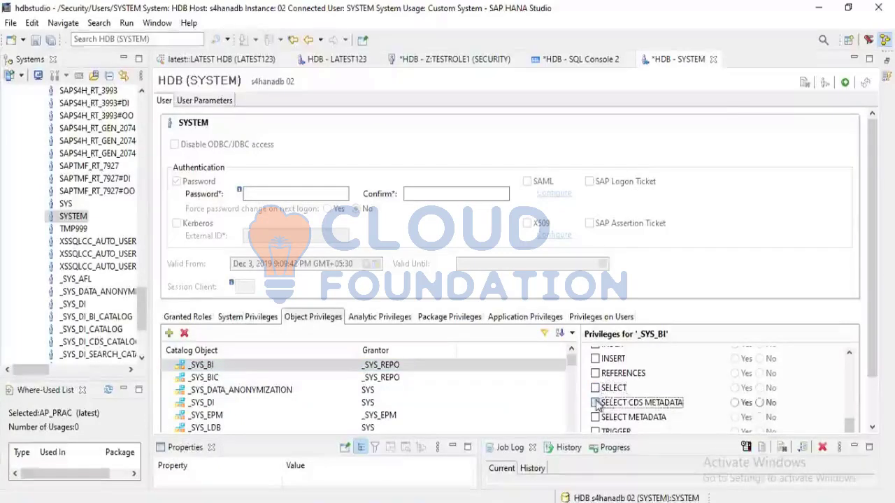
pyautogui.click(597, 389)
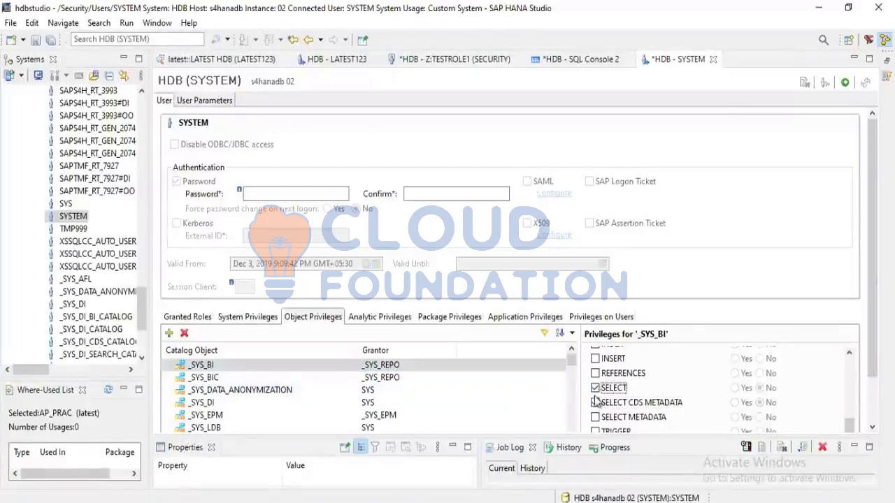
pyautogui.click(595, 403)
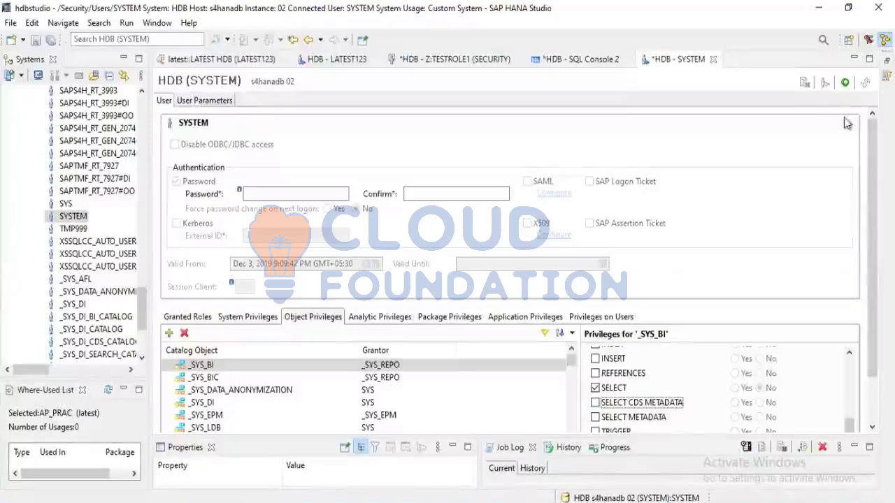
# Deploy the changes made to the SYSTEM user
pyautogui.click(845, 82)
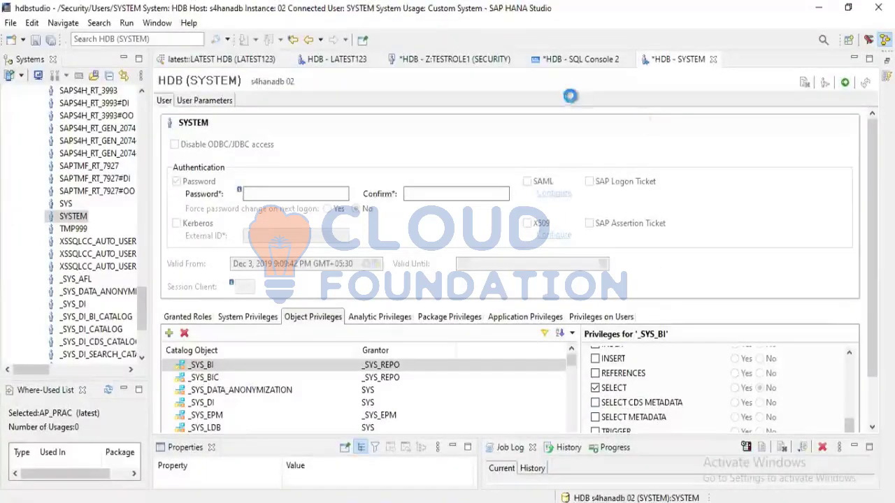
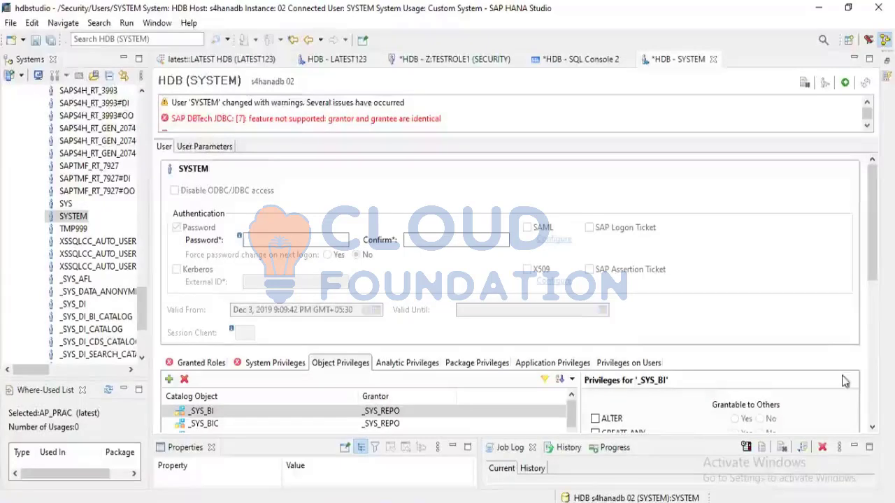
# Close the Z:TESTROLE1 (SECURITY), SQL Console 2 and SYSTEM editors, discarding their unsaved changes
pyautogui.scroll(-3, 738, 323)
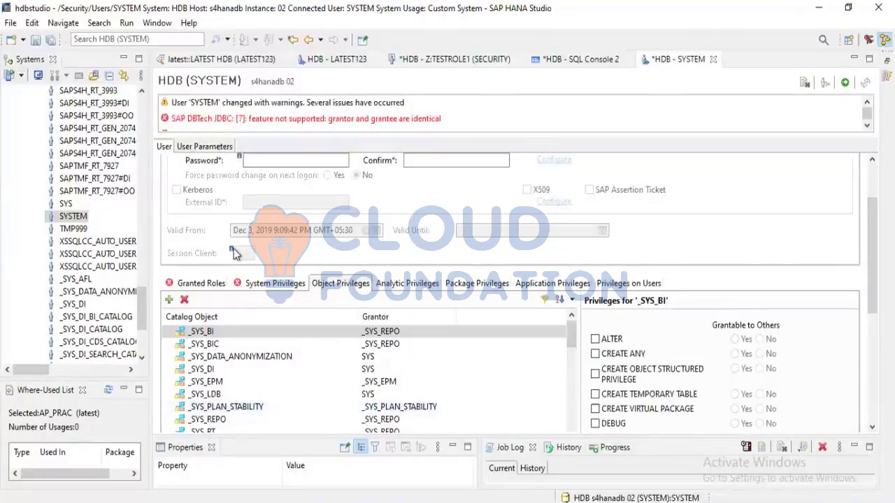
pyautogui.scroll(15, 73, 219)
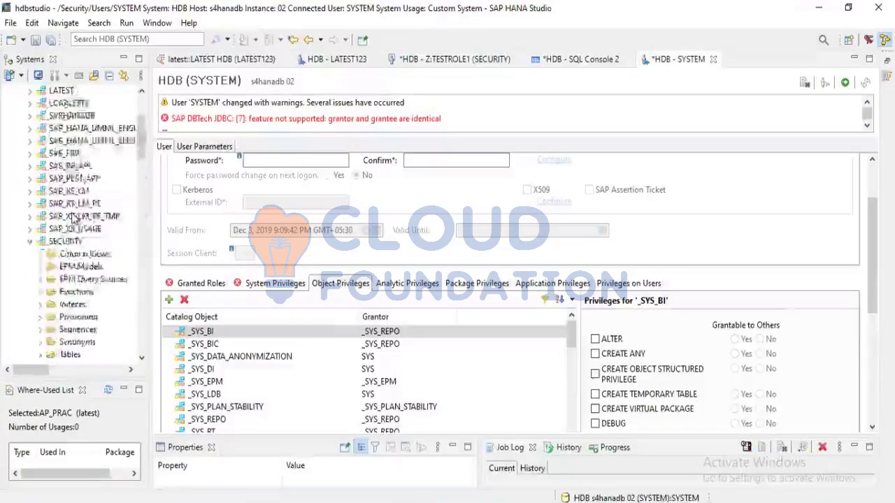
pyautogui.scroll(-15, 72, 219)
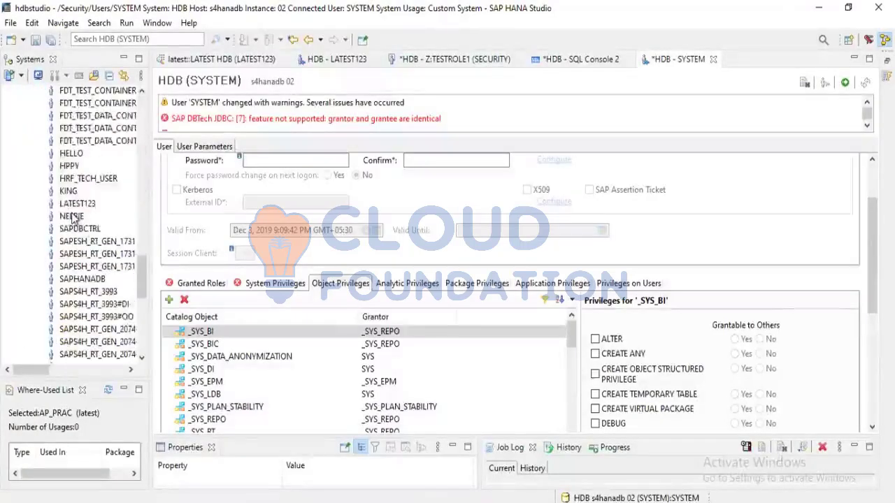
pyautogui.scroll(-5, 73, 218)
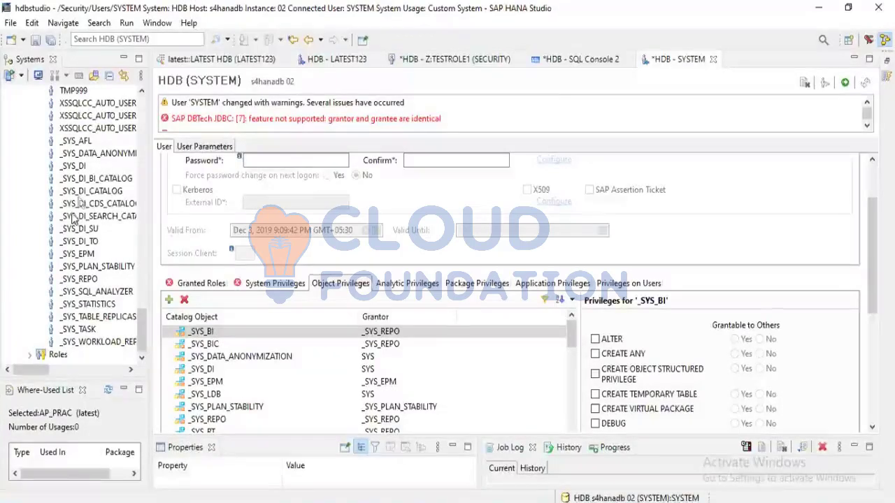
pyautogui.click(424, 60)
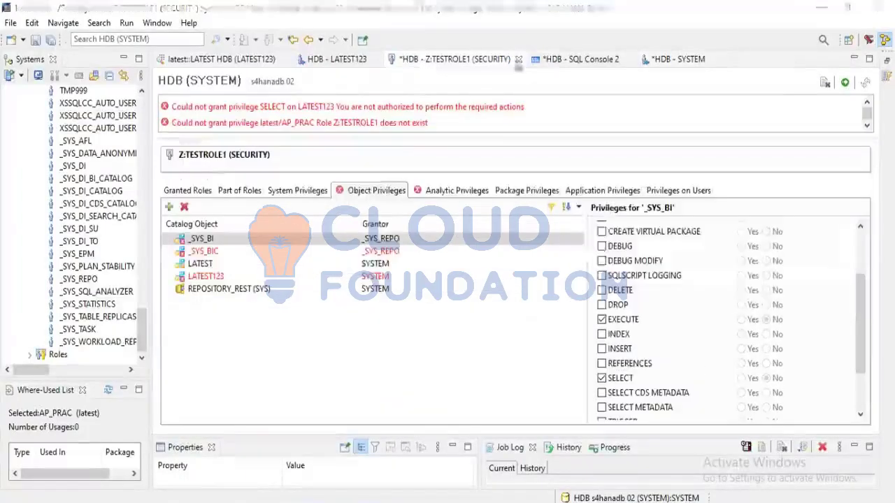
pyautogui.click(519, 59)
pyautogui.click(513, 268)
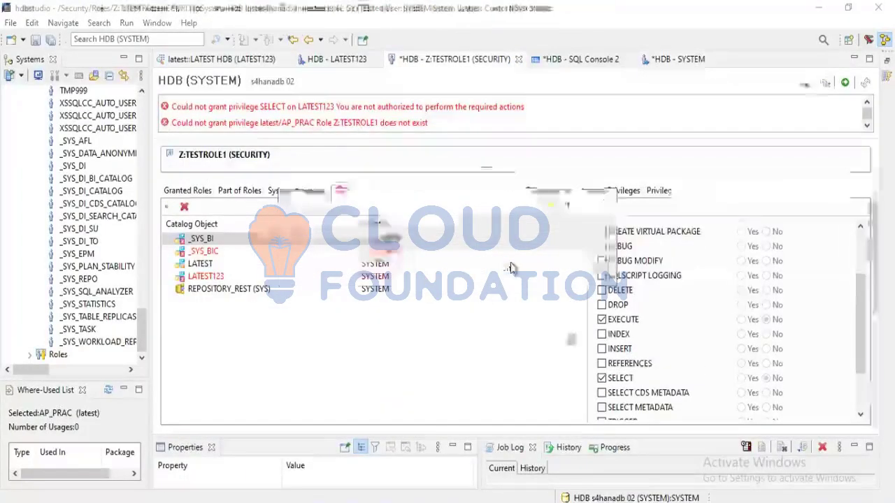
pyautogui.click(483, 59)
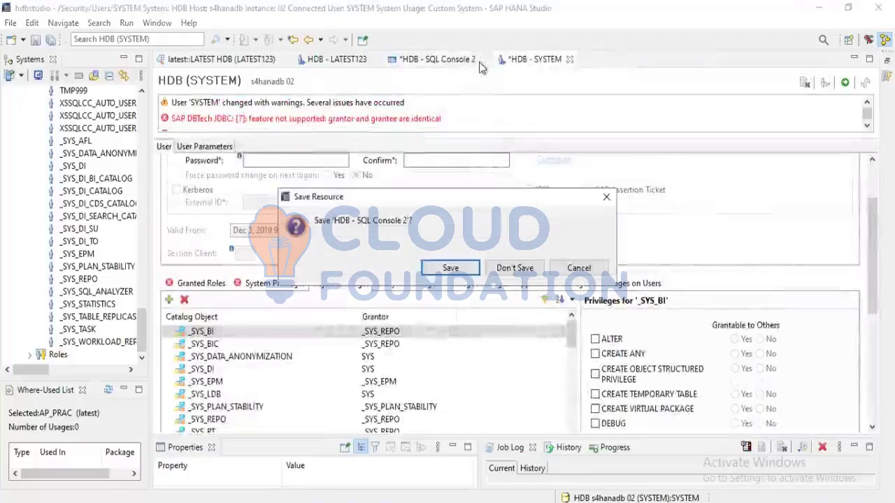
pyautogui.click(514, 268)
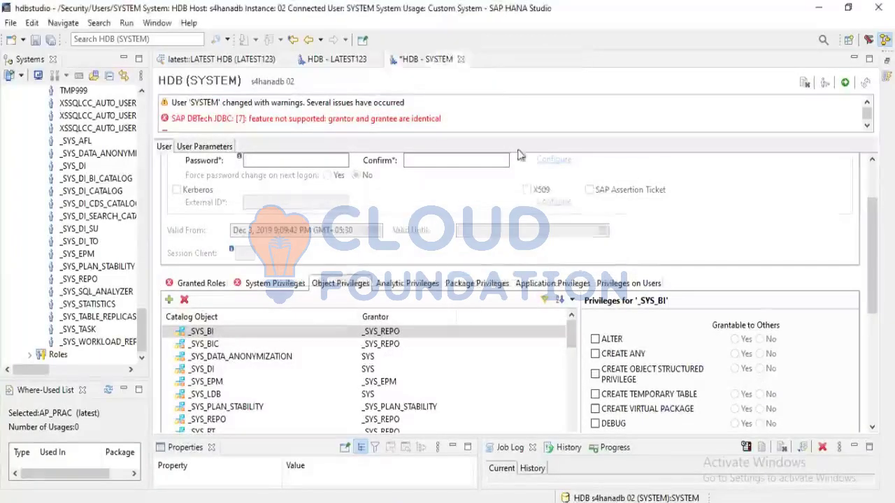
pyautogui.click(461, 60)
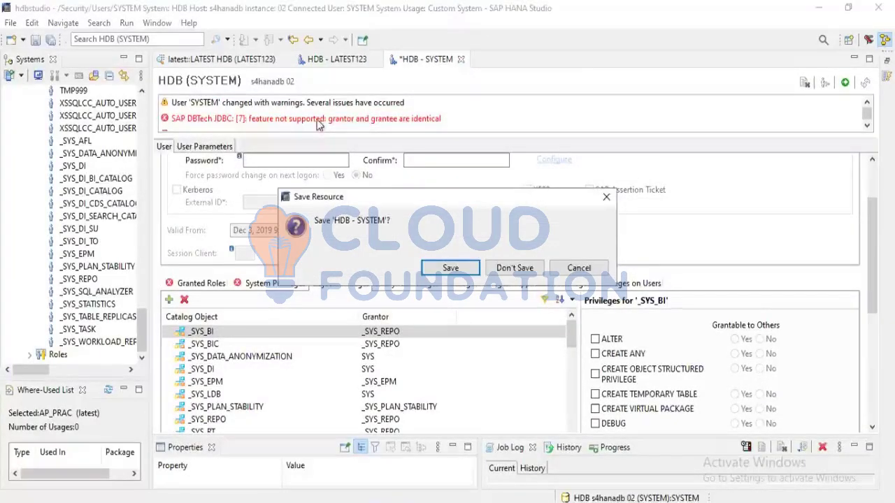
pyautogui.click(515, 269)
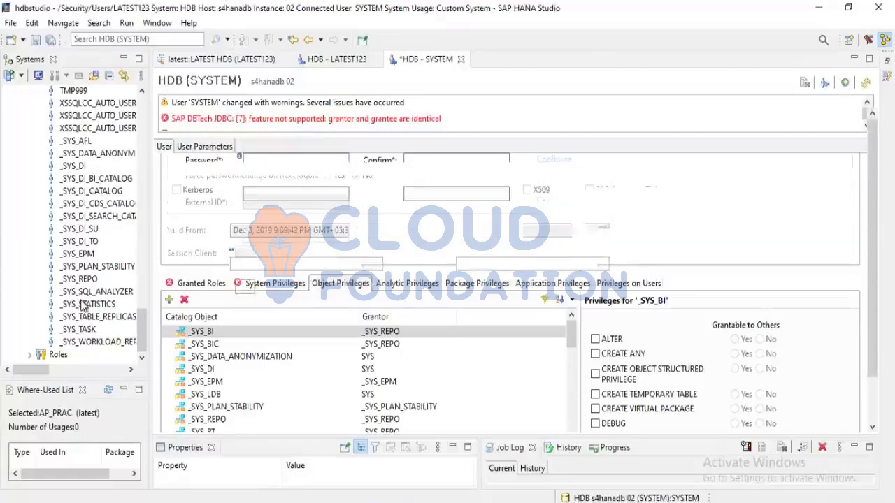
# Open the database user listed directly below LATEST123 under the system's security users
pyautogui.scroll(5, 83, 305)
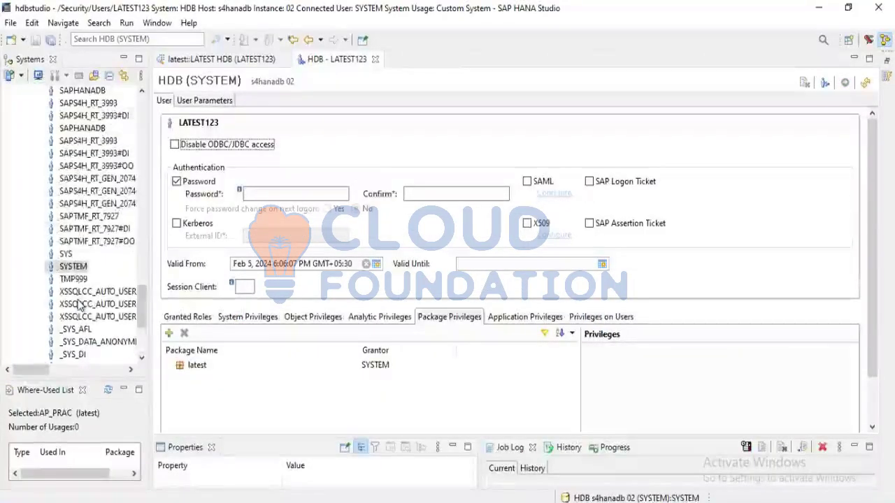
pyautogui.scroll(-5, 79, 306)
pyautogui.scroll(20, 79, 306)
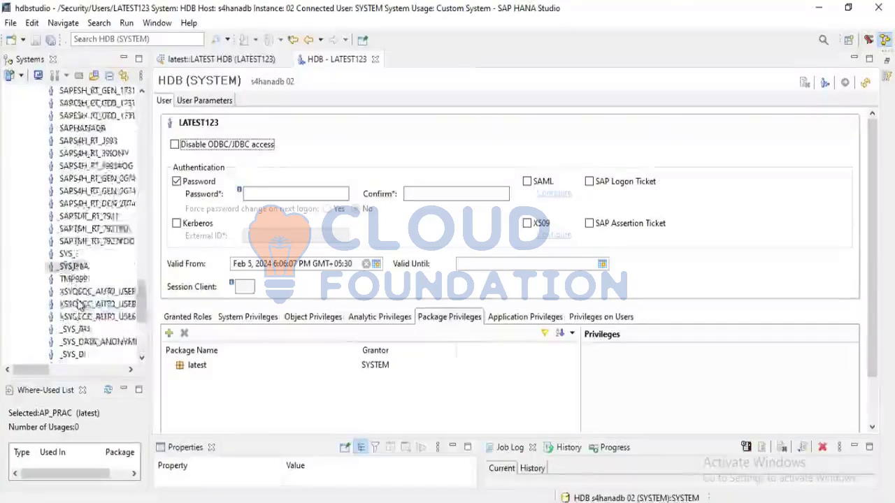
pyautogui.scroll(-20, 79, 306)
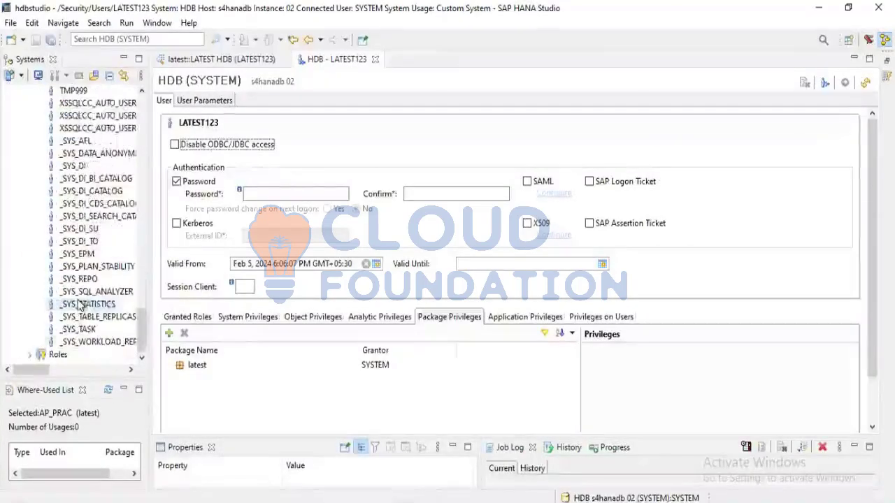
pyautogui.scroll(10, 79, 306)
pyautogui.scroll(-1, 79, 306)
pyautogui.scroll(-7, 79, 305)
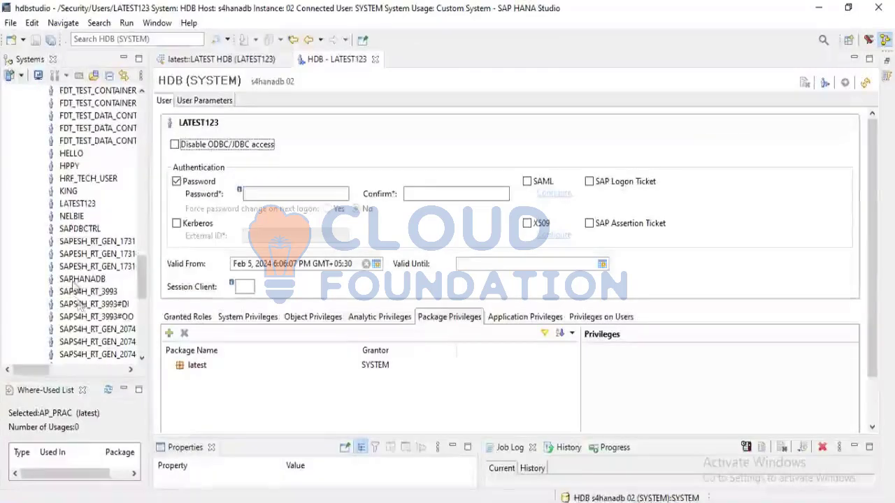
pyautogui.doubleClick(68, 218)
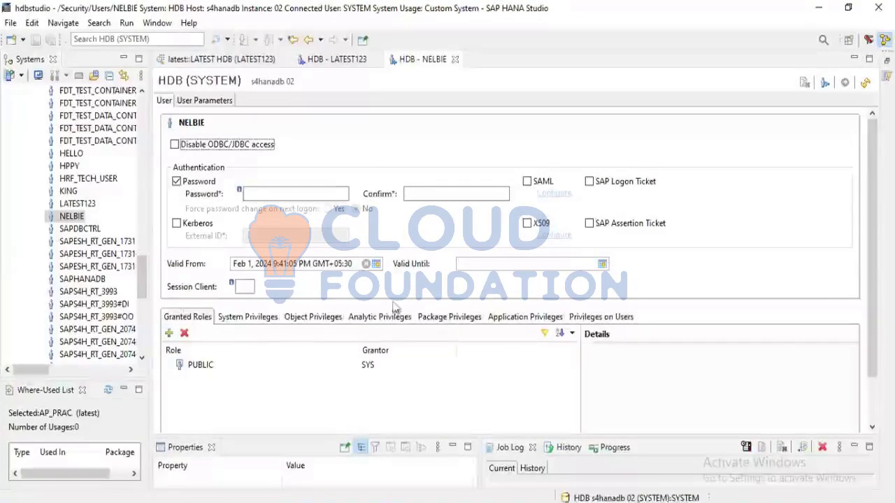
# Add every role in the unfiltered list, from _SYS_DI_OO_DEFAULTS through Z:TESTROLE1 (SECURITY), to the opened user's granted roles
pyautogui.click(168, 333)
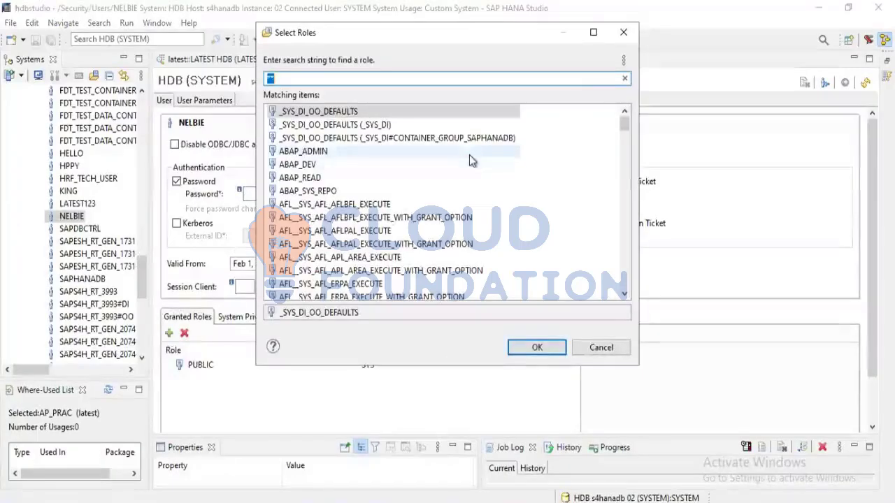
pyautogui.hotkey('shift', 'Down')
pyautogui.hotkey('shift', 'Down')
pyautogui.hotkey('shift', 'Down')
pyautogui.hotkey('shift', 'Down')
pyautogui.hotkey('shift', 'Down')
pyautogui.hotkey('shift', 'Down')
pyautogui.hotkey('shift', 'Down')
pyautogui.hotkey('shift', 'Down')
pyautogui.hotkey('shift', 'Down')
pyautogui.hotkey('shift', 'Down')
pyautogui.hotkey('shift', 'Down')
pyautogui.hotkey('shift', 'Down')
pyautogui.hotkey('shift', 'Down')
pyautogui.hotkey('shift', 'Down')
pyautogui.hotkey('shift', 'Down')
pyautogui.hotkey('shift', 'Down')
pyautogui.hotkey('shift', 'Down')
pyautogui.hotkey('shift', 'Down')
pyautogui.hotkey('shift', 'Down')
pyautogui.hotkey('shift', 'Down')
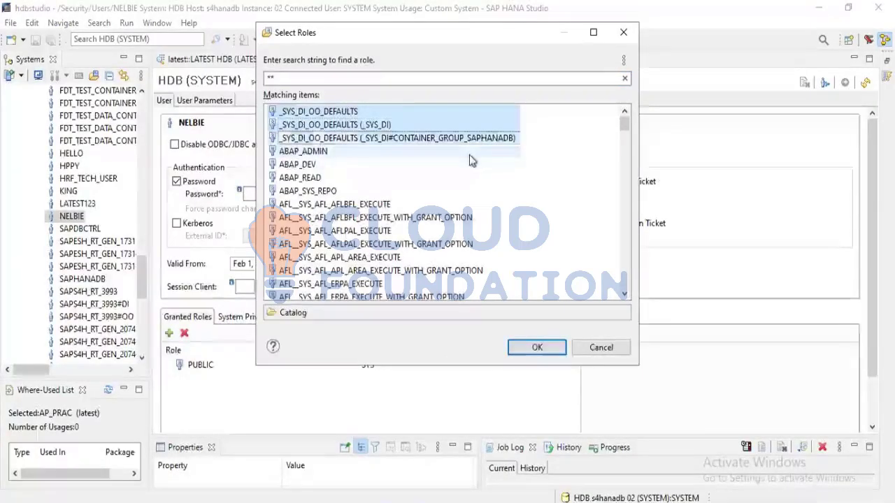
pyautogui.hotkey('shift', 'Down')
pyautogui.hotkey('shift', 'Down')
pyautogui.hotkey('shift', 'Down')
pyautogui.hotkey('shift', 'Down')
pyautogui.hotkey('shift', 'Down')
pyautogui.hotkey('shift', 'Down')
pyautogui.hotkey('shift', 'Down')
pyautogui.hotkey('shift', 'Down')
pyautogui.hotkey('shift', 'Down')
pyautogui.hotkey('shift', 'Down')
pyautogui.hotkey('shift', 'Down')
pyautogui.hotkey('shift', 'Down')
pyautogui.hotkey('shift', 'Down')
pyautogui.hotkey('shift', 'Down')
pyautogui.hotkey('shift', 'Down')
pyautogui.hotkey('shift', 'Down')
pyautogui.hotkey('shift', 'Down')
pyautogui.hotkey('shift', 'Down')
pyautogui.hotkey('shift', 'Down')
pyautogui.hotkey('shift', 'Down')
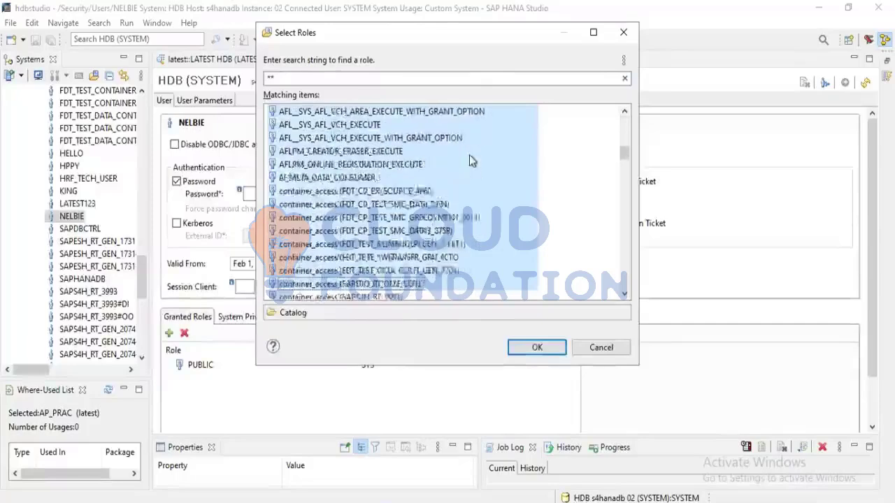
pyautogui.hotkey('shift', 'Down')
pyautogui.hotkey('shift', 'Down')
pyautogui.hotkey('shift', 'Down')
pyautogui.hotkey('shift', 'Down')
pyautogui.hotkey('shift', 'Down')
pyautogui.hotkey('shift', 'Down')
pyautogui.hotkey('shift', 'Down')
pyautogui.hotkey('shift', 'Down')
pyautogui.hotkey('shift', 'Down')
pyautogui.hotkey('shift', 'Down')
pyautogui.hotkey('shift', 'Down')
pyautogui.hotkey('shift', 'Down')
pyautogui.hotkey('shift', 'Down')
pyautogui.hotkey('shift', 'Down')
pyautogui.hotkey('shift', 'Down')
pyautogui.hotkey('shift', 'Down')
pyautogui.hotkey('shift', 'Down')
pyautogui.hotkey('shift', 'Down')
pyautogui.hotkey('shift', 'Down')
pyautogui.hotkey('shift', 'Down')
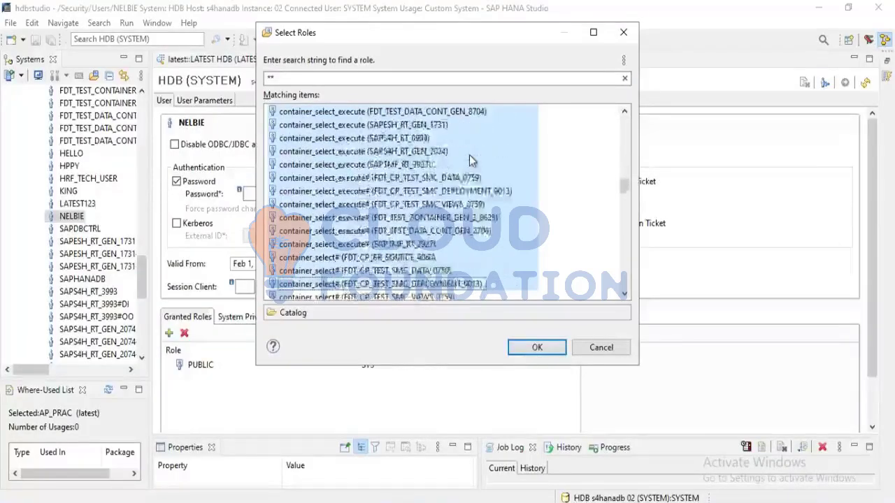
pyautogui.hotkey('shift', 'Down')
pyautogui.hotkey('shift', 'Down')
pyautogui.hotkey('shift', 'Down')
pyautogui.hotkey('shift', 'Down')
pyautogui.hotkey('shift', 'Down')
pyautogui.hotkey('shift', 'Down')
pyautogui.hotkey('shift', 'Down')
pyautogui.hotkey('shift', 'Down')
pyautogui.hotkey('shift', 'Down')
pyautogui.hotkey('shift', 'Down')
pyautogui.hotkey('shift', 'Down')
pyautogui.hotkey('shift', 'Down')
pyautogui.hotkey('shift', 'Down')
pyautogui.hotkey('shift', 'Down')
pyautogui.hotkey('shift', 'Down')
pyautogui.hotkey('shift', 'Down')
pyautogui.hotkey('shift', 'Down')
pyautogui.hotkey('shift', 'Down')
pyautogui.hotkey('shift', 'Down')
pyautogui.hotkey('shift', 'Down')
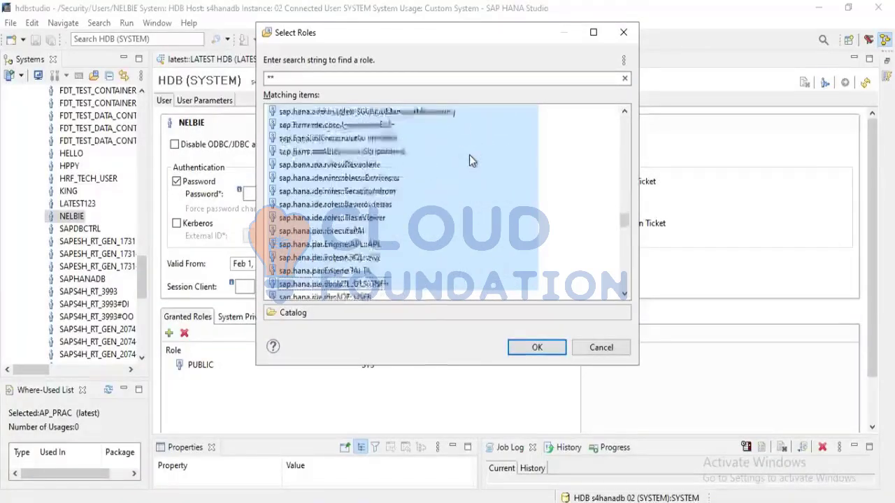
pyautogui.hotkey('shift', 'Down')
pyautogui.hotkey('shift', 'Down')
pyautogui.hotkey('shift', 'Down')
pyautogui.hotkey('shift', 'Down')
pyautogui.hotkey('shift', 'Down')
pyautogui.hotkey('shift', 'Down')
pyautogui.hotkey('shift', 'Down')
pyautogui.hotkey('shift', 'Down')
pyautogui.hotkey('shift', 'Down')
pyautogui.hotkey('shift', 'Down')
pyautogui.hotkey('shift', 'Down')
pyautogui.hotkey('shift', 'Down')
pyautogui.hotkey('shift', 'Down')
pyautogui.hotkey('shift', 'Down')
pyautogui.hotkey('shift', 'Down')
pyautogui.hotkey('shift', 'Down')
pyautogui.hotkey('shift', 'Down')
pyautogui.hotkey('shift', 'Down')
pyautogui.hotkey('shift', 'Down')
pyautogui.hotkey('shift', 'Down')
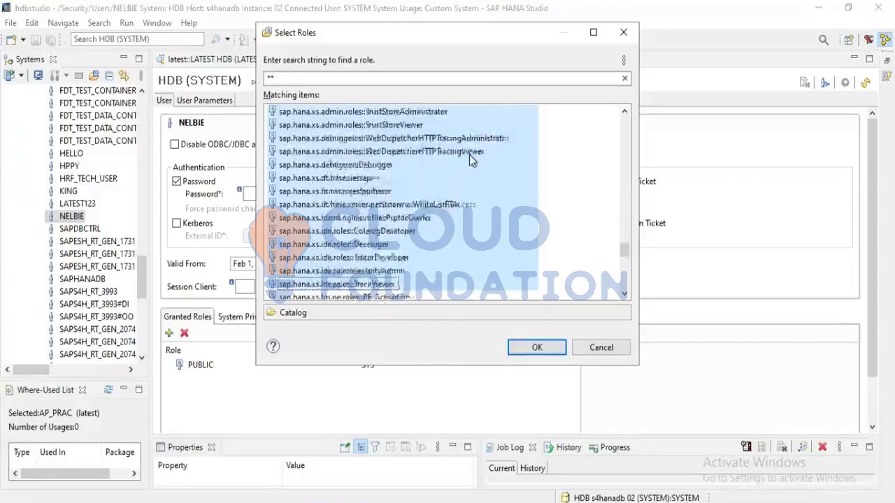
pyautogui.hotkey('shift', 'Down')
pyautogui.hotkey('shift', 'Down')
pyautogui.hotkey('shift', 'Down')
pyautogui.hotkey('shift', 'Down')
pyautogui.hotkey('shift', 'Down')
pyautogui.hotkey('shift', 'Down')
pyautogui.hotkey('shift', 'Down')
pyautogui.hotkey('shift', 'Down')
pyautogui.hotkey('shift', 'Down')
pyautogui.hotkey('shift', 'Down')
pyautogui.hotkey('shift', 'Down')
pyautogui.hotkey('shift', 'Down')
pyautogui.hotkey('shift', 'Down')
pyautogui.hotkey('shift', 'Down')
pyautogui.hotkey('shift', 'Down')
pyautogui.hotkey('shift', 'Down')
pyautogui.hotkey('shift', 'Down')
pyautogui.hotkey('shift', 'Down')
pyautogui.hotkey('shift', 'Down')
pyautogui.hotkey('shift', 'Down')
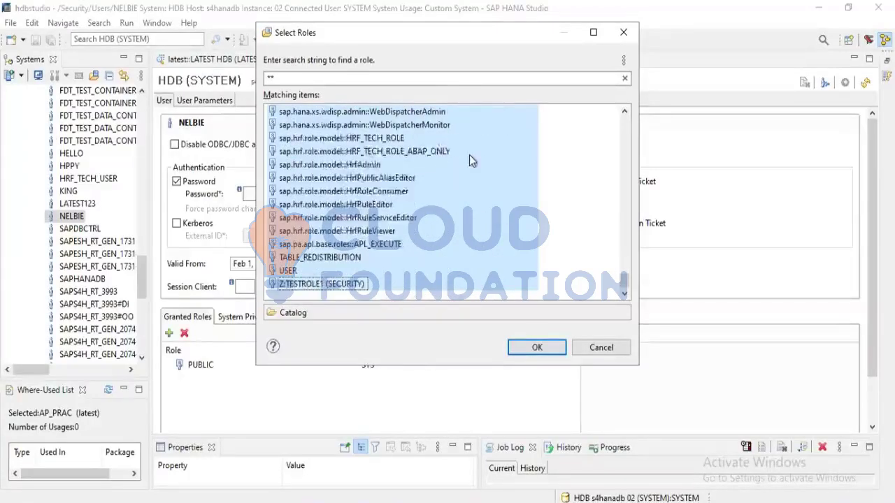
pyautogui.click(530, 349)
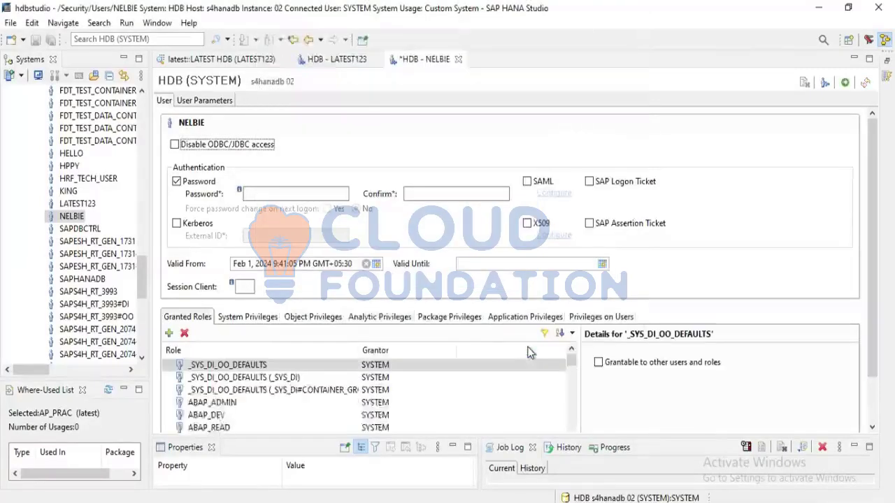
# Deploy the opened user's role changes and read through the deployment messages
pyautogui.click(847, 83)
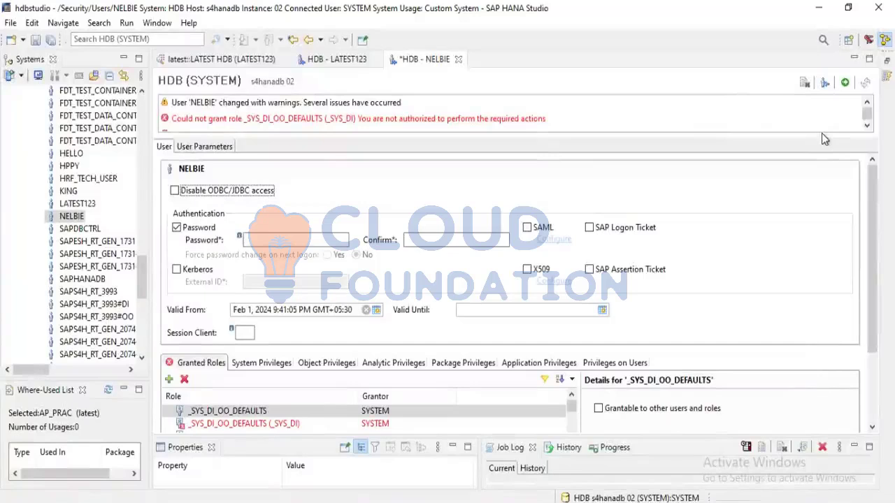
pyautogui.click(866, 127)
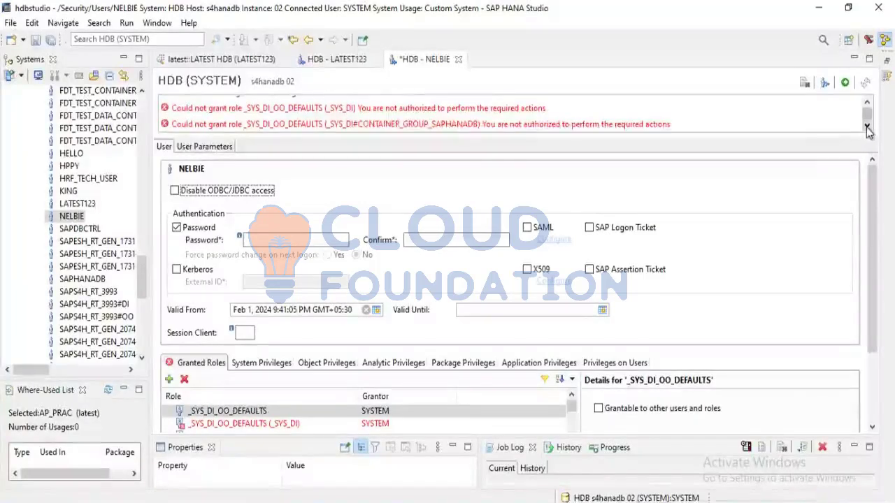
pyautogui.click(866, 127)
pyautogui.click(867, 127)
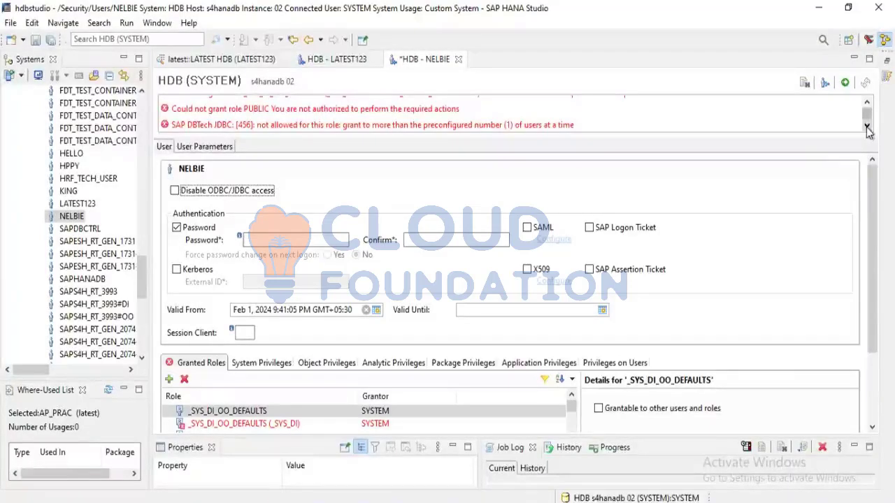
pyautogui.click(867, 128)
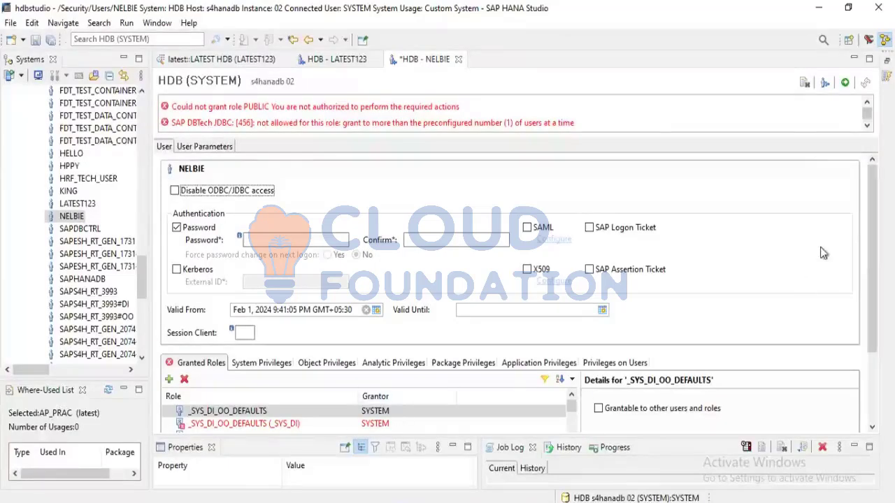
# Remove the _SYS_DI_OO_DEFAULTS roles of _SYS_DI and _SYS_DI#CONTAINER_GROUP_SAPHANADB from the user's granted roles
pyautogui.moveTo(873, 245); pyautogui.dragTo(687, 462)
pyautogui.scroll(-2, 529, 373)
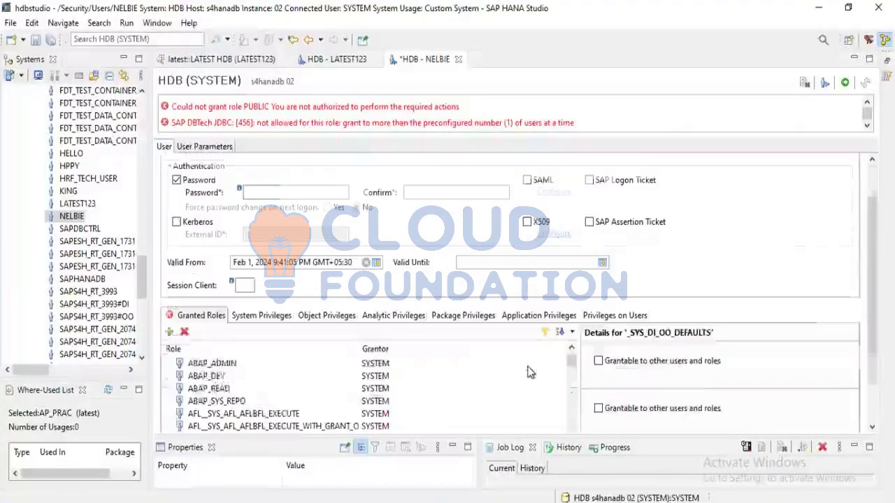
pyautogui.scroll(-3, 528, 371)
pyautogui.click(529, 371)
pyautogui.scroll(3, 524, 369)
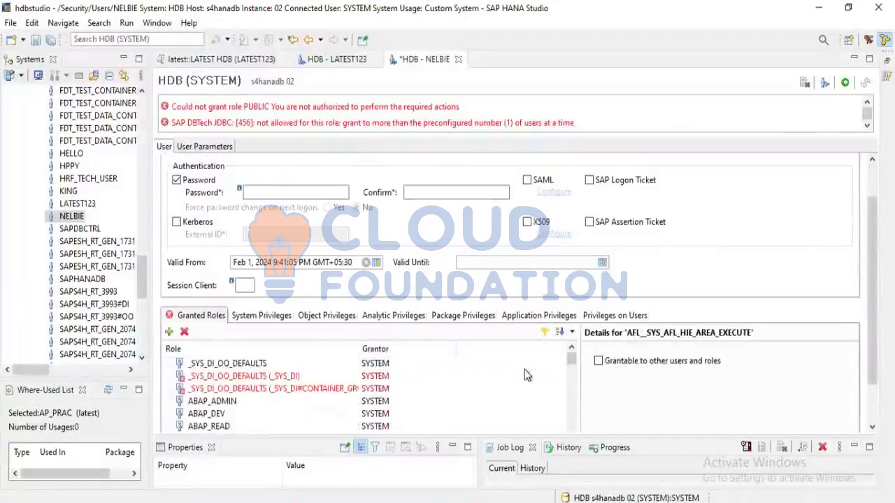
pyautogui.click(320, 380)
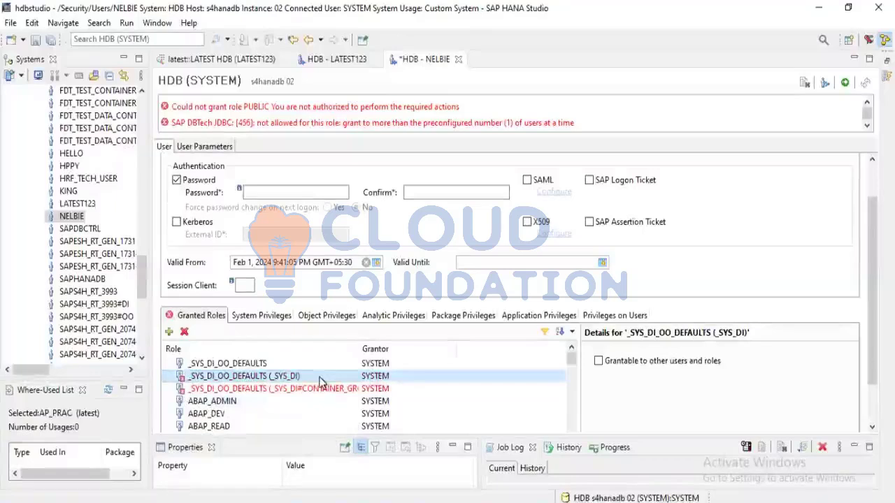
pyautogui.hotkey('shift', 'Down')
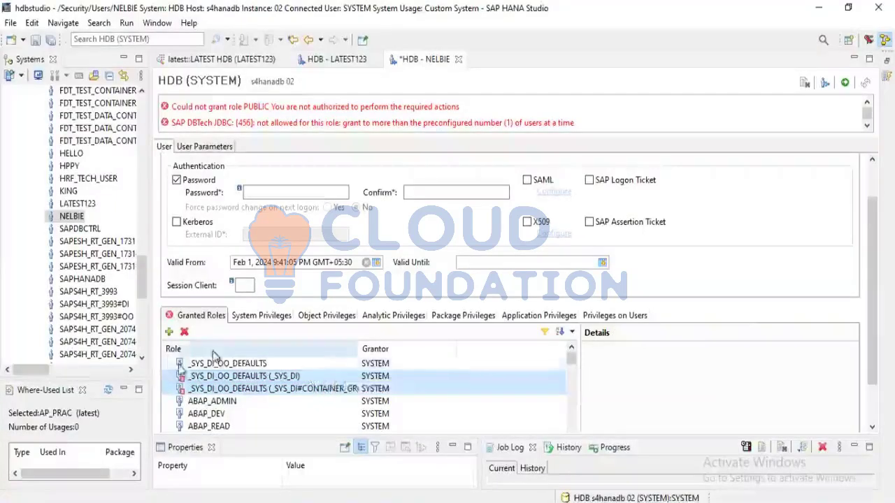
pyautogui.click(185, 333)
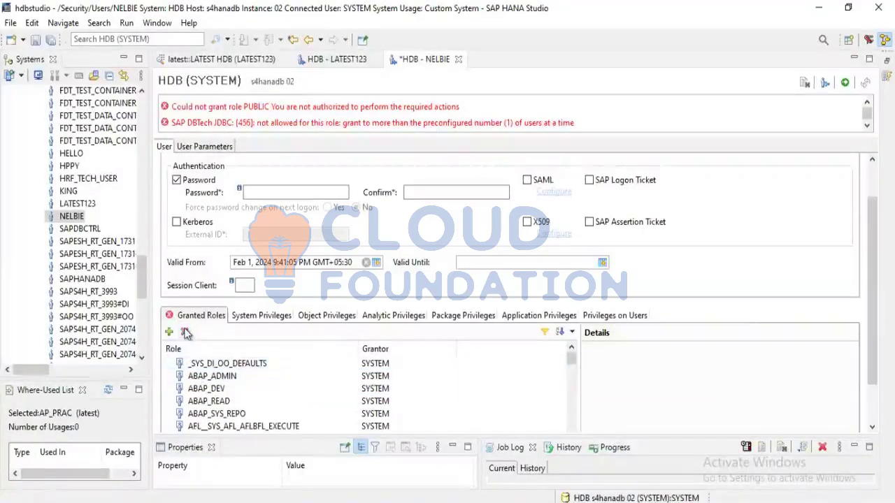
# Remove the SAP_INTERNAL_HANA_SUPPORT role and the SYSTEM-granted PUBLIC role from the user's granted roles, and look over the remaining roles
pyautogui.click(203, 389)
pyautogui.scroll(-3, 207, 398)
pyautogui.scroll(-10, 207, 397)
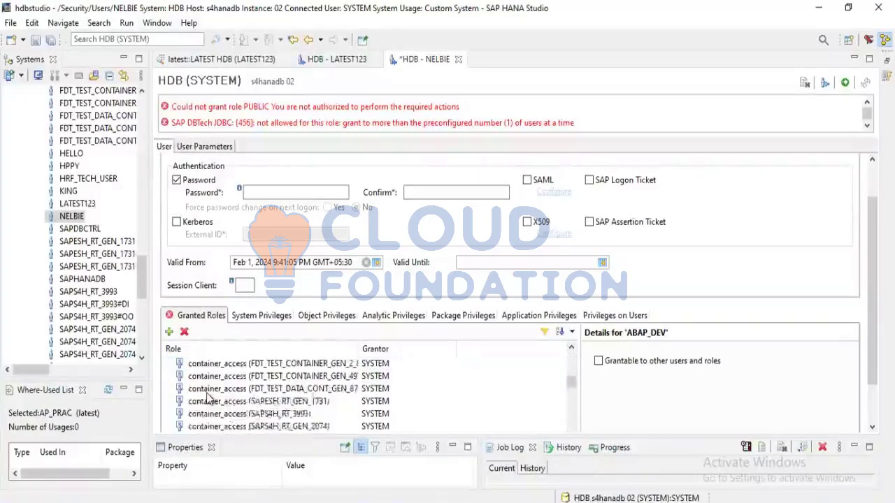
pyautogui.scroll(5, 207, 397)
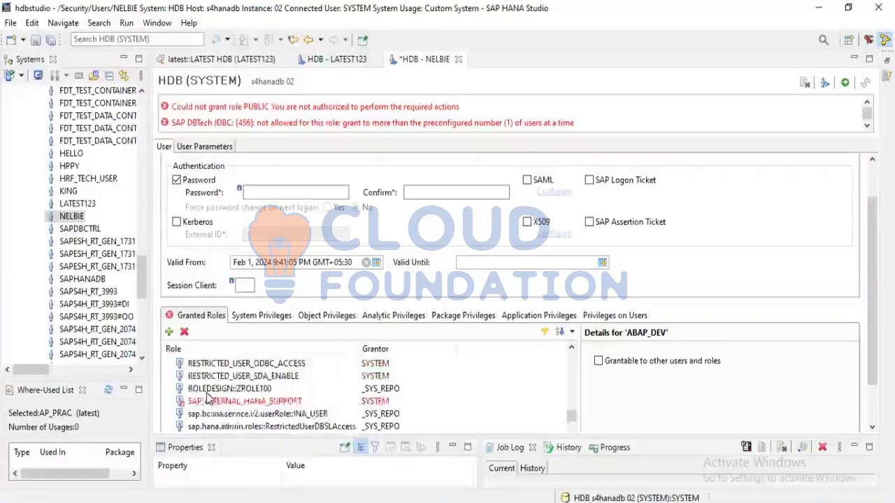
pyautogui.click(239, 403)
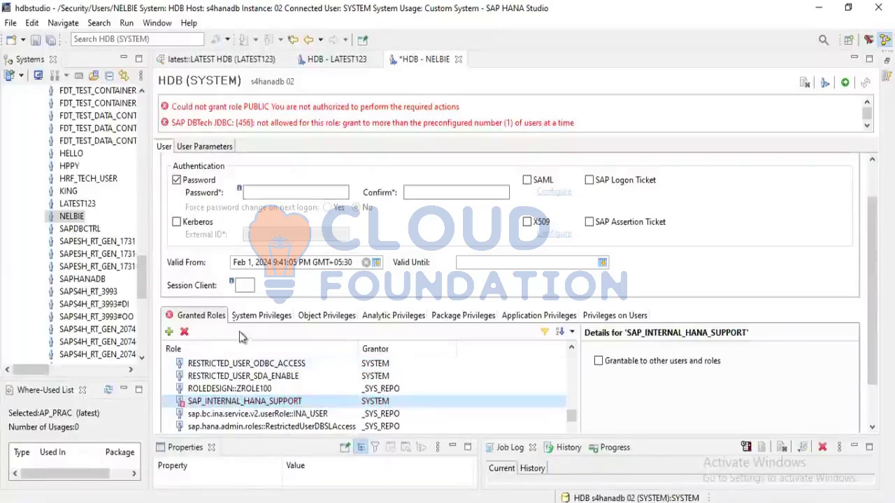
pyautogui.click(186, 334)
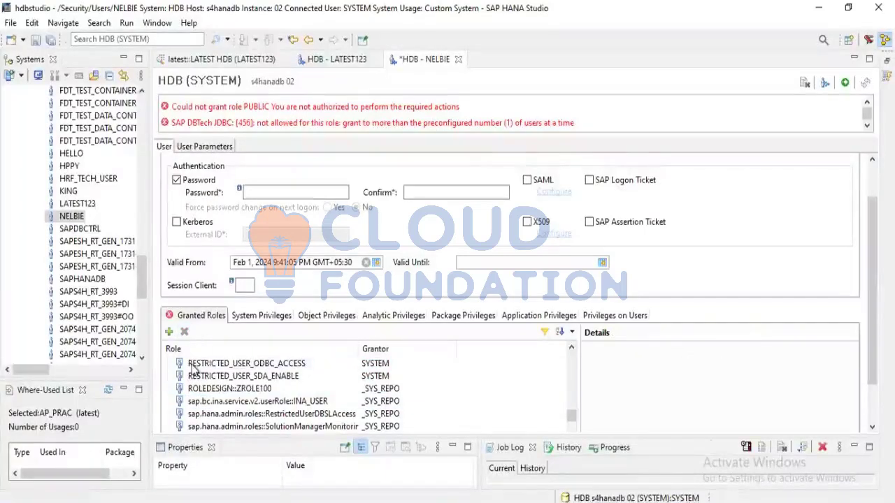
pyautogui.scroll(2, 222, 395)
pyautogui.click(210, 416)
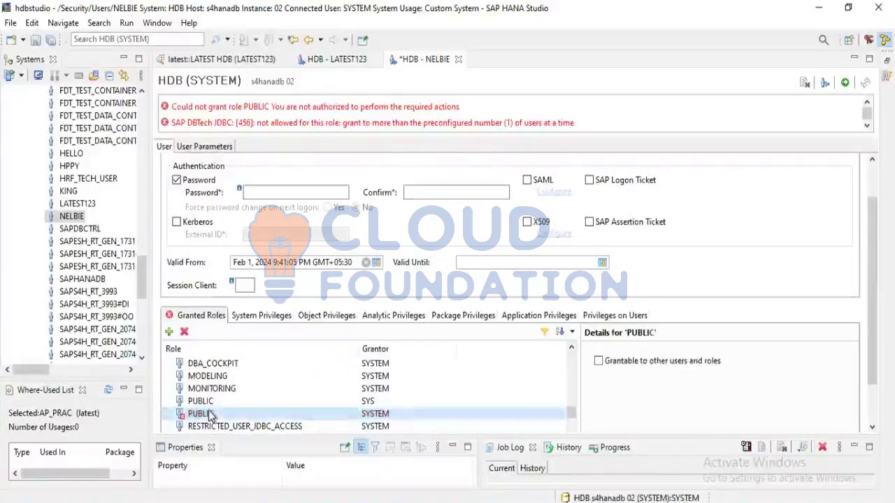
pyautogui.click(186, 334)
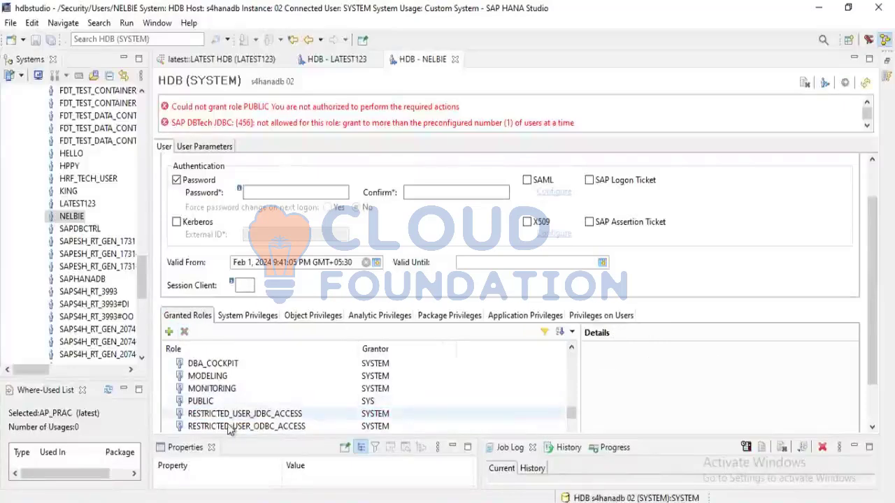
pyautogui.scroll(-10, 227, 424)
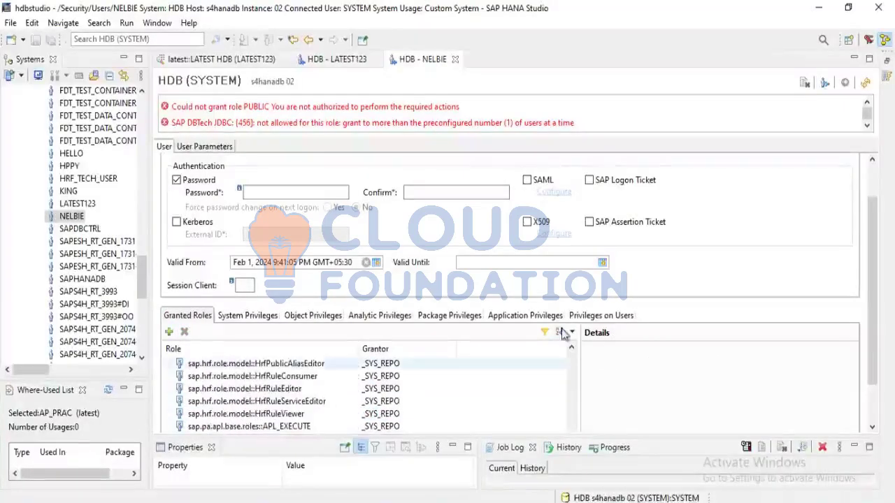
pyautogui.scroll(-2, 664, 362)
pyautogui.scroll(4, 663, 362)
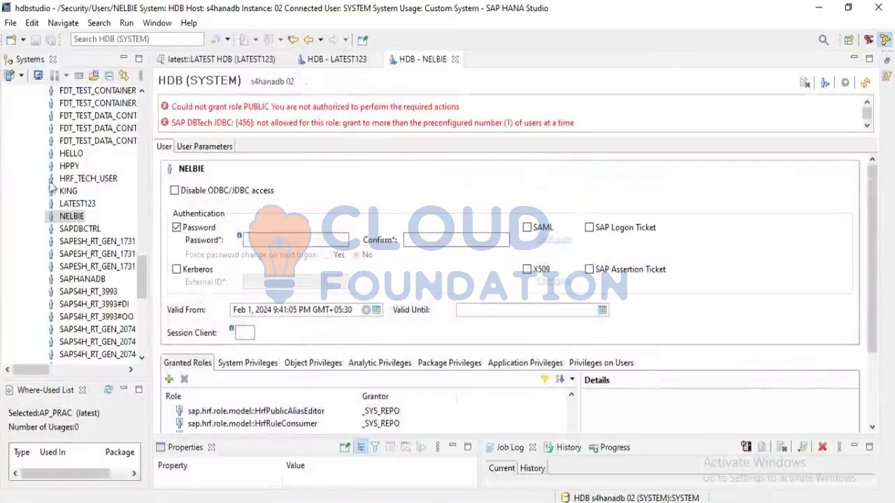
# Log on to the edited user's own HDB connection with the account password and expand its Security folder
pyautogui.scroll(15, 51, 186)
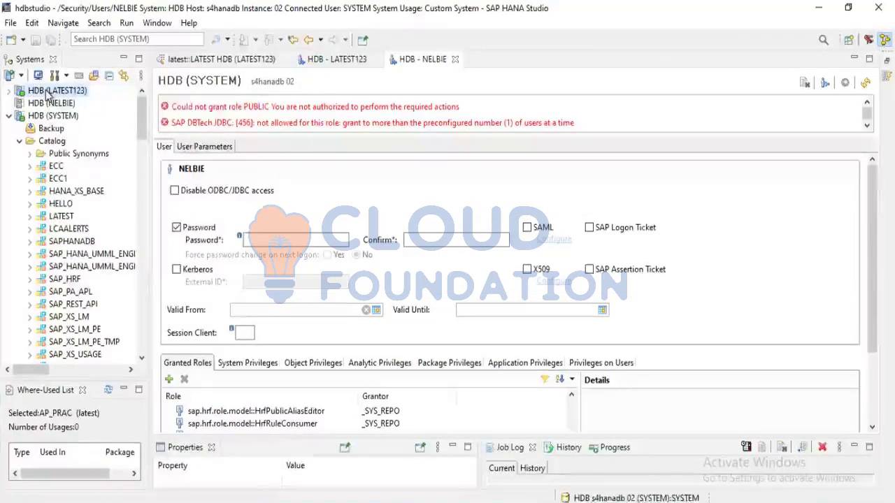
pyautogui.rightClick(44, 91)
pyautogui.doubleClick(37, 103)
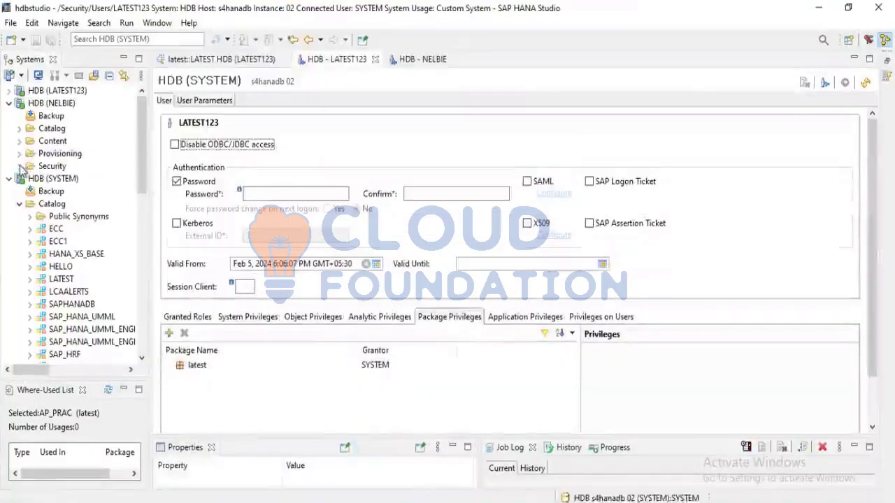
pyautogui.click(20, 167)
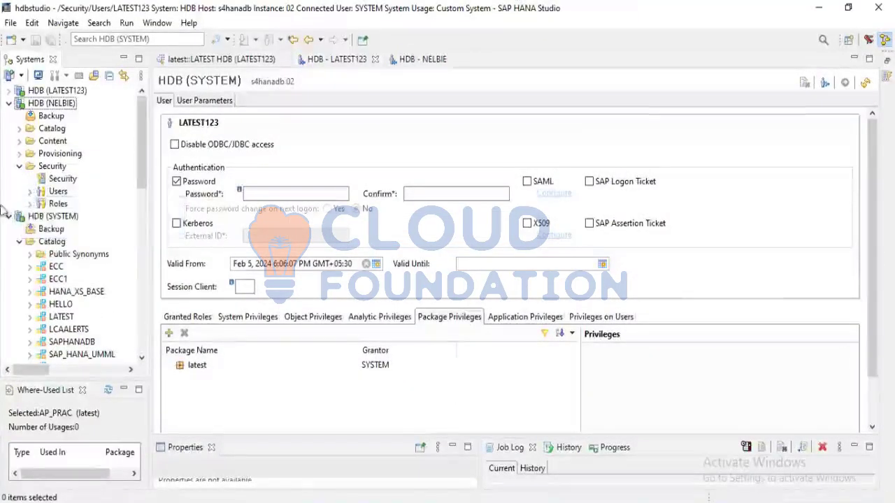
# Open the Z:TESTROLE1 (SECURITY) role under that connection's security roles and show its object privileges
pyautogui.click(30, 204)
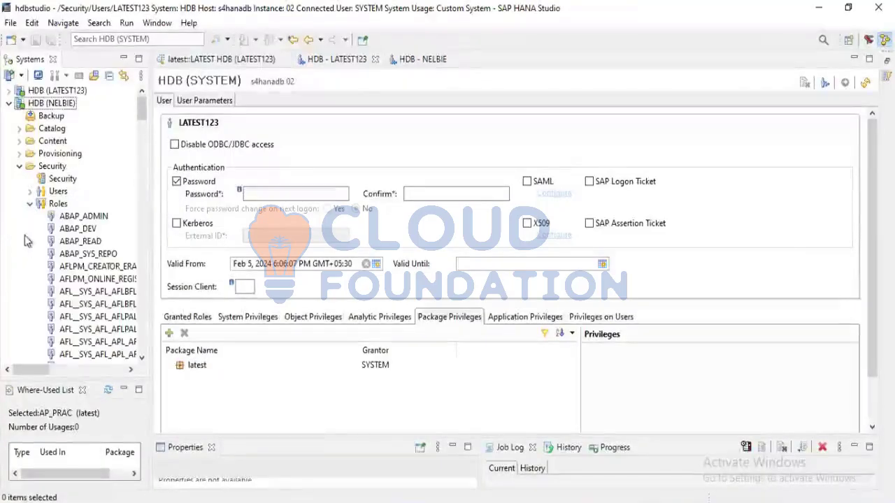
pyautogui.scroll(-10, 48, 293)
pyautogui.scroll(-15, 47, 294)
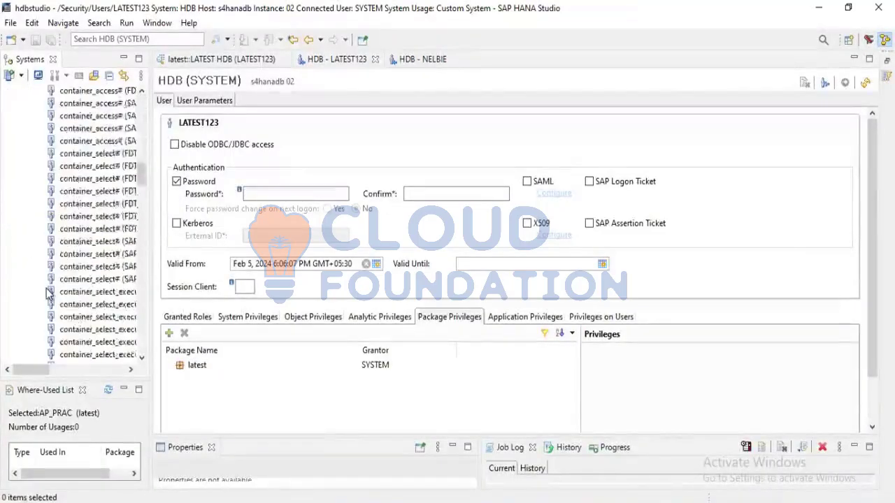
pyautogui.scroll(-10, 47, 293)
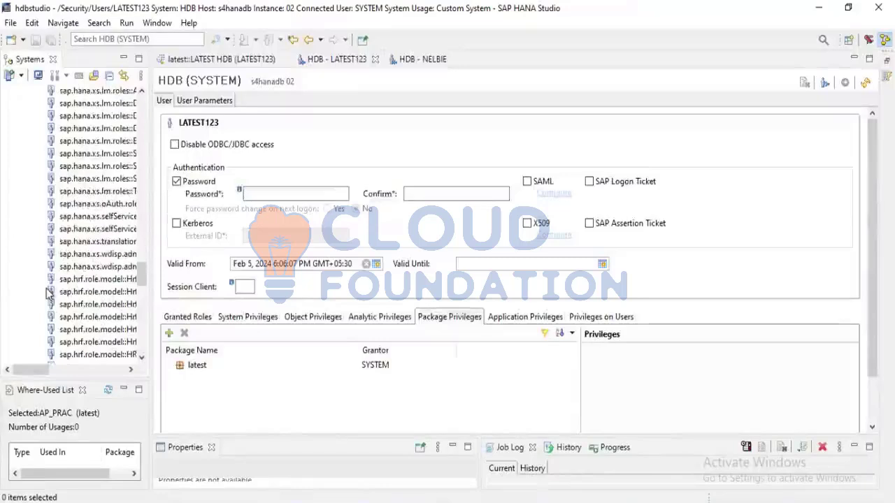
pyautogui.scroll(2, 56, 280)
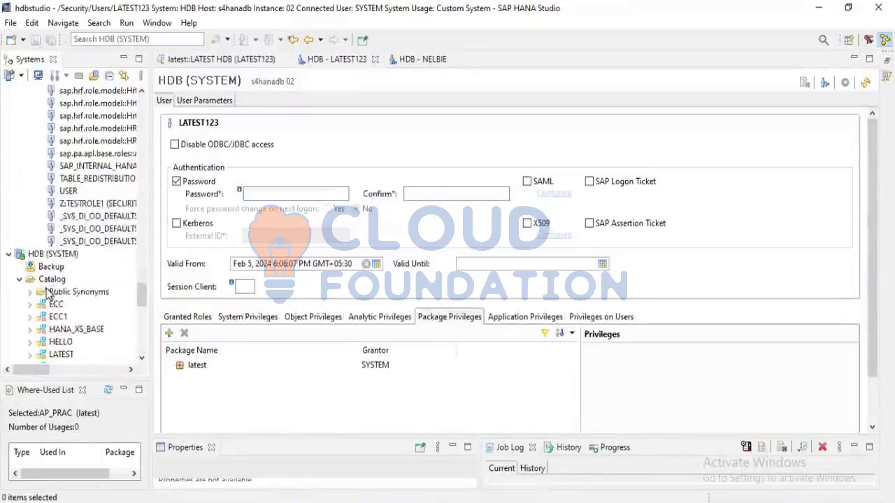
pyautogui.doubleClick(82, 204)
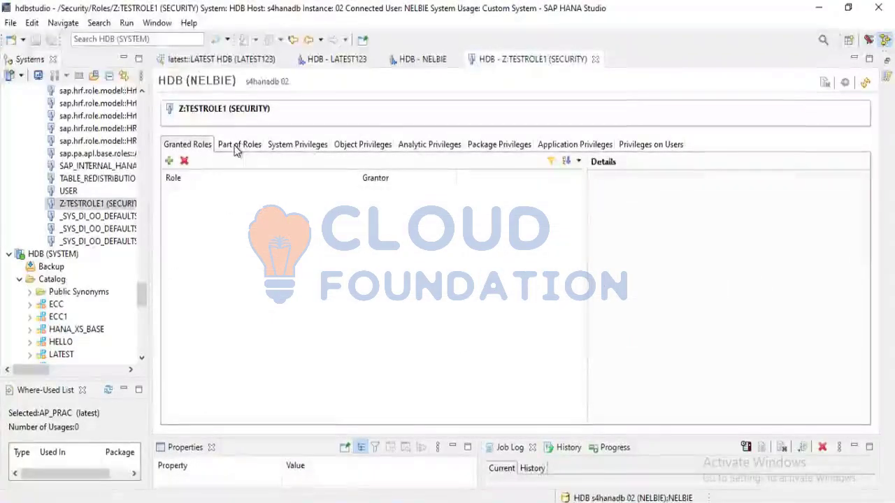
pyautogui.click(236, 149)
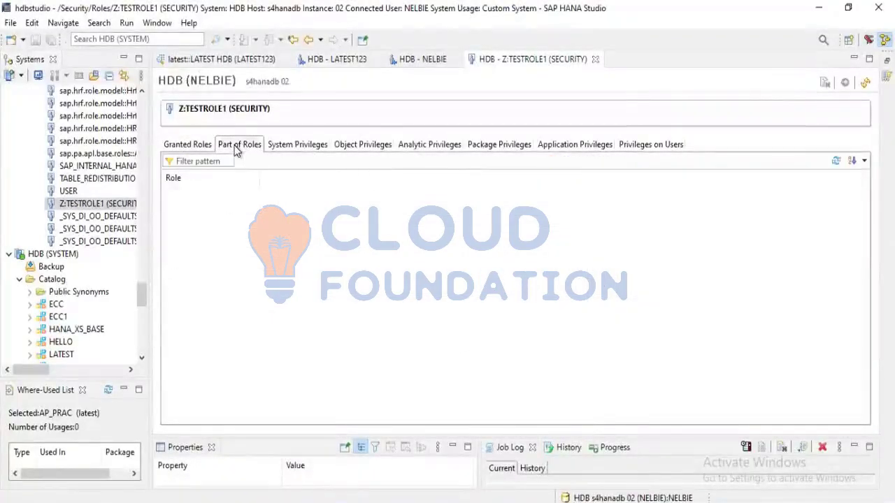
pyautogui.click(280, 149)
pyautogui.click(361, 146)
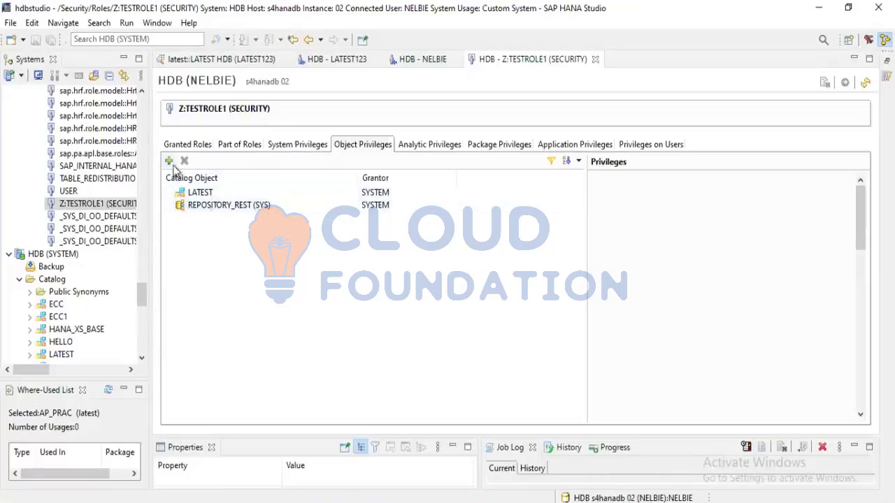
pyautogui.click(168, 161)
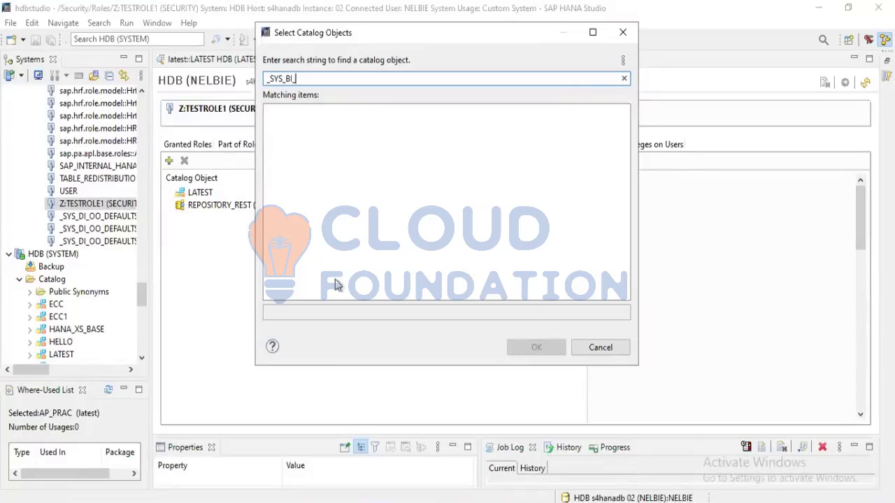
pyautogui.click(604, 351)
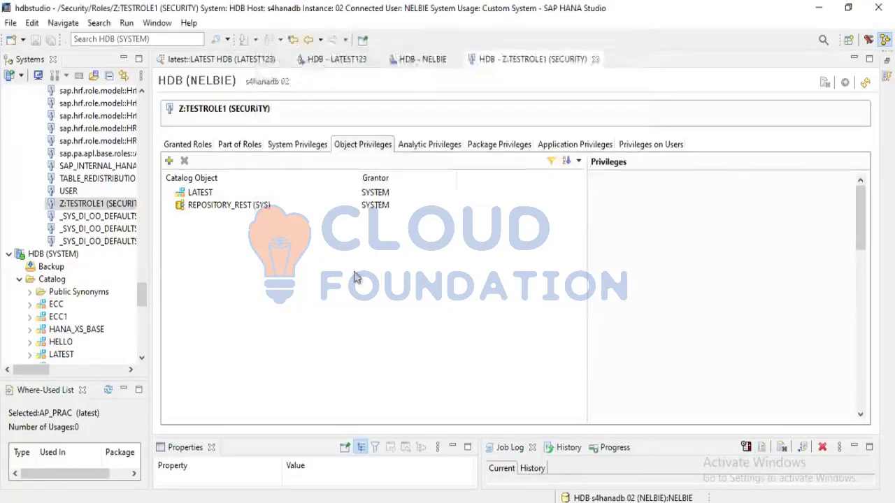
pyautogui.scroll(4, 79, 166)
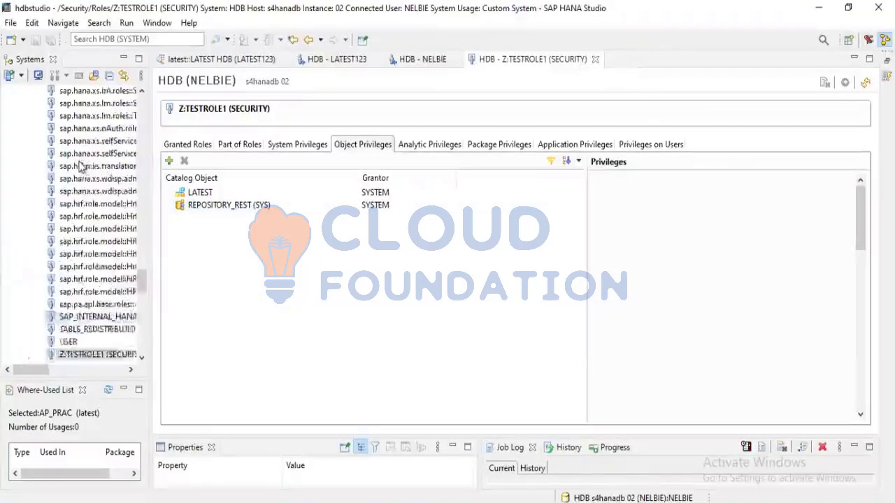
pyautogui.scroll(6, 83, 185)
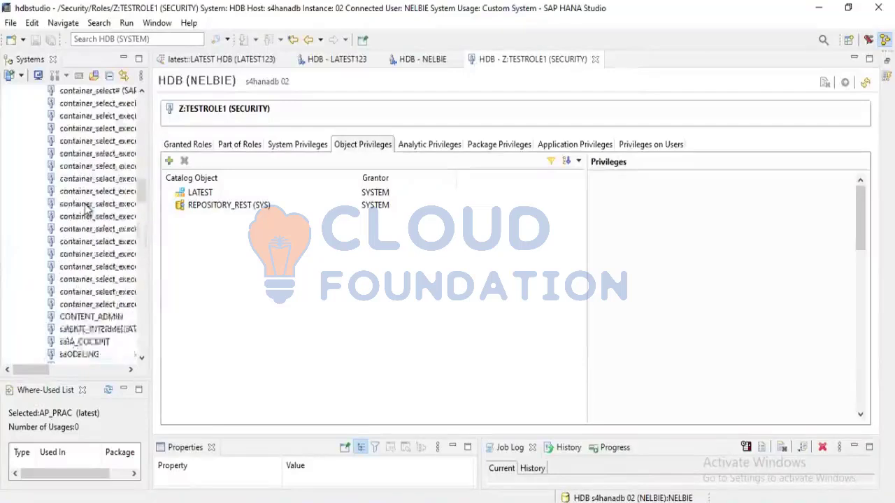
pyautogui.scroll(10, 85, 209)
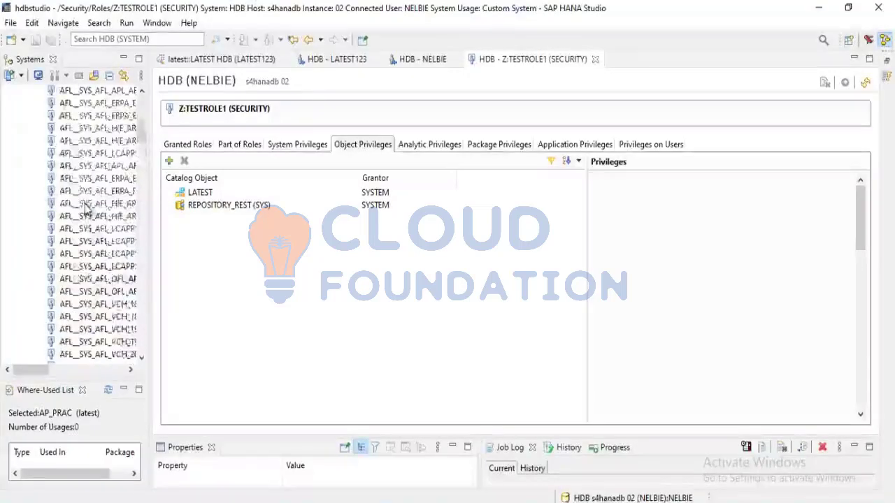
# Search the catalog objects for sys and add _SYS_BI and _SYS_BIC to the role's object privileges
pyautogui.click(170, 162)
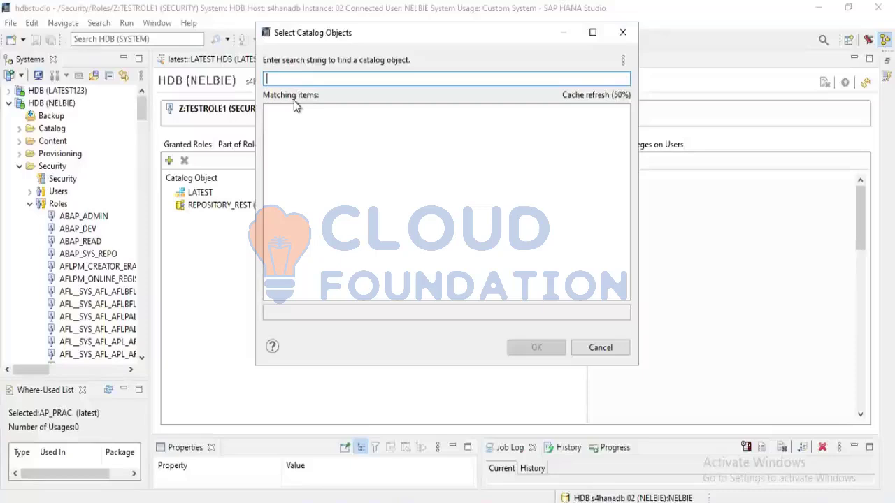
pyautogui.write('sys')
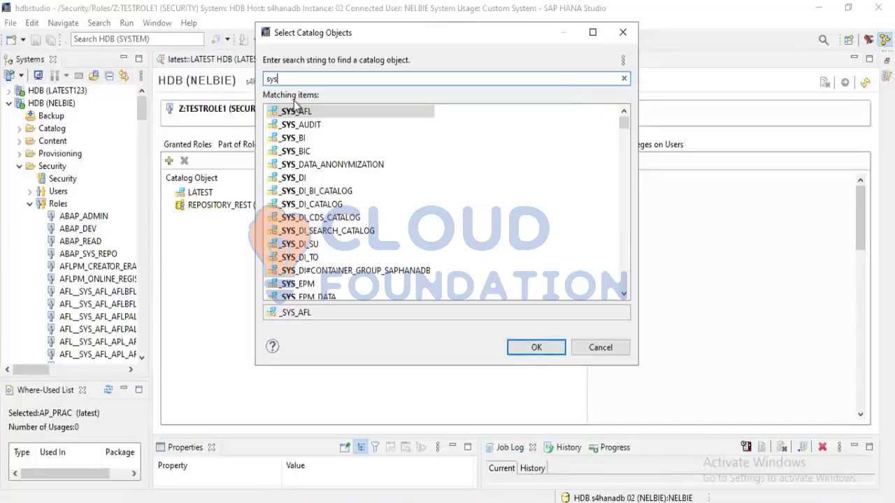
pyautogui.click(300, 140)
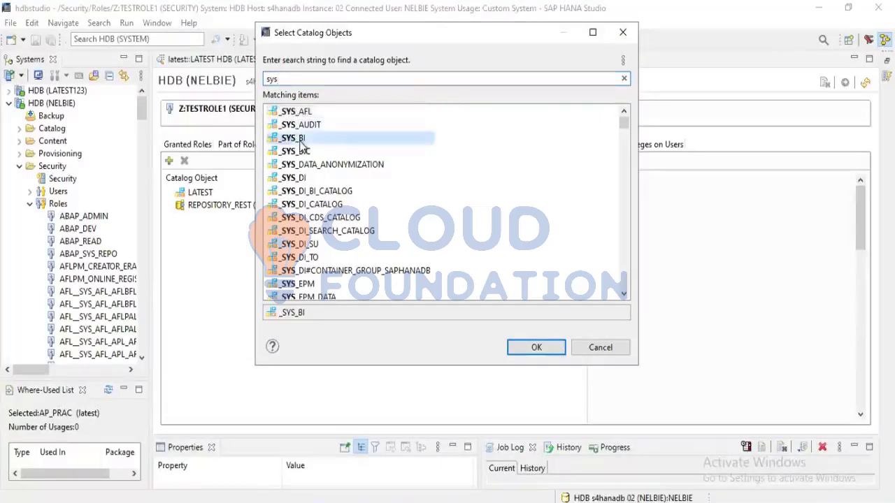
pyautogui.keyDown('ctrl'); pyautogui.click(302, 150); pyautogui.keyUp('ctrl')
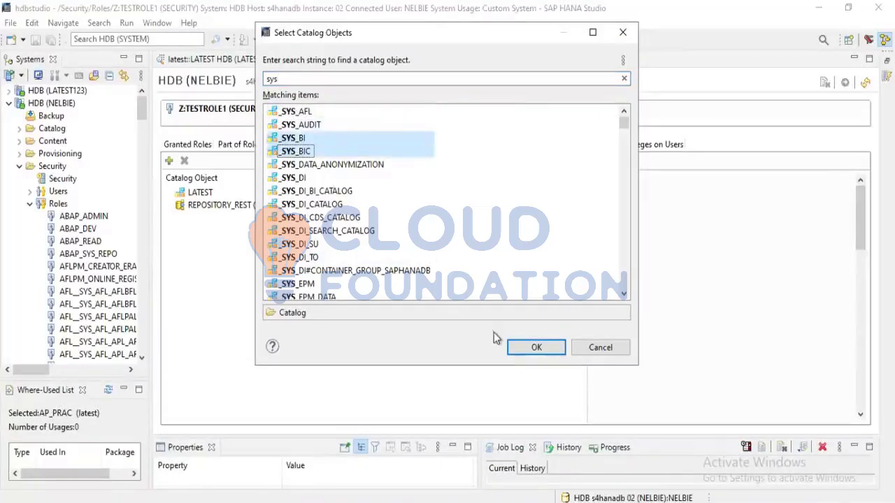
pyautogui.click(536, 347)
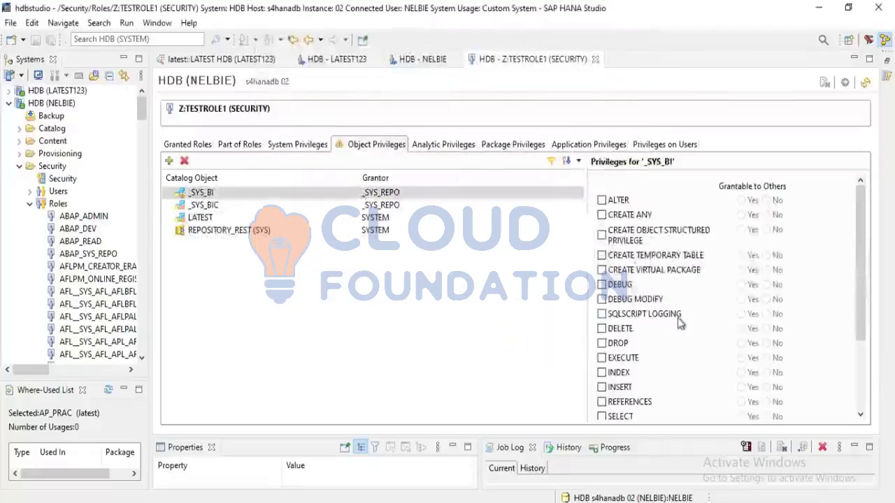
# Grant the role the EXECUTE and SELECT privileges on both _SYS_BI and _SYS_BIC and deploy the changes
pyautogui.click(602, 358)
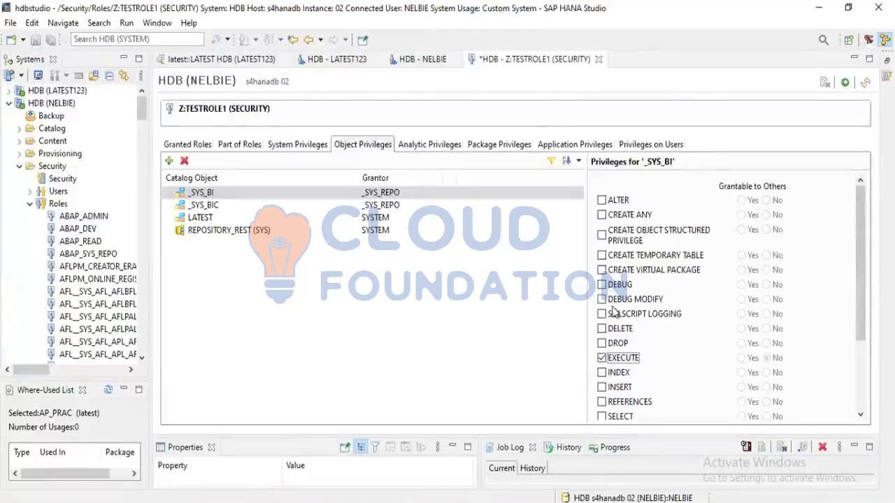
pyautogui.scroll(-2, 612, 311)
pyautogui.click(602, 347)
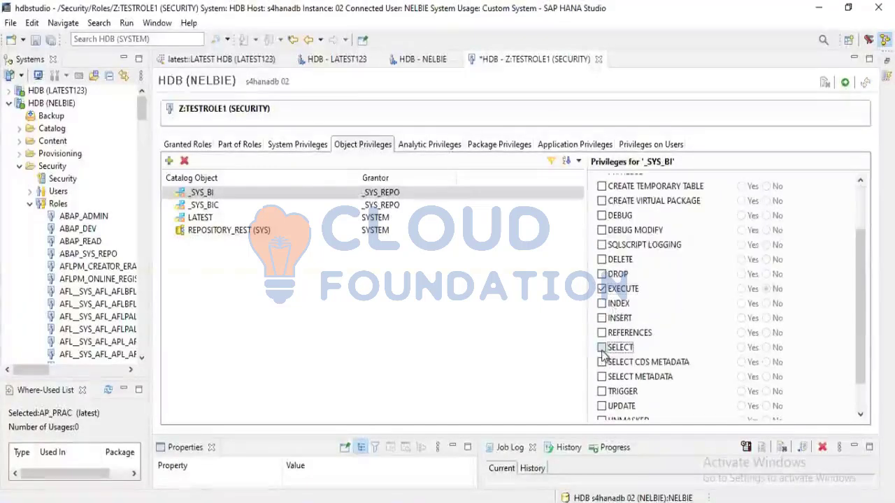
pyautogui.click(210, 205)
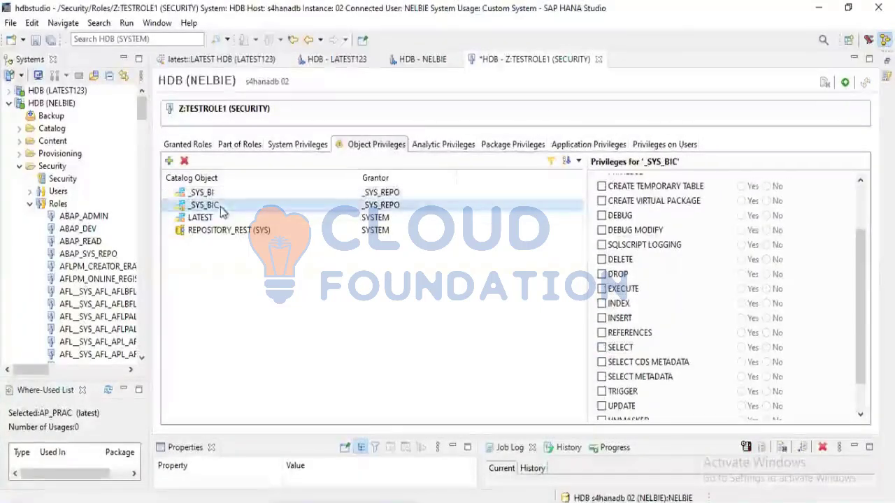
pyautogui.click(602, 347)
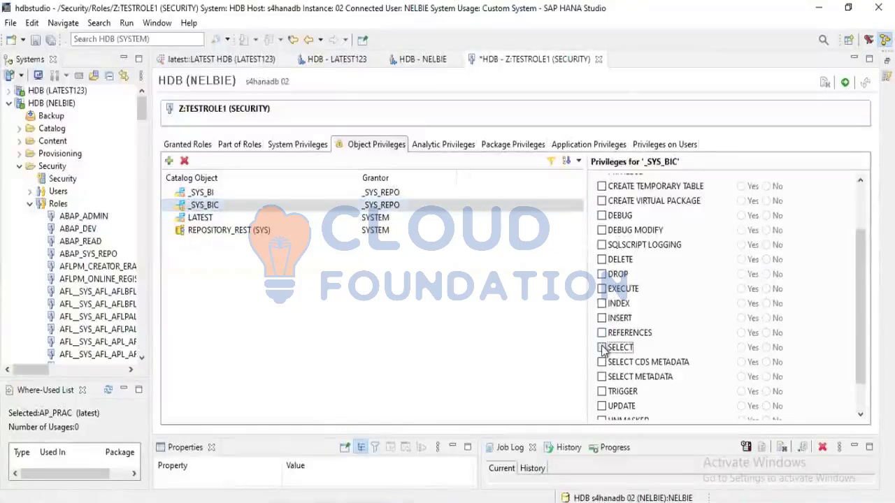
pyautogui.click(602, 288)
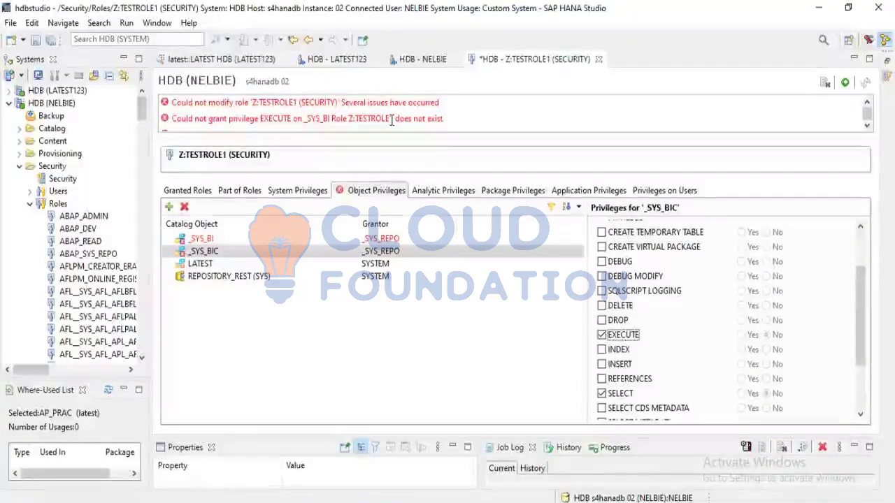
# Check the privileges set for _SYS_BI and read through the role's deployment messages
pyautogui.click(205, 240)
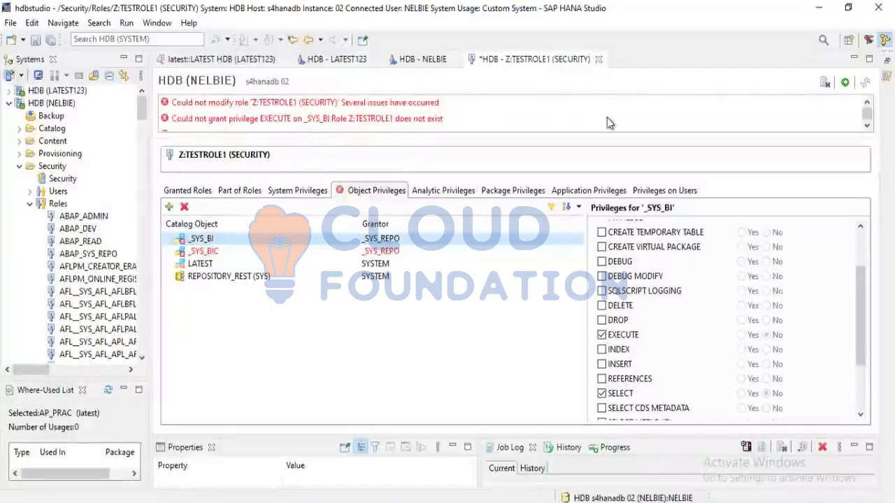
pyautogui.click(867, 126)
pyautogui.click(867, 126)
# Read the remaining deployment messages and review the privileges selected for _SYS_BI and _SYS_BIC in Z:TESTROLE1 (SECURITY)
pyautogui.click(867, 126)
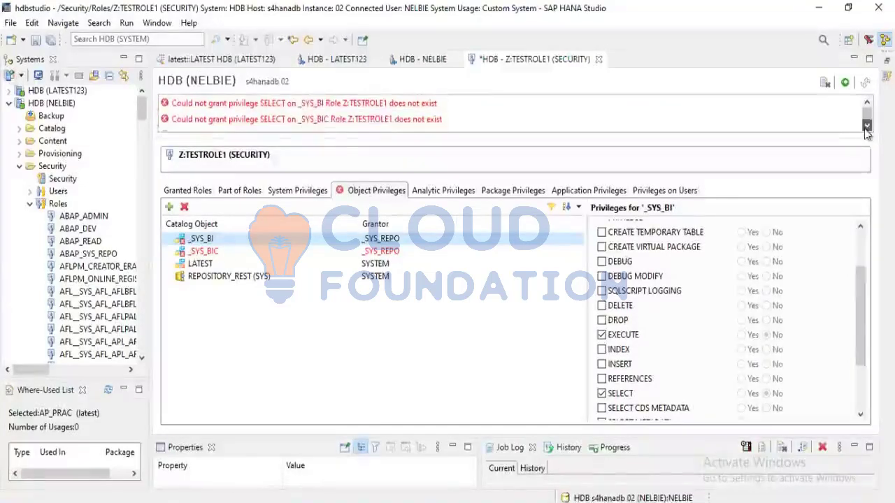
pyautogui.click(867, 127)
pyautogui.click(867, 127)
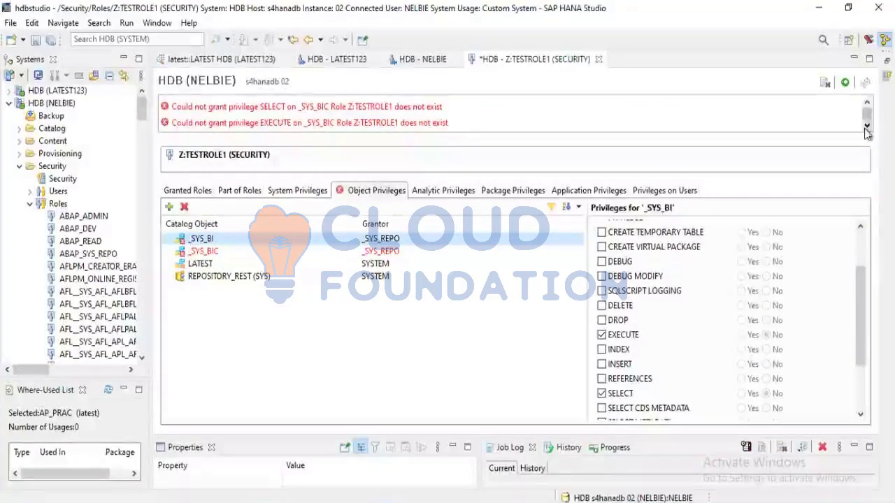
pyautogui.scroll(-20, 30, 304)
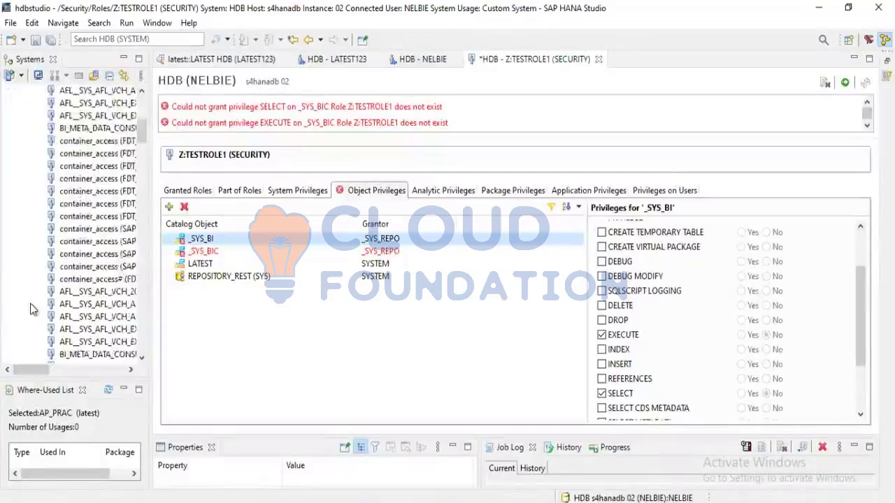
pyautogui.scroll(20, 30, 303)
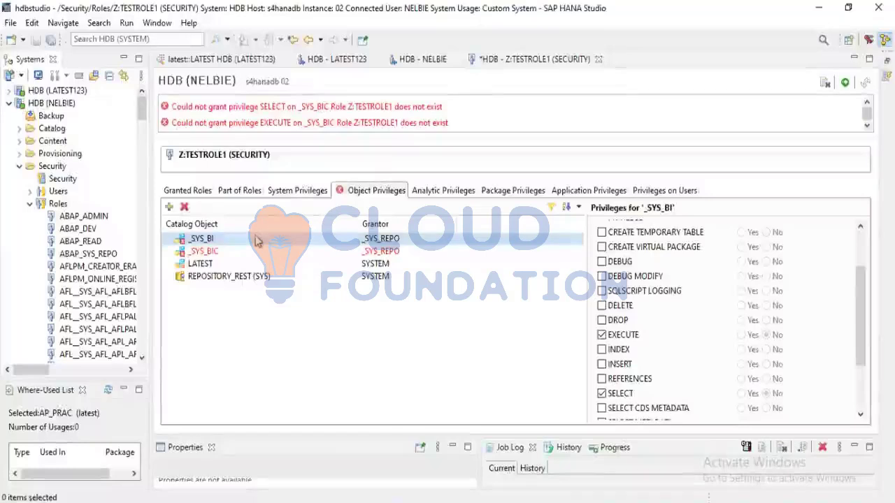
pyautogui.click(225, 255)
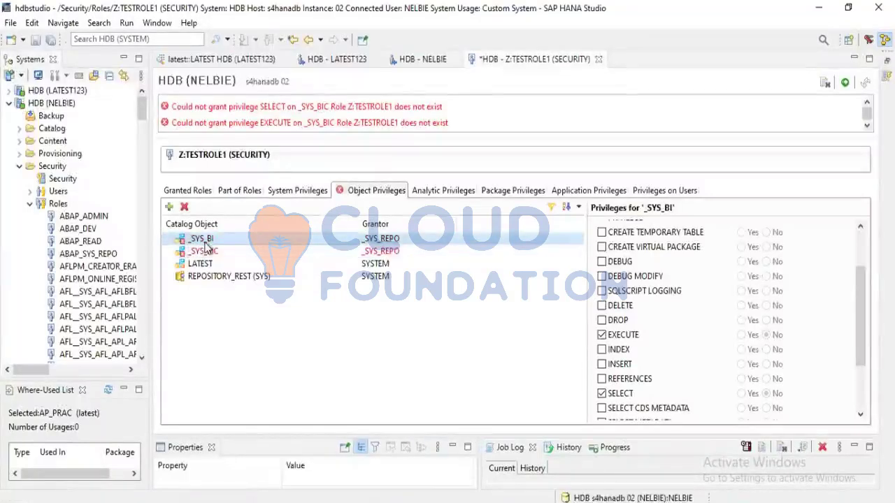
pyautogui.click(205, 240)
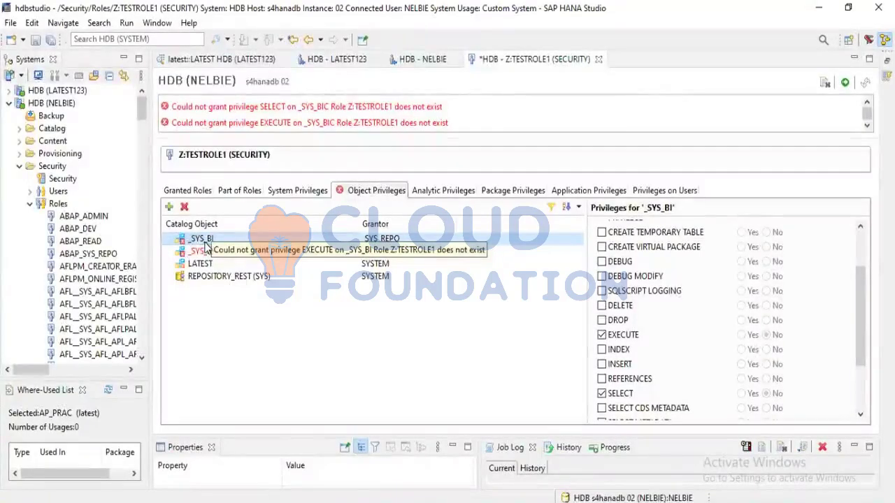
pyautogui.click(200, 252)
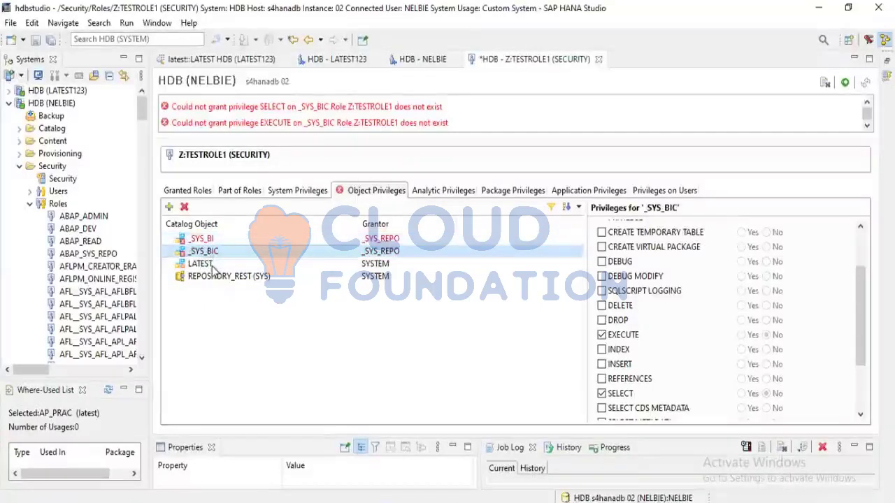
# Switch to Google Chrome and open the SAP HANA web editor at s4hanadb:4302/sap/hana/ide/editor/
pyautogui.hotkey('alt', 'Tab')
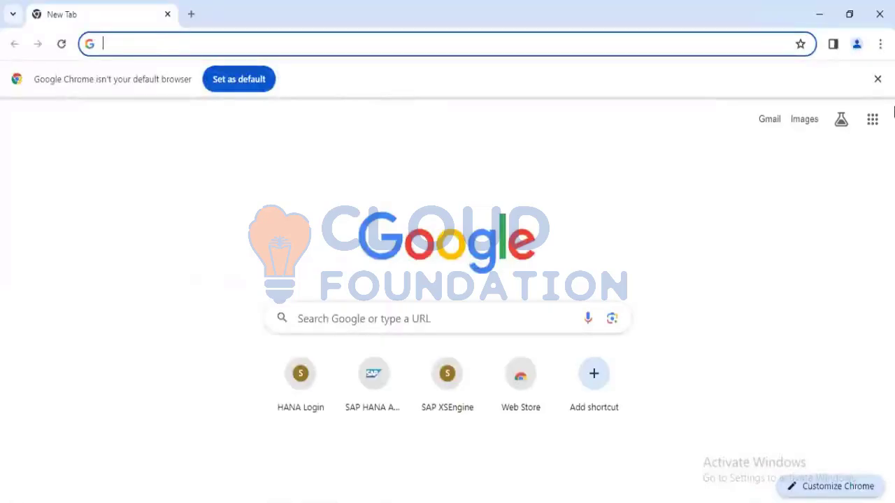
pyautogui.click(878, 79)
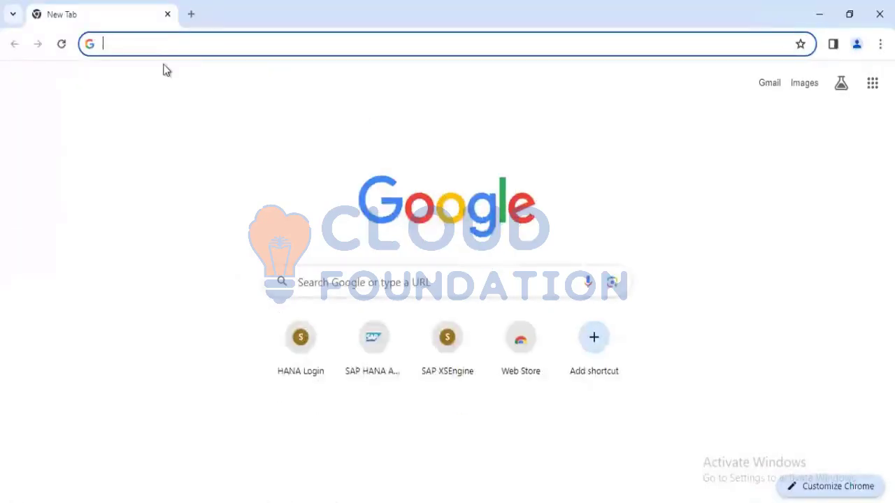
pyautogui.click(145, 45)
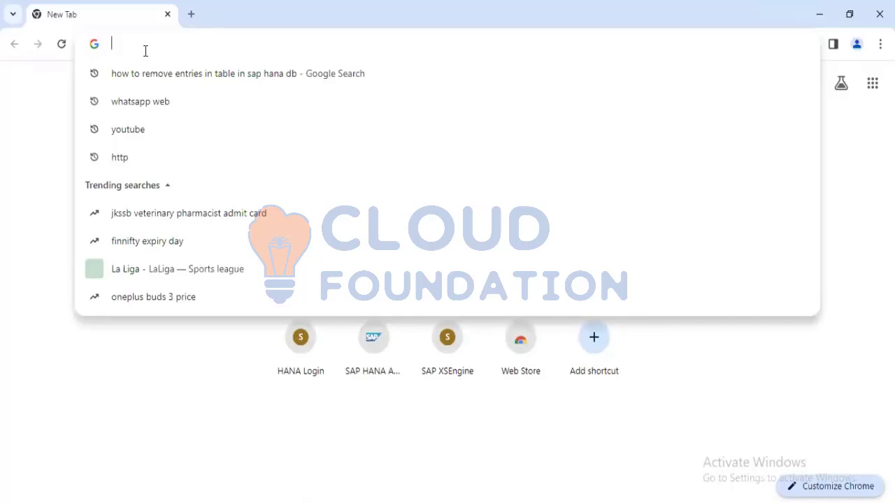
pyautogui.write('s4')
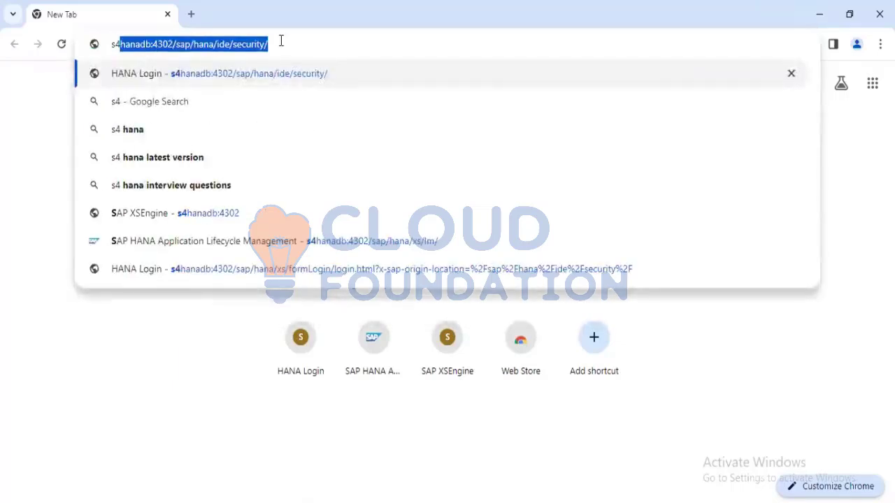
pyautogui.press('Right')
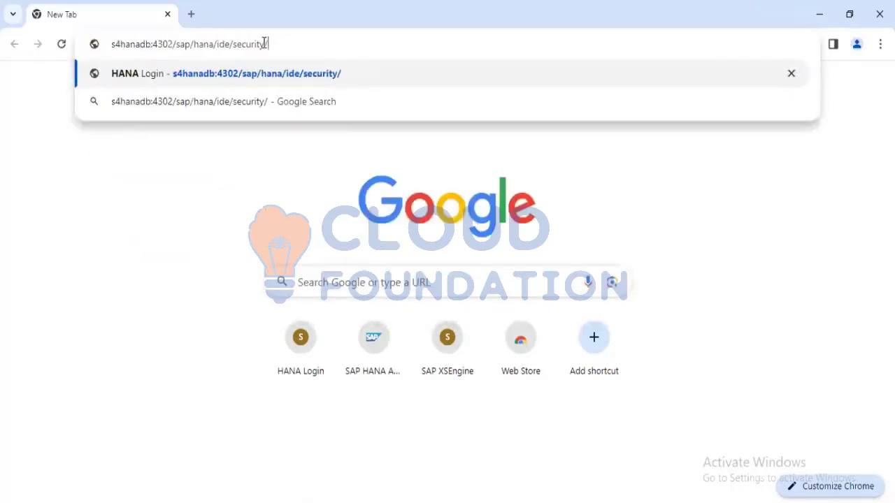
pyautogui.click(264, 43)
pyautogui.press('BackSpace')
pyautogui.press('BackSpace')
pyautogui.press('BackSpace')
pyautogui.press('BackSpace')
pyautogui.press('BackSpace')
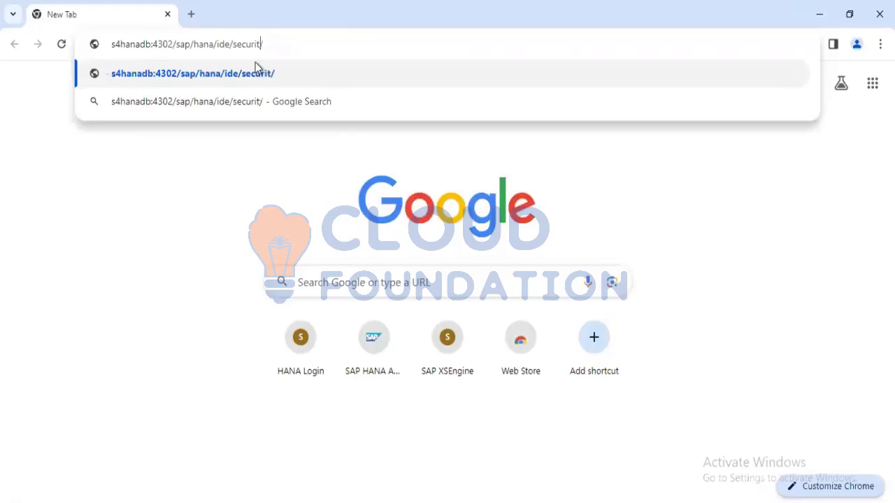
pyautogui.press('BackSpace')
pyautogui.press('BackSpace')
pyautogui.press('BackSpace')
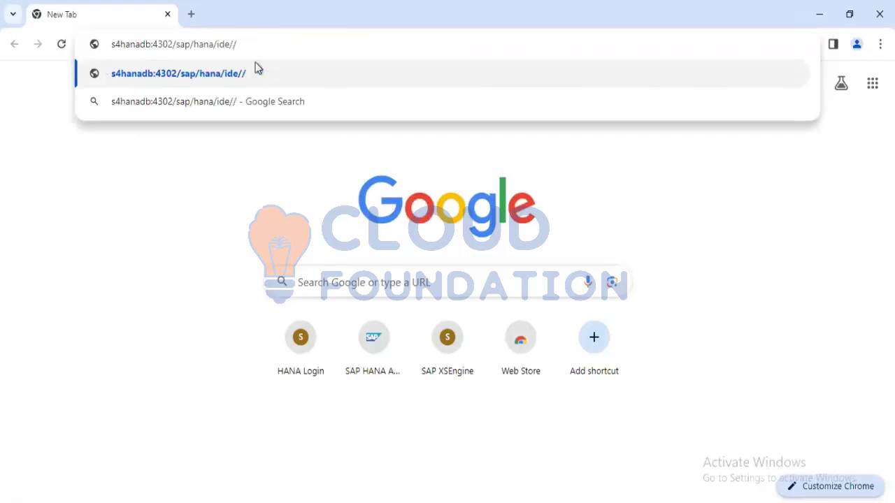
pyautogui.press('BackSpace')
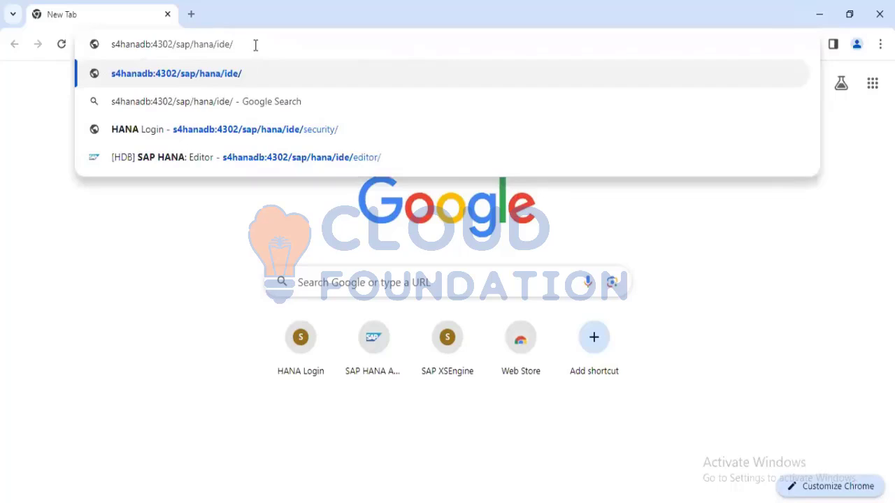
pyautogui.click(259, 159)
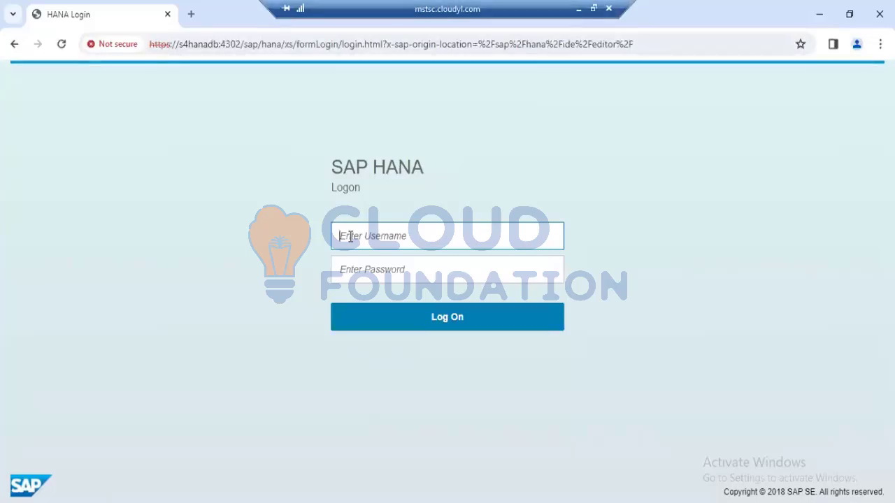
# Log on to the SAP HANA web editor as system with the account password
pyautogui.write('system')
pyautogui.press('Tab')
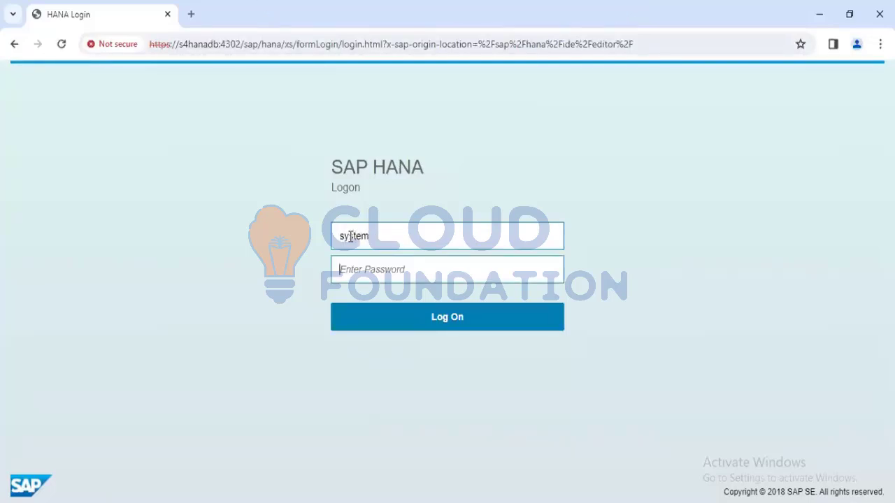
pyautogui.write('M')
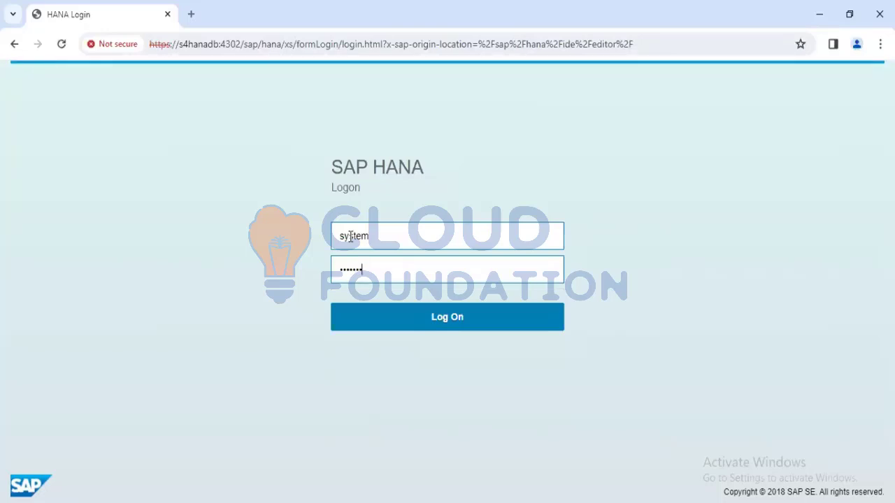
pyautogui.press('BackSpace')
pyautogui.press('BackSpace')
pyautogui.press('BackSpace')
pyautogui.press('BackSpace')
pyautogui.press('BackSpace')
pyautogui.press('BackSpace')
pyautogui.press('Return')
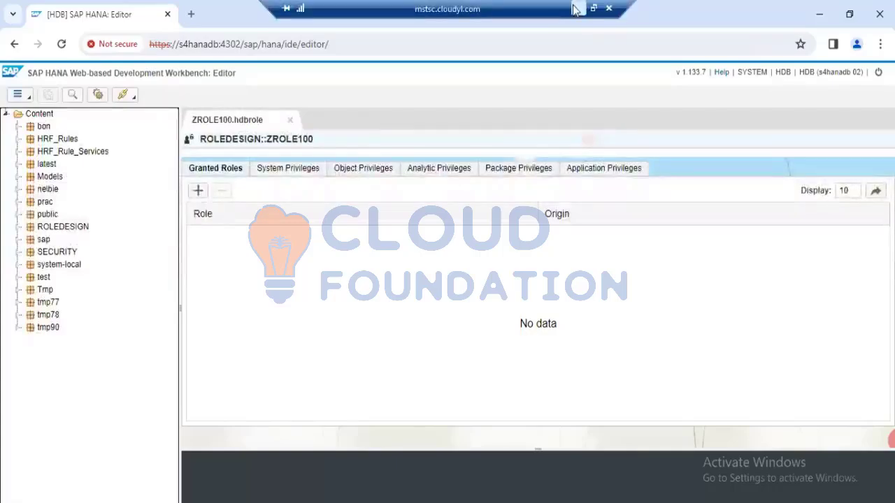
# Examine the host, port and path in the web editor's address s4hanadb:4302/sap/hana/ide/editor/
pyautogui.click(577, 9)
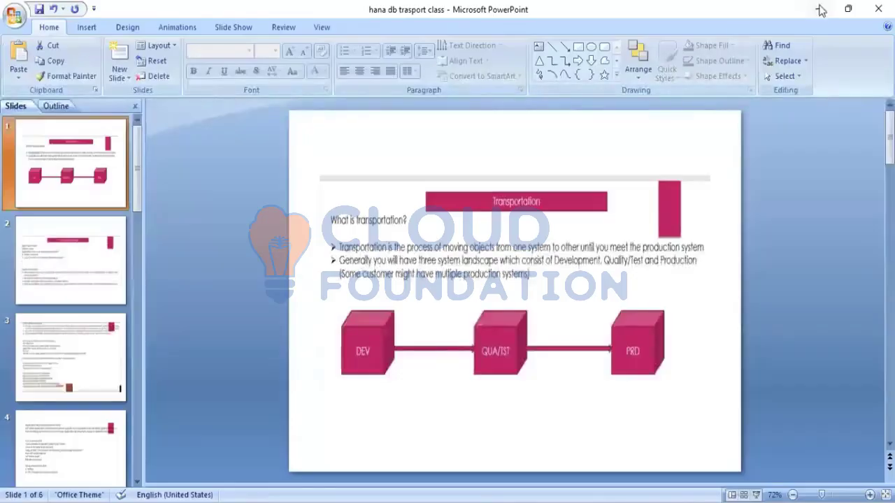
pyautogui.click(821, 10)
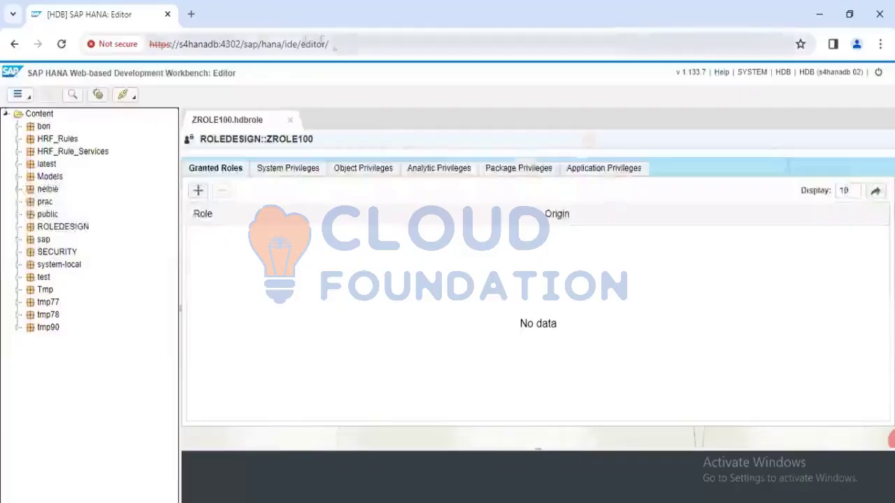
pyautogui.click(330, 44)
pyautogui.moveTo(330, 44); pyautogui.dragTo(139, 55)
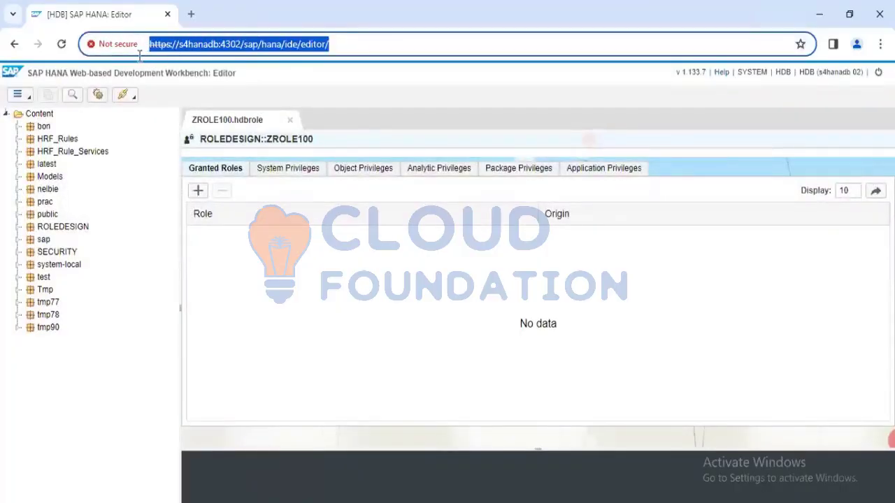
pyautogui.click(197, 46)
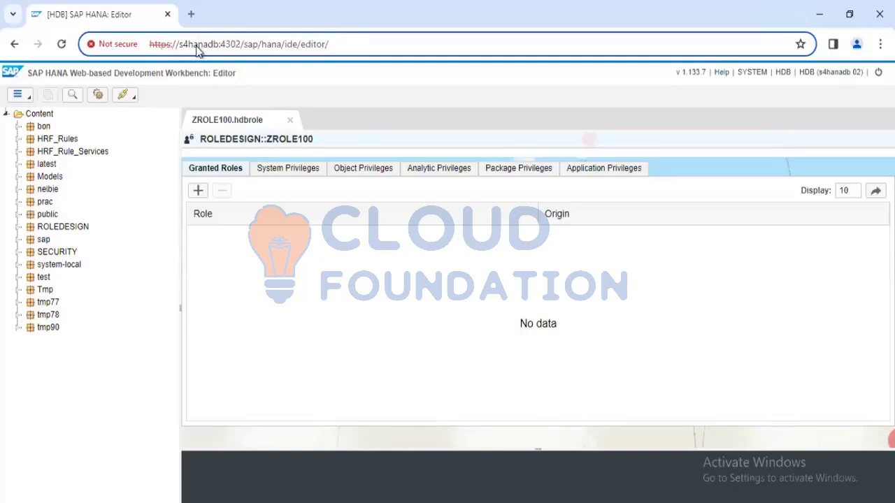
pyautogui.doubleClick(218, 44)
pyautogui.moveTo(221, 44); pyautogui.dragTo(242, 59)
pyautogui.doubleClick(344, 46)
pyautogui.moveTo(339, 46); pyautogui.dragTo(106, 58)
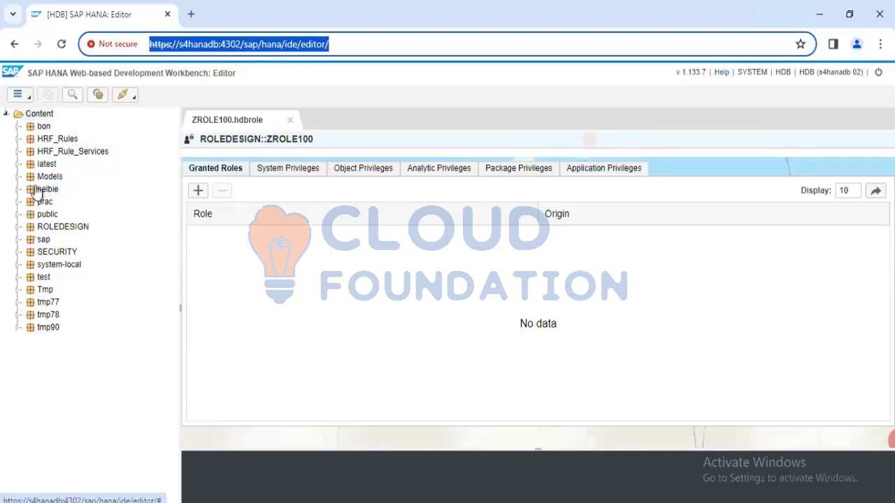
# View the SECURITY package and return to the granted roles of the ZROLE100 design-time role
pyautogui.click(42, 257)
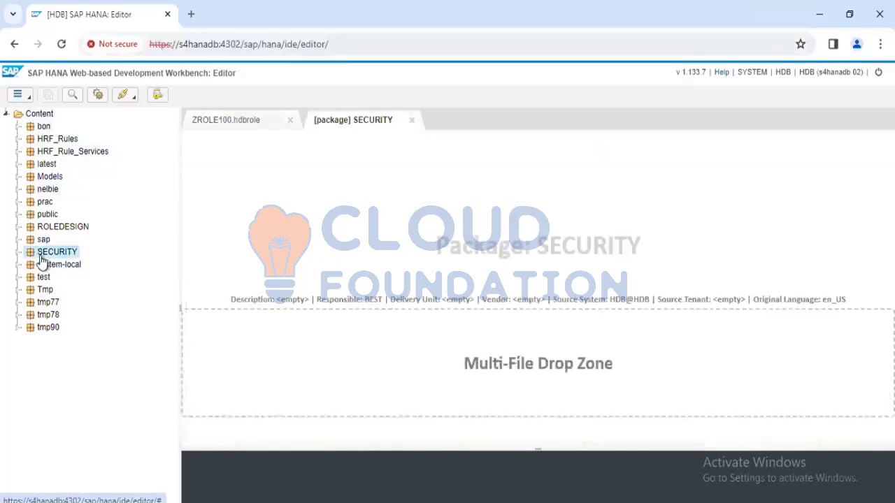
pyautogui.click(40, 115)
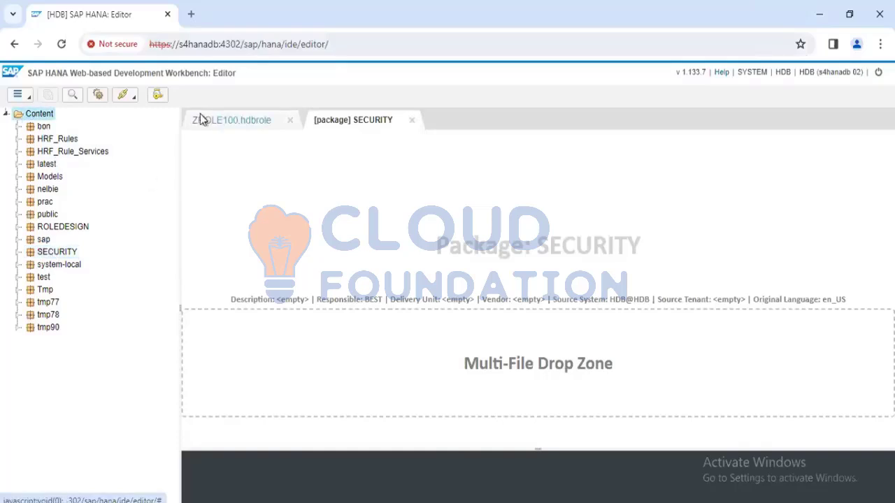
pyautogui.click(231, 121)
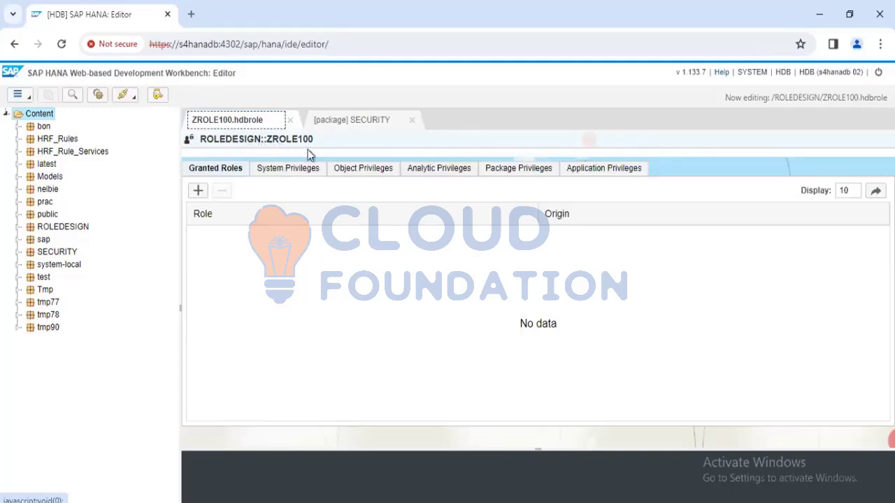
pyautogui.click(239, 175)
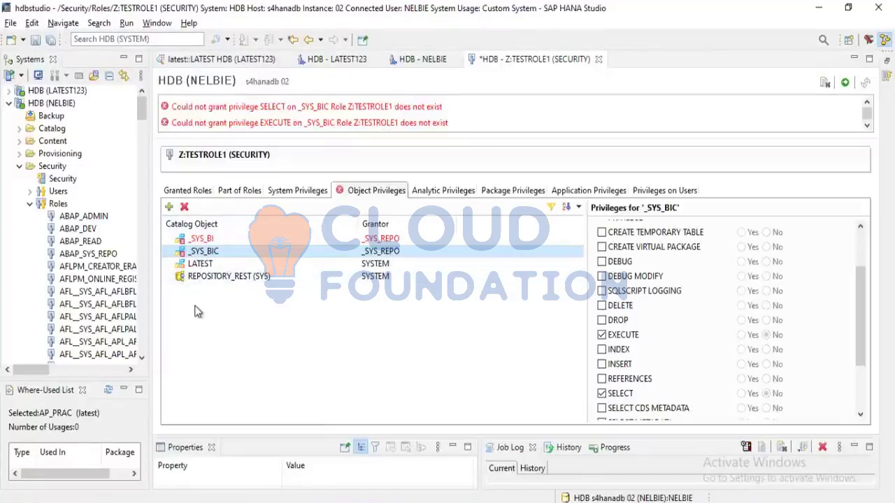
# Switch back to SAP HANA Studio and look through the catalog schemas and the security roles' available commands in the systems tree
pyautogui.scroll(-15, 53, 318)
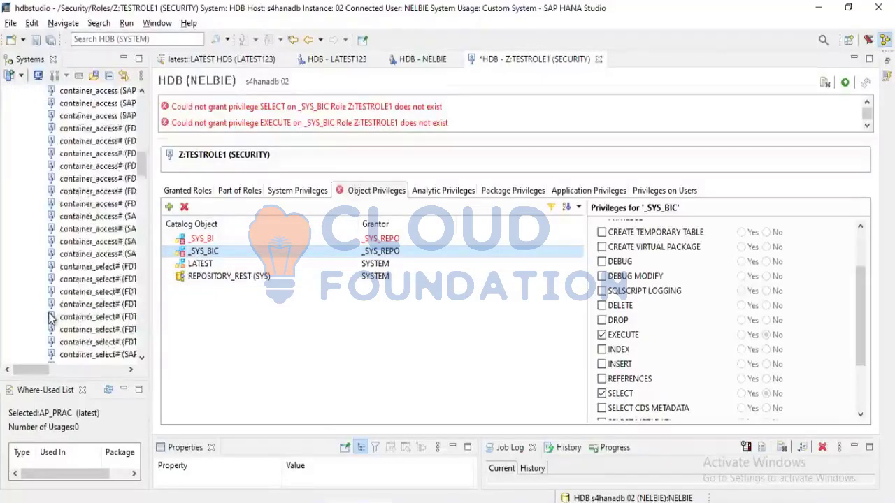
pyautogui.scroll(-20, 50, 318)
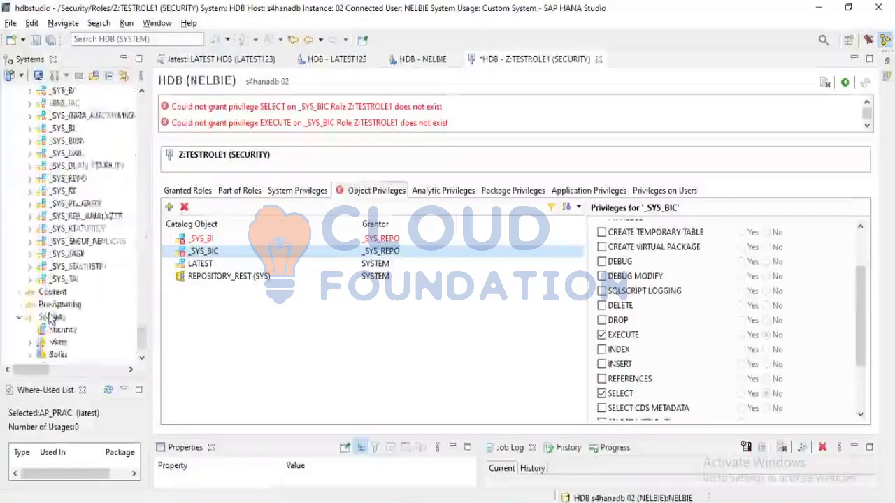
pyautogui.scroll(1, 53, 316)
pyautogui.scroll(-1, 54, 315)
pyautogui.scroll(1, 54, 314)
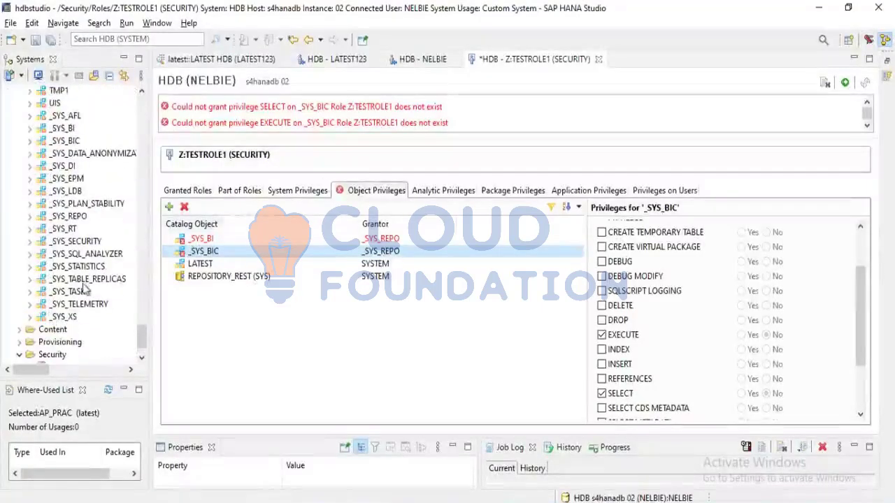
pyautogui.scroll(-1, 65, 342)
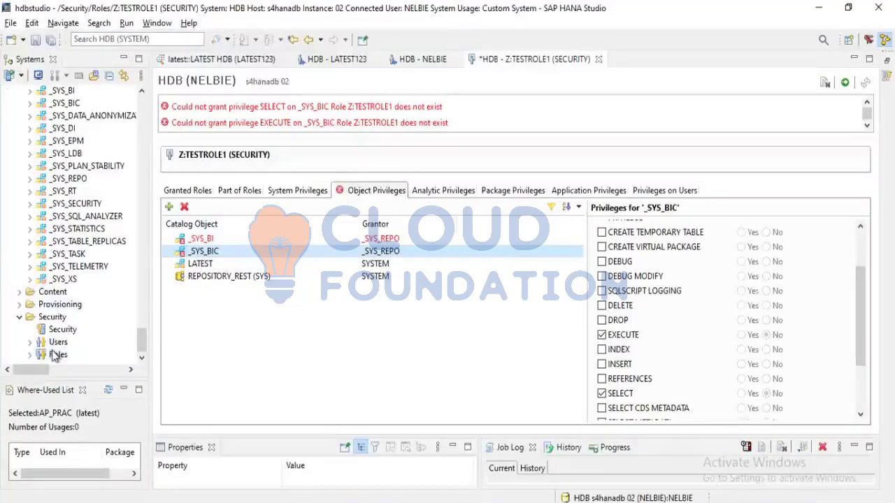
pyautogui.rightClick(56, 355)
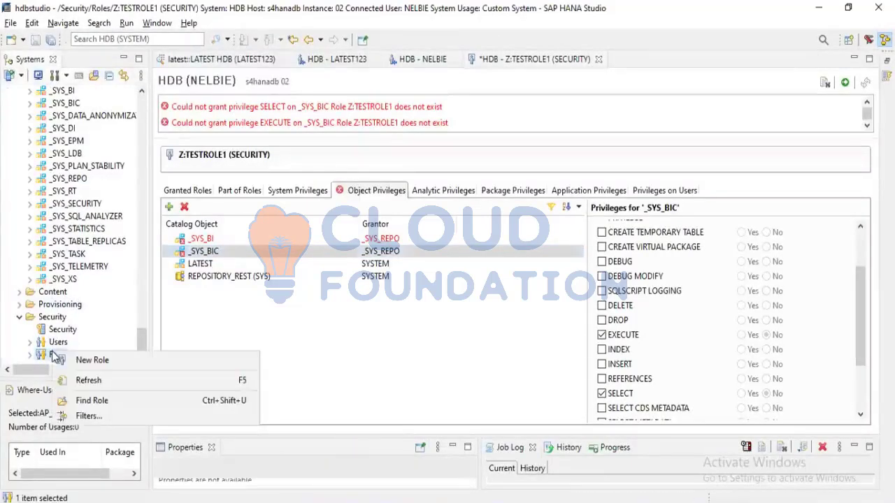
pyautogui.click(266, 296)
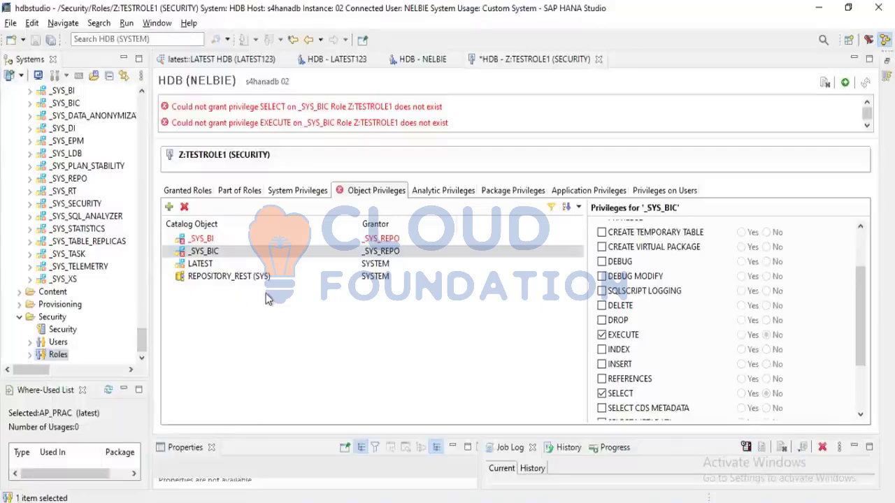
pyautogui.scroll(10, 88, 299)
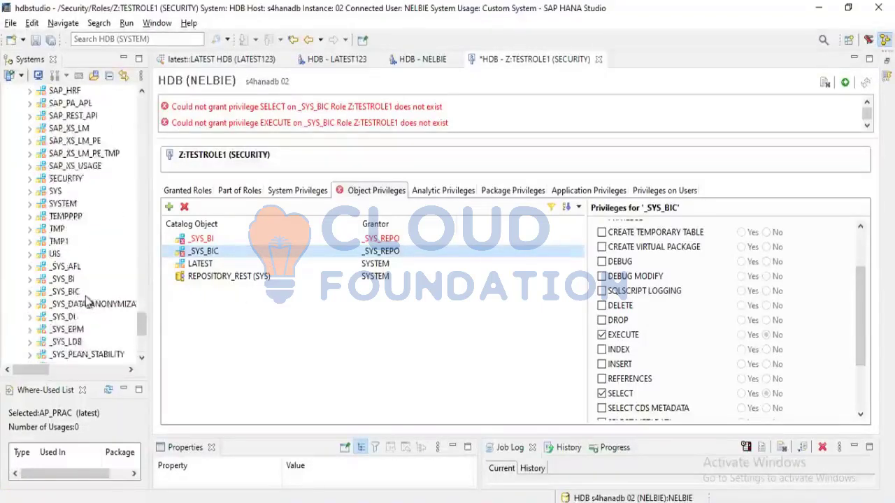
pyautogui.scroll(1, 88, 300)
pyautogui.scroll(-7, 85, 299)
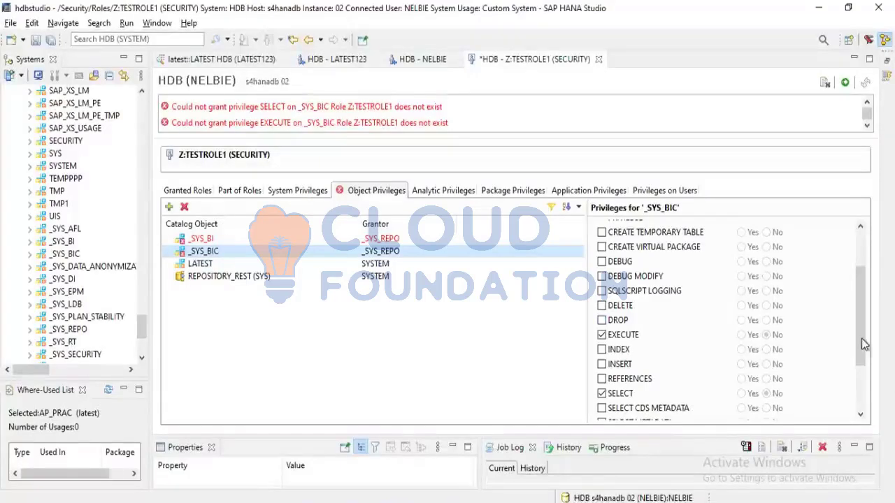
# Look over the object privileges offered for _SYS_BIC in Z:TESTROLE1 and the catalog schemas under HDB (SYSTEM)
pyautogui.scroll(2, 860, 330)
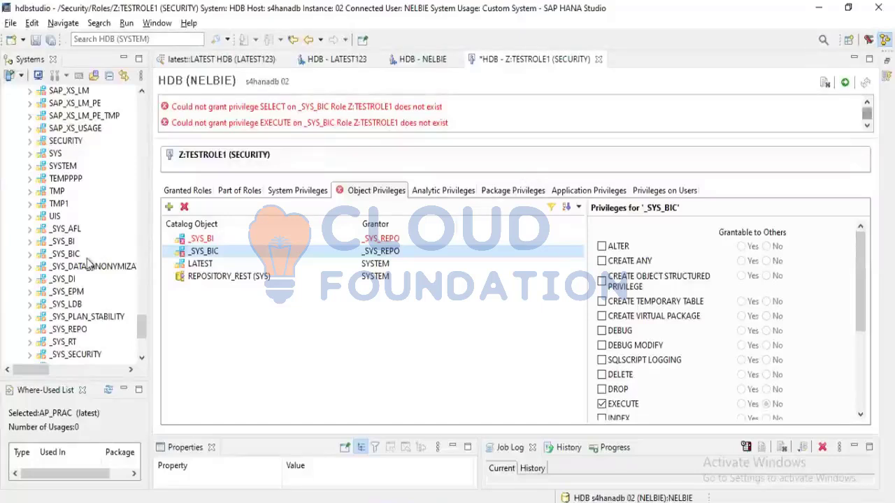
pyautogui.scroll(10, 88, 262)
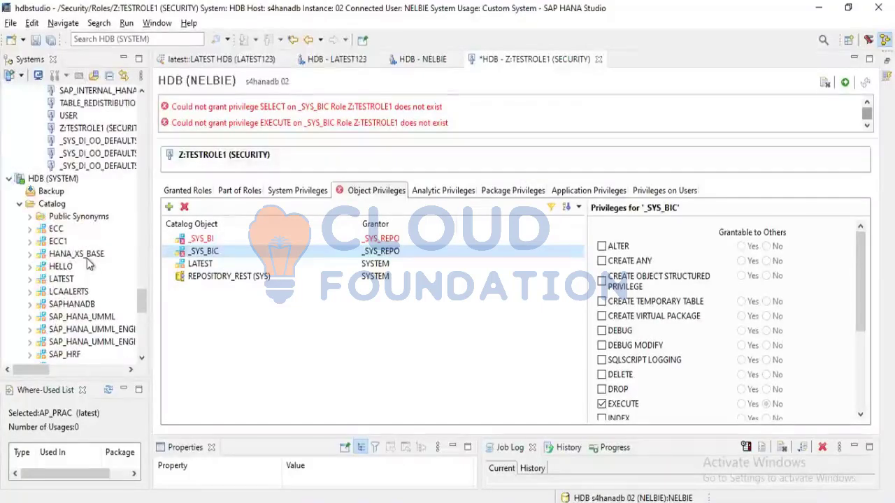
pyautogui.scroll(-1, 88, 262)
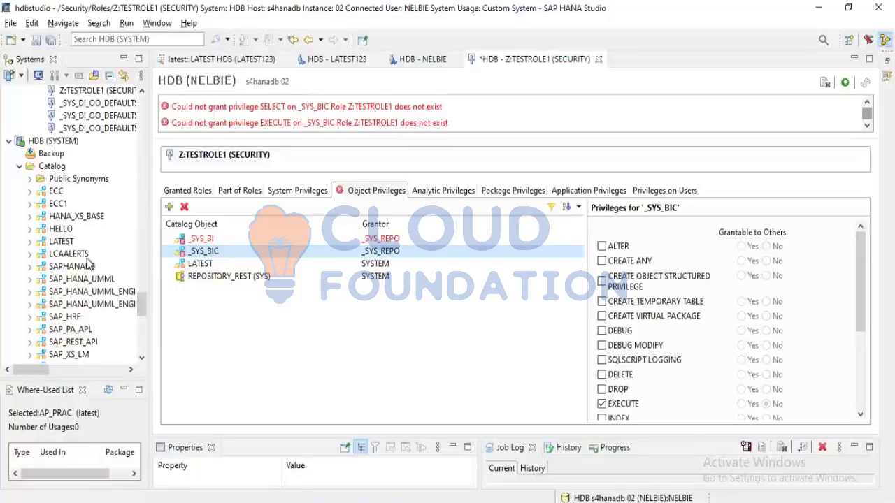
# Switch to the SAP HANA web editor, open the role selection for ZROLE100's granted roles, and examine the list of run-time roles
pyautogui.hotkey('alt', 'Tab')
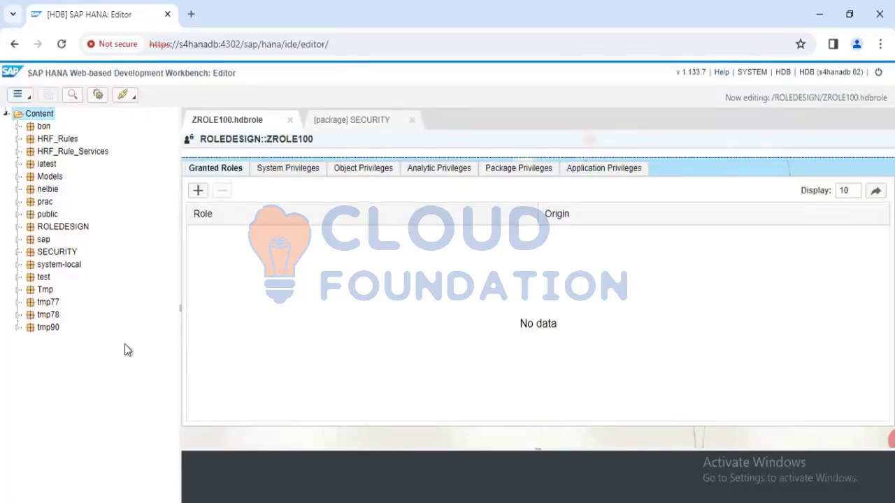
pyautogui.click(198, 191)
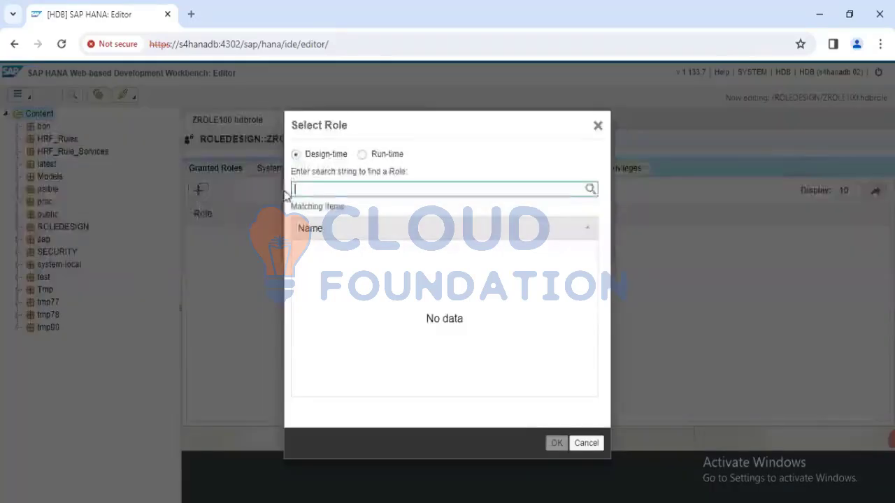
pyautogui.click(362, 155)
pyautogui.scroll(-15, 330, 305)
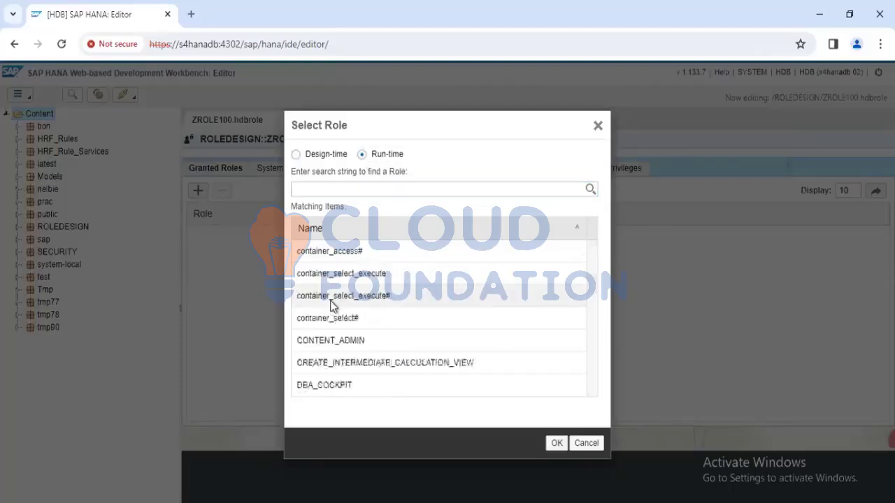
pyautogui.scroll(-10, 331, 305)
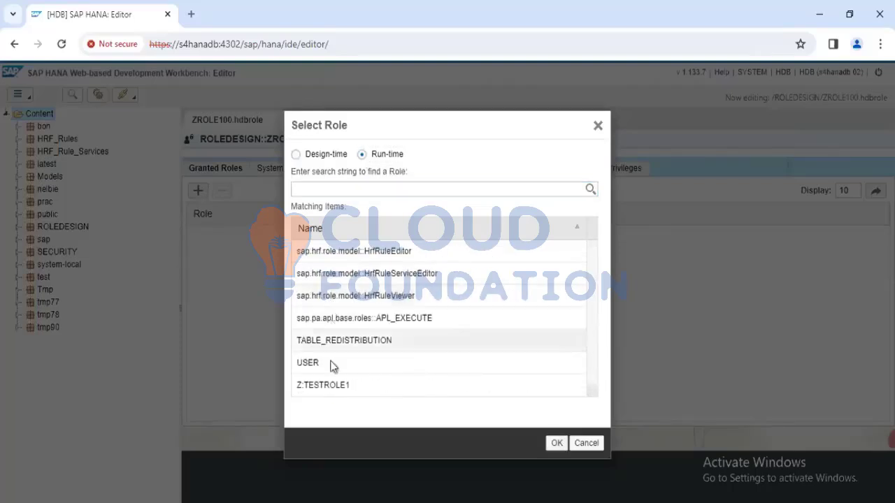
pyautogui.scroll(8, 352, 287)
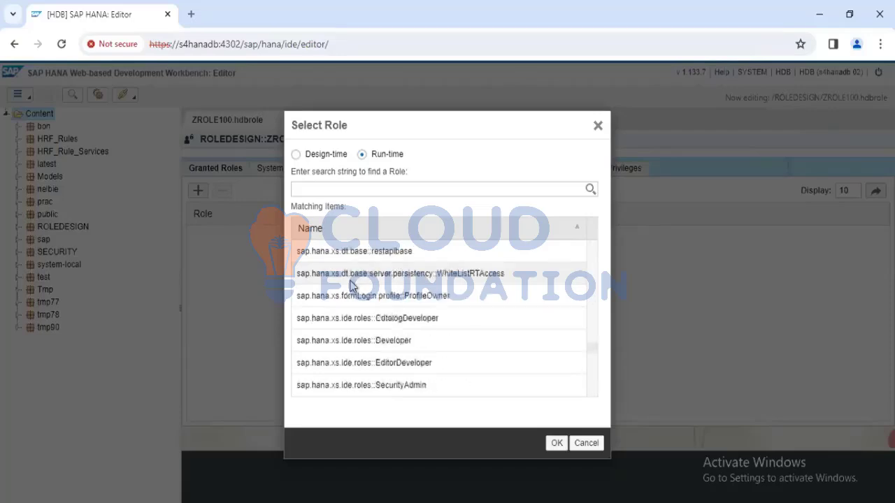
pyautogui.scroll(-6, 352, 287)
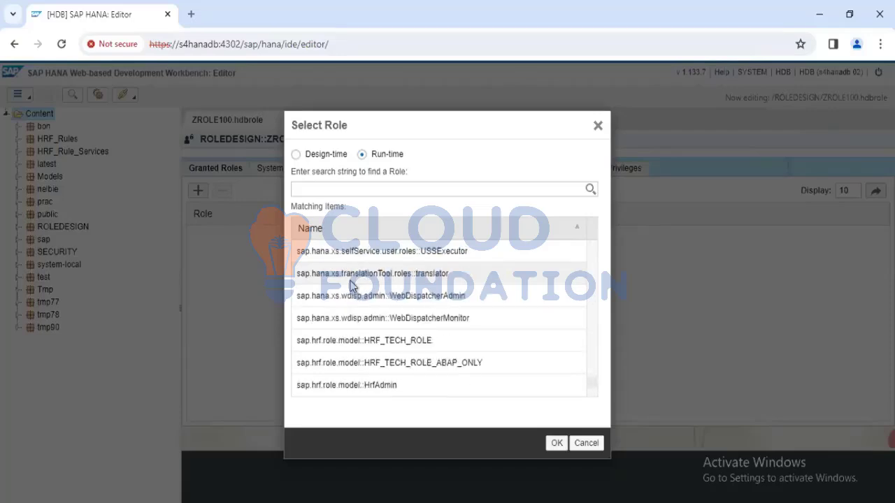
pyautogui.scroll(-2, 352, 287)
pyautogui.scroll(-1, 352, 286)
pyautogui.scroll(10, 352, 286)
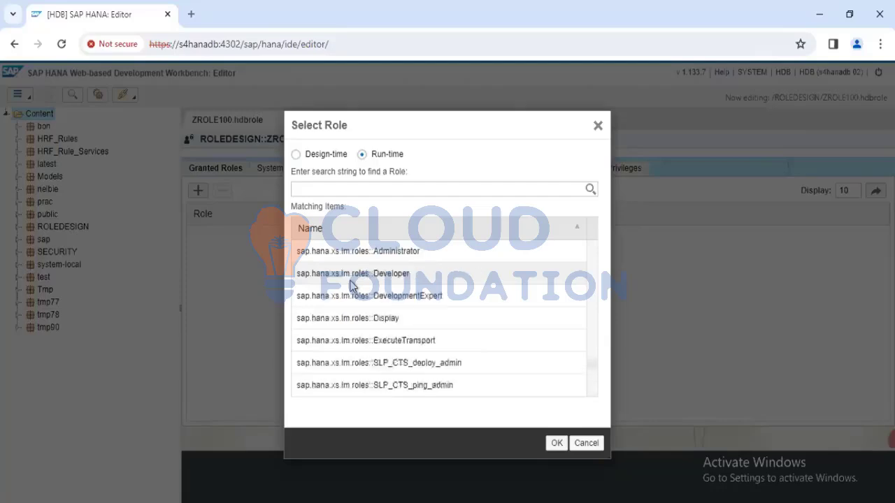
pyautogui.scroll(2, 352, 286)
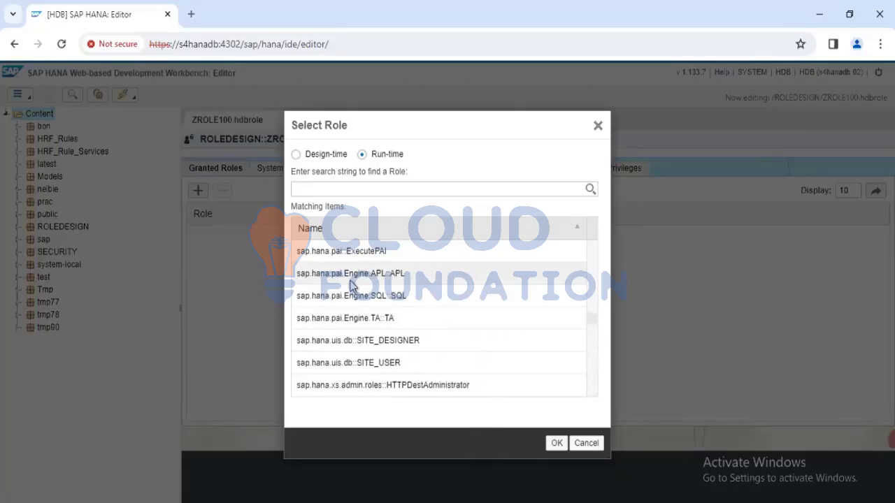
pyautogui.scroll(8, 352, 287)
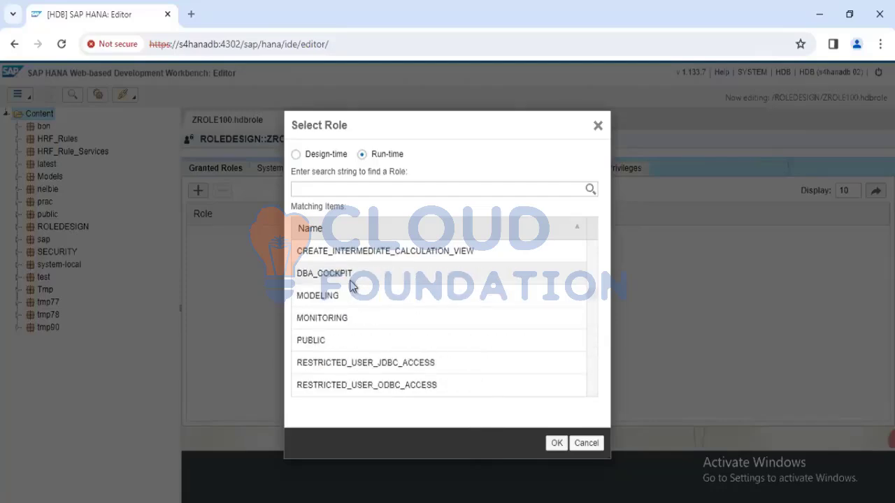
pyautogui.scroll(3, 352, 287)
pyautogui.scroll(-1, 351, 285)
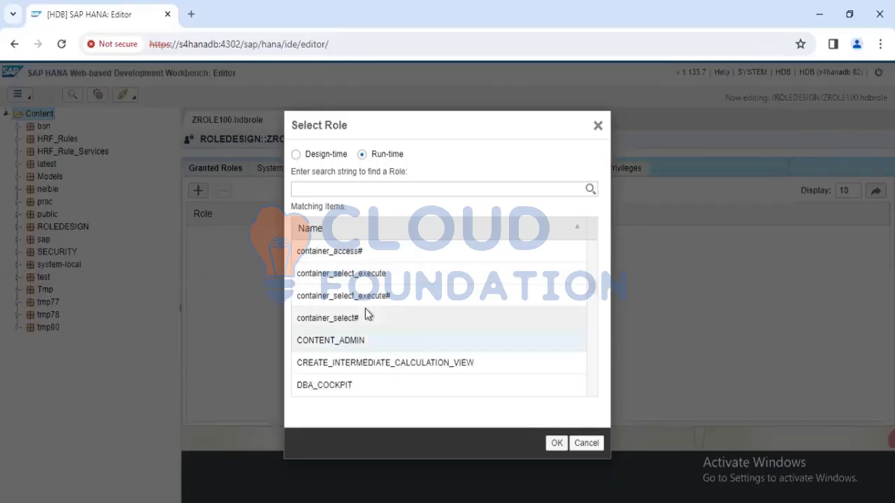
pyautogui.scroll(3, 366, 314)
pyautogui.scroll(3, 365, 314)
pyautogui.scroll(5, 365, 314)
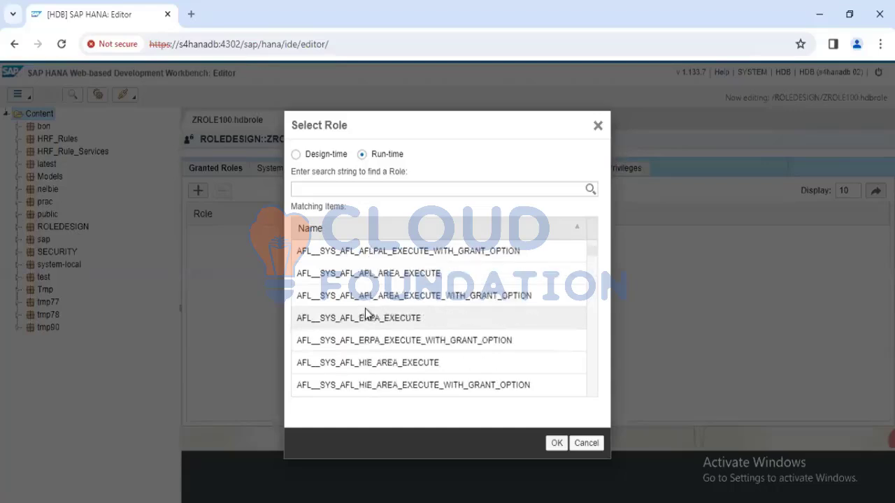
pyautogui.scroll(-2, 366, 315)
pyautogui.scroll(2, 367, 316)
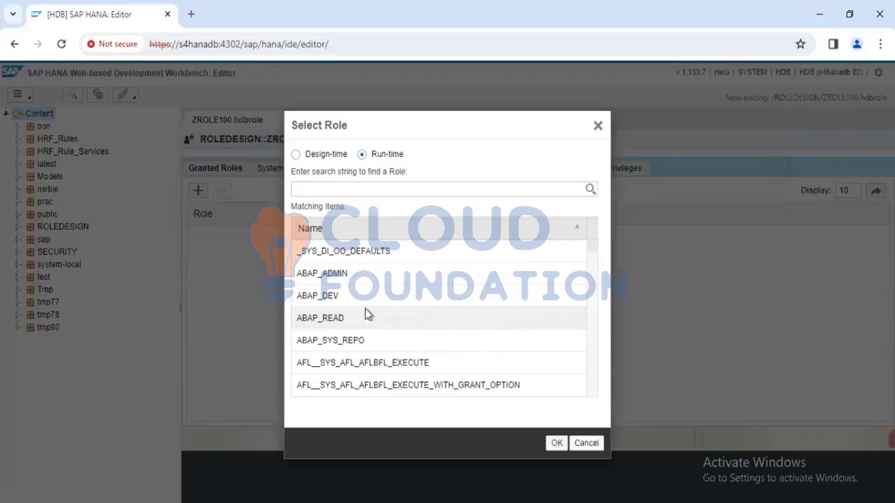
pyautogui.scroll(-15, 366, 314)
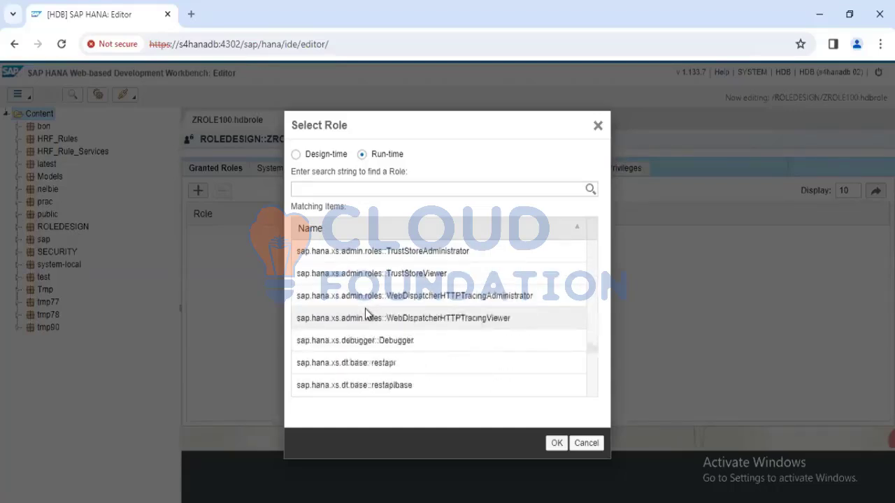
pyautogui.scroll(-3, 365, 315)
# Search the roles for "user", compare the design-time and run-time matches, and grant the run-time role USER to ZROLE100
pyautogui.click(320, 189)
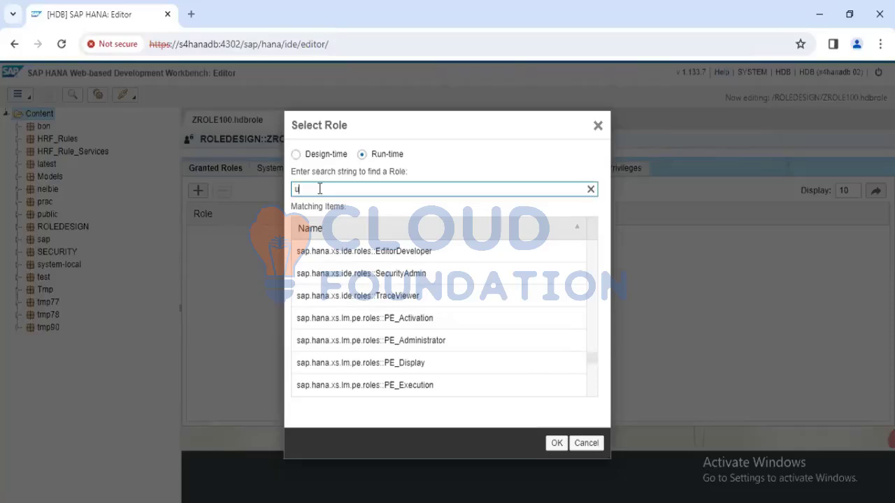
pyautogui.write('user')
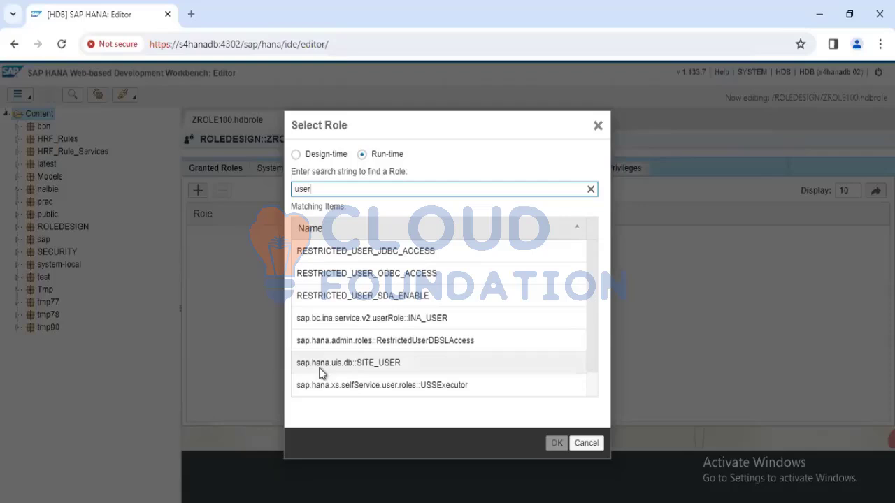
pyautogui.scroll(-1, 321, 373)
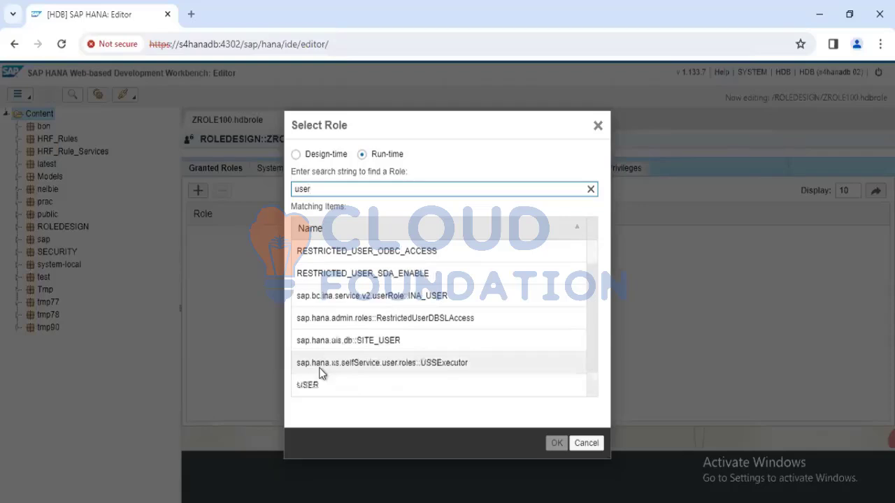
pyautogui.scroll(1, 366, 324)
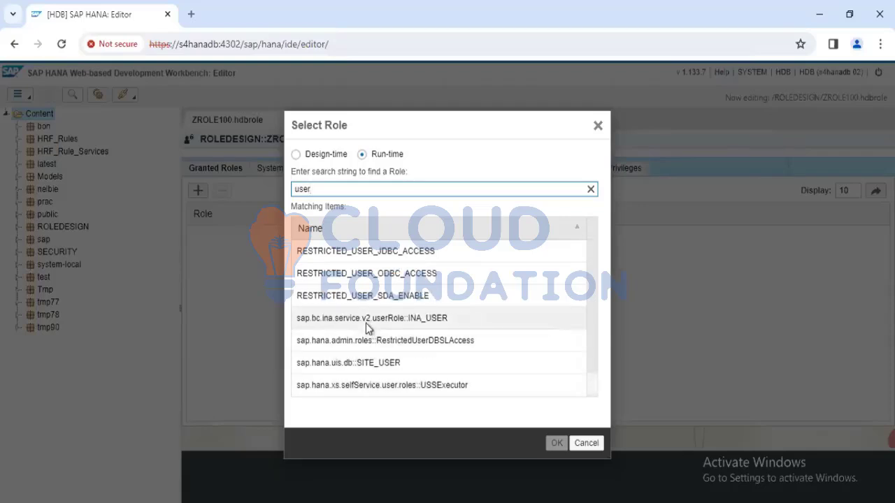
pyautogui.scroll(-1, 595, 385)
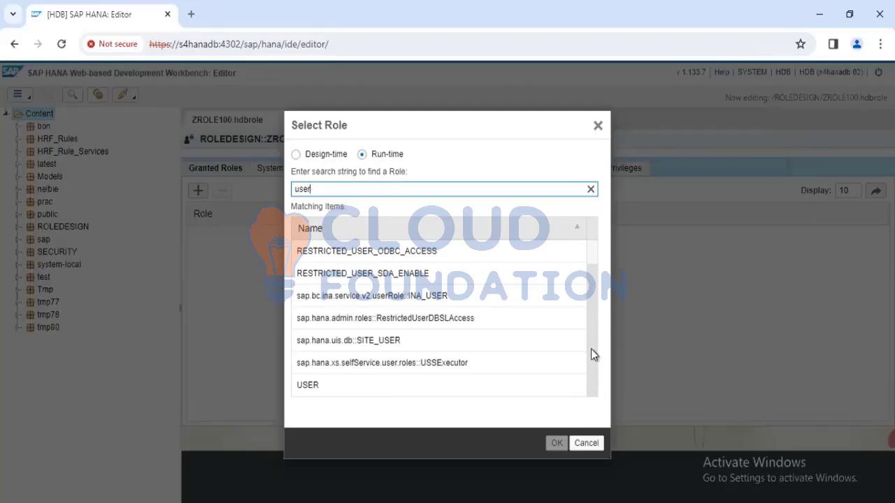
pyautogui.scroll(1, 593, 260)
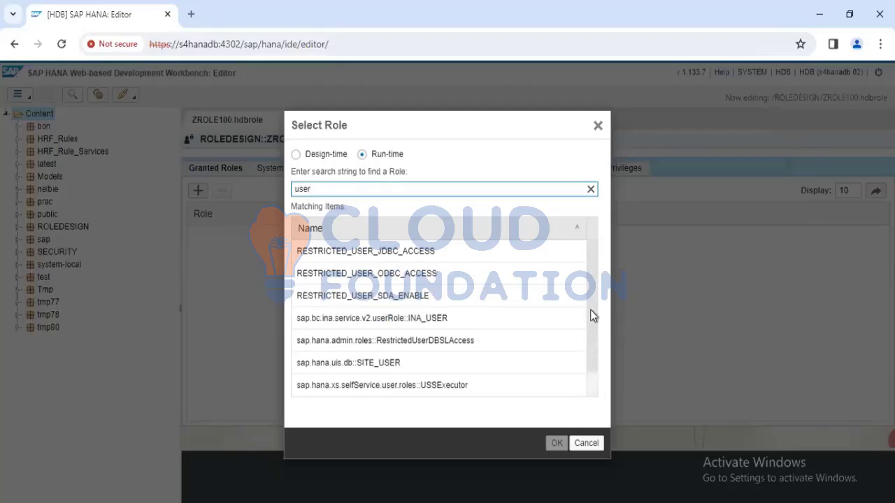
pyautogui.click(300, 154)
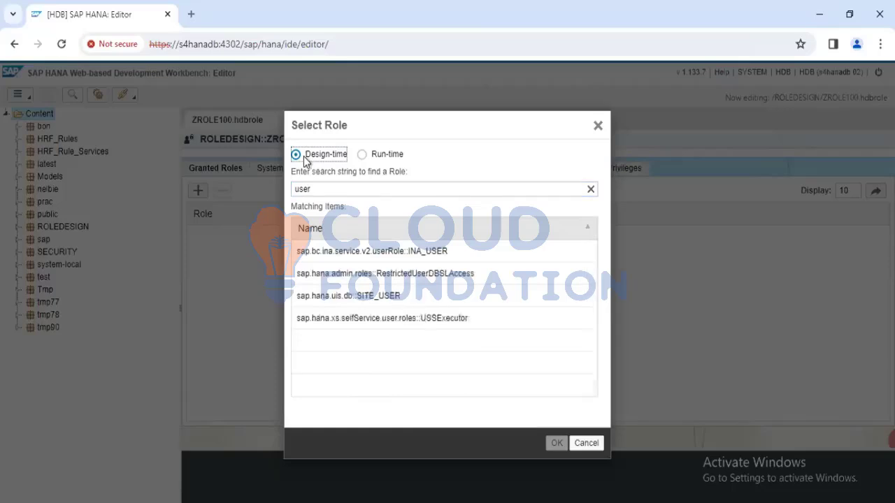
pyautogui.click(363, 154)
pyautogui.scroll(-1, 330, 367)
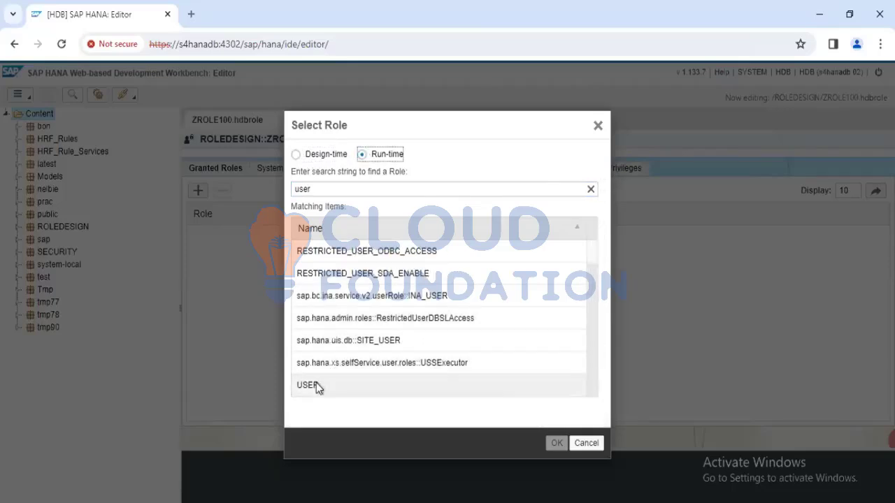
pyautogui.click(315, 388)
pyautogui.click(556, 445)
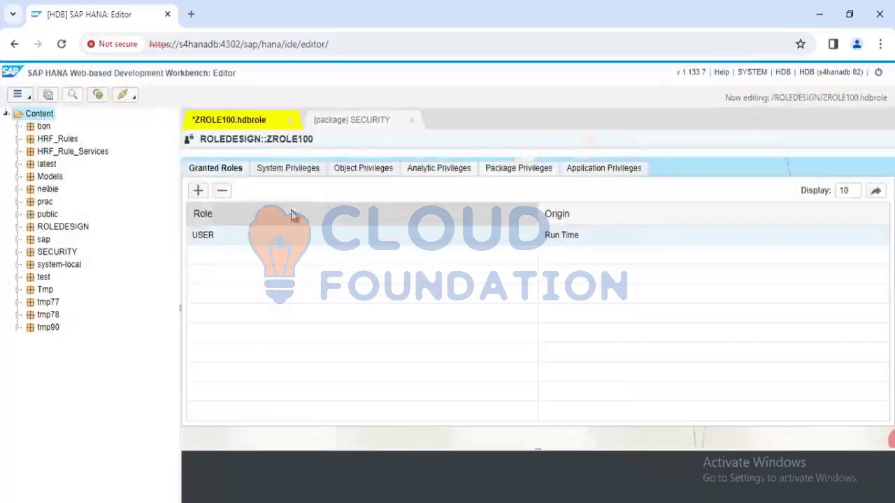
# Review ZROLE100's system privileges and its object privileges on REPOSITORY_REST(SYS), _SYS_BI and _SYS_BIC
pyautogui.click(279, 171)
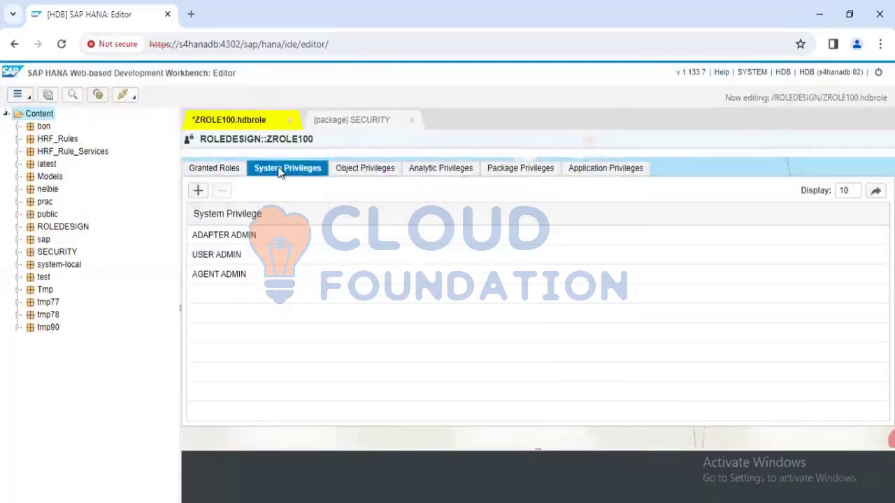
pyautogui.click(221, 258)
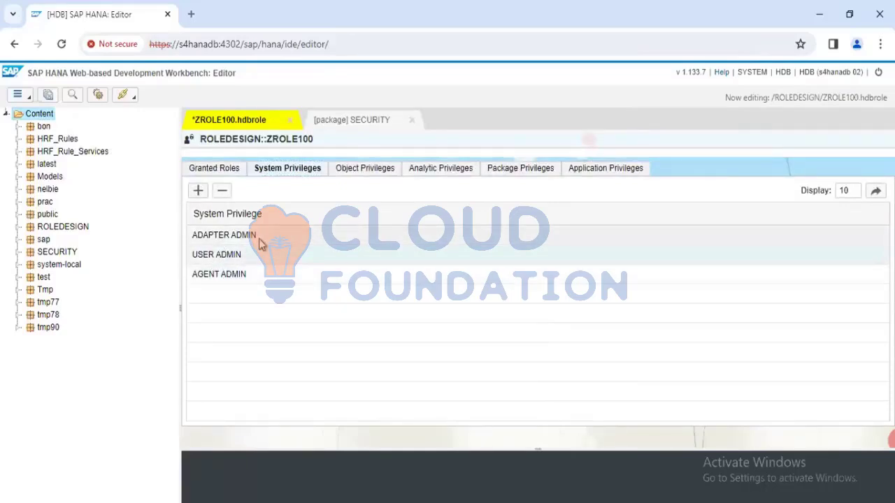
pyautogui.click(363, 171)
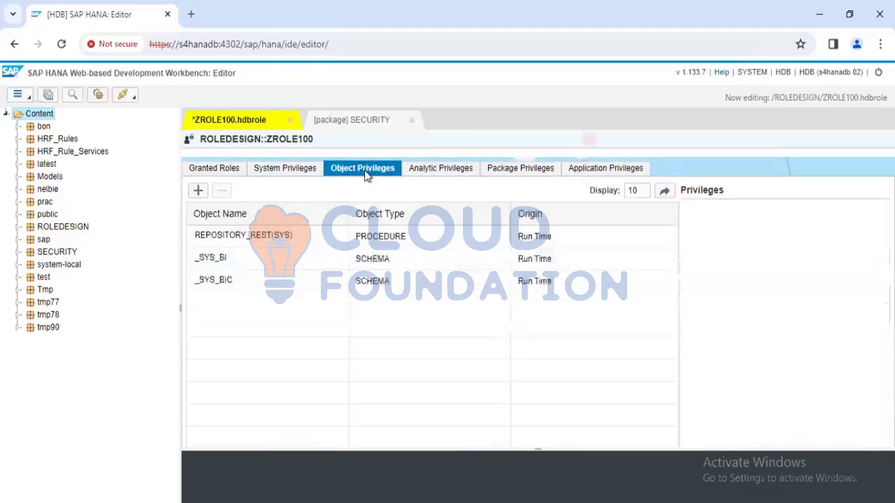
pyautogui.click(258, 249)
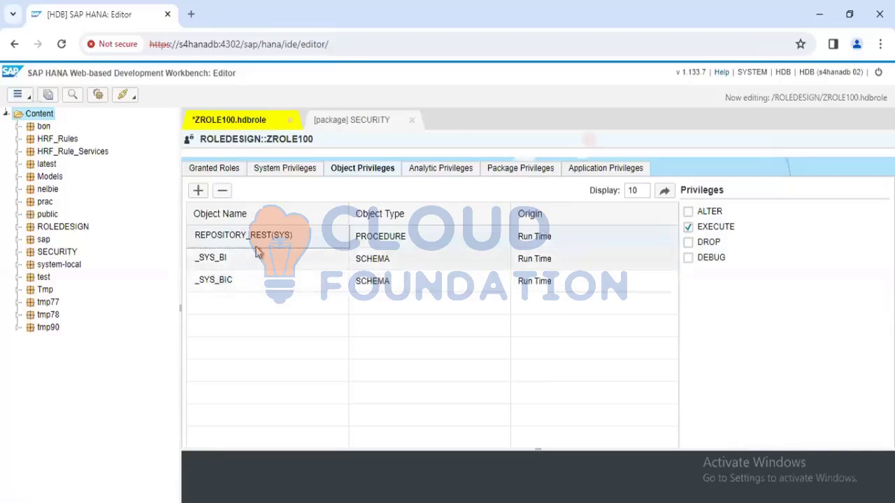
pyautogui.click(256, 245)
pyautogui.click(256, 246)
pyautogui.click(250, 258)
pyautogui.click(244, 274)
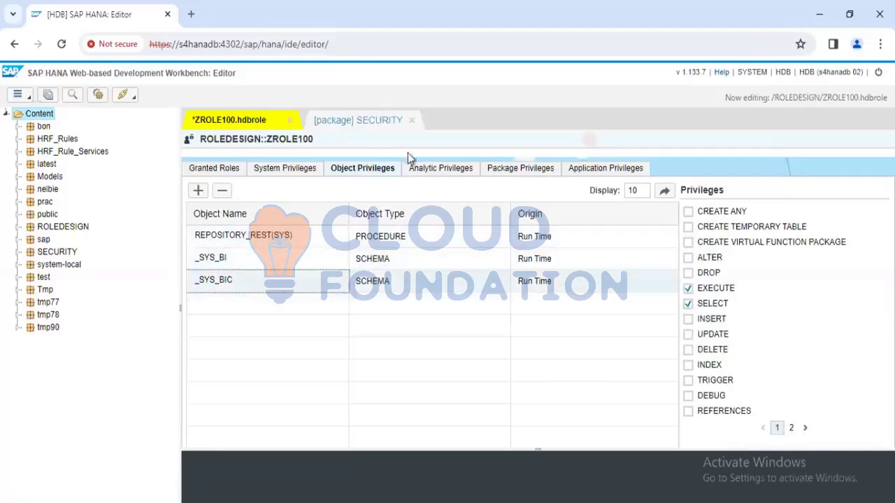
# Add the run-time analytic privilege latest/AP_PRAC to ZROLE100
pyautogui.click(437, 167)
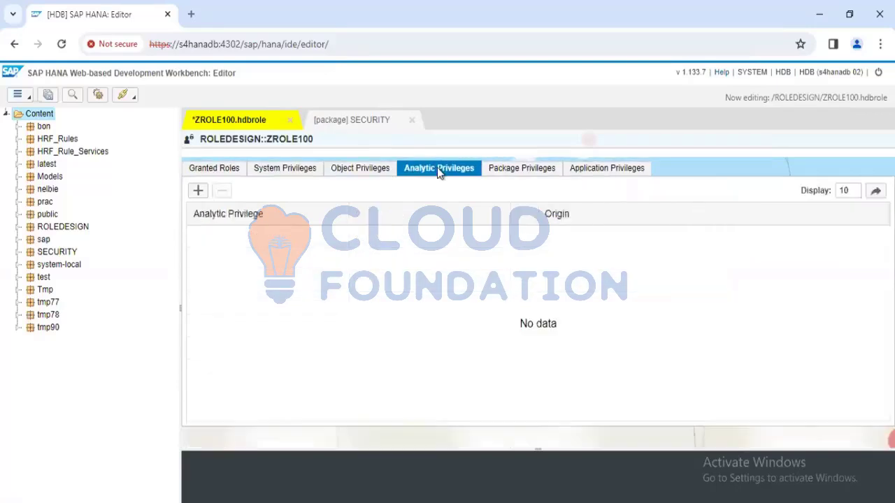
pyautogui.click(510, 171)
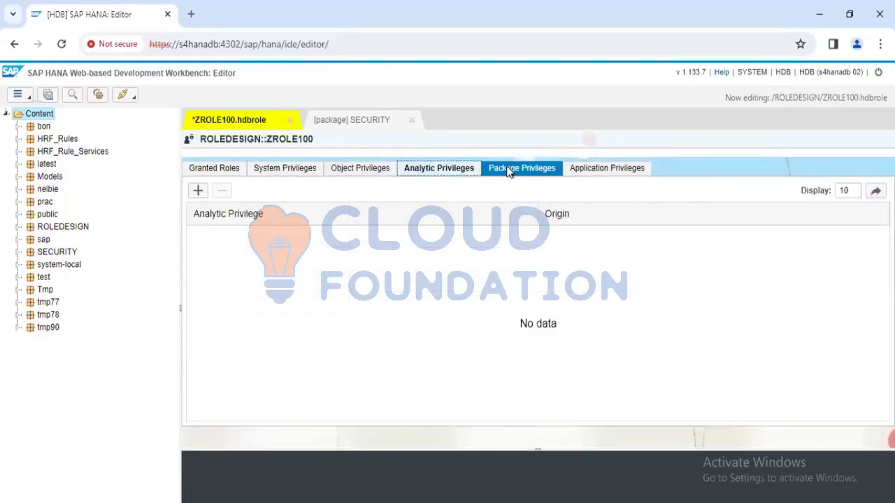
pyautogui.click(446, 173)
pyautogui.click(385, 171)
pyautogui.click(431, 174)
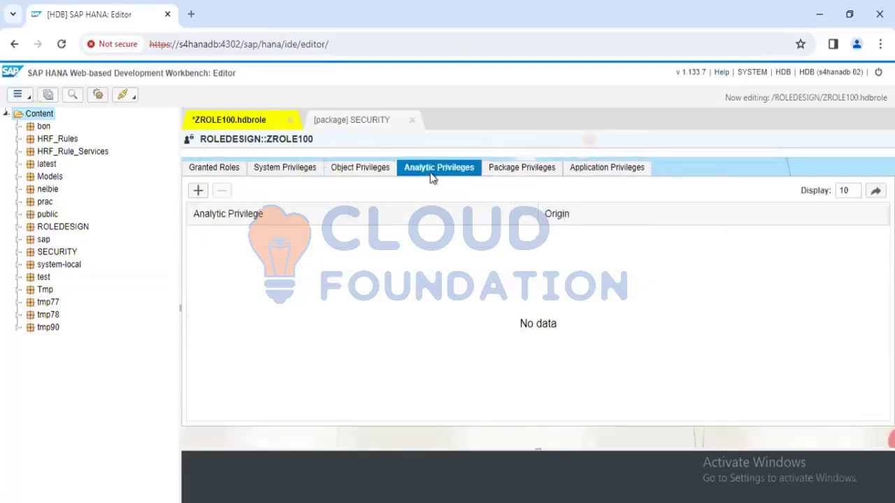
pyautogui.click(197, 191)
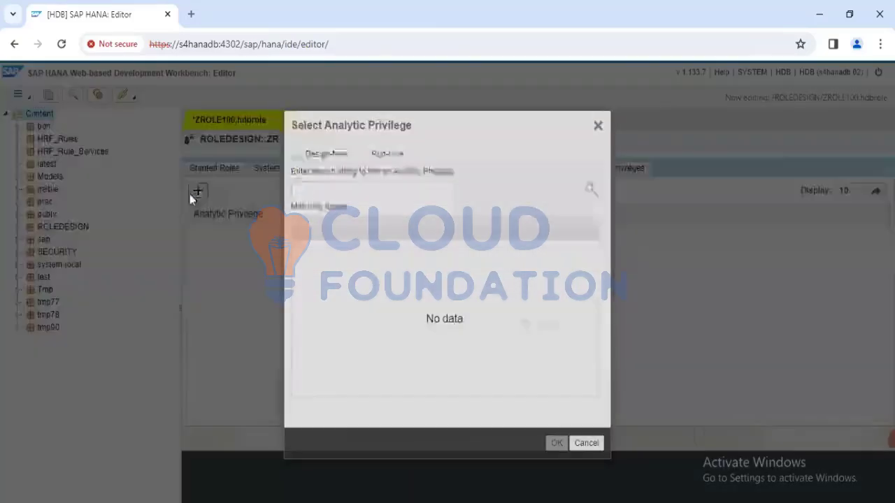
pyautogui.click(363, 154)
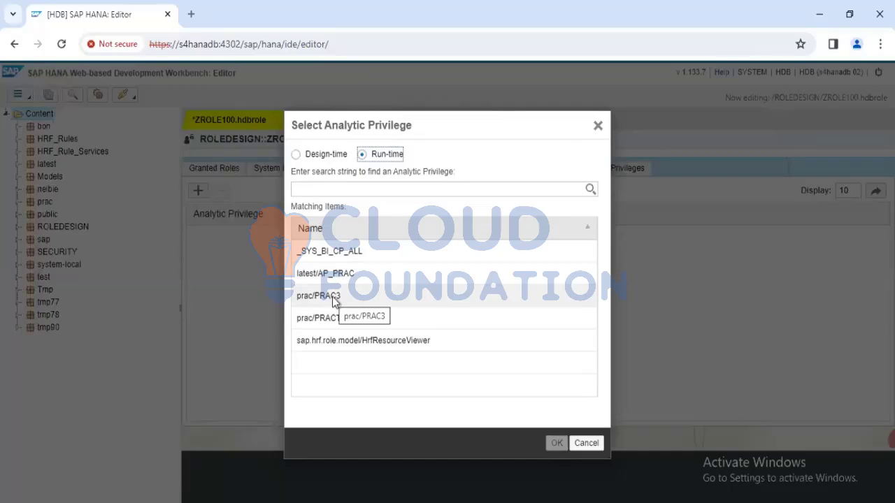
pyautogui.click(361, 277)
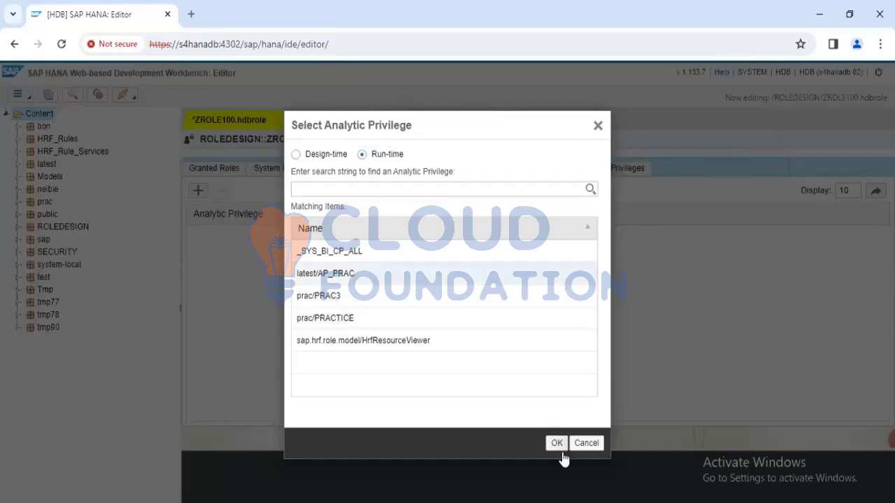
pyautogui.click(556, 445)
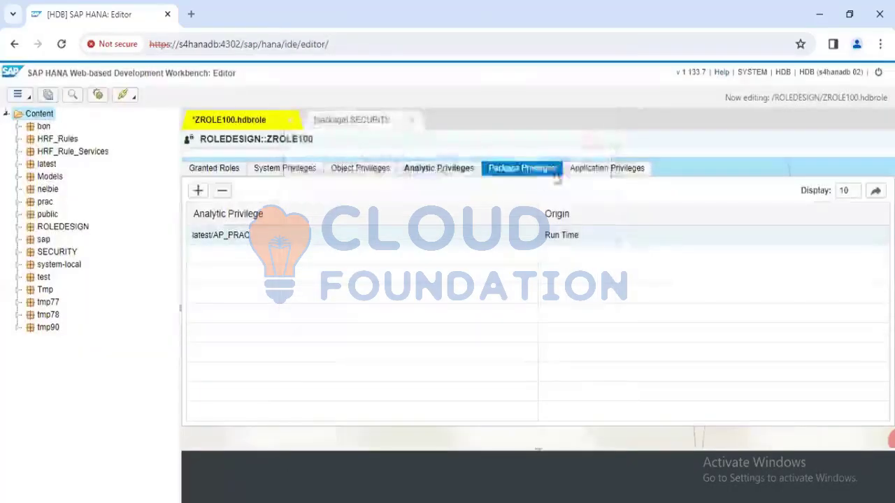
# Open the package selection for ZROLE100's package privileges, search for "latest", and select the package latest
pyautogui.click(521, 169)
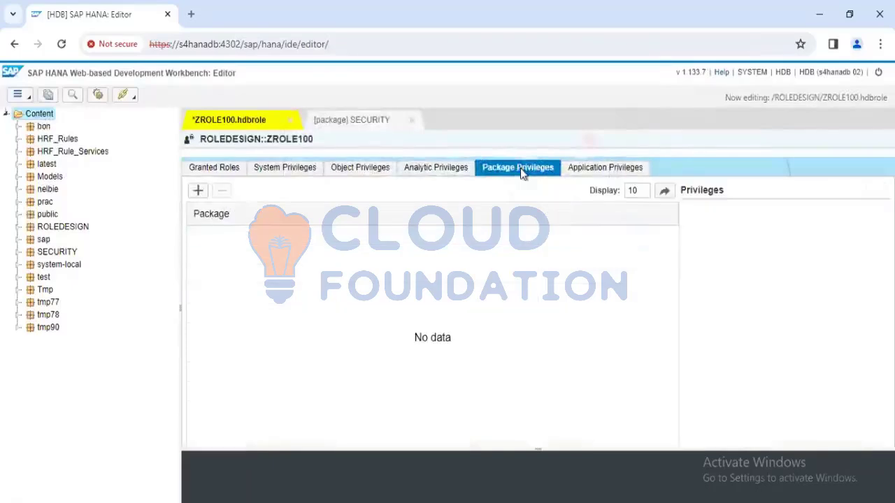
pyautogui.click(198, 192)
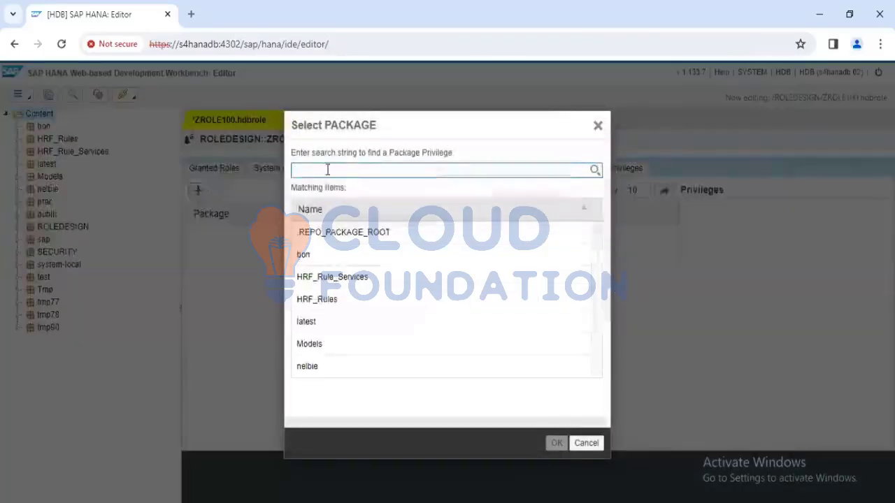
pyautogui.write('lat')
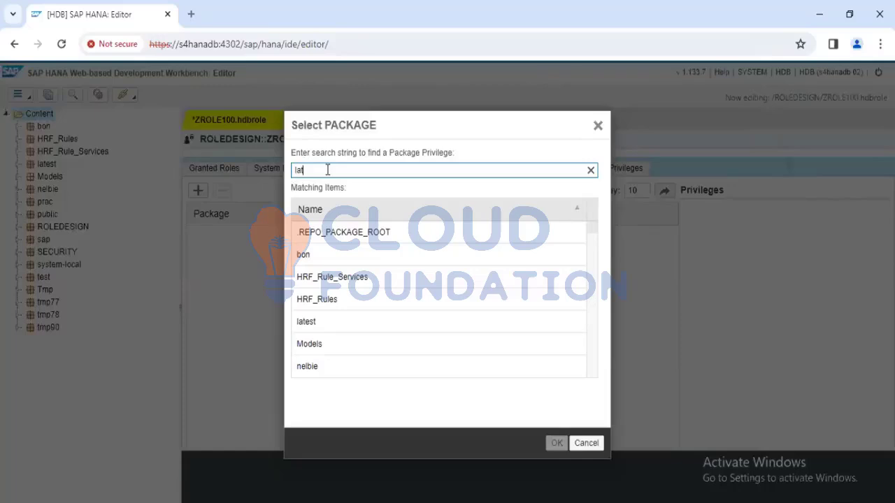
pyautogui.write('est')
pyautogui.click(329, 237)
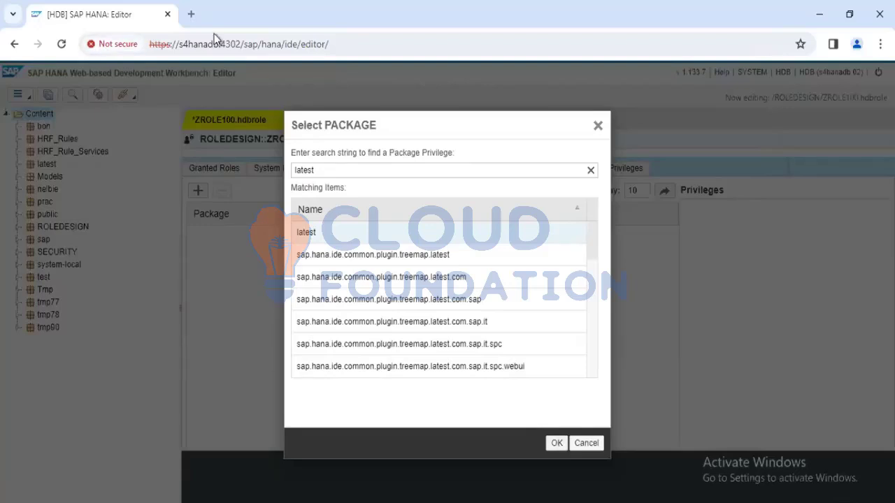
pyautogui.click(362, 45)
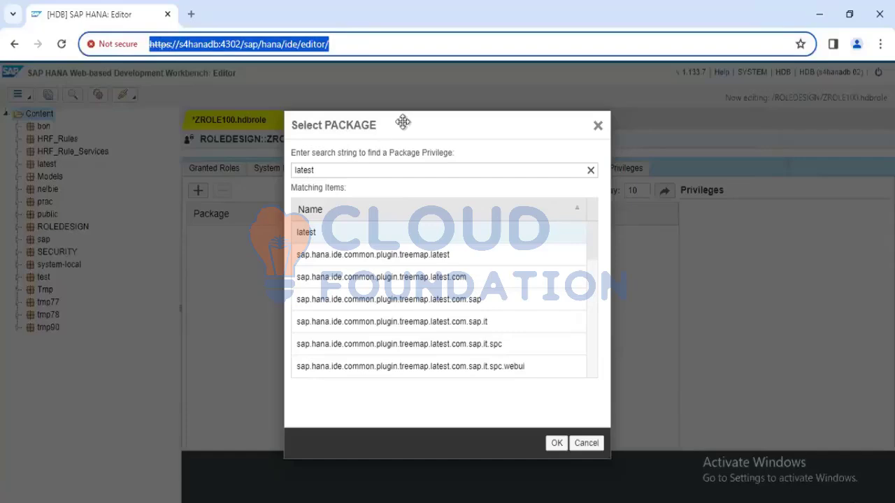
# Switch to SAP HANA Studio and add the repository package latest to Z:TESTROLE1's package privileges
pyautogui.hotkey('alt', 'Tab')
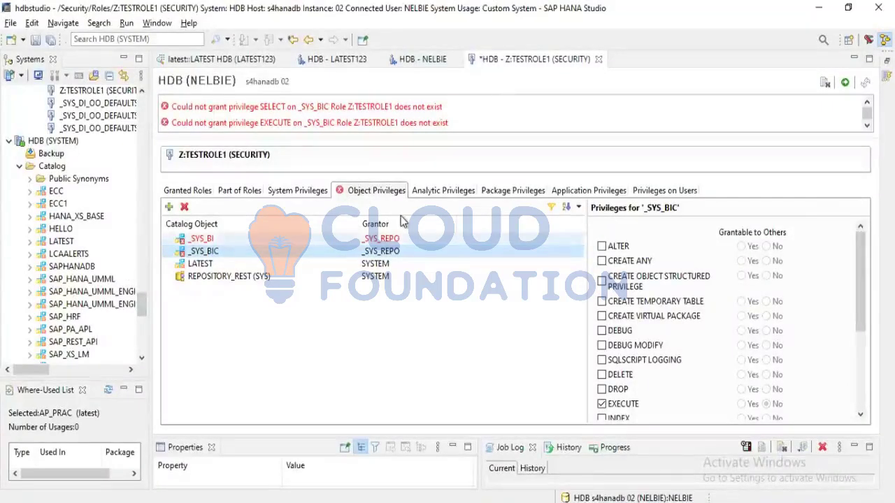
pyautogui.click(510, 192)
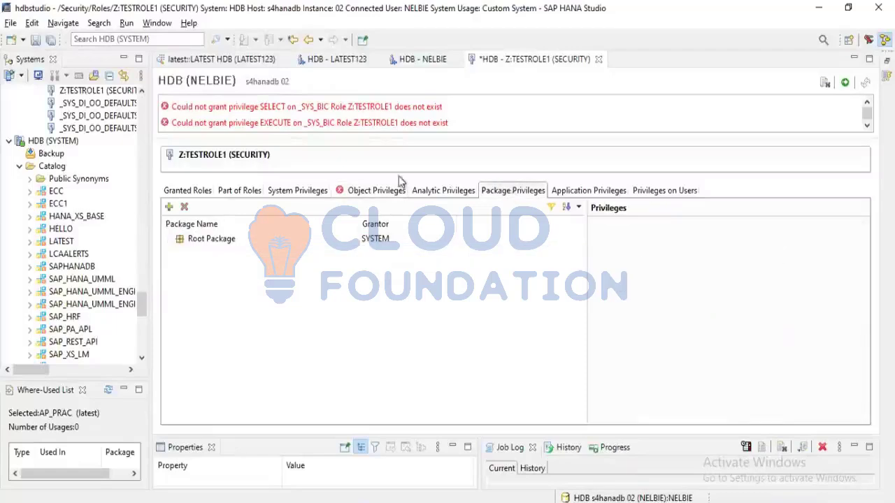
pyautogui.click(169, 207)
pyautogui.write('latest')
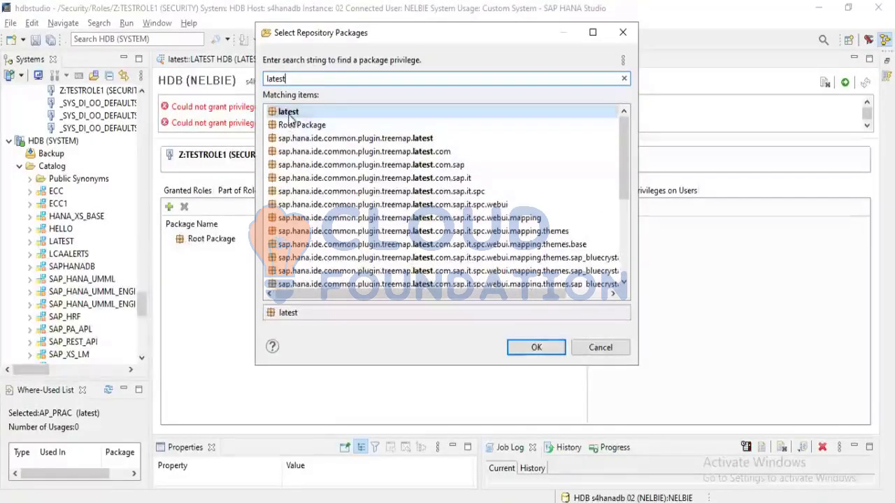
pyautogui.click(289, 113)
pyautogui.click(536, 349)
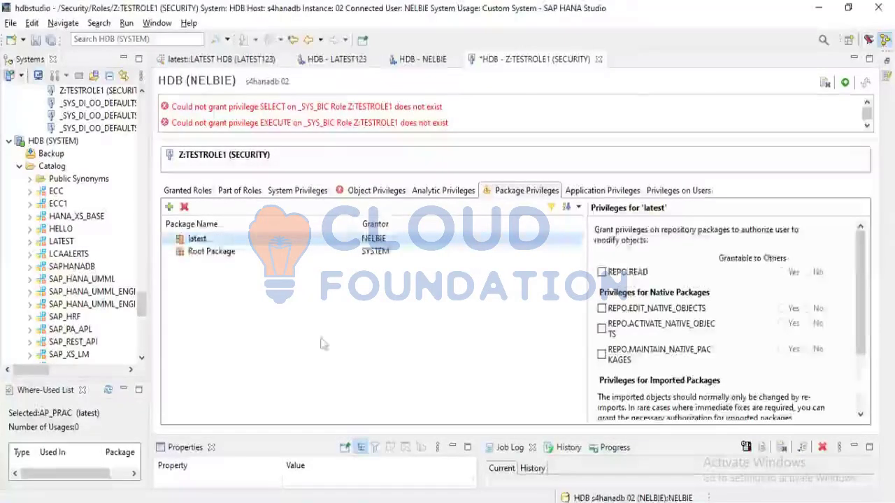
# Grant REPO.READ on the package latest in Z:TESTROLE1 without making it grantable to others, and deploy the role
pyautogui.click(603, 273)
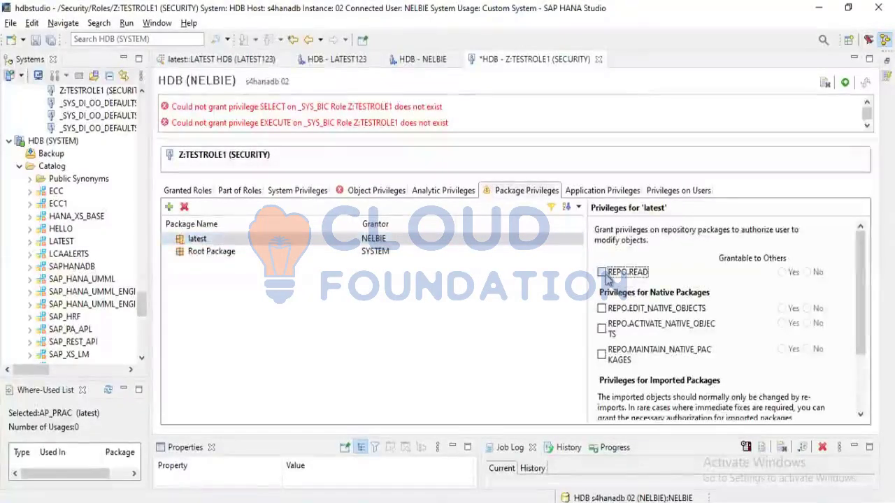
pyautogui.click(845, 83)
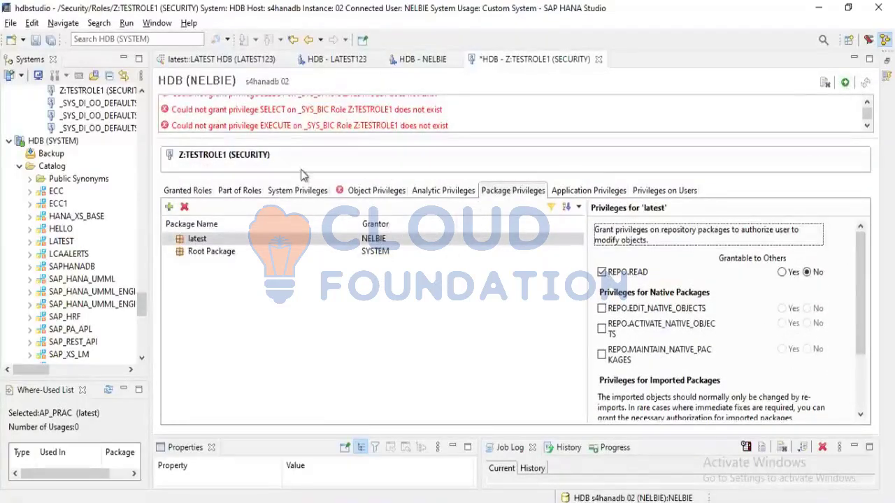
pyautogui.click(353, 191)
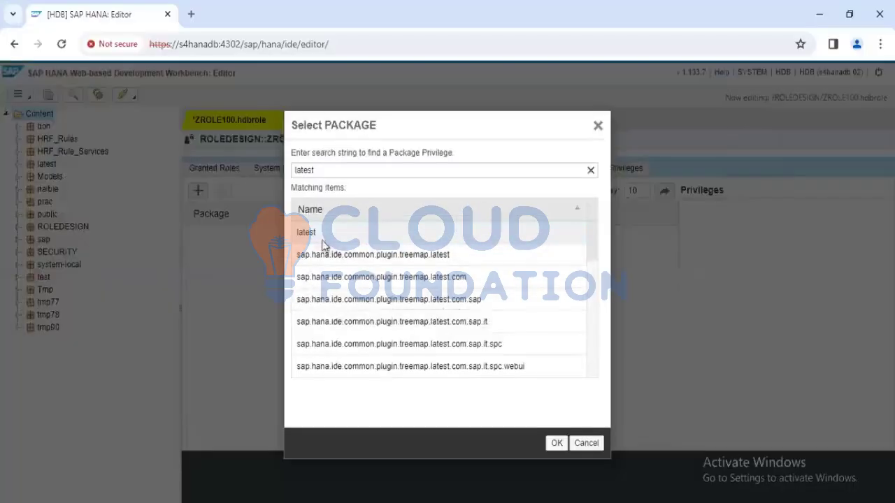
# In the SAP HANA web editor, add the package latest with REPO.READ to ZROLE100 and save the role
pyautogui.click(558, 443)
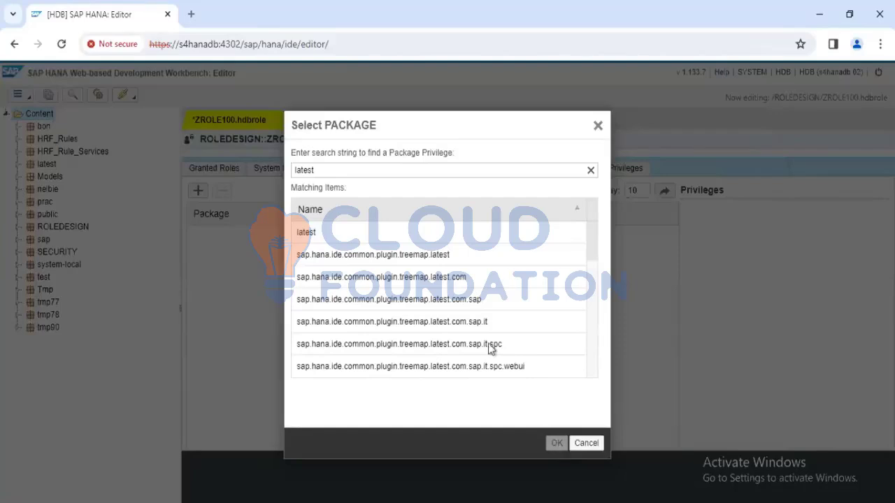
pyautogui.click(357, 242)
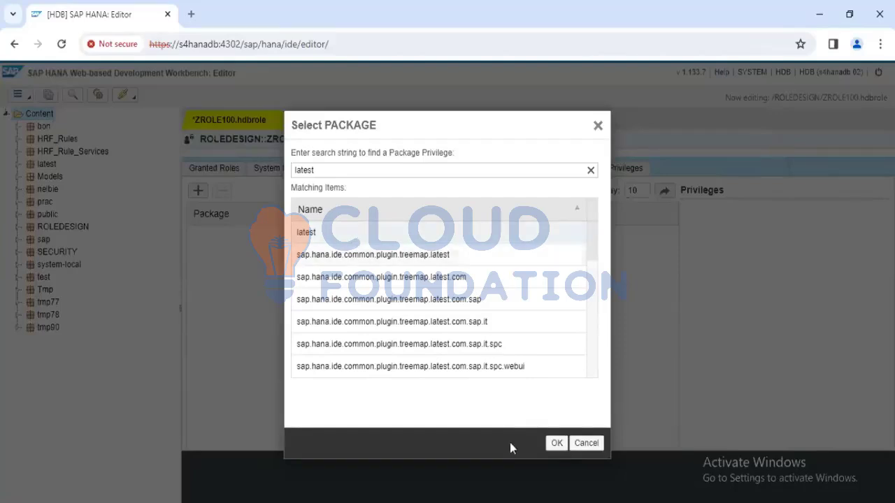
pyautogui.click(558, 443)
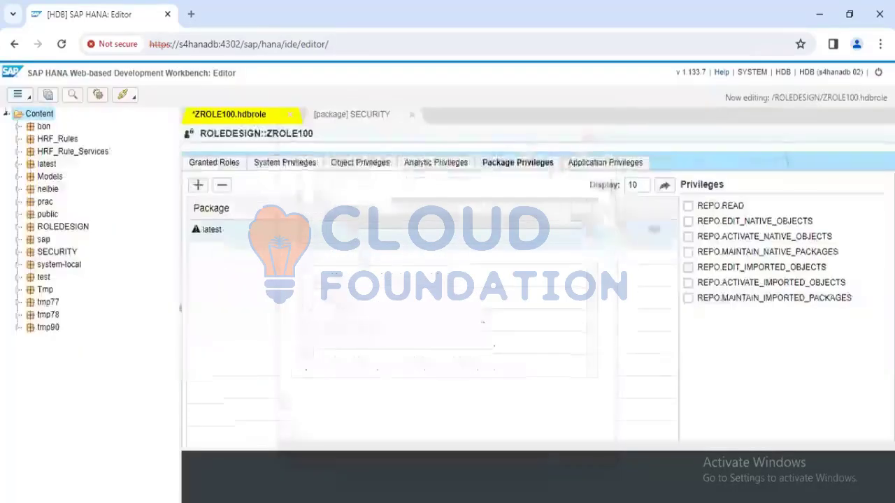
pyautogui.click(688, 207)
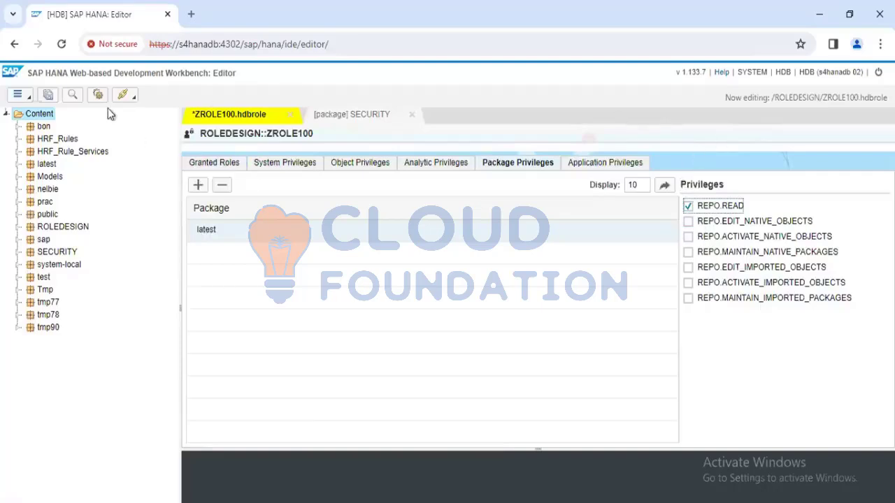
pyautogui.click(49, 95)
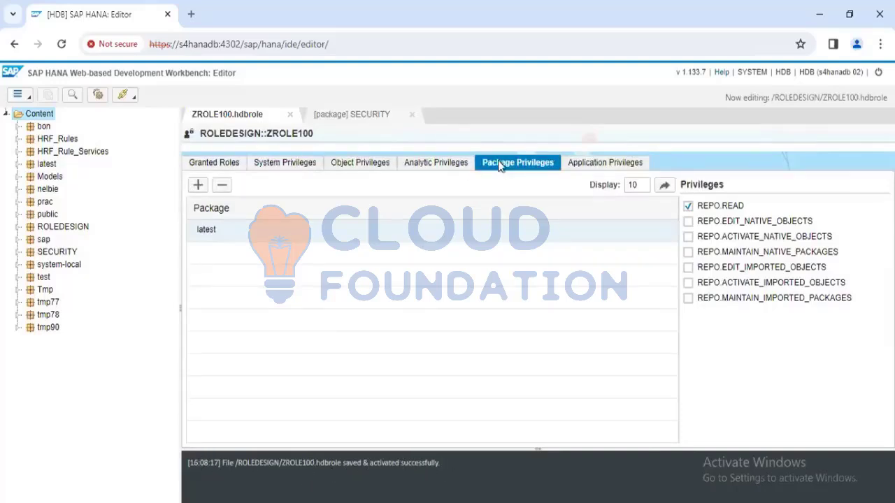
# Review the analytic, object and system privileges and the granted roles of the saved role ZROLE100
pyautogui.click(436, 173)
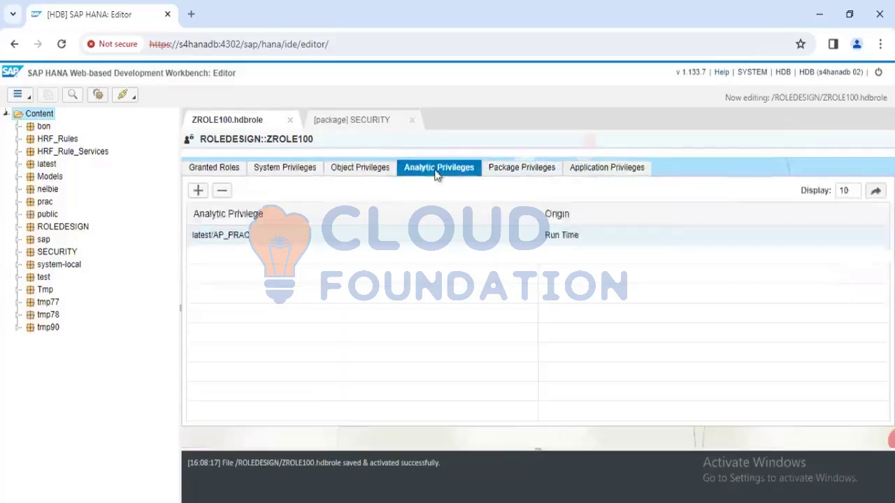
pyautogui.click(361, 170)
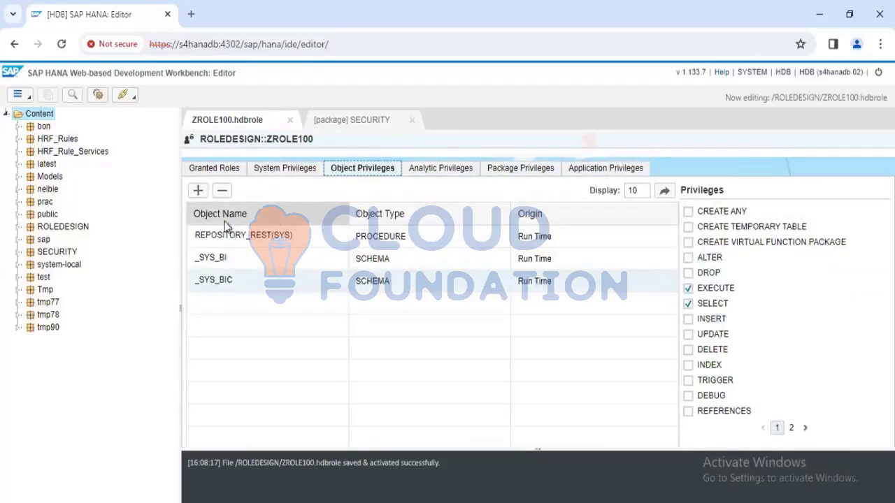
pyautogui.click(229, 260)
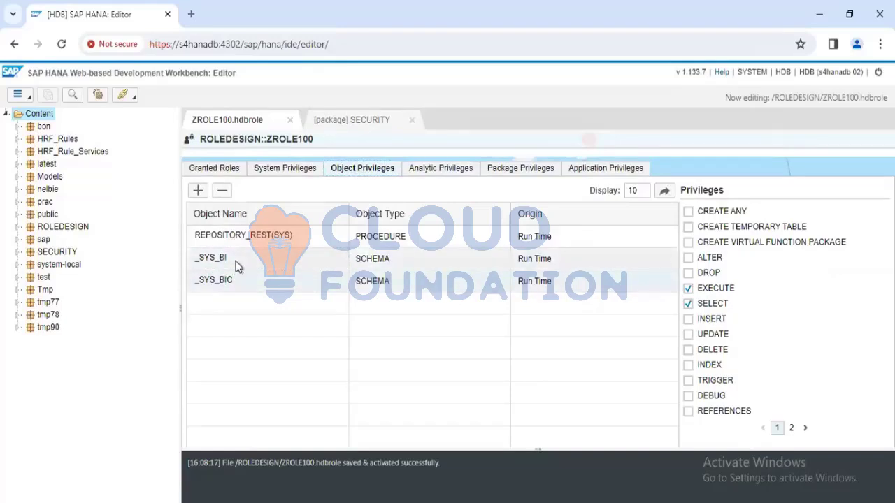
pyautogui.click(276, 169)
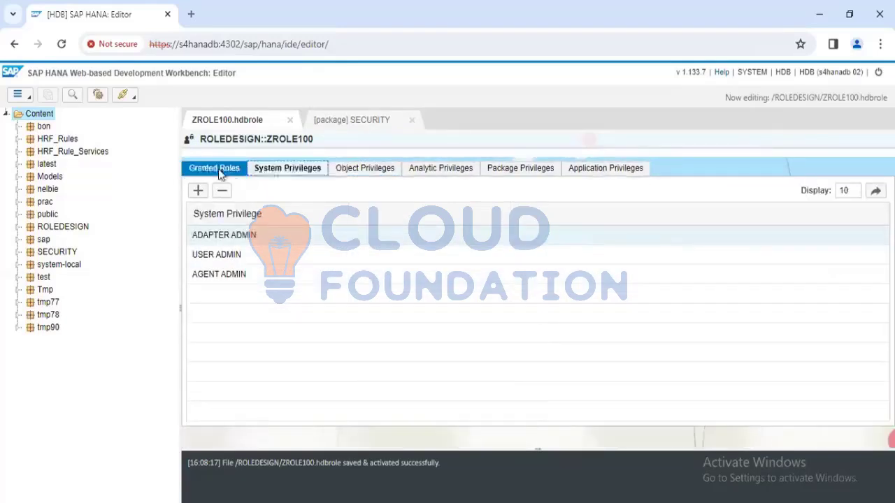
pyautogui.click(219, 172)
pyautogui.click(286, 170)
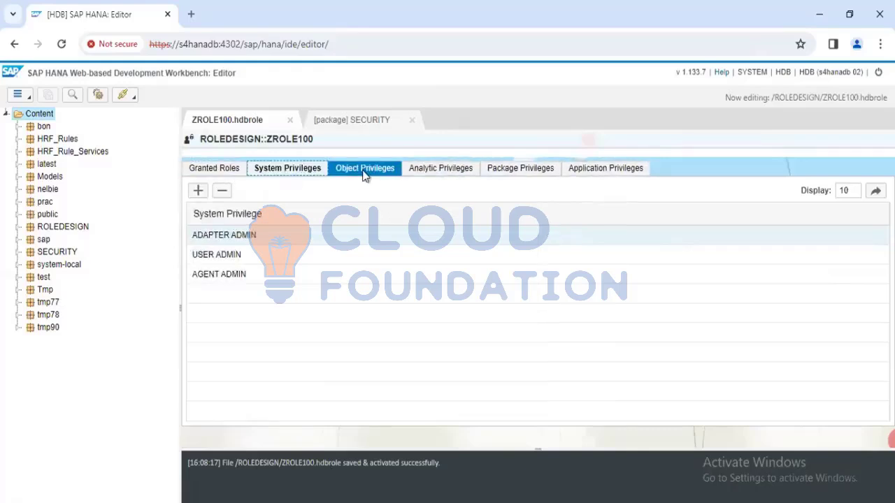
pyautogui.click(363, 174)
pyautogui.click(433, 170)
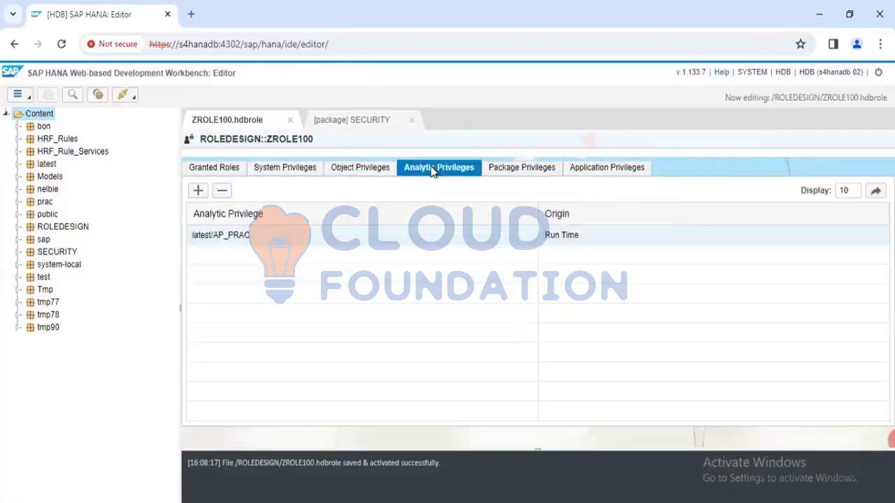
# Try to find a run-time object matching latest for ZROLE100's object privileges, searching across all object types
pyautogui.click(374, 169)
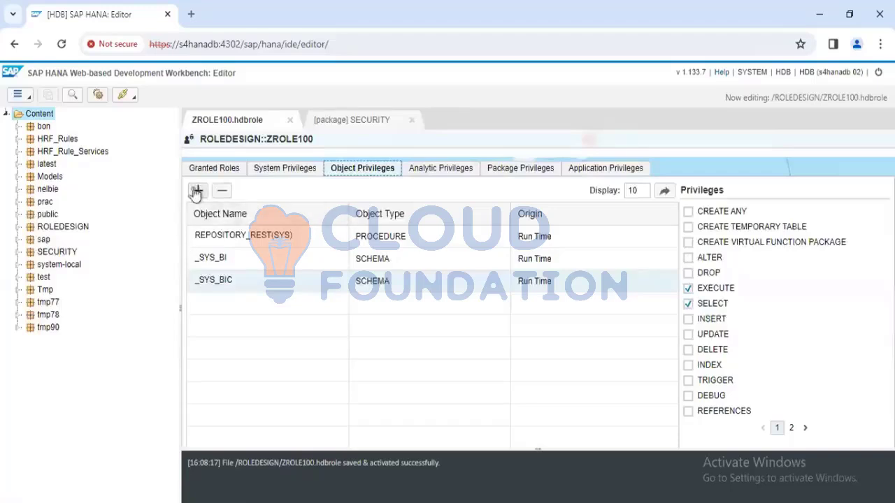
pyautogui.click(196, 191)
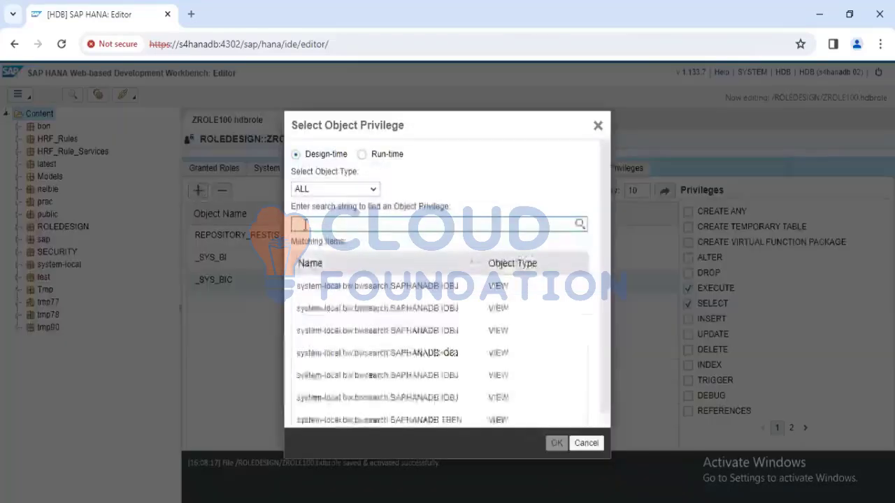
pyautogui.write('lat')
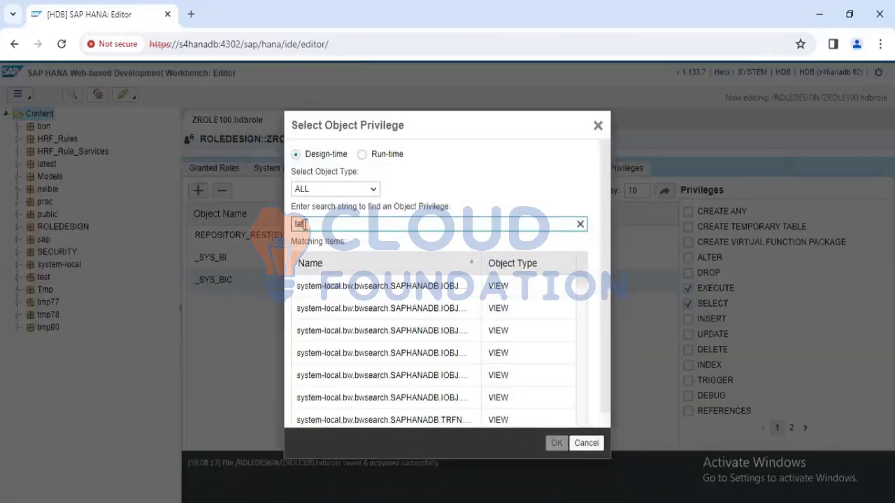
pyautogui.write('est')
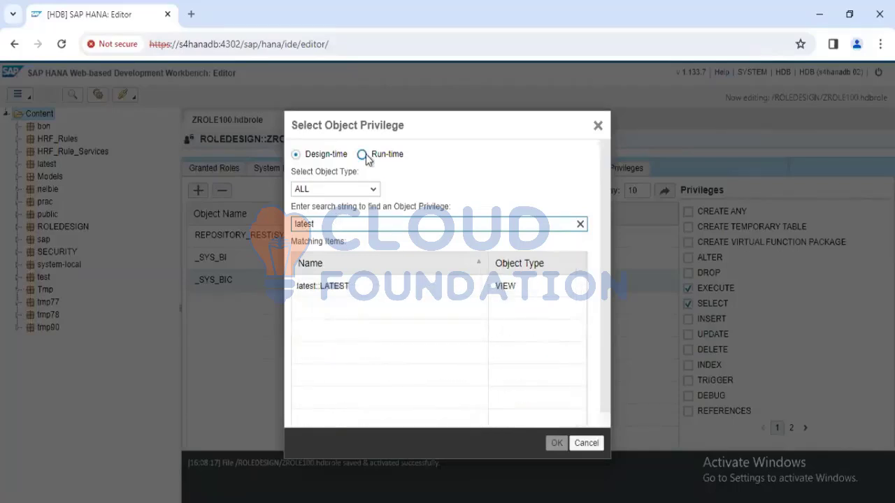
pyautogui.click(364, 155)
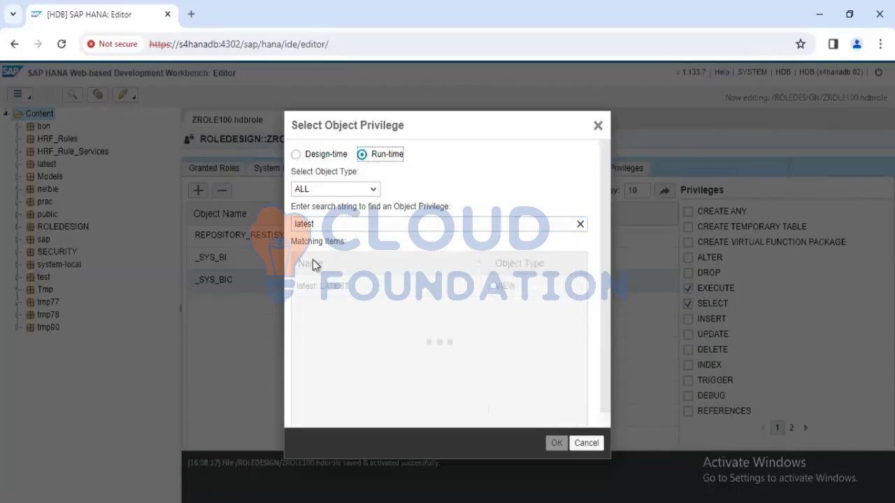
pyautogui.click(324, 224)
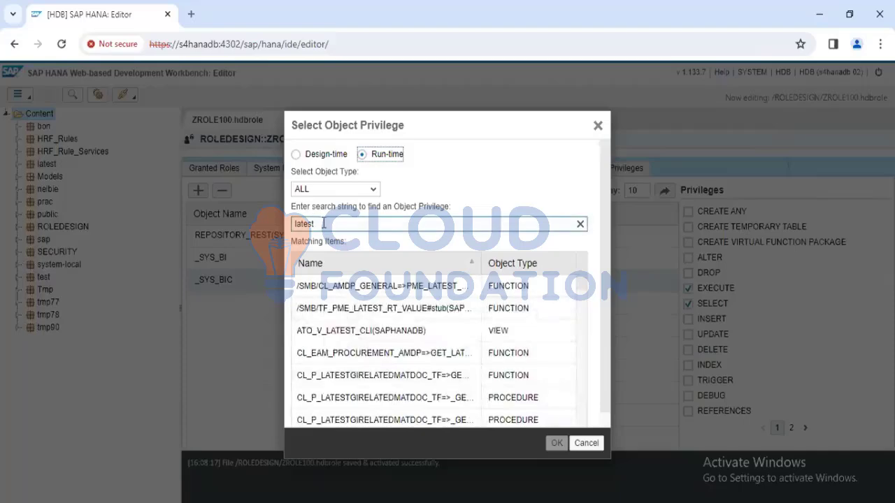
pyautogui.press('Return')
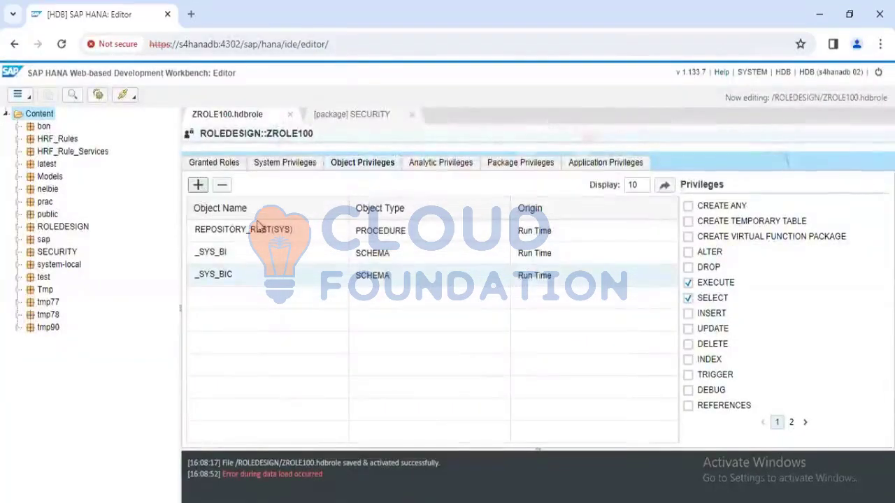
# Add the run-time schema LATEST to ZROLE100's object privileges and grant SELECT and EXECUTE on it
pyautogui.click(196, 186)
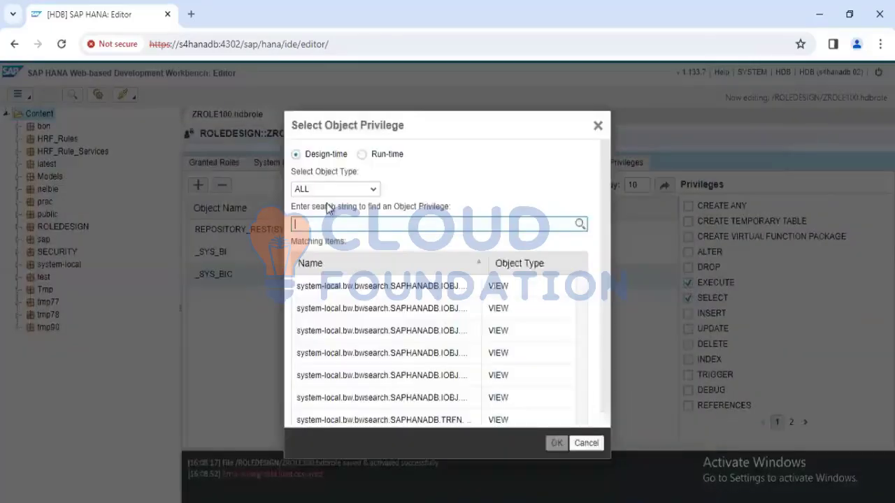
pyautogui.click(362, 154)
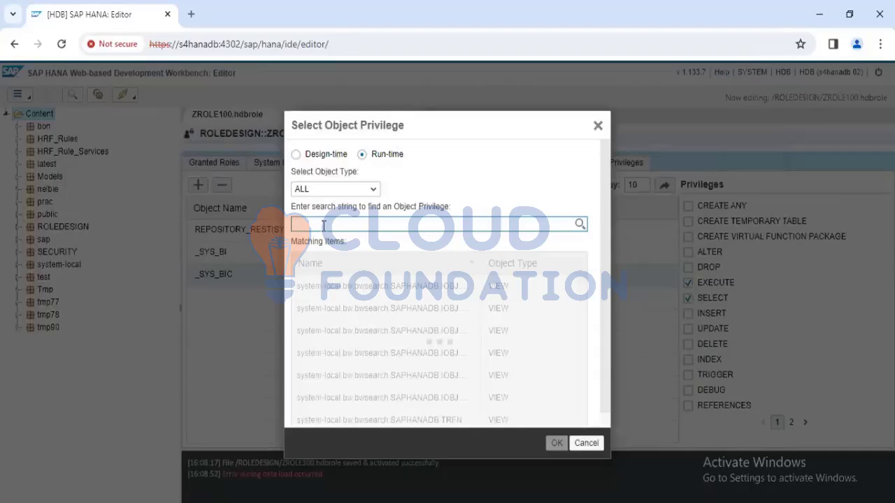
pyautogui.click(373, 189)
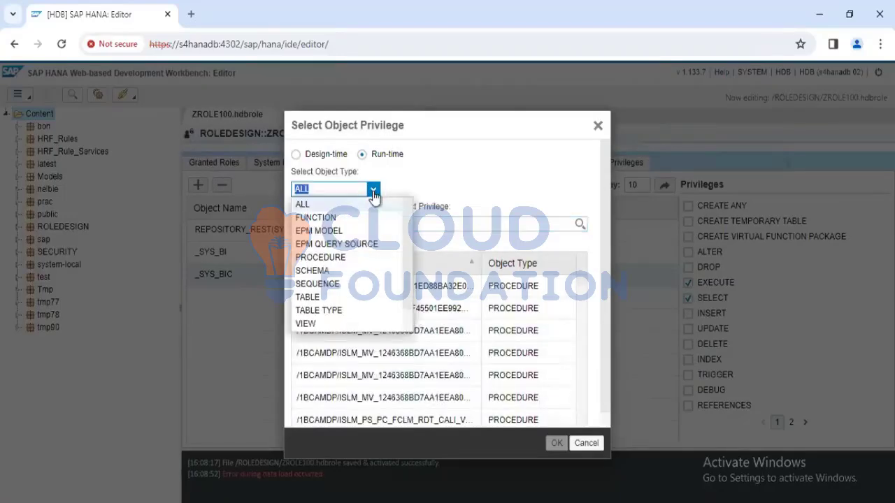
pyautogui.click(317, 272)
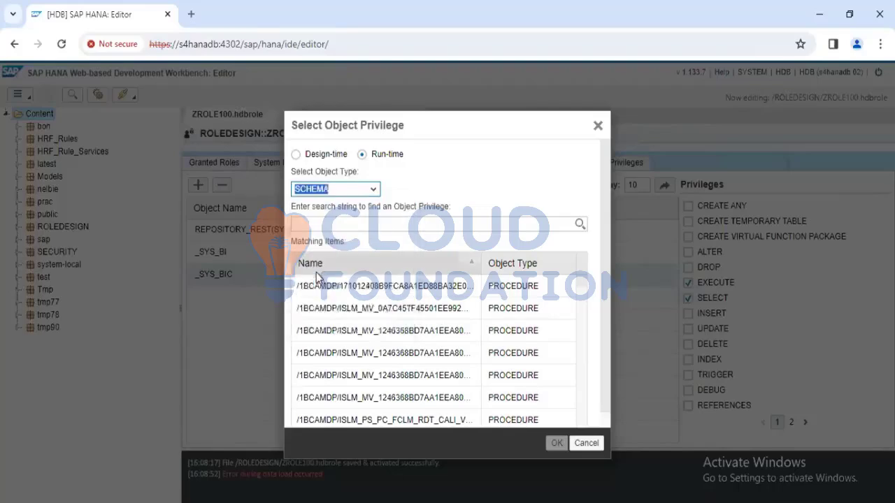
pyautogui.click(328, 218)
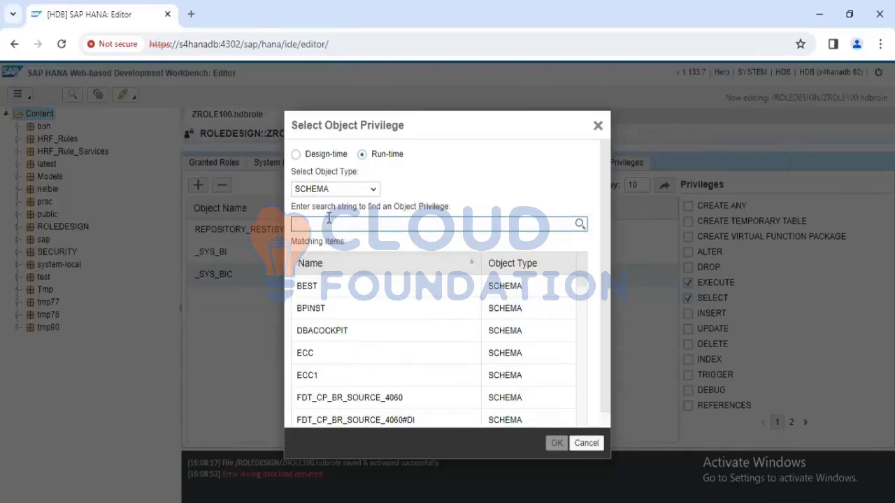
pyautogui.write('latest')
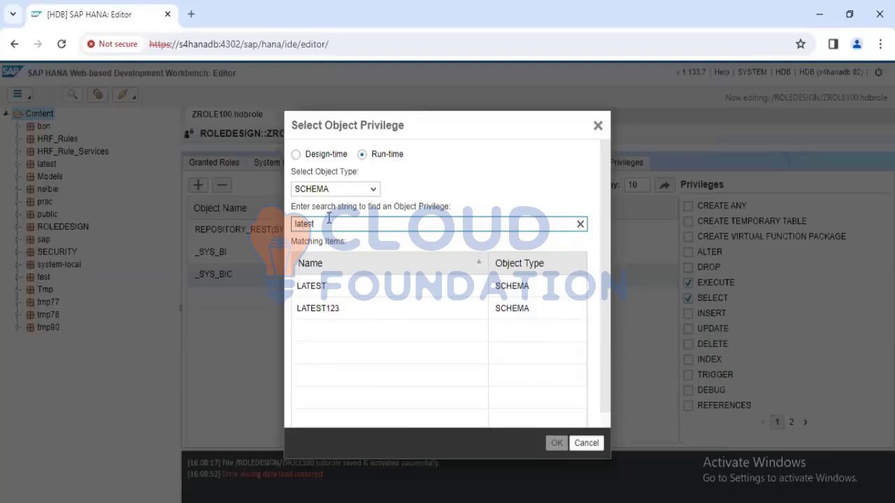
pyautogui.click(361, 293)
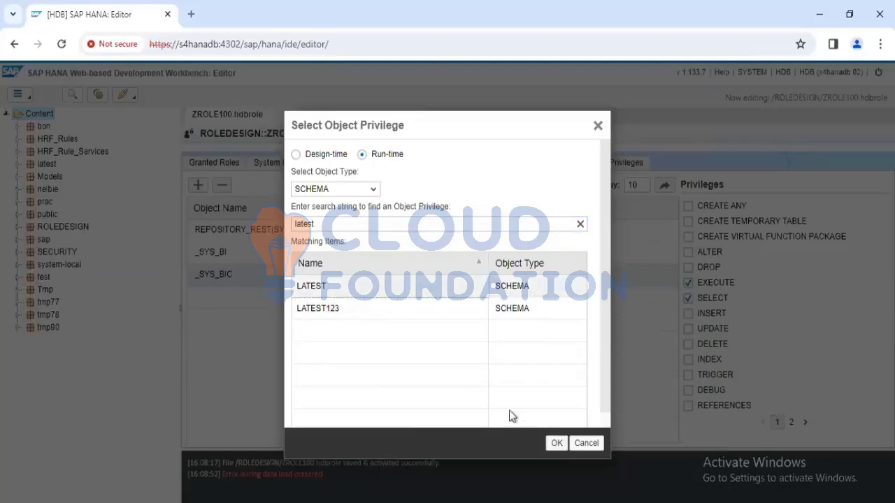
pyautogui.click(554, 444)
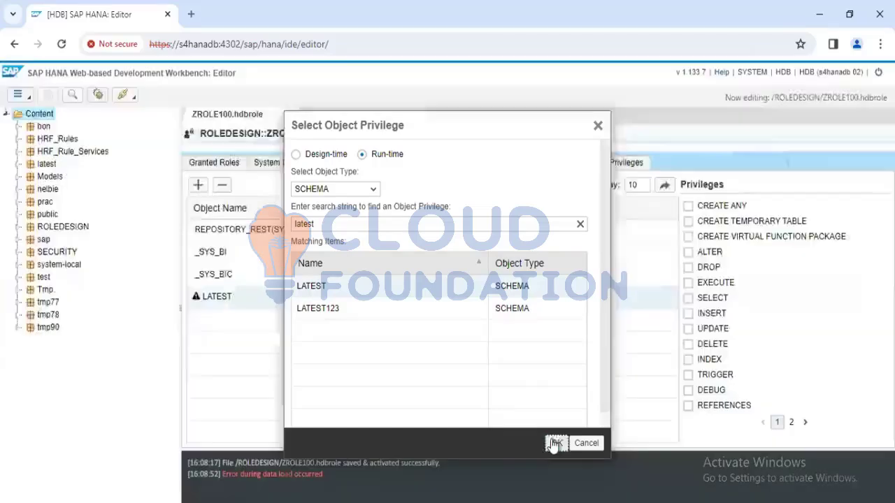
pyautogui.click(689, 299)
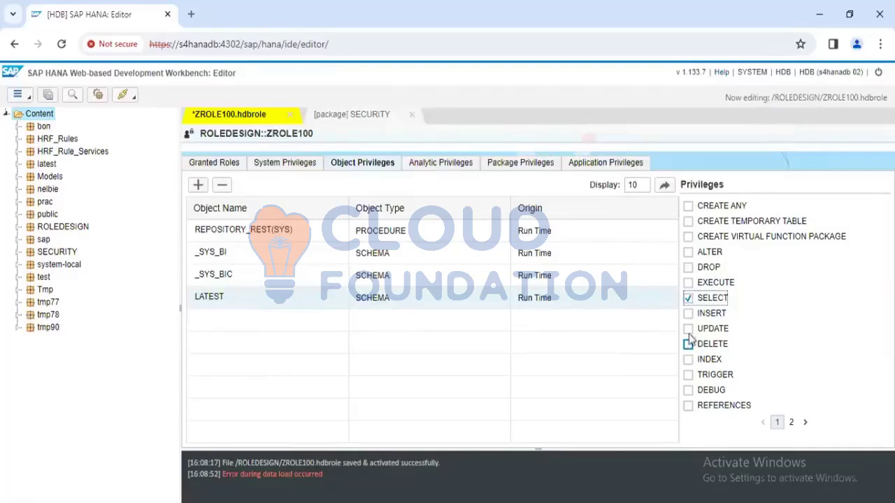
pyautogui.click(689, 283)
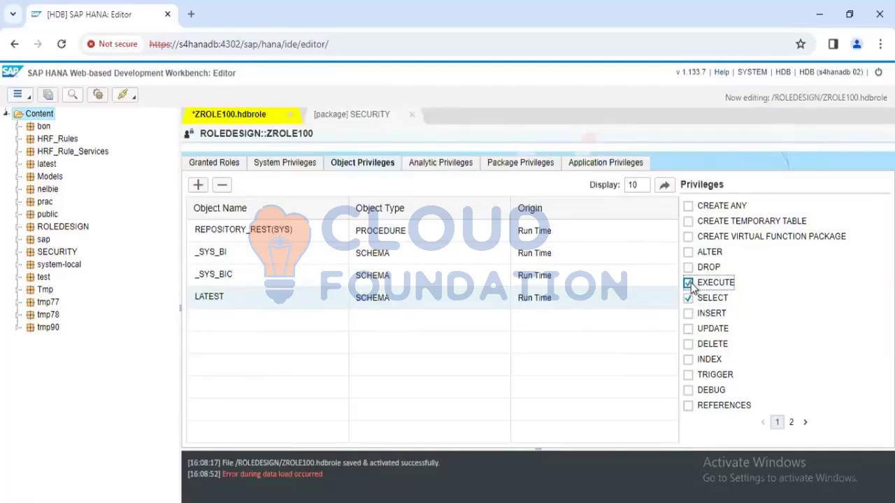
# Find the run-time schema LATEST123 and add it to ZROLE100's object privileges
pyautogui.click(198, 186)
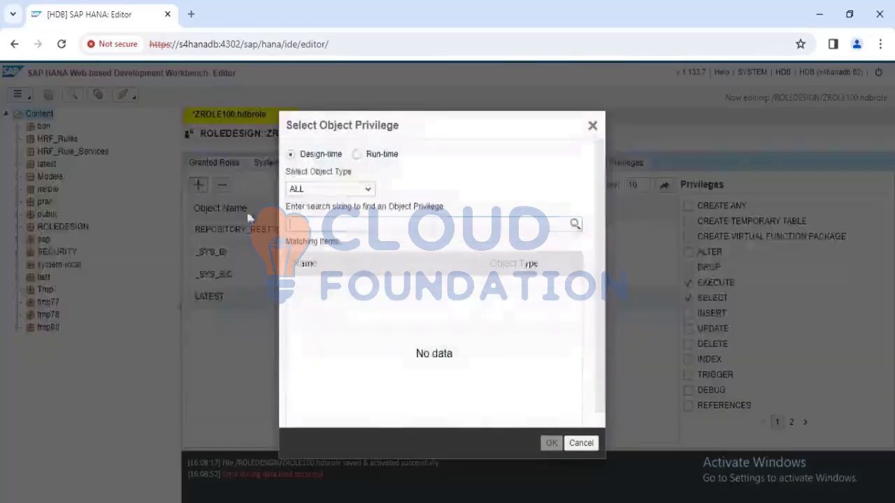
pyautogui.click(357, 154)
pyautogui.click(317, 223)
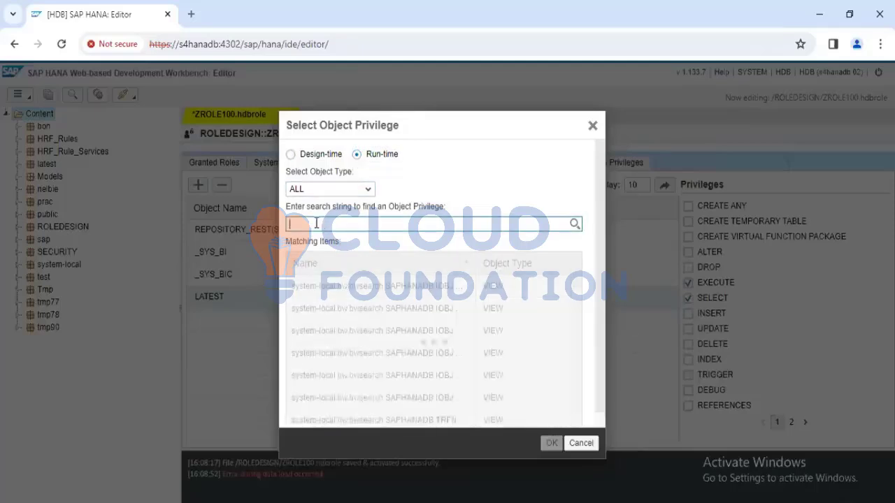
pyautogui.write('latest')
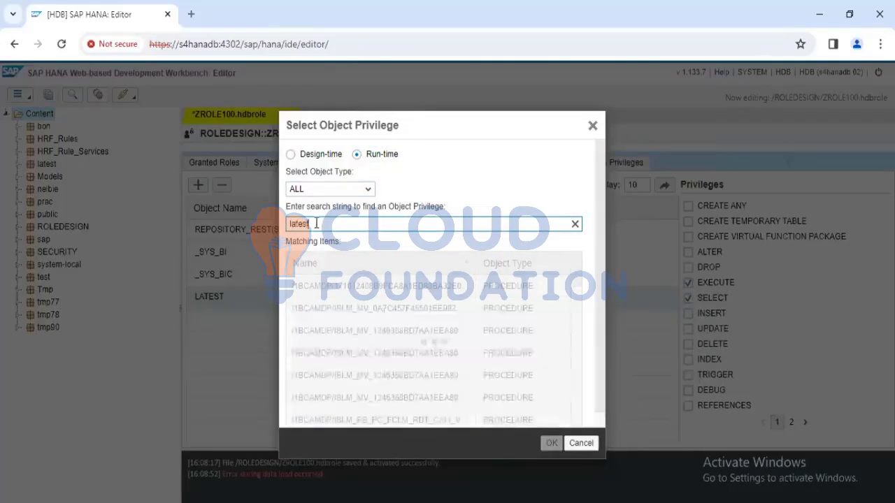
pyautogui.write('123')
pyautogui.click(358, 190)
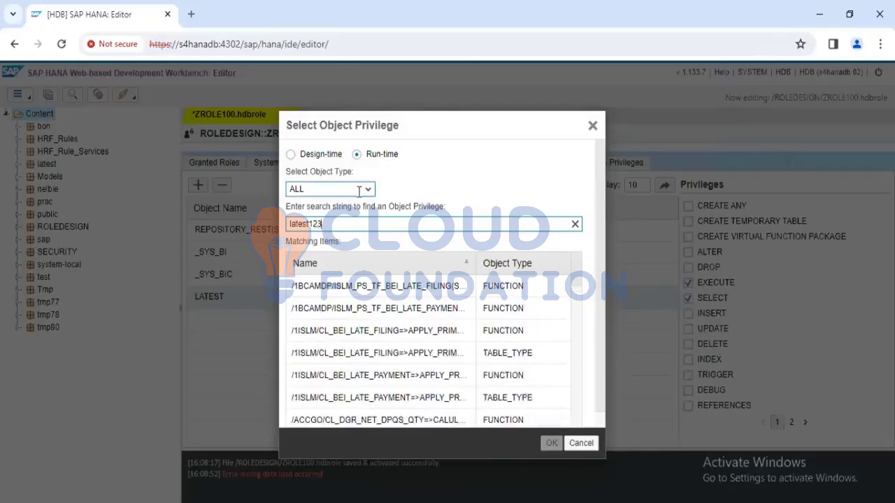
pyautogui.click(367, 191)
pyautogui.click(367, 192)
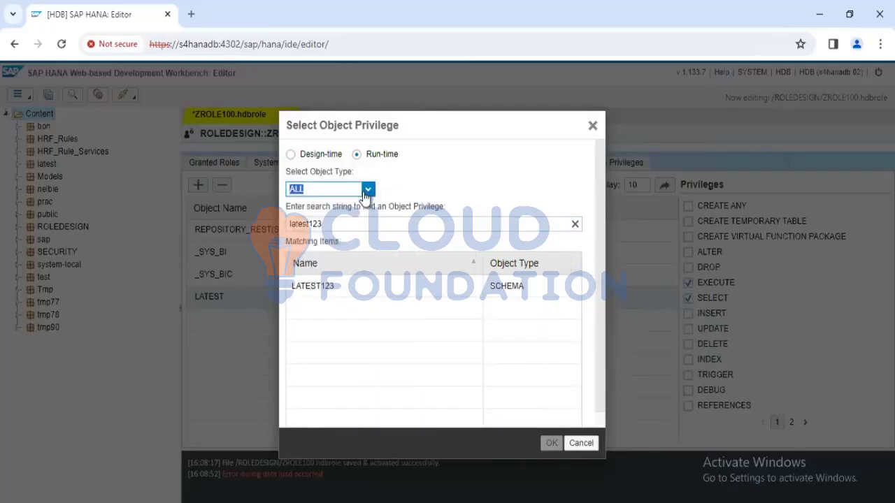
pyautogui.click(421, 288)
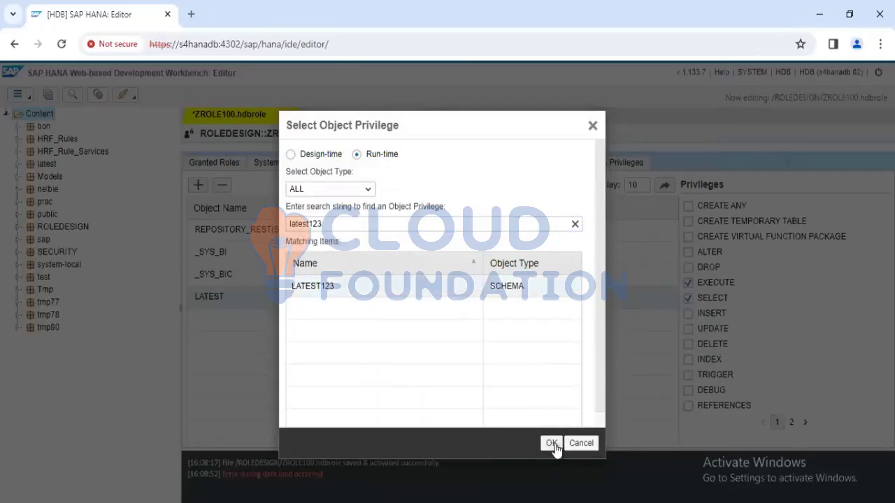
pyautogui.click(552, 444)
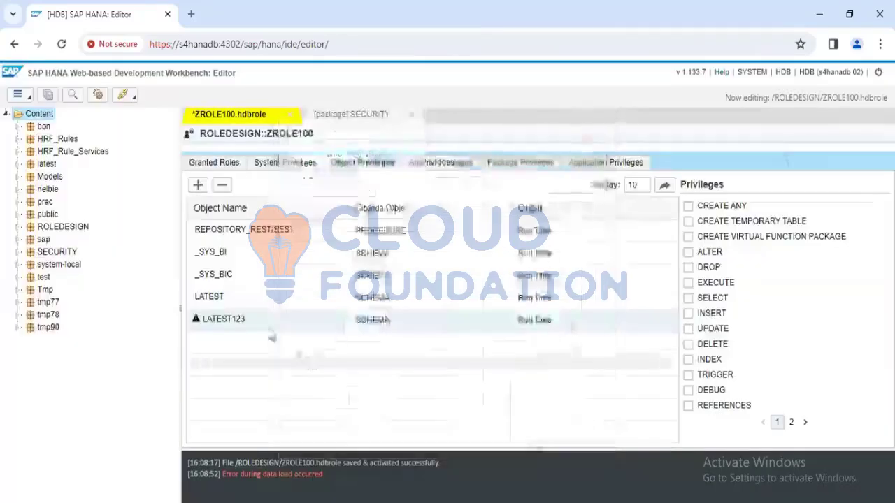
# Grant SELECT and EXECUTE on the schema LATEST123 and save ZROLE100
pyautogui.click(689, 300)
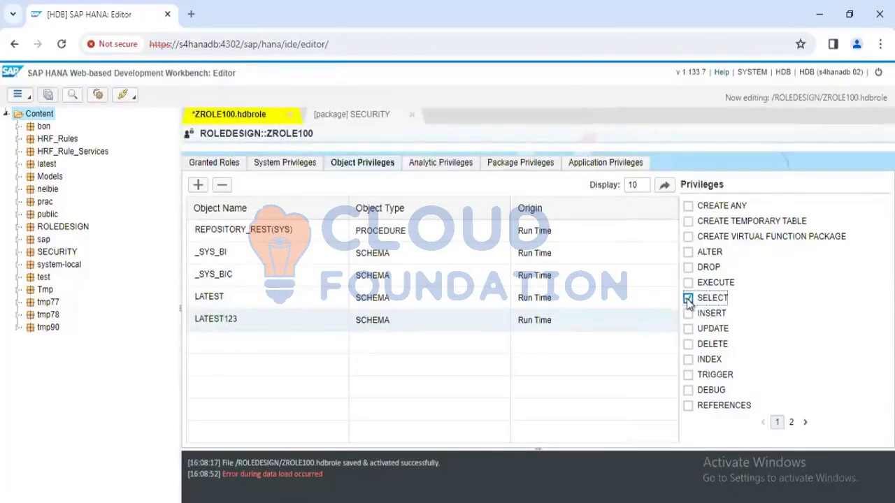
pyautogui.click(689, 283)
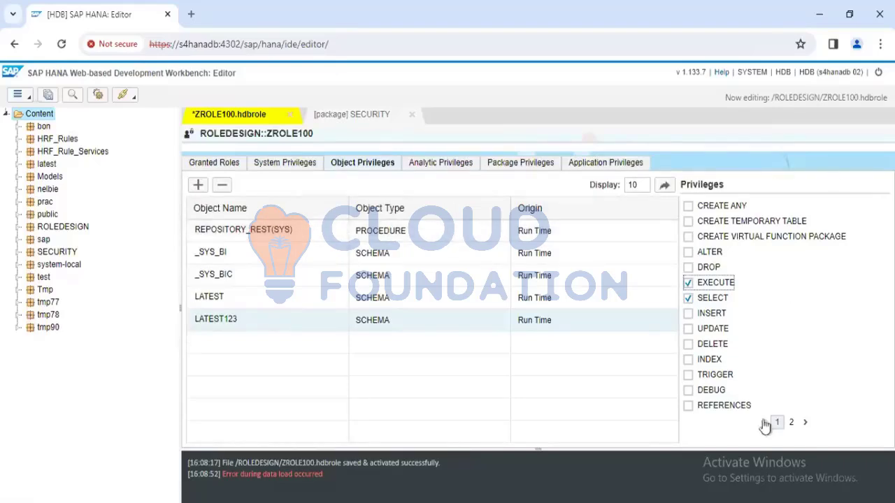
pyautogui.click(46, 95)
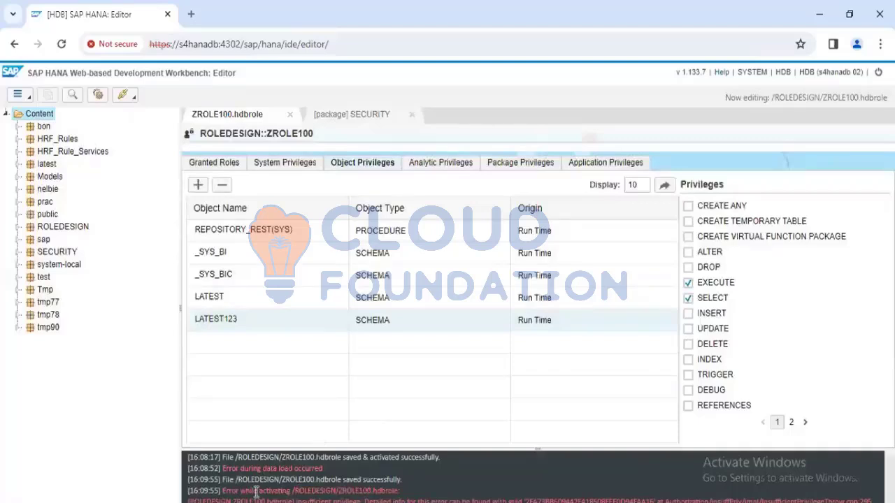
# Read the log messages from activating ZROLE100 and check the privileges selected for the schema LATEST
pyautogui.moveTo(248, 491); pyautogui.dragTo(406, 500)
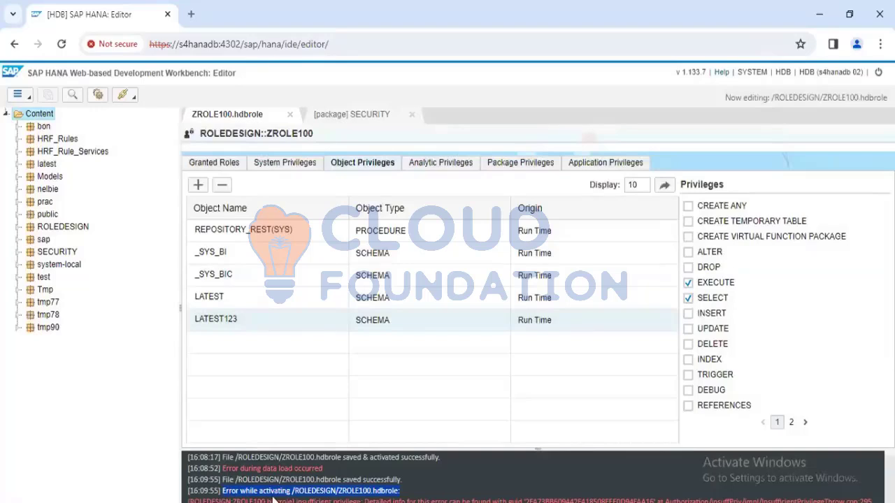
pyautogui.click(421, 499)
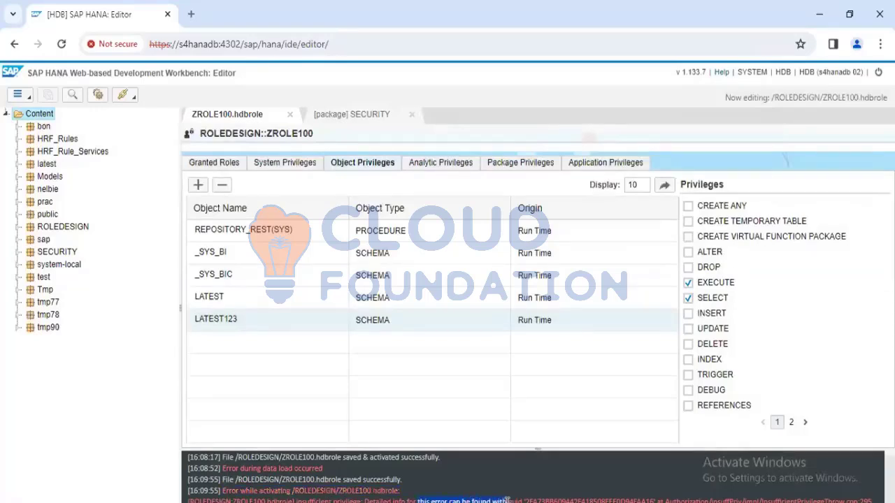
pyautogui.moveTo(600, 500); pyautogui.dragTo(846, 501)
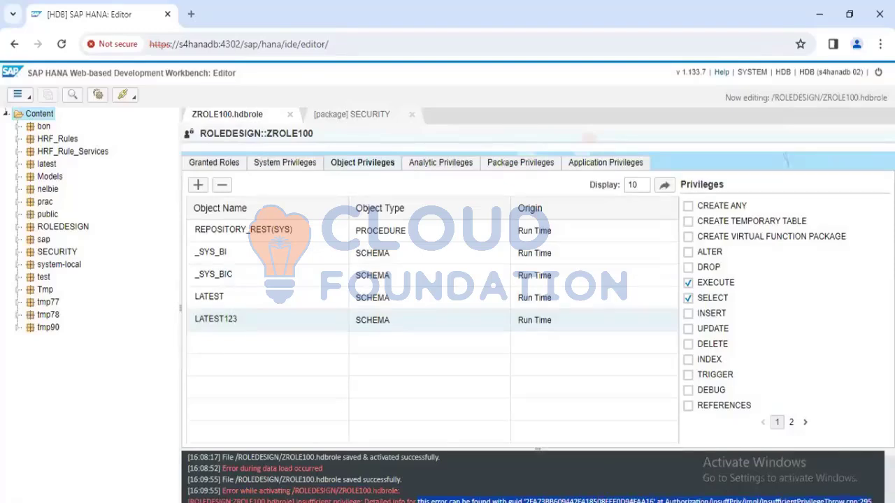
pyautogui.click(344, 496)
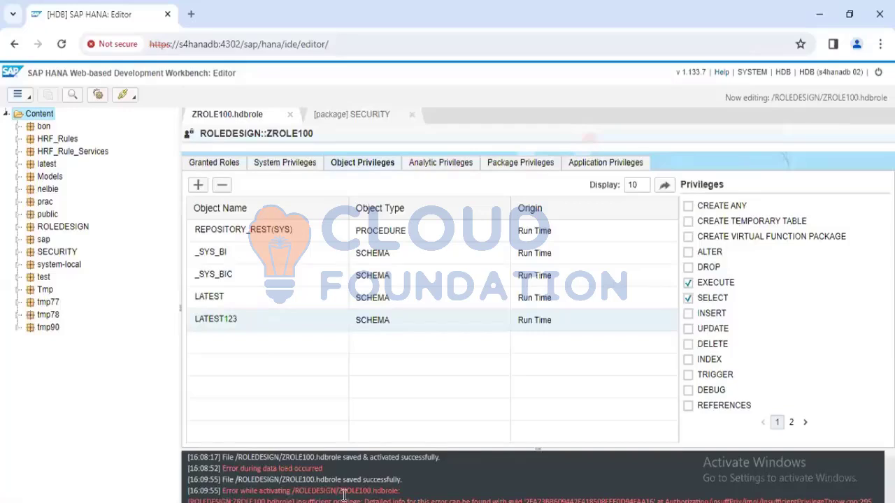
pyautogui.click(231, 299)
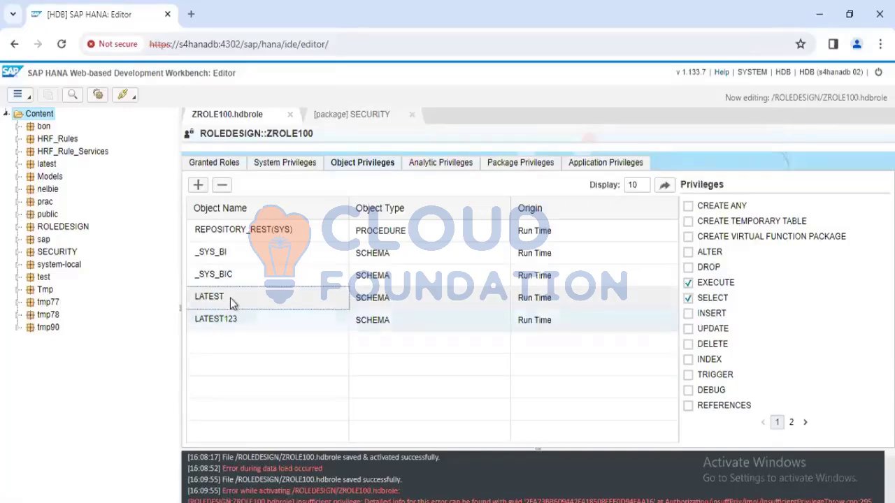
# Close the ZROLE100 and SECURITY package editors and reopen ZROLE100.hdbrole from the ROLEDESIGN package
pyautogui.click(290, 115)
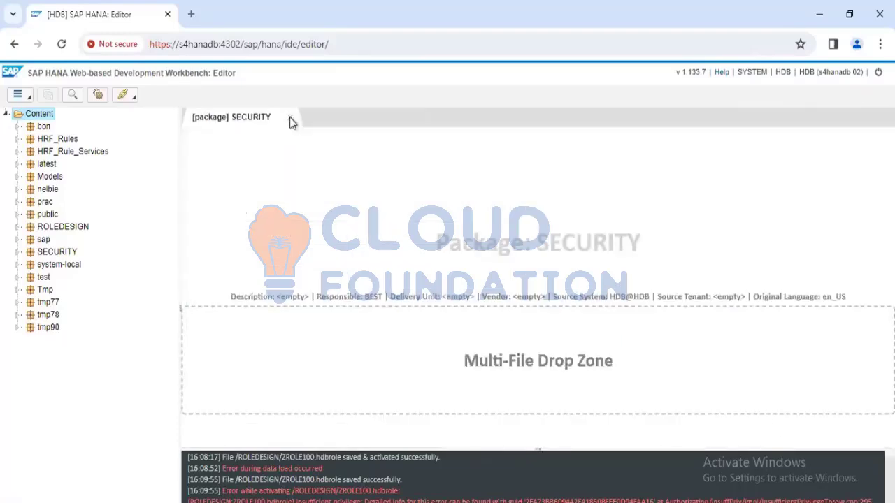
pyautogui.click(290, 118)
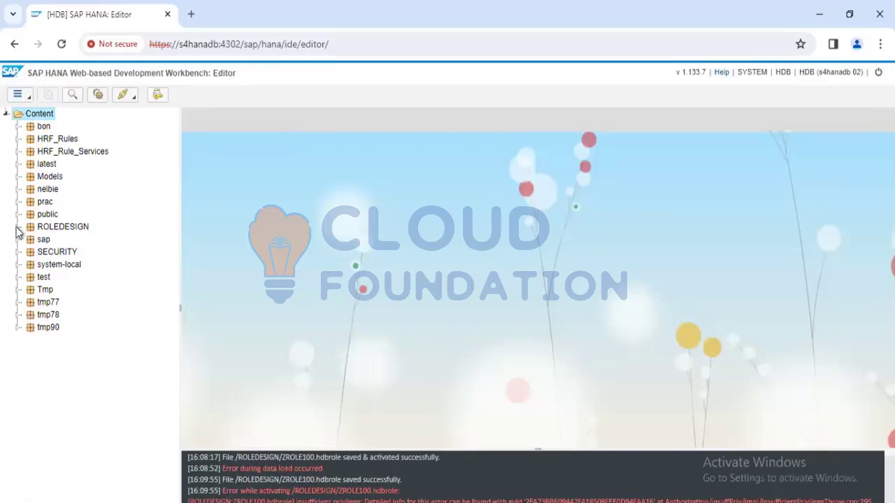
pyautogui.click(18, 228)
pyautogui.doubleClick(68, 242)
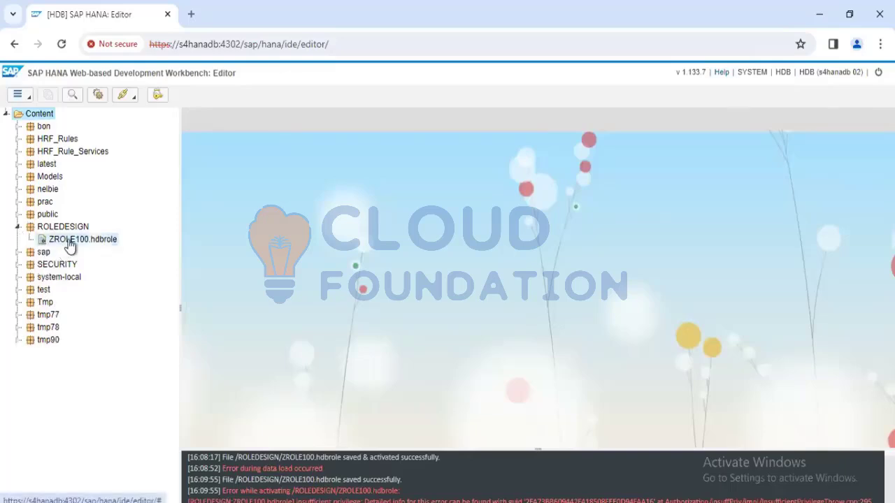
# Review ZROLE100's granted roles and its system, object, analytic, package and application privileges, including those on LATEST123 and _SYS_BIC
pyautogui.click(277, 173)
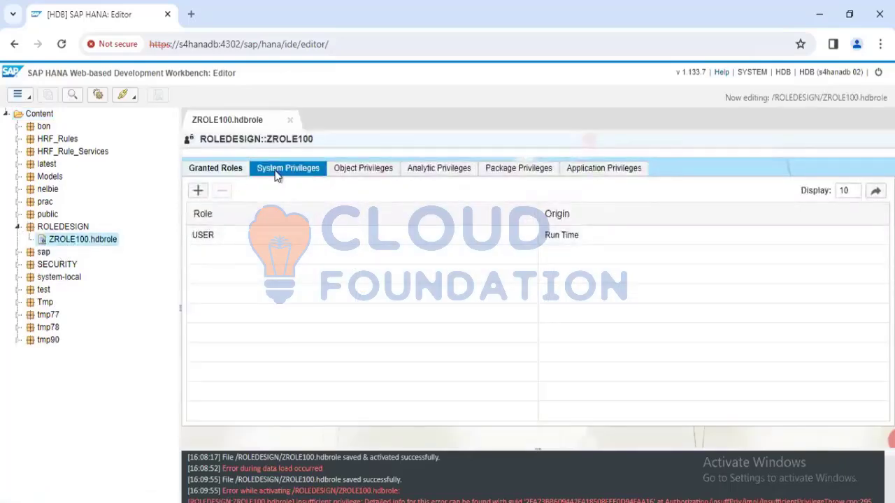
pyautogui.click(350, 175)
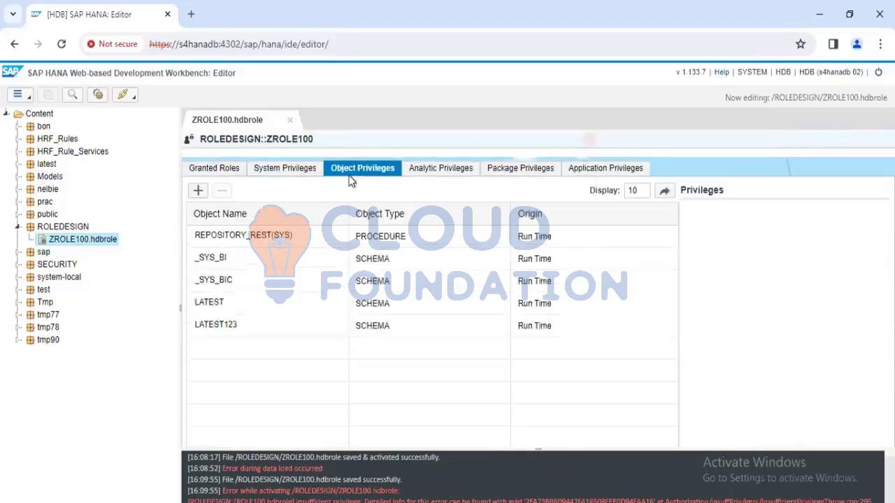
pyautogui.click(213, 326)
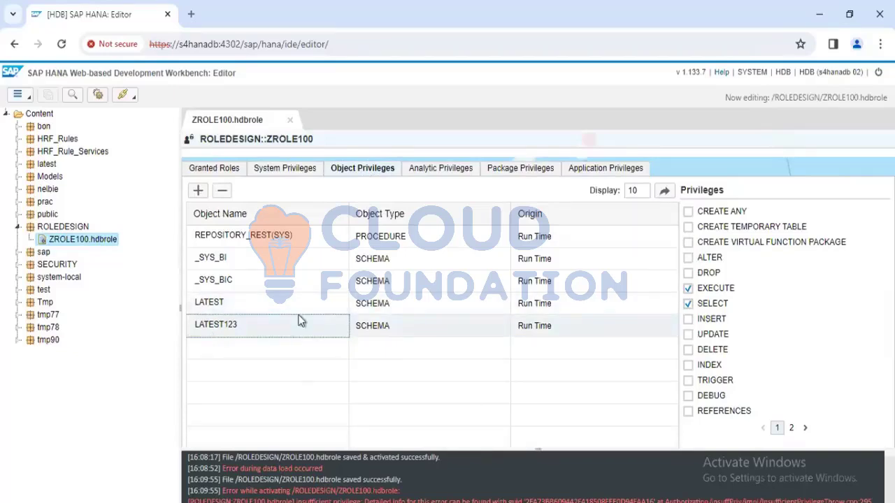
pyautogui.click(252, 280)
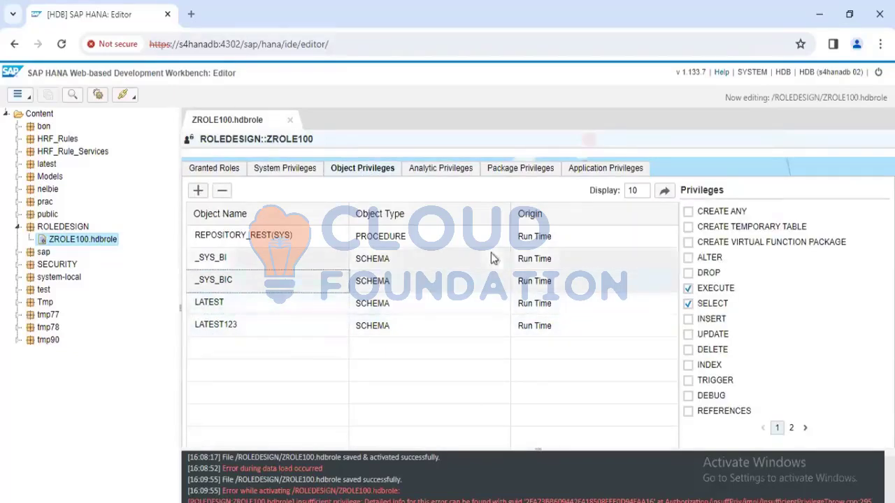
pyautogui.click(440, 168)
pyautogui.click(529, 167)
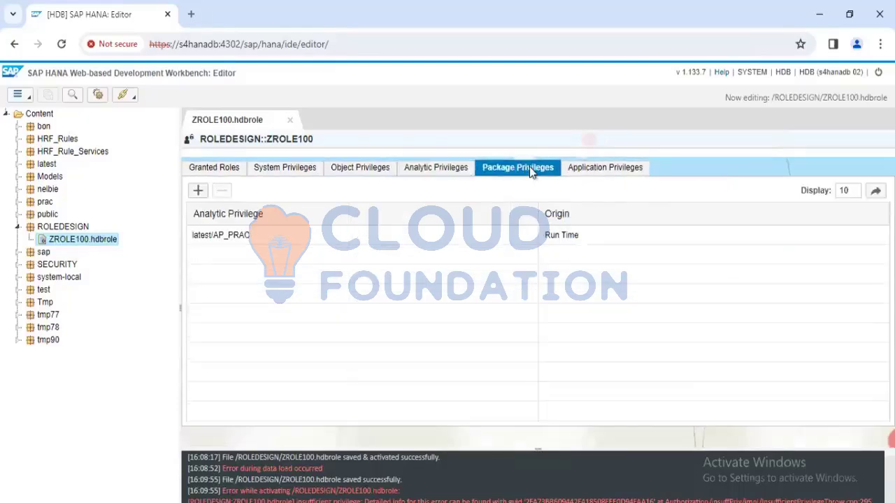
pyautogui.click(605, 168)
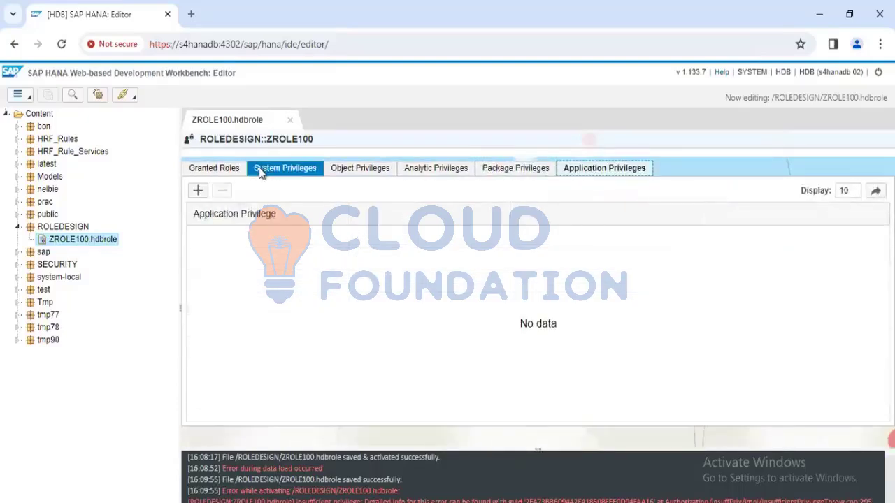
pyautogui.click(228, 168)
pyautogui.click(288, 170)
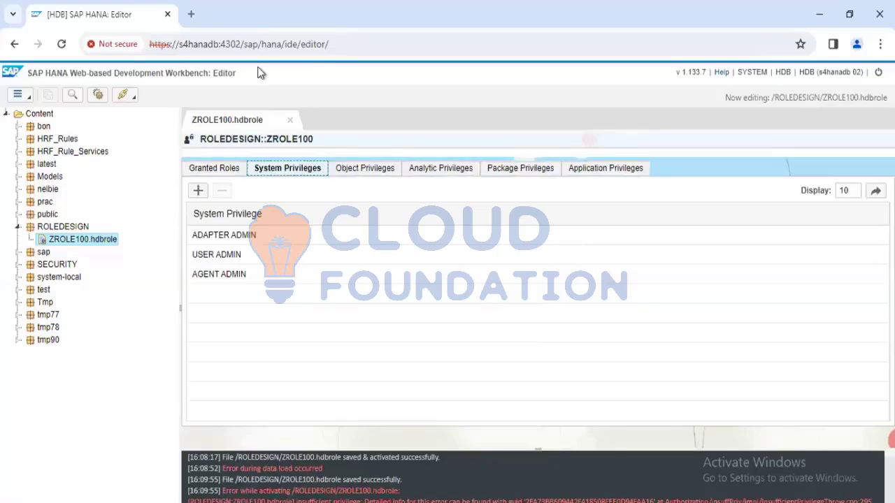
# Switch to SAP HANA Studio and start a new database user named TEST_ROLE under Security
pyautogui.moveTo(441, 501)
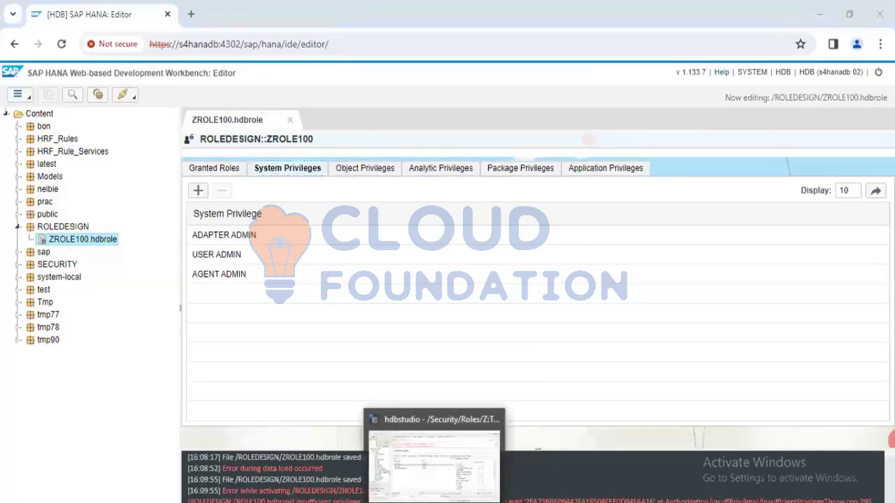
pyautogui.click(440, 479)
pyautogui.scroll(-10, 7, 246)
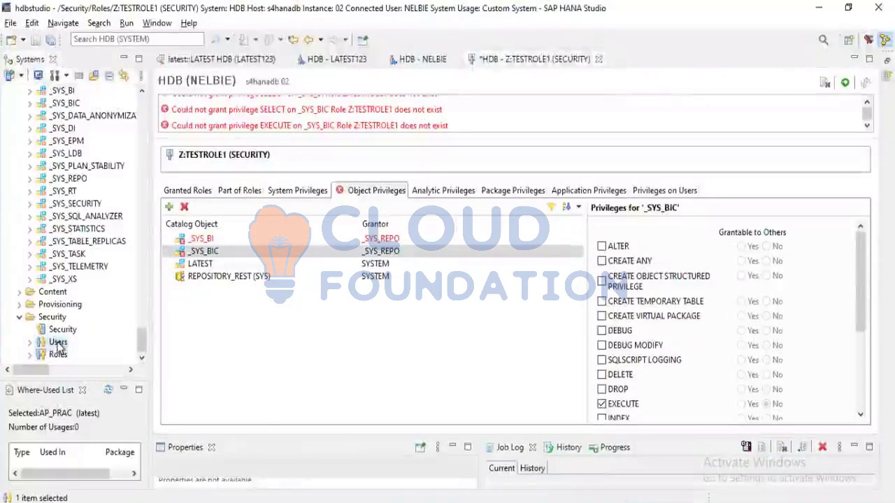
pyautogui.rightClick(58, 344)
pyautogui.click(99, 353)
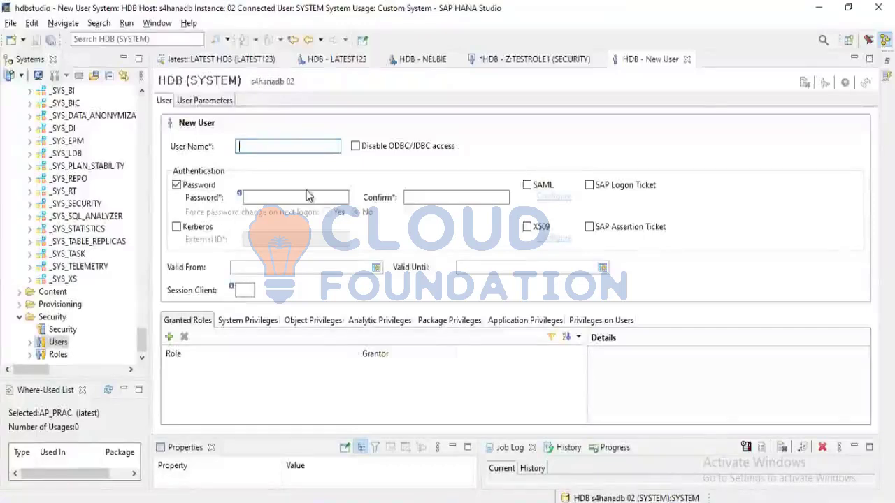
pyautogui.write('TEST_')
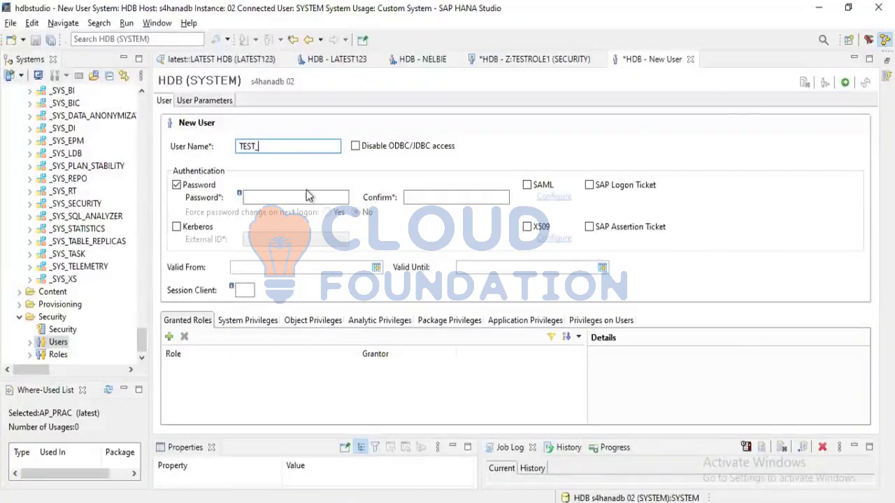
pyautogui.write('ROLE')
# Enter and confirm the initial password for the new user TEST_ROLE
pyautogui.click(265, 198)
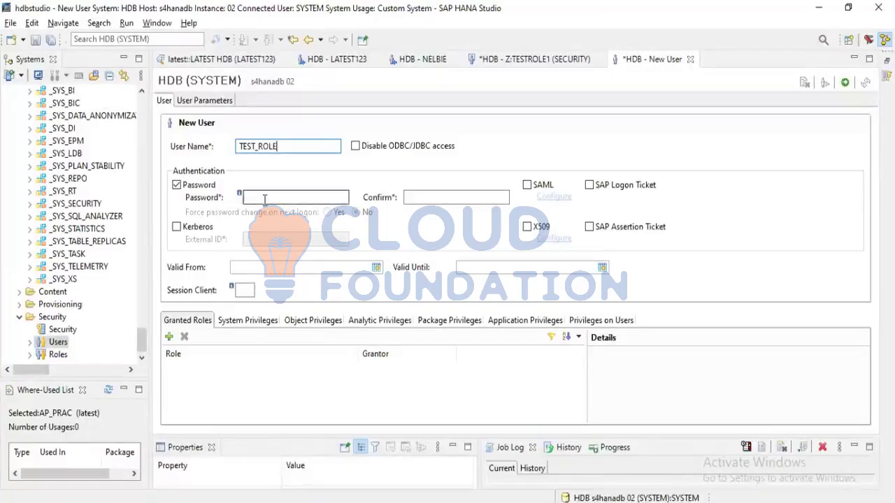
pyautogui.write('W•••')
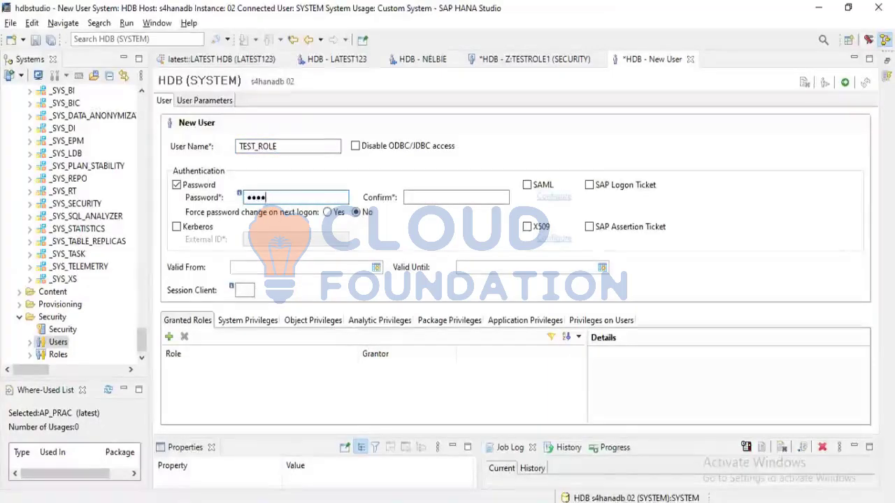
pyautogui.write('•••')
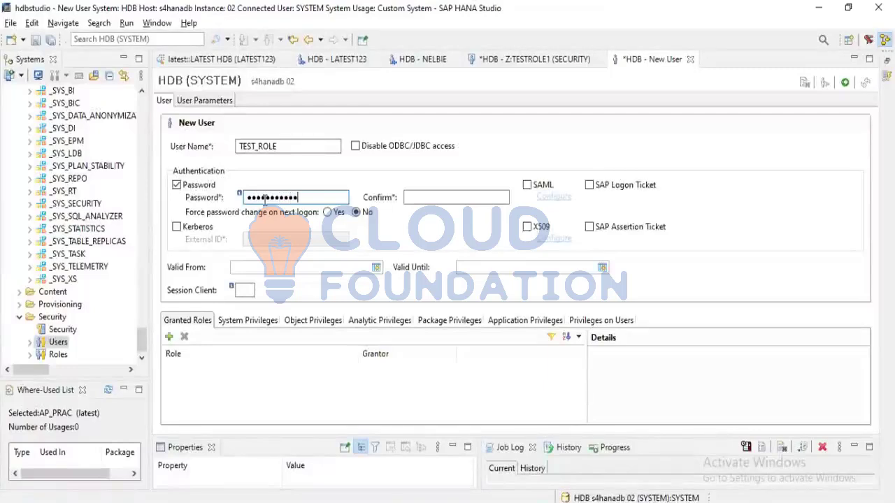
pyautogui.press('Tab')
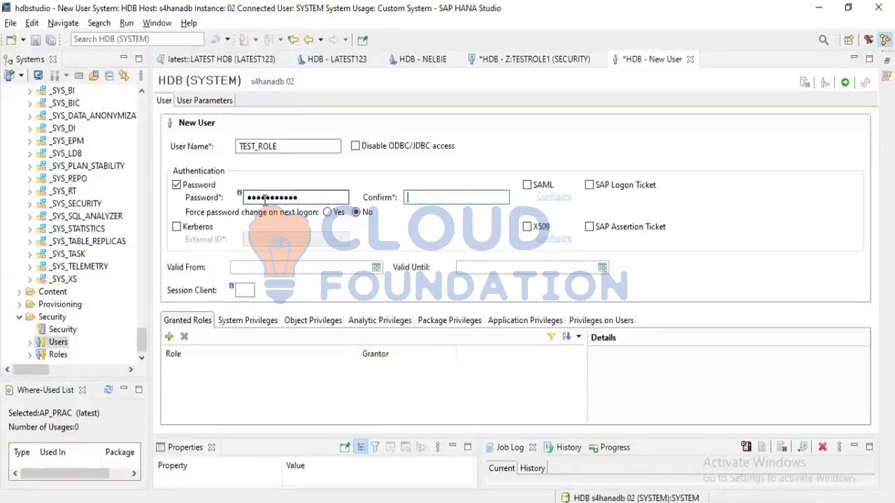
pyautogui.write('•••')
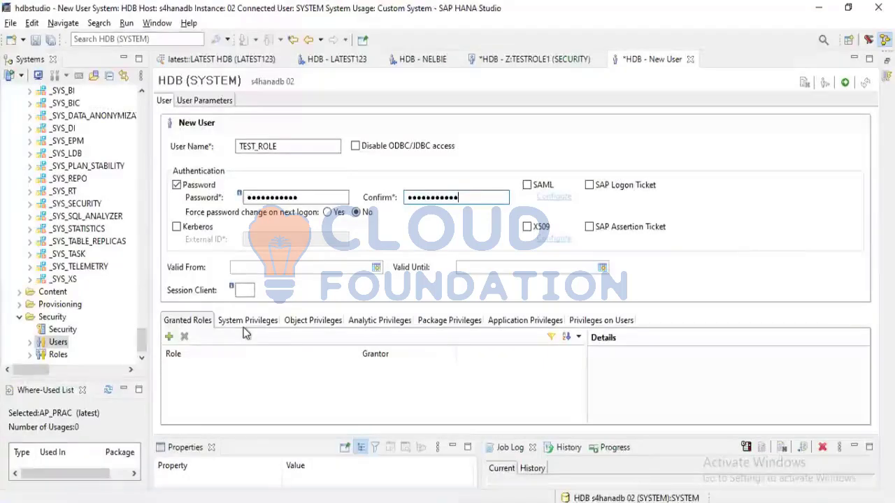
# Find the role ROLEDESIGN::ZROLE100 by searching for ZROLE and grant it to the new user TEST_ROLE
pyautogui.click(169, 336)
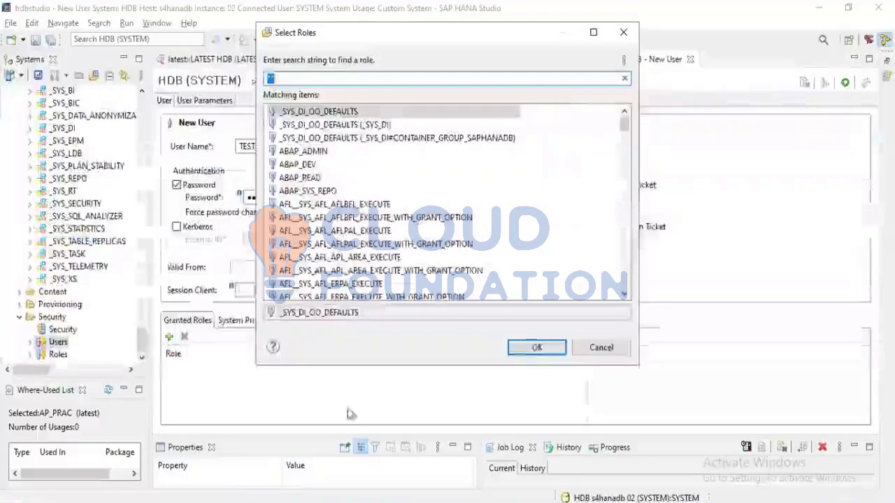
pyautogui.write('ZROLE')
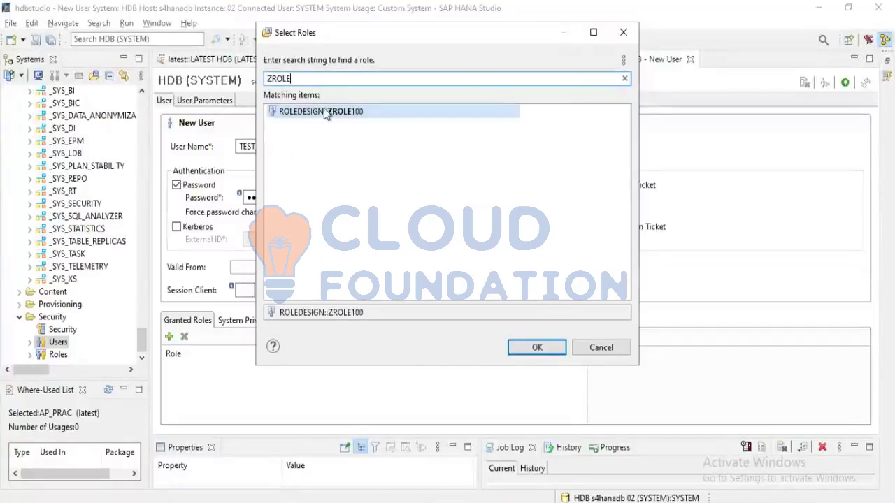
pyautogui.click(545, 350)
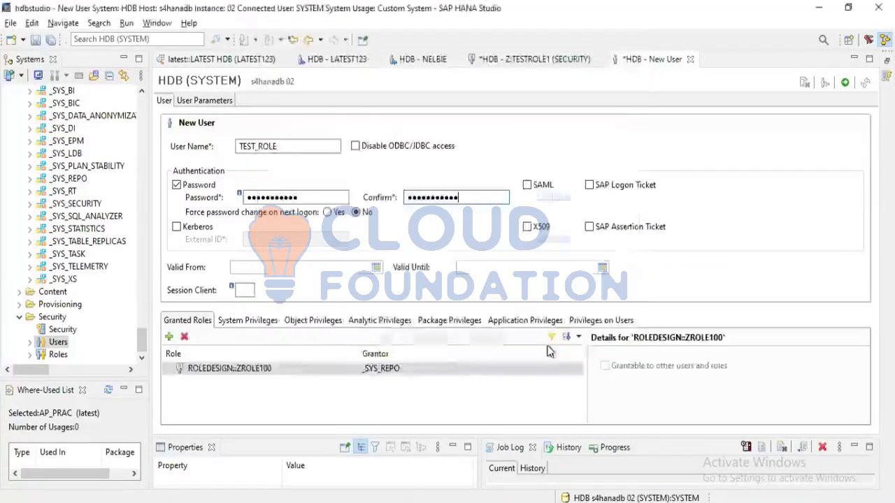
# Check each category of directly assigned privileges for the new user, from system privileges to privileges on users
pyautogui.click(264, 322)
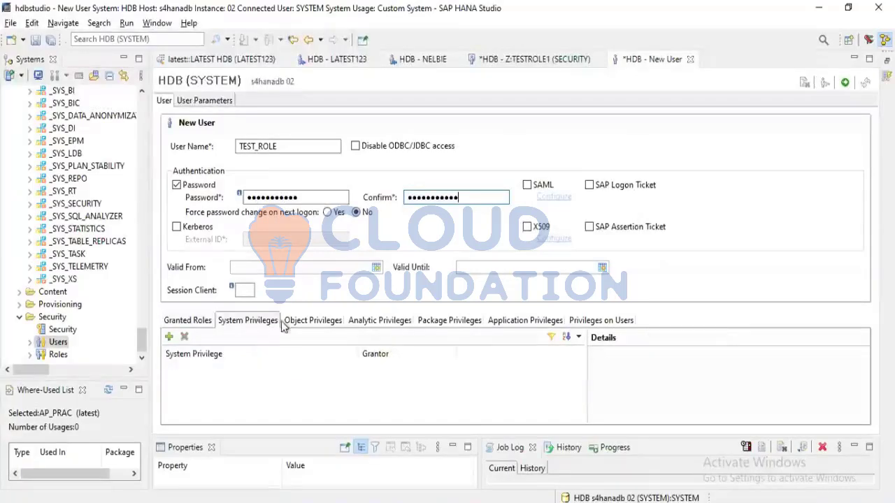
pyautogui.click(333, 326)
pyautogui.click(385, 326)
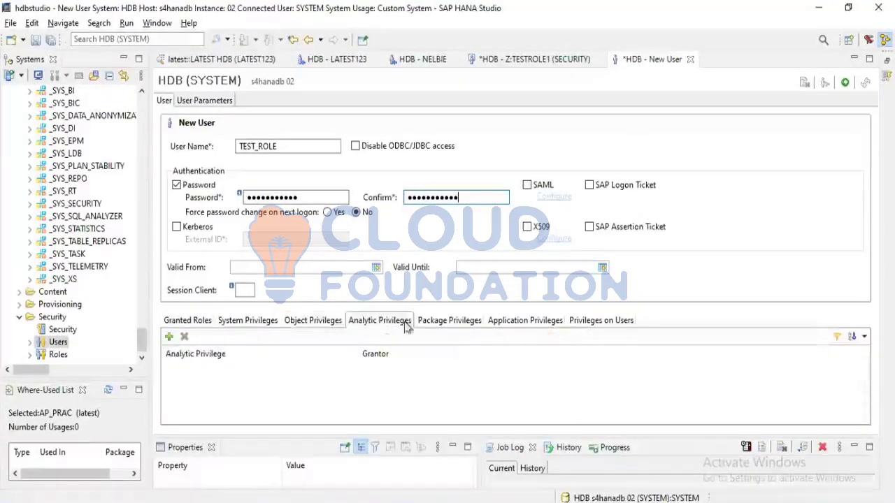
pyautogui.click(474, 325)
pyautogui.click(535, 326)
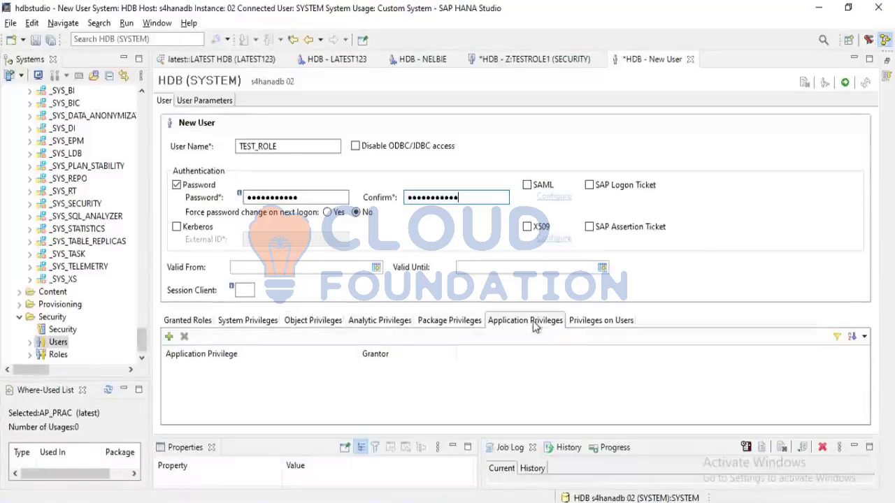
pyautogui.click(583, 324)
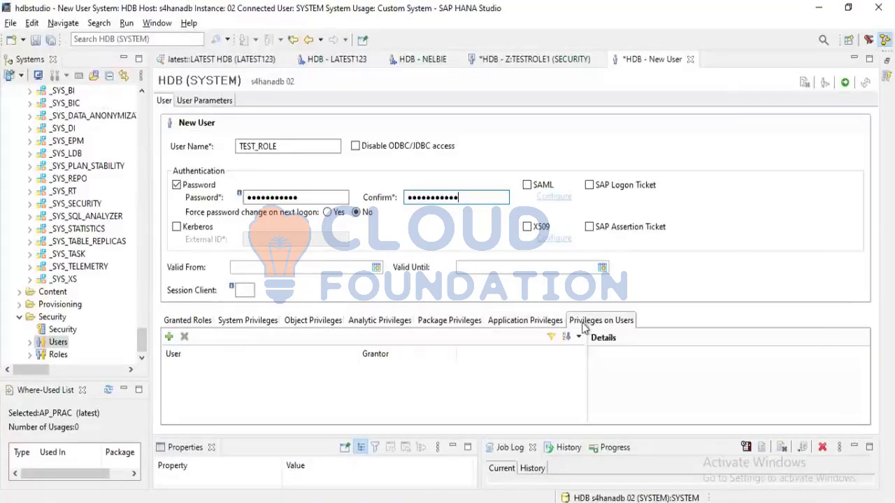
pyautogui.click(246, 323)
pyautogui.click(297, 325)
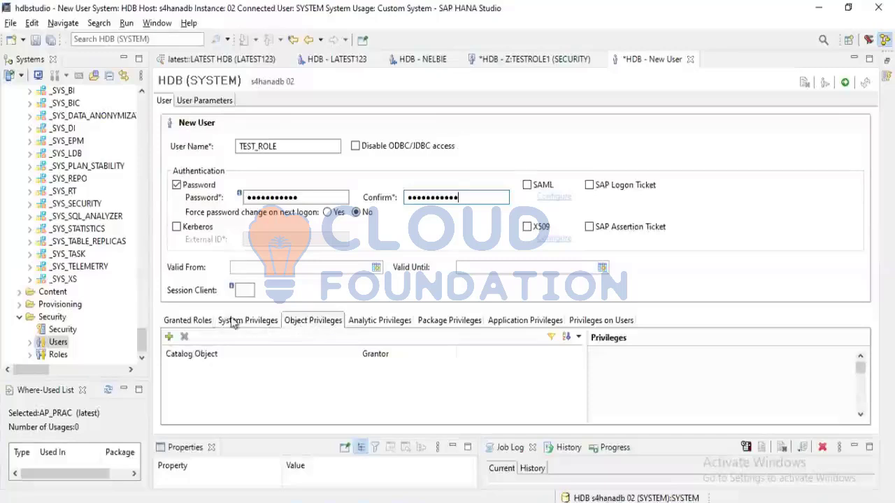
# Return to the granted roles and deploy the new user TEST_ROLE
pyautogui.click(198, 323)
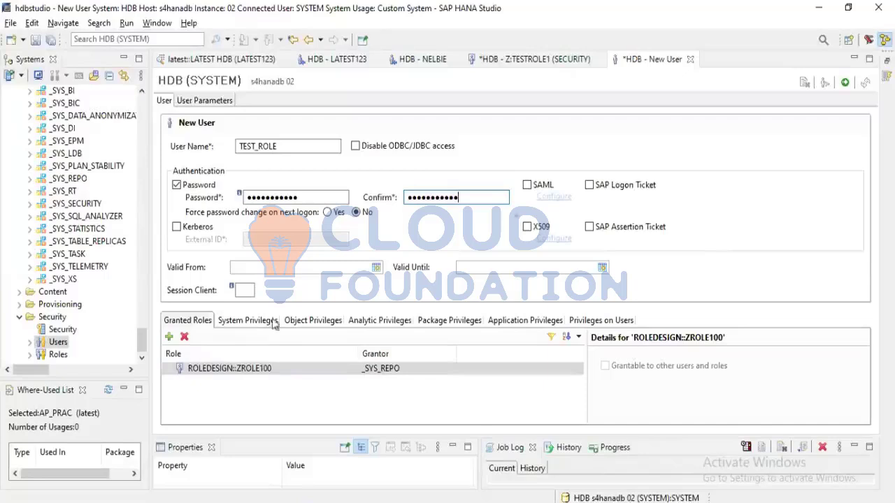
pyautogui.click(847, 83)
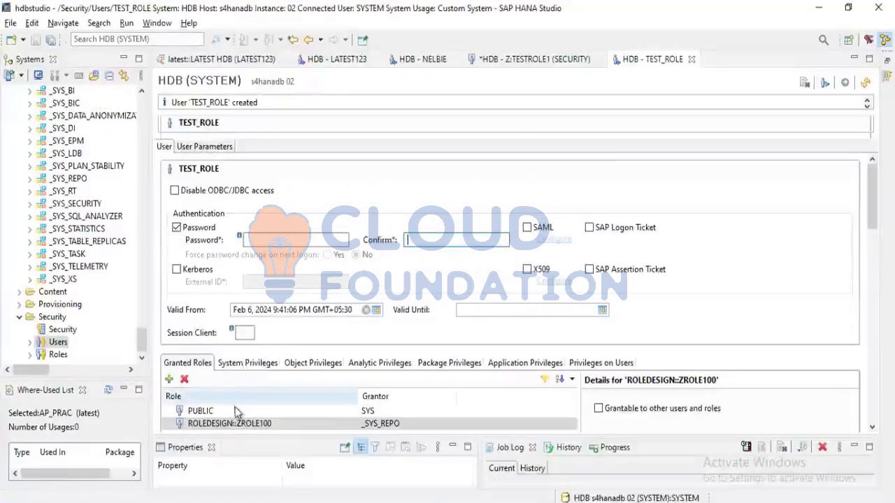
# Examine the deployed user TEST_ROLE's system, object, analytic, package and application privileges, including the entry for its own schema
pyautogui.click(241, 365)
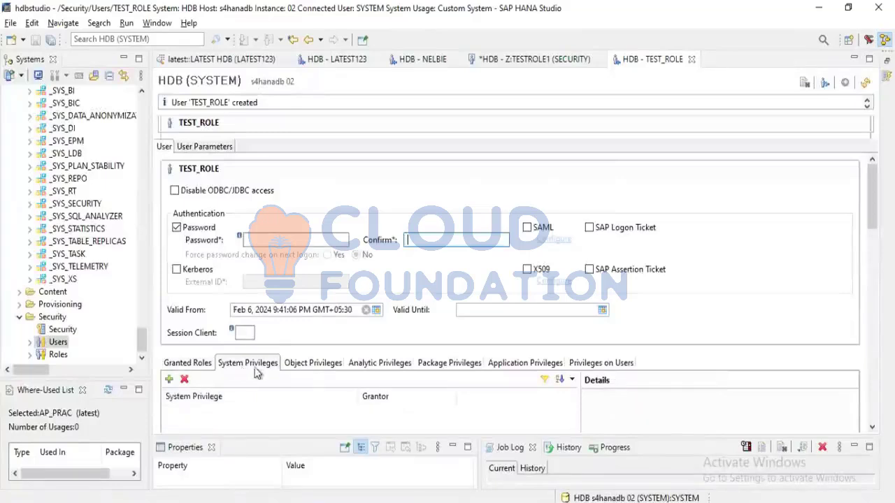
pyautogui.click(331, 367)
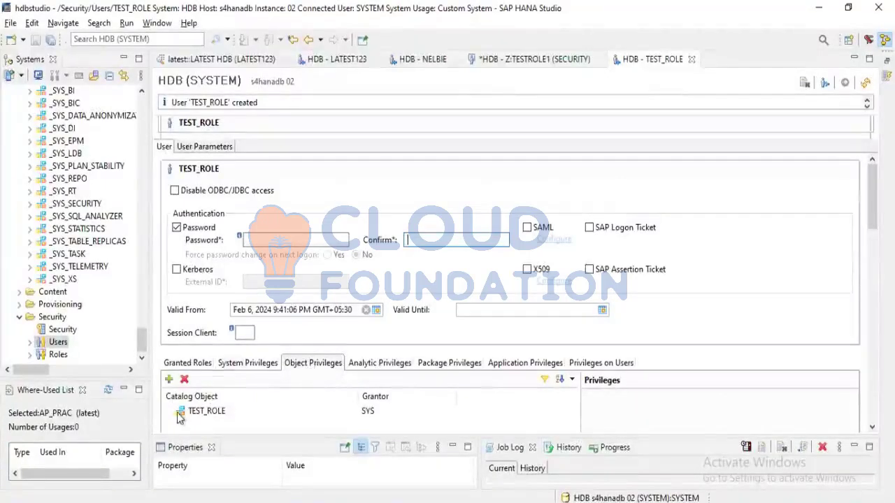
pyautogui.click(206, 414)
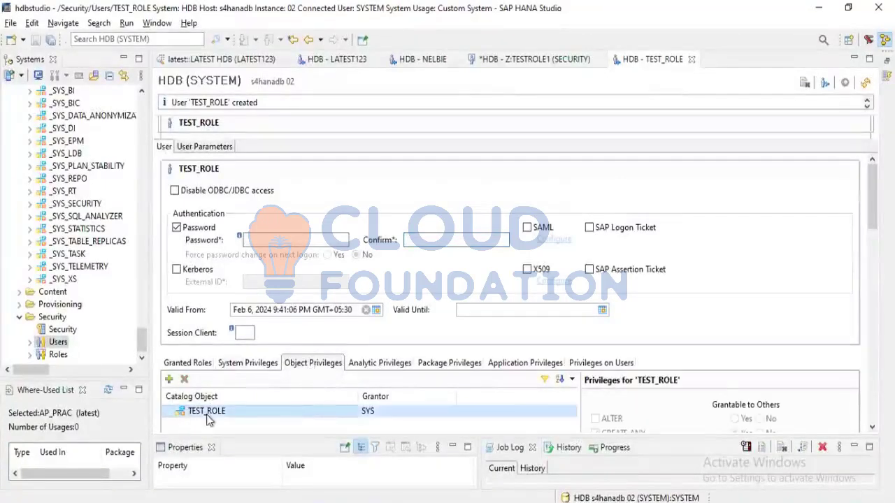
pyautogui.click(370, 372)
pyautogui.click(459, 369)
pyautogui.click(514, 367)
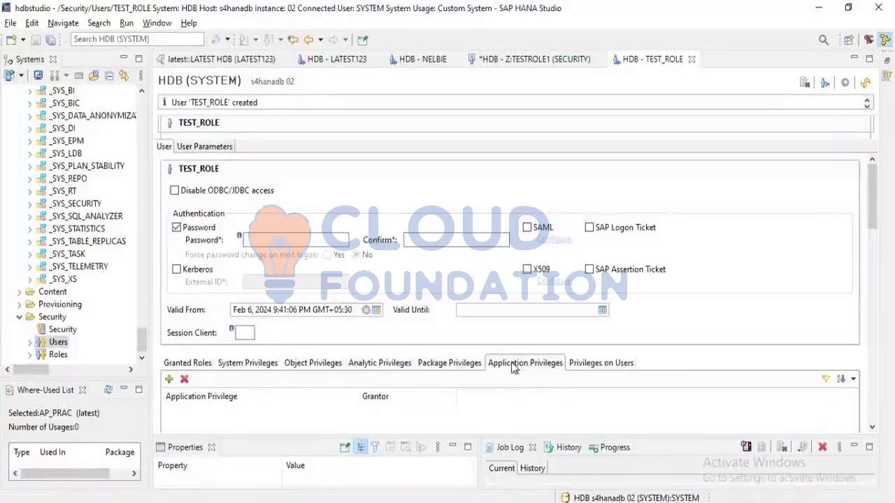
pyautogui.click(435, 365)
pyautogui.click(374, 366)
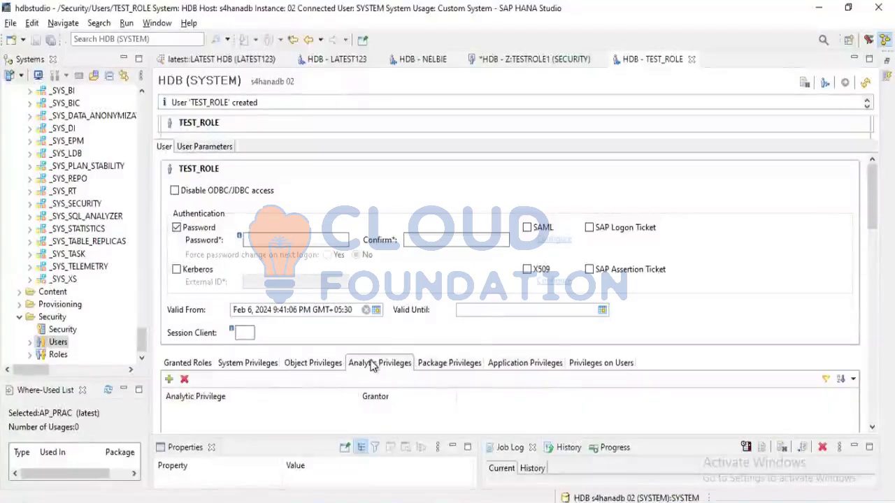
pyautogui.click(306, 367)
# Examine the details of the roles PUBLIC and ROLEDESIGN::ZROLE100 granted to TEST_ROLE
pyautogui.click(189, 365)
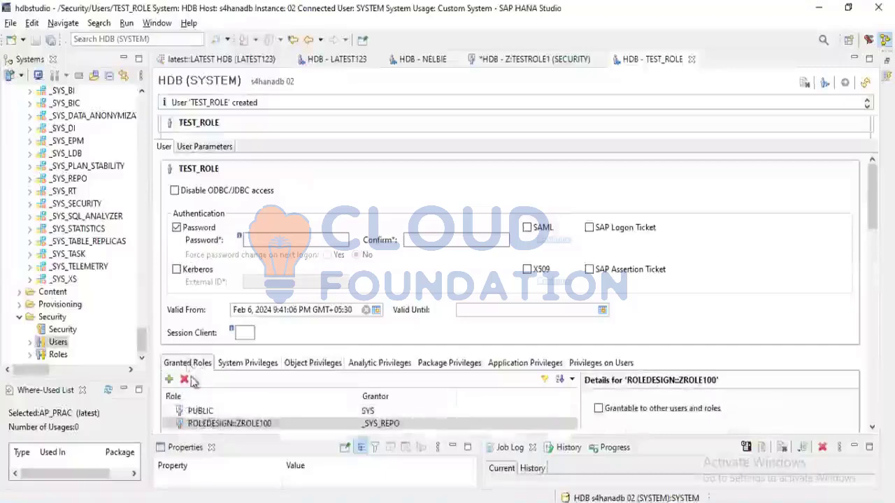
pyautogui.click(200, 424)
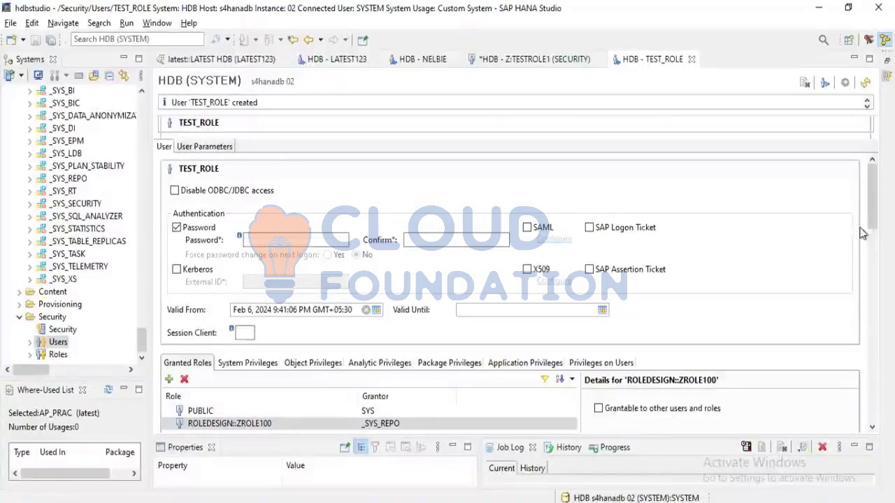
pyautogui.moveTo(873, 225)
pyautogui.mouseDown()
pyautogui.moveTo(873, 233)
pyautogui.moveTo(876, 226)
pyautogui.mouseUp()
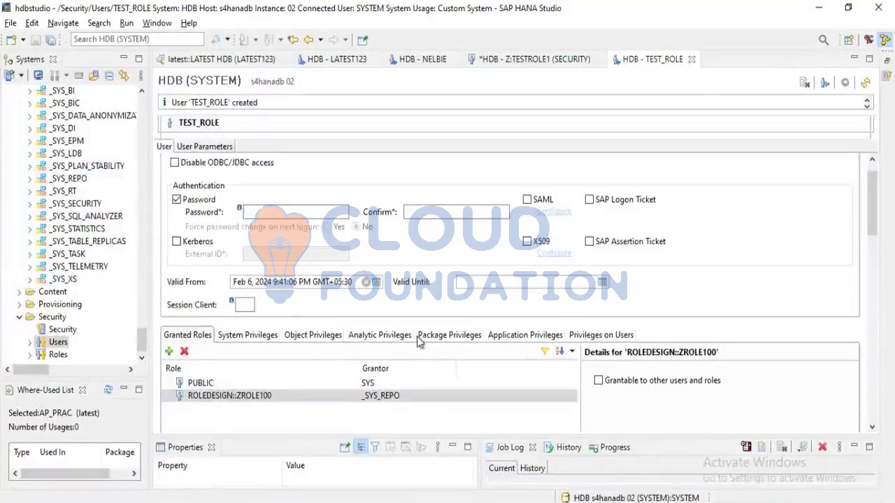
pyautogui.click(237, 383)
pyautogui.click(238, 397)
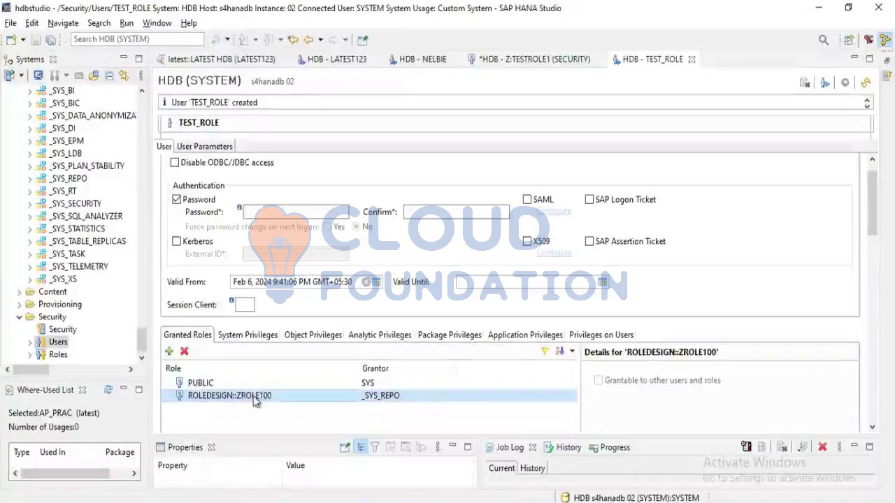
# Recheck the two roles granted to TEST_ROLE, PUBLIC and the design-time role ROLEDESIGN::ZROLE100
pyautogui.click(200, 383)
pyautogui.click(203, 396)
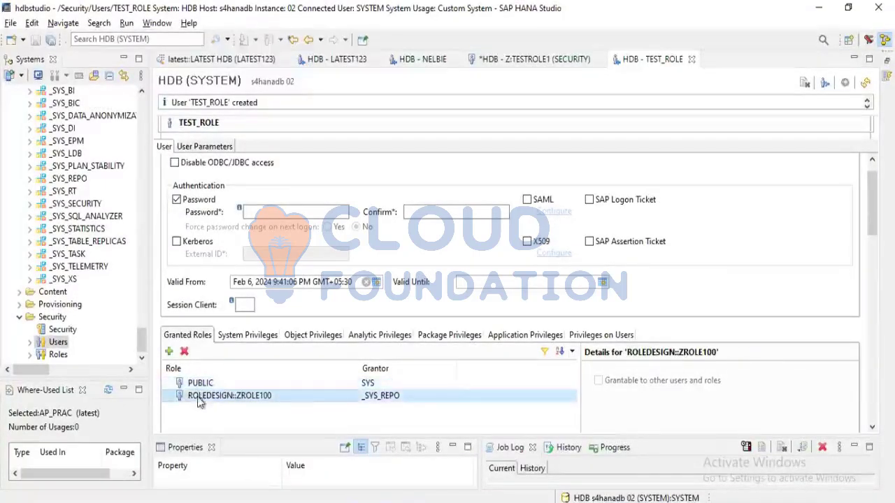
pyautogui.scroll(1, 212, 252)
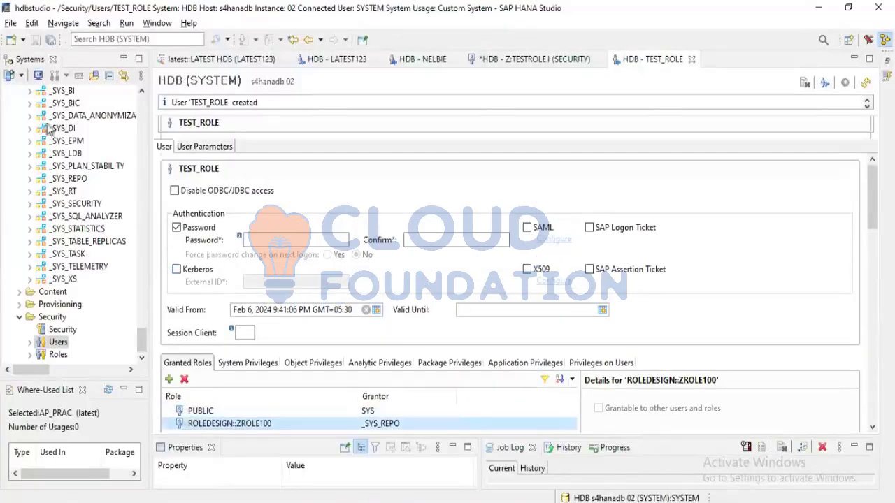
# Start adding the HDB (LATEST123) system with a different user and enter TEST_ROLE as the database user name
pyautogui.scroll(15, 49, 130)
pyautogui.scroll(10, 47, 130)
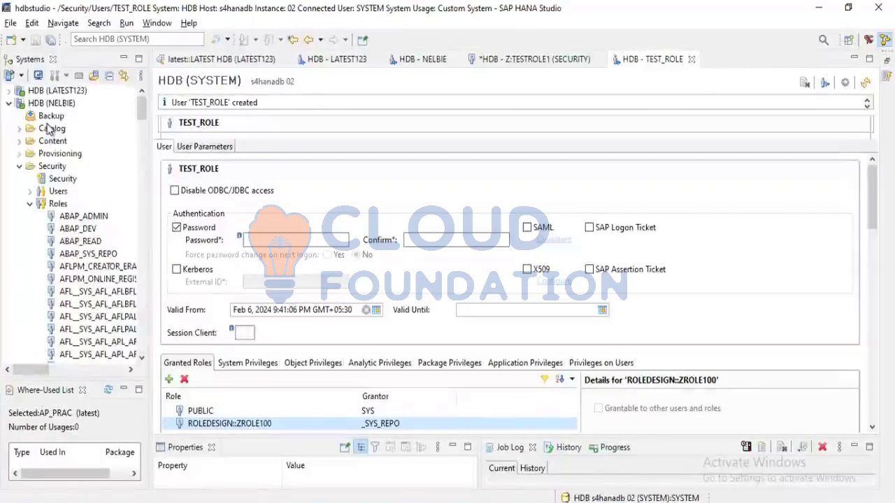
pyautogui.click(37, 92)
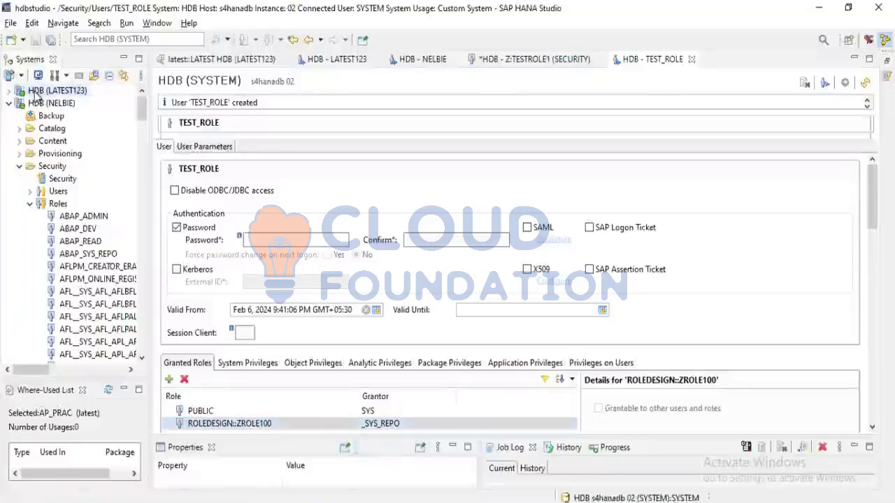
pyautogui.rightClick(36, 93)
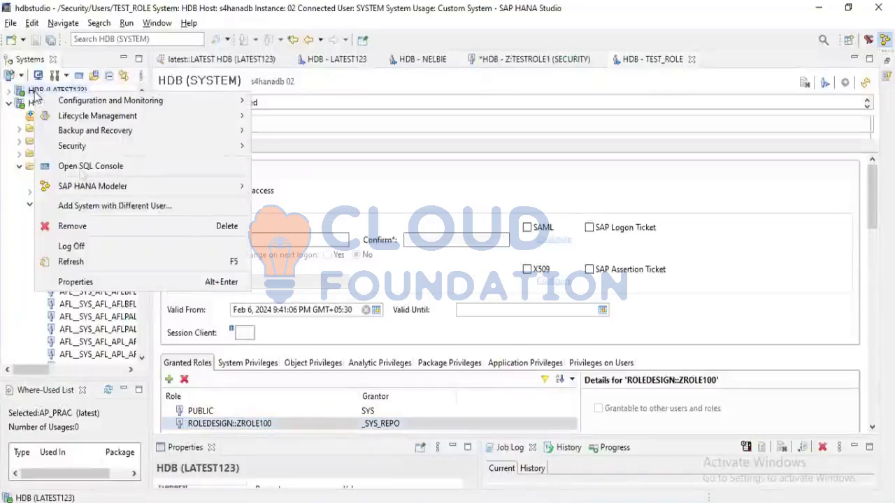
pyautogui.click(118, 207)
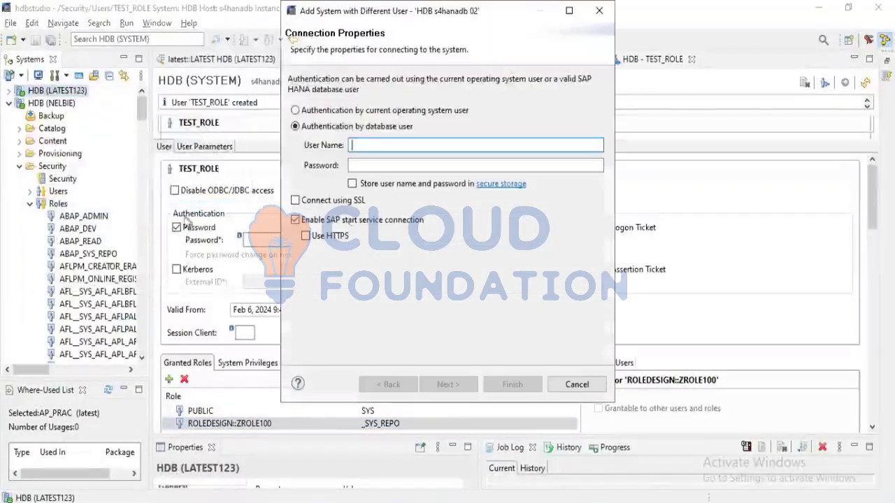
pyautogui.write('TEST')
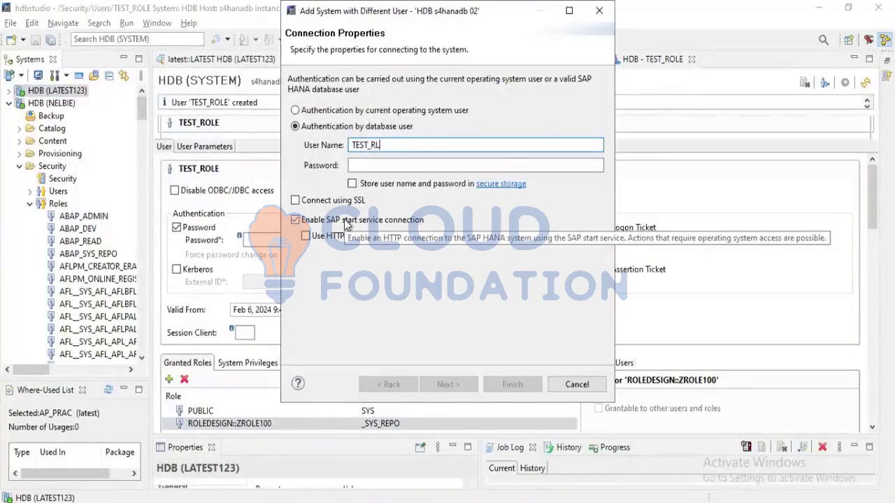
pyautogui.write('_ROLE')
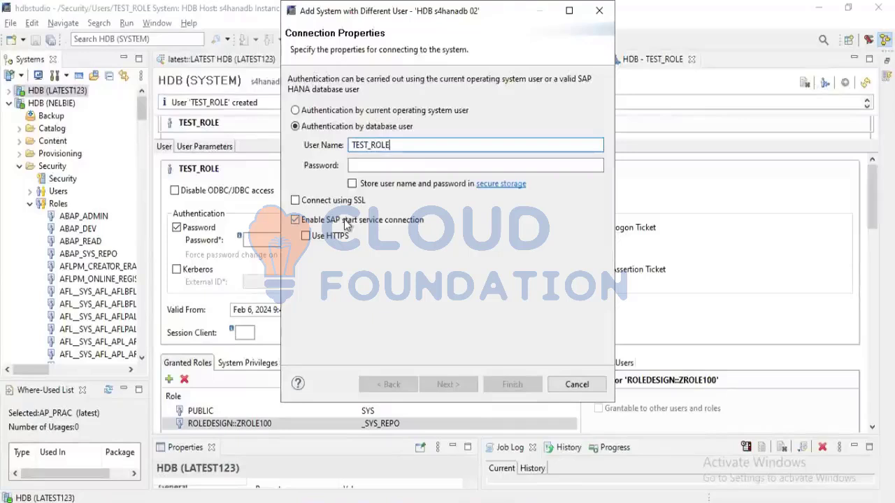
# Enter the account password for TEST_ROLE, store the credentials in secure storage and finish adding the system
pyautogui.press('Tab')
pyautogui.write('123')
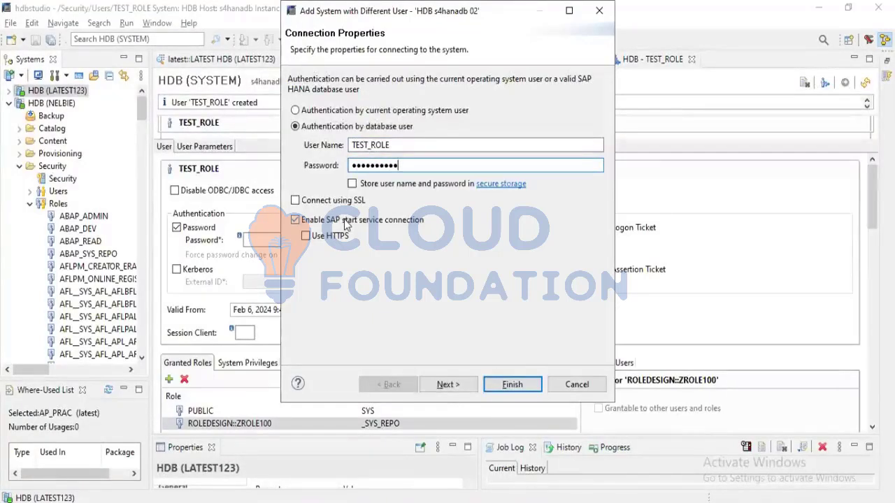
pyautogui.write('4')
pyautogui.click(353, 184)
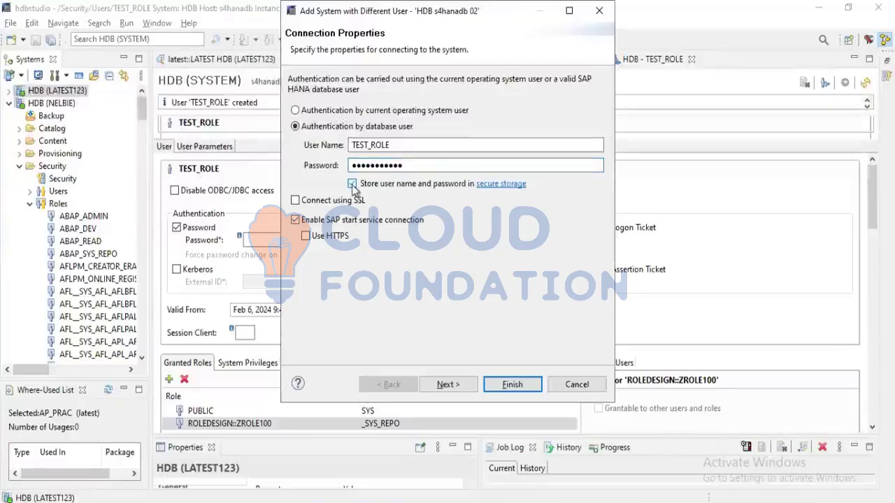
pyautogui.click(511, 384)
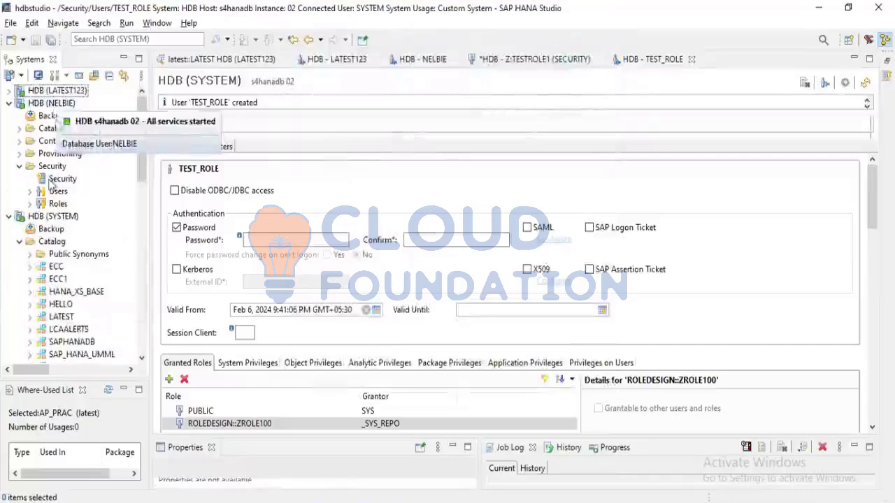
# Expand the content of the new HDB (TEST_ROLE) system and examine the packages accessible to that user
pyautogui.scroll(-6, 51, 183)
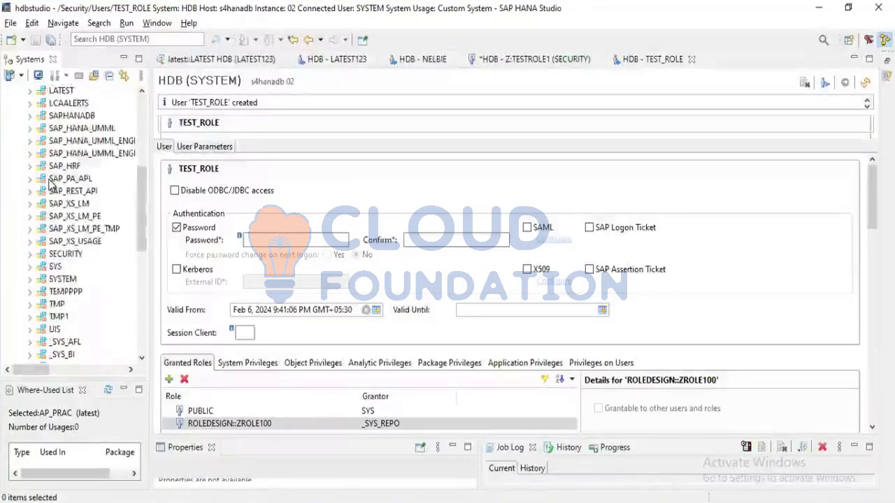
pyautogui.scroll(-9, 58, 183)
pyautogui.scroll(4, 30, 291)
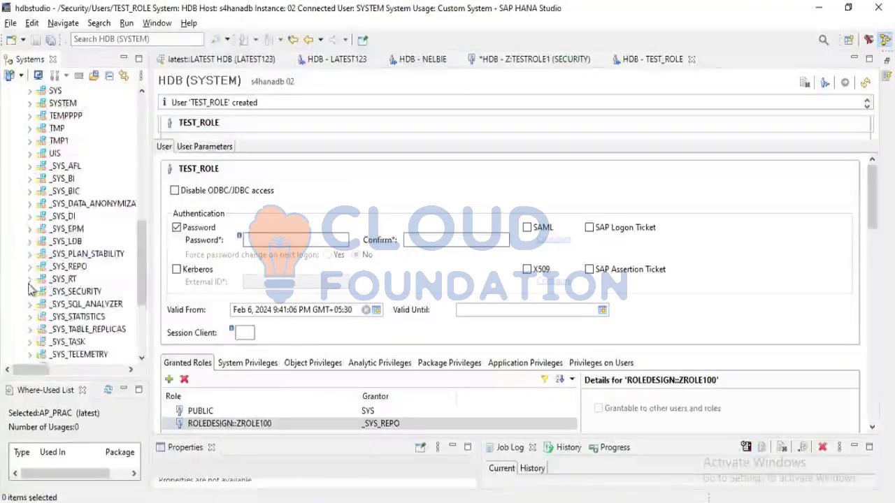
pyautogui.scroll(-4, 30, 290)
pyautogui.click(19, 330)
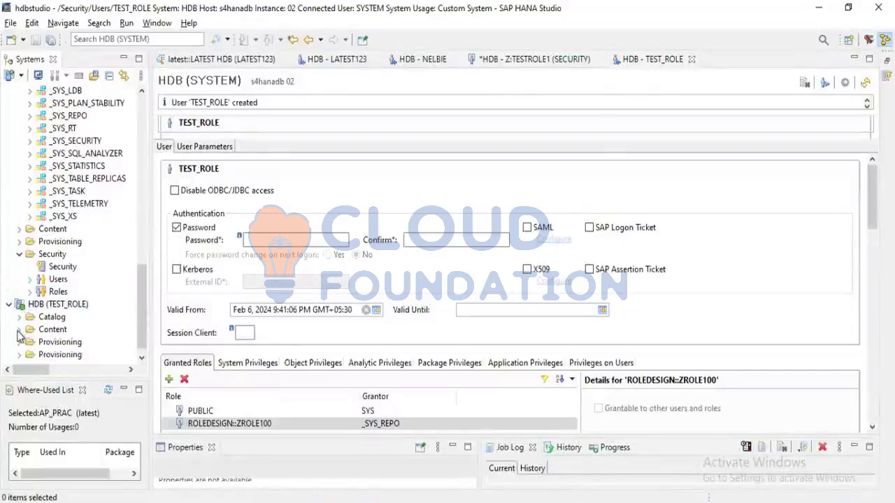
pyautogui.scroll(-3, 18, 332)
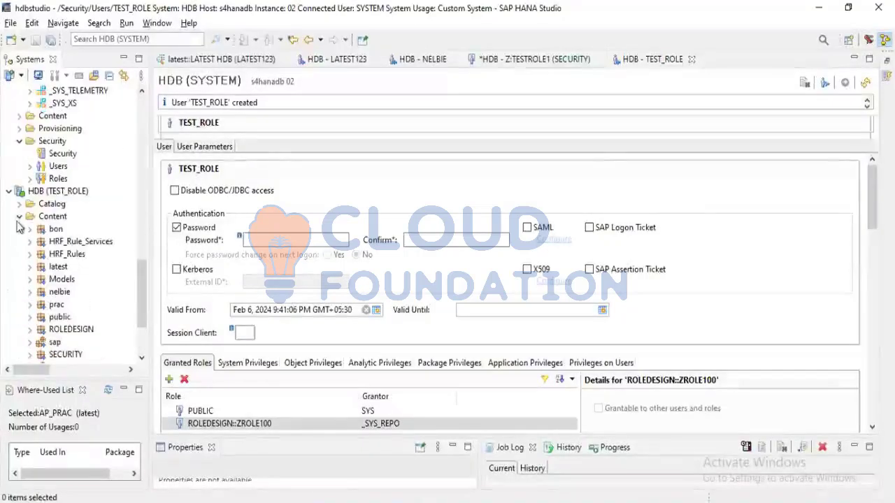
pyautogui.scroll(-3, 35, 248)
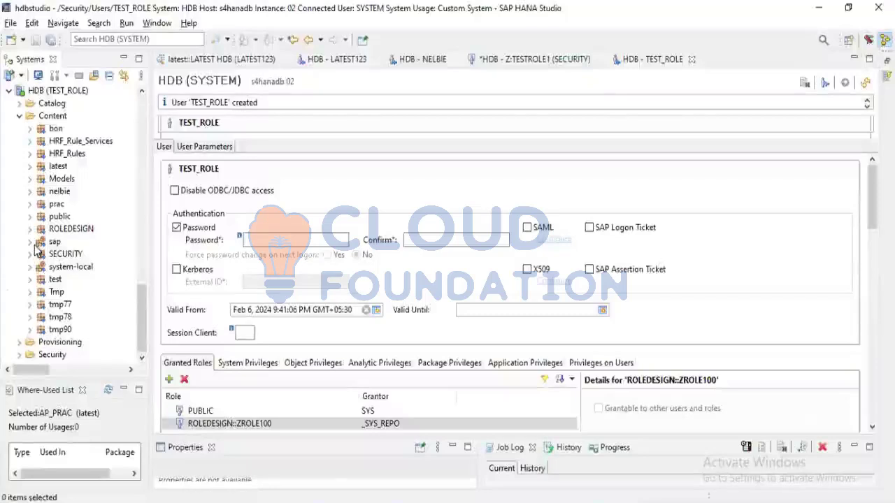
# Compare TEST_ROLE's directly assigned package privileges with the packages listed in the HDB (TEST_ROLE) content
pyautogui.click(436, 366)
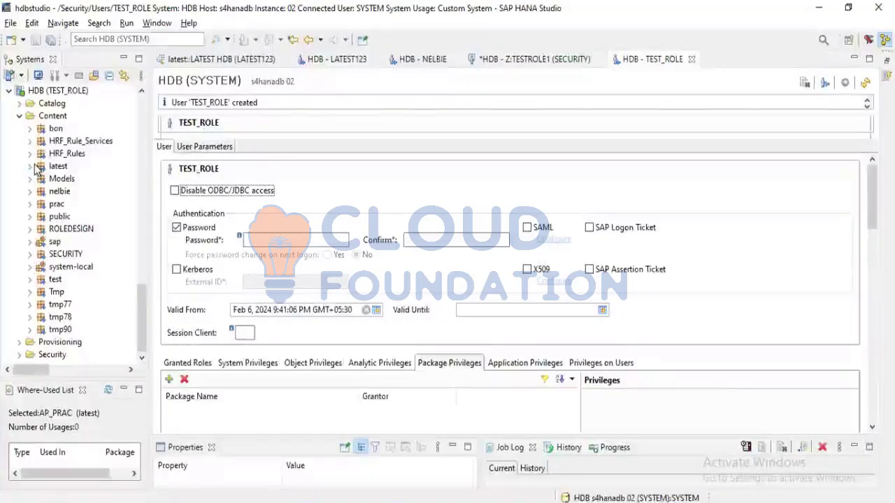
pyautogui.scroll(3, 36, 170)
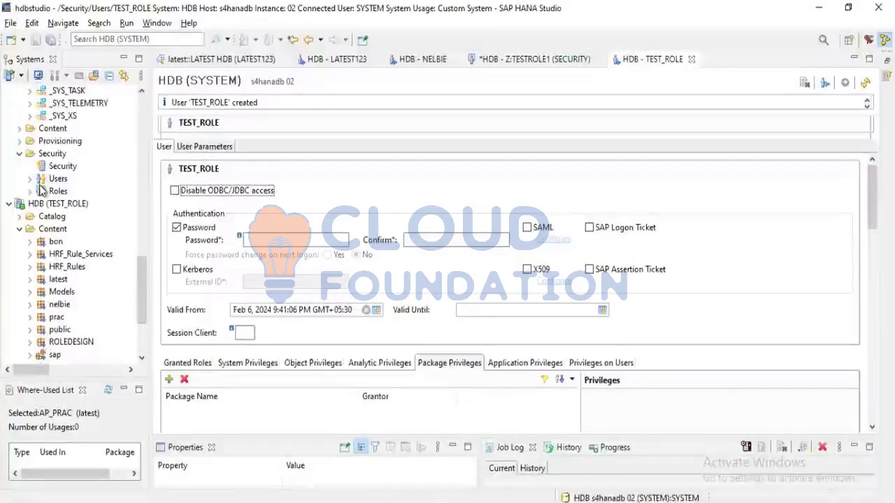
pyautogui.scroll(-3, 26, 280)
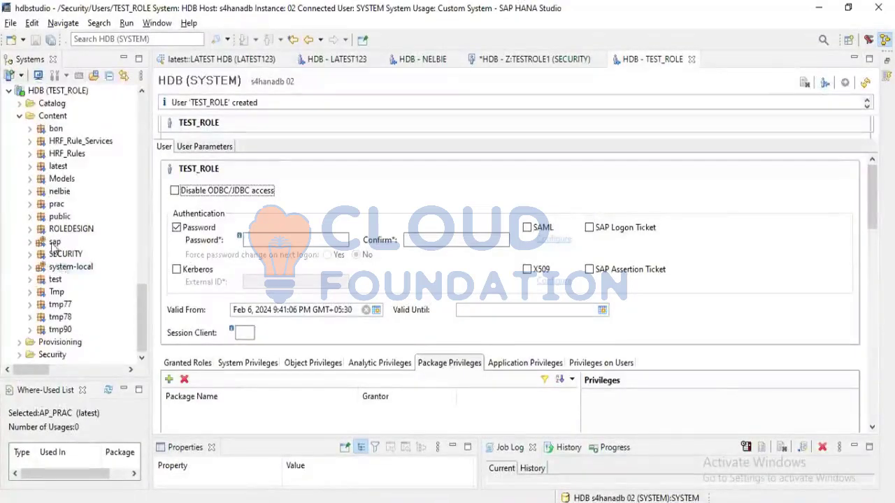
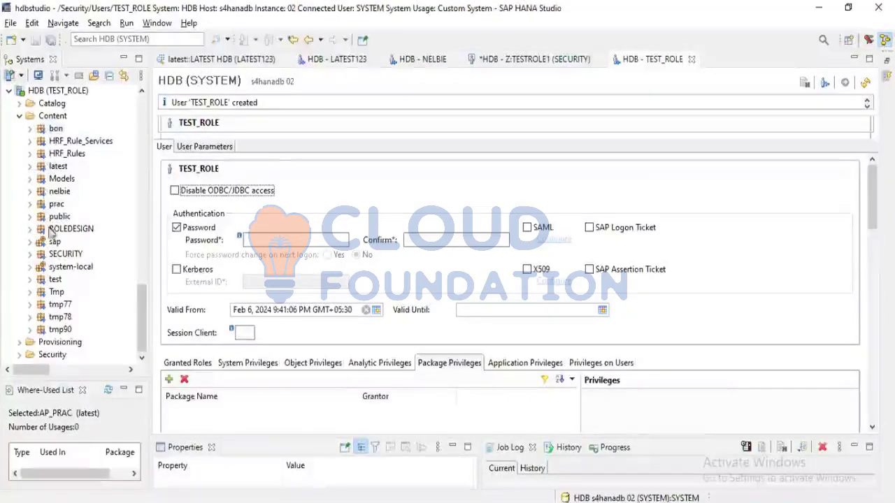
# Open a data preview of the LATEST attribute view from the latest package of the HDB (TEST_ROLE) system
pyautogui.click(29, 166)
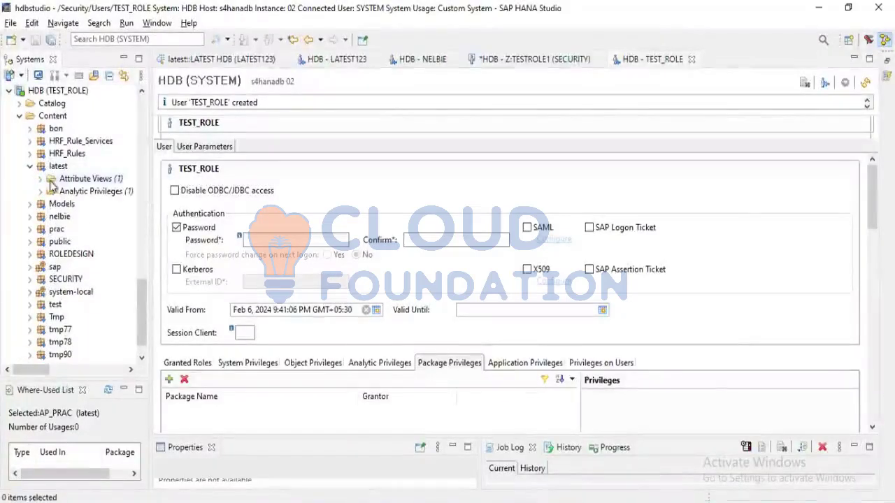
pyautogui.click(41, 180)
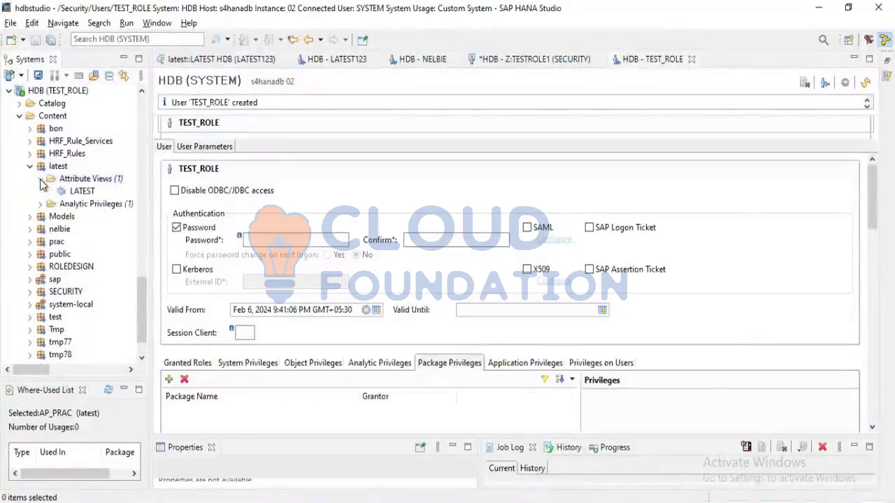
pyautogui.click(74, 194)
pyautogui.rightClick(75, 195)
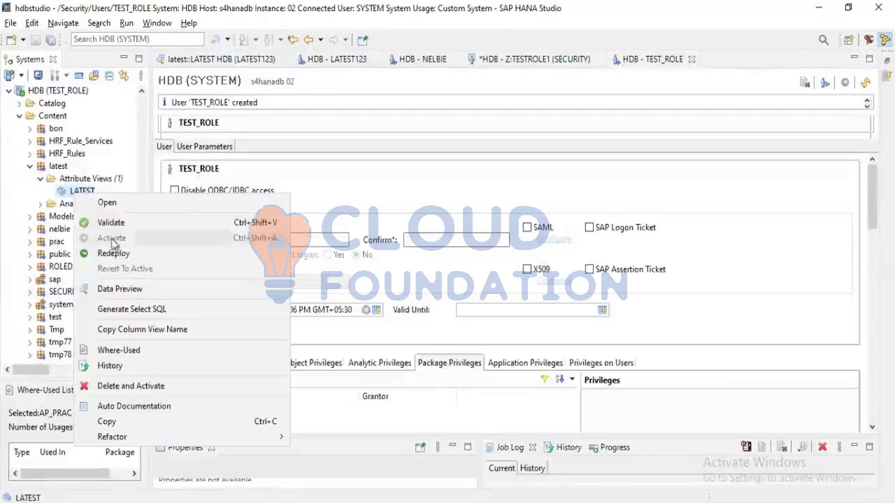
pyautogui.click(120, 289)
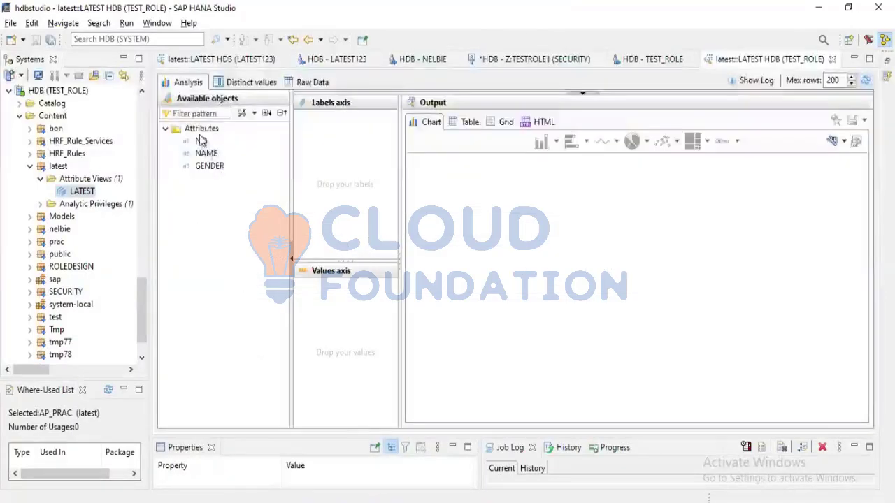
# Analyse the previewed data by using NO as the value and NAME and GENDER as the labels
pyautogui.moveTo(200, 143); pyautogui.dragTo(322, 294)
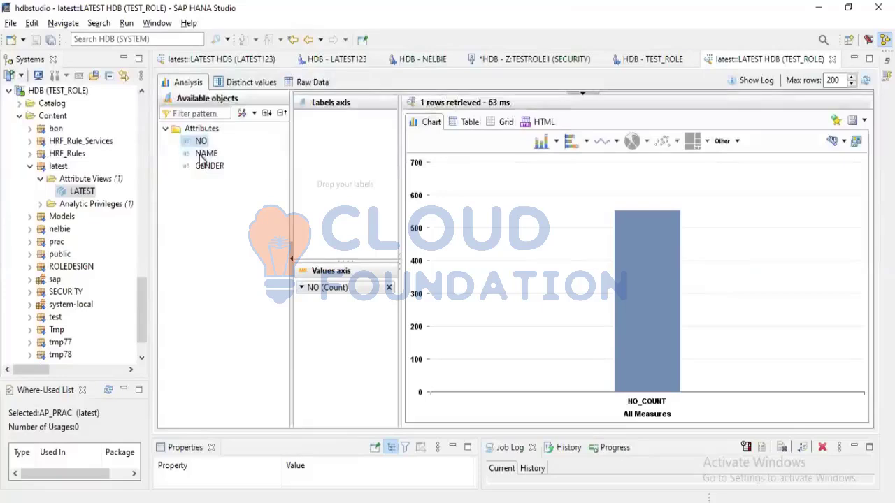
pyautogui.moveTo(202, 156); pyautogui.dragTo(330, 157)
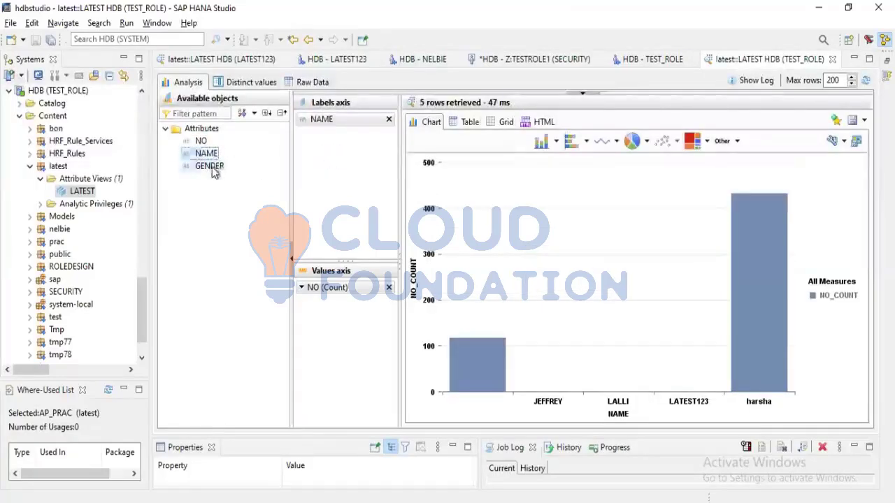
pyautogui.moveTo(214, 172); pyautogui.dragTo(335, 165)
pyautogui.scroll(2, 133, 214)
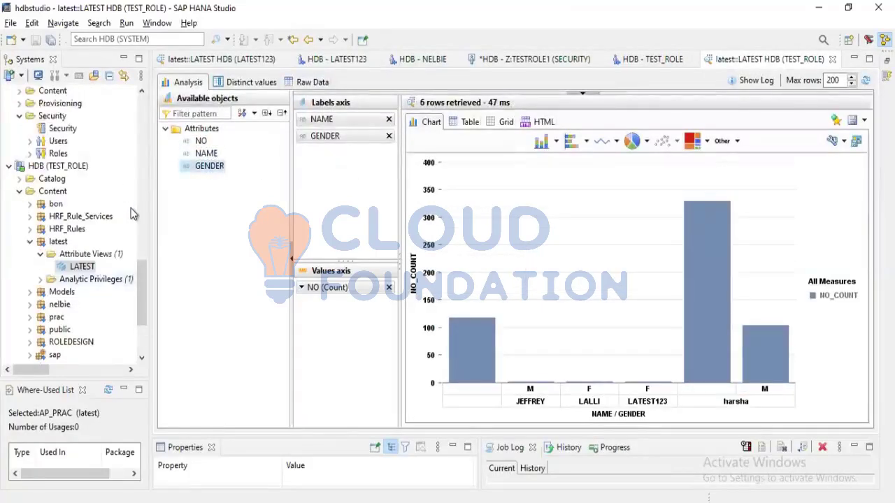
pyautogui.scroll(-3, 133, 214)
pyautogui.scroll(2, 50, 248)
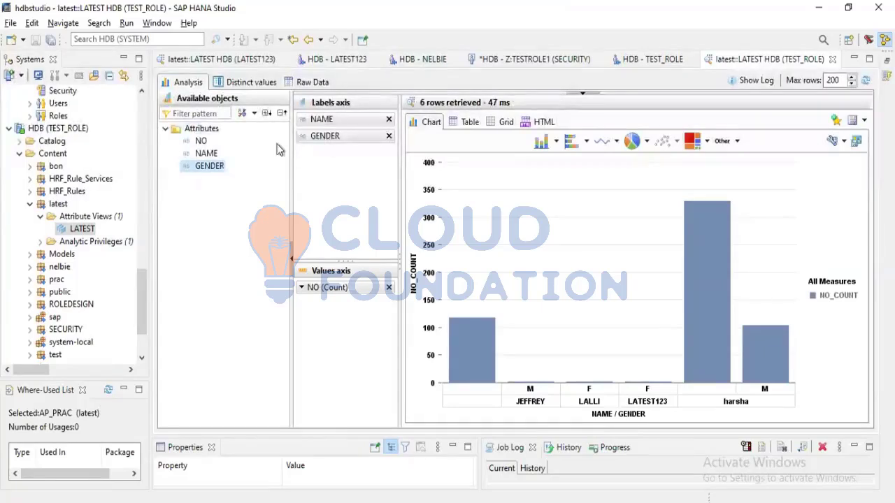
# Examine the preview output in grid, chart and table form, ending on the table, and review the HDB (TEST_ROLE) system's content
pyautogui.click(470, 122)
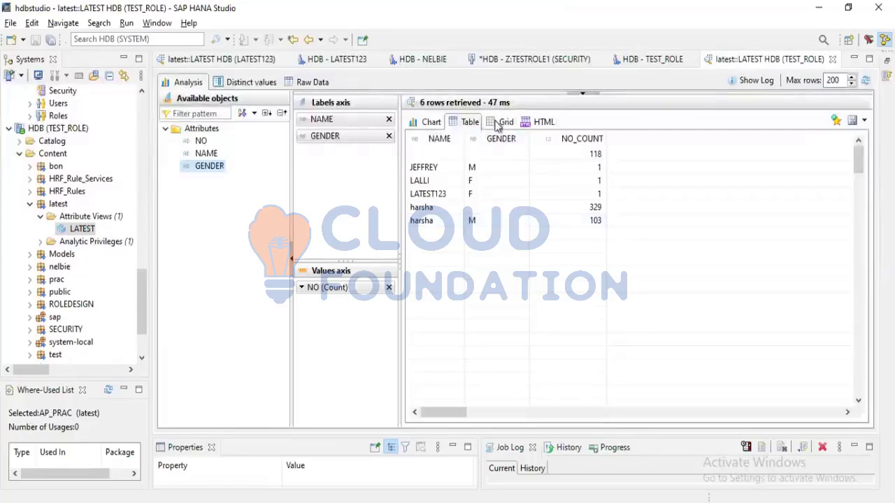
pyautogui.click(500, 122)
pyautogui.click(466, 122)
pyautogui.click(432, 122)
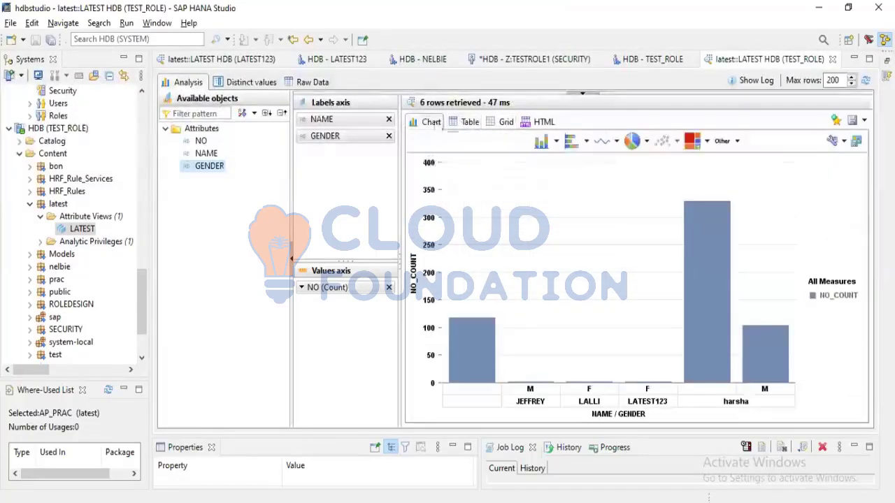
pyautogui.click(467, 123)
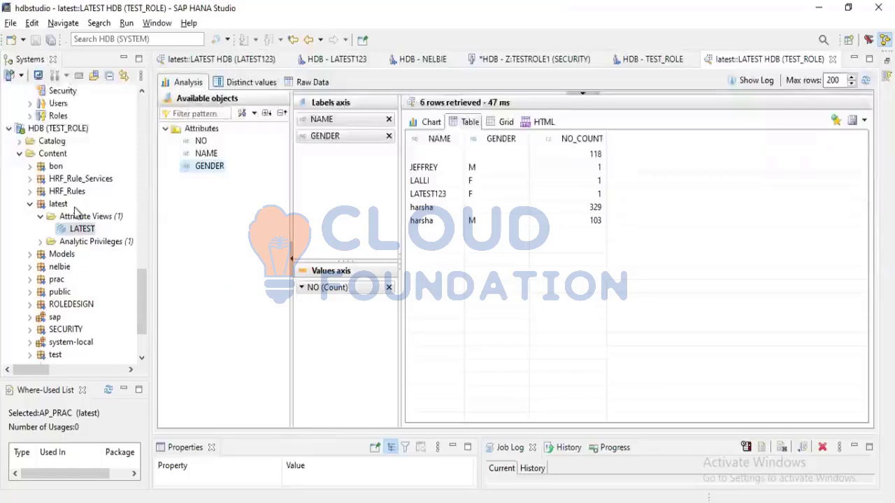
pyautogui.scroll(1, 77, 212)
pyautogui.scroll(-3, 77, 211)
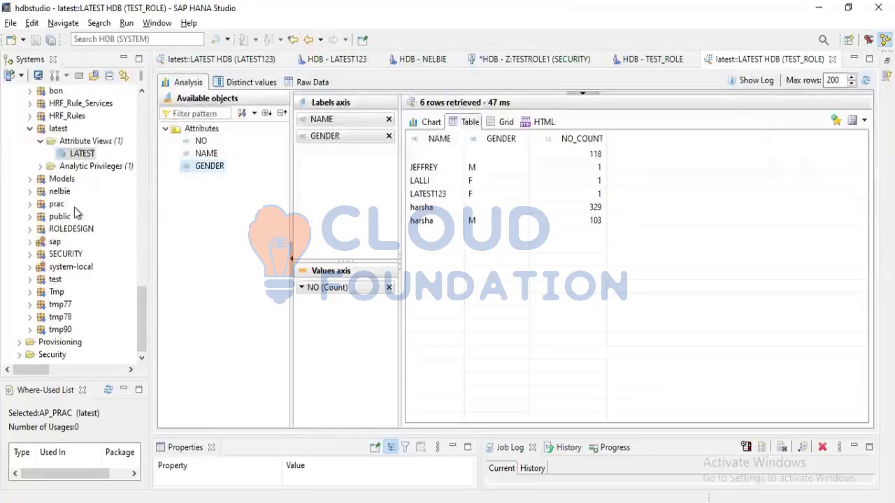
pyautogui.scroll(2, 74, 207)
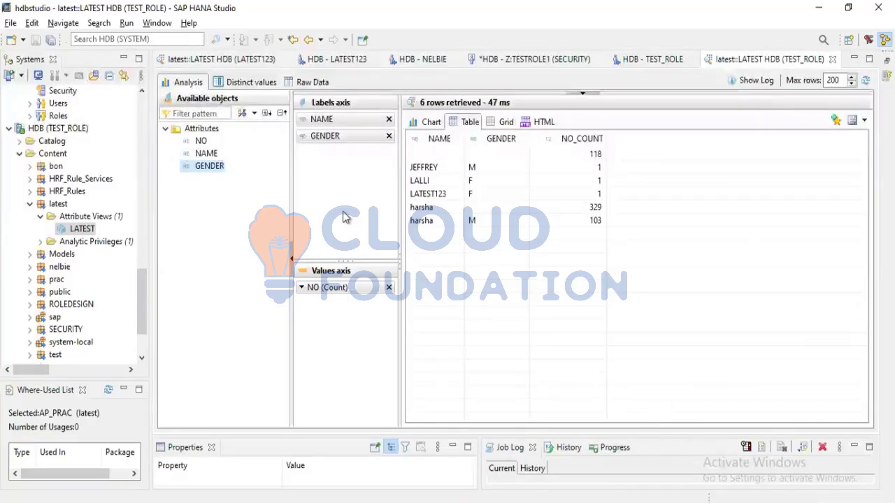
pyautogui.scroll(3, 70, 237)
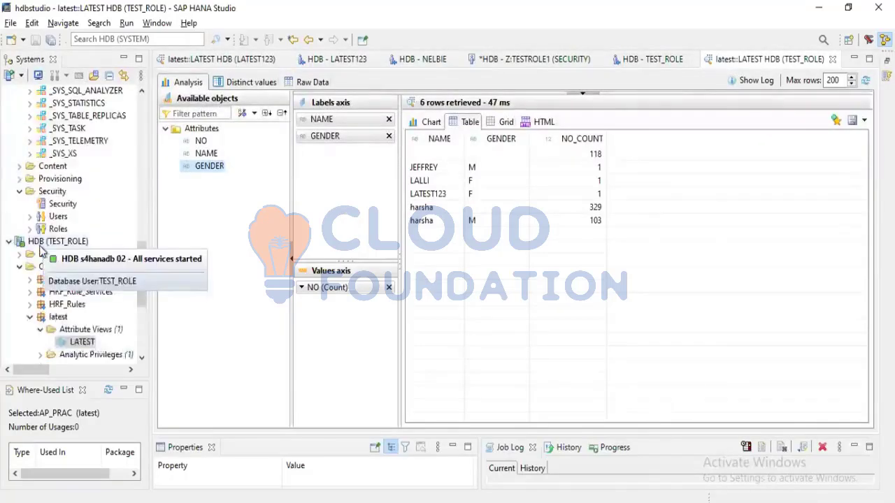
pyautogui.scroll(-1, 70, 238)
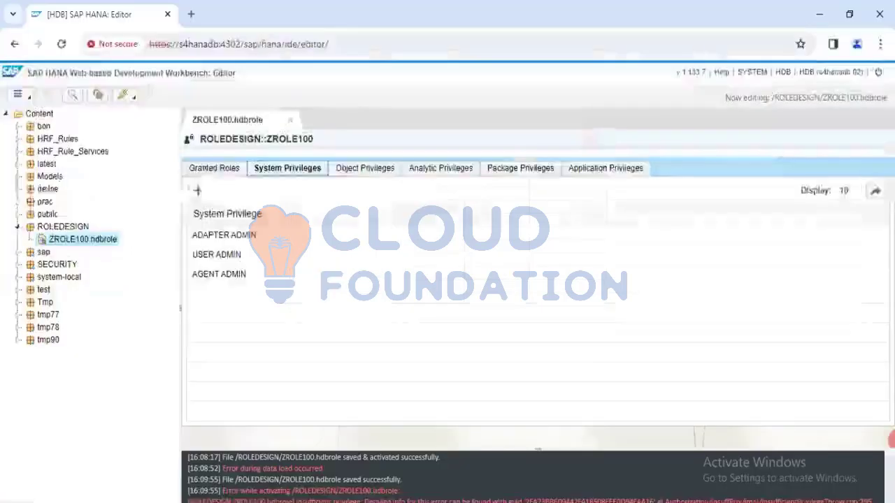
# Switch to the SAP HANA Web-based Development Workbench, reopen ZROLE100.hdbrole from the ROLEDESIGN package and review each of its privilege categories
pyautogui.click(32, 116)
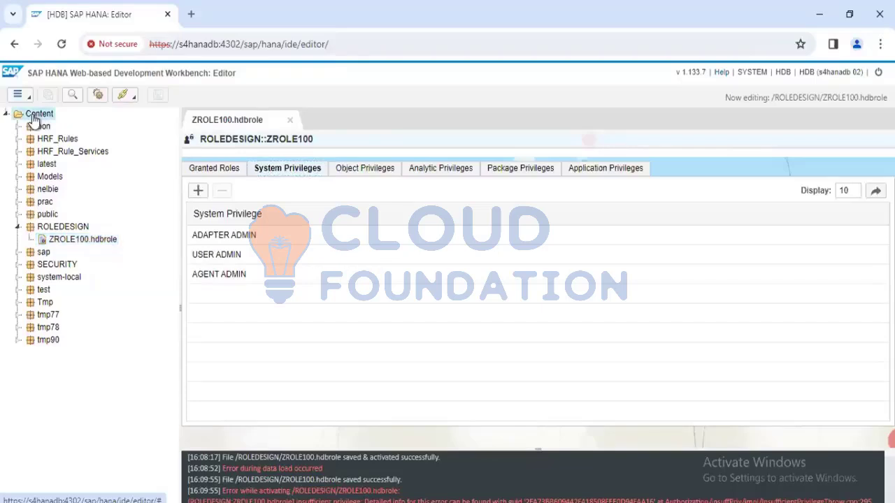
pyautogui.doubleClick(54, 230)
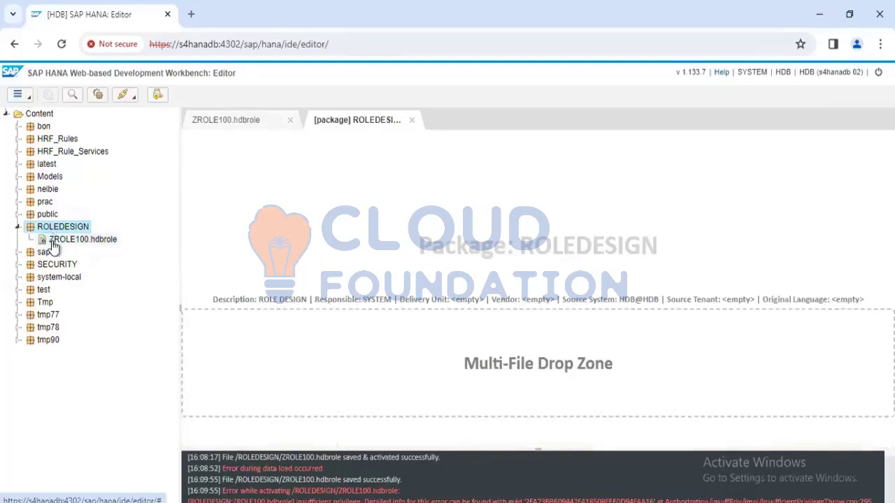
pyautogui.doubleClick(53, 242)
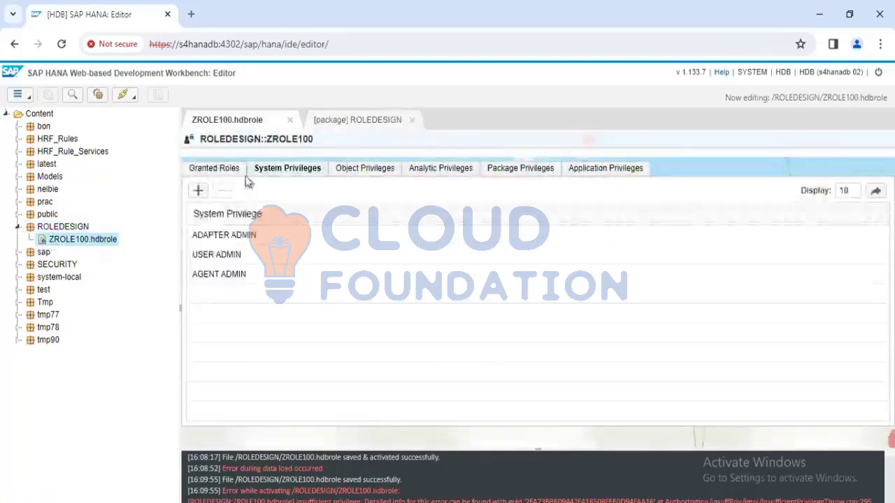
pyautogui.click(230, 170)
pyautogui.click(287, 169)
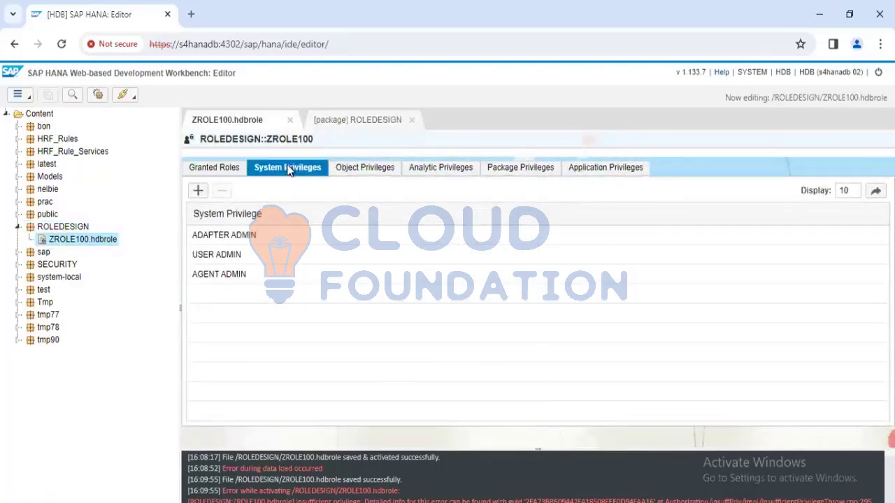
pyautogui.click(373, 172)
pyautogui.click(428, 169)
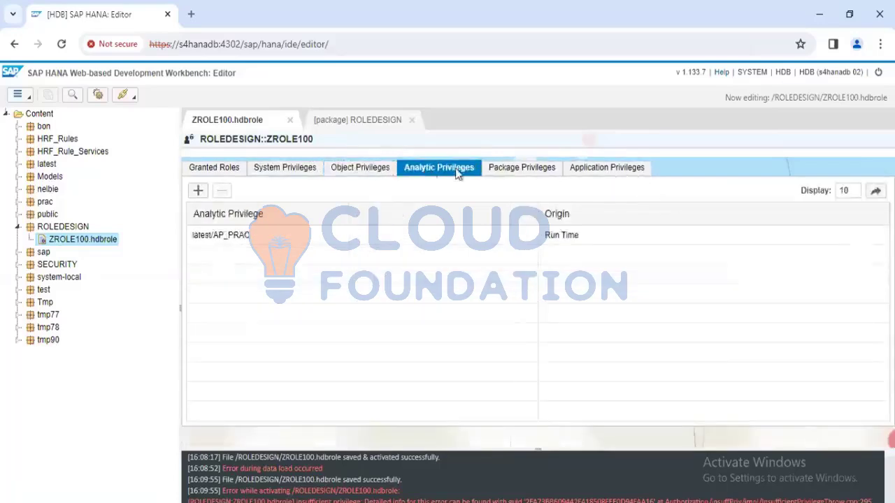
pyautogui.click(510, 171)
pyautogui.click(594, 172)
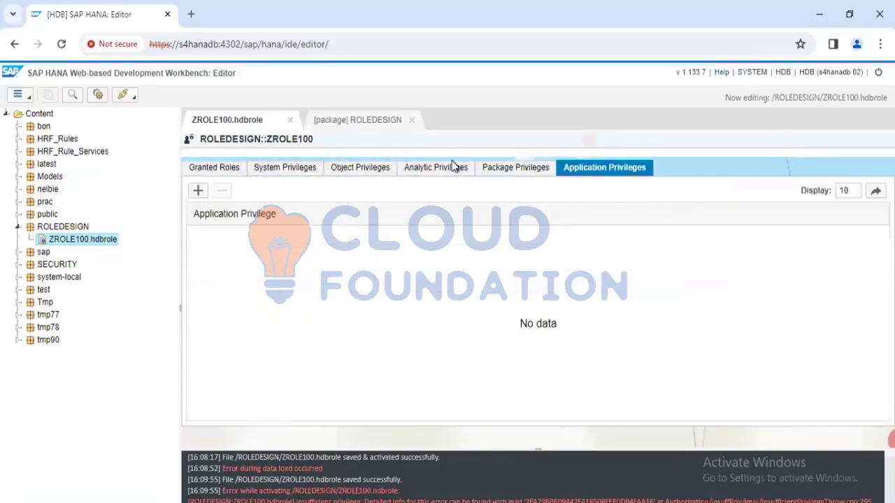
# Examine ZROLE100's object privileges on REPOSITORY_REST and _SYS_BIC, its analytic privileges and its package privileges on latest
pyautogui.click(370, 172)
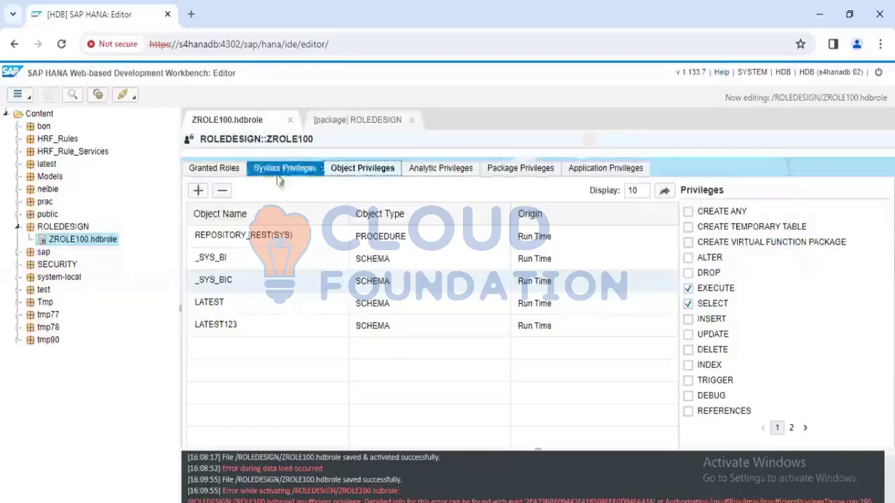
pyautogui.click(227, 237)
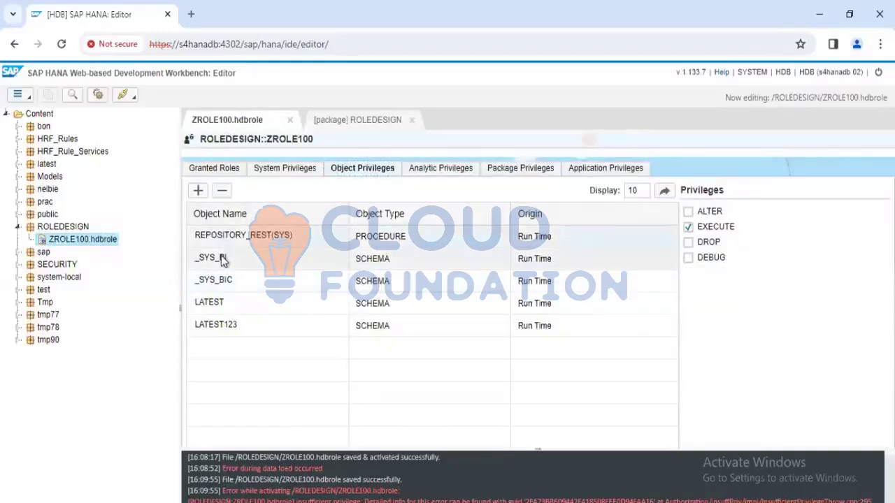
pyautogui.click(217, 281)
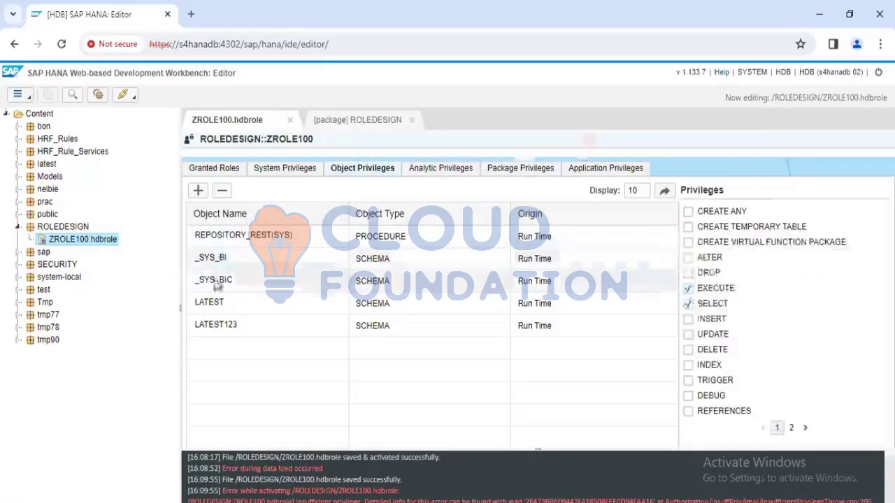
pyautogui.click(433, 171)
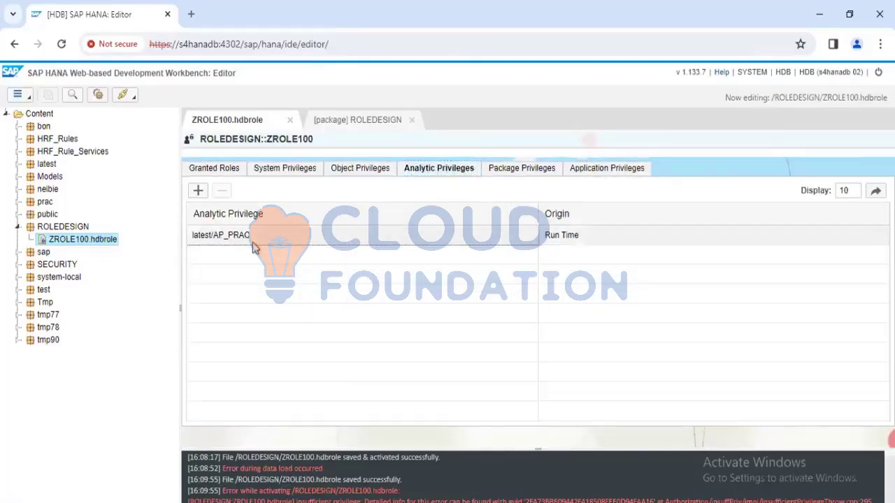
pyautogui.click(520, 174)
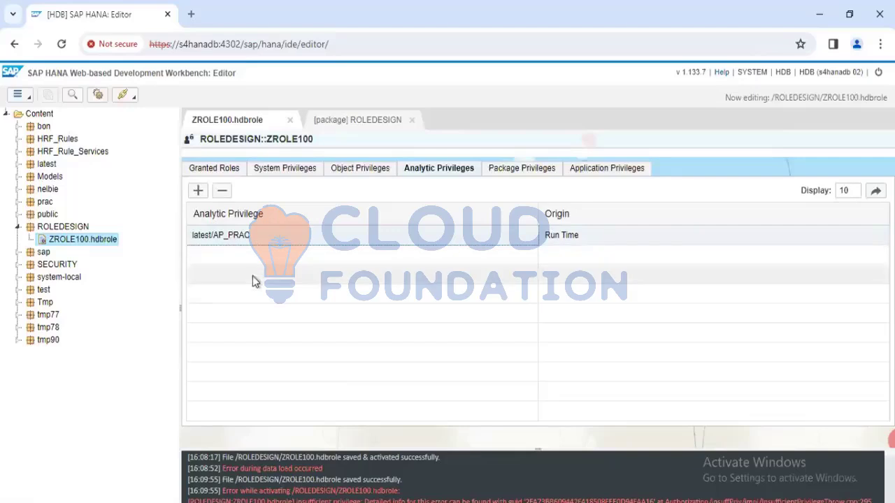
pyautogui.click(515, 172)
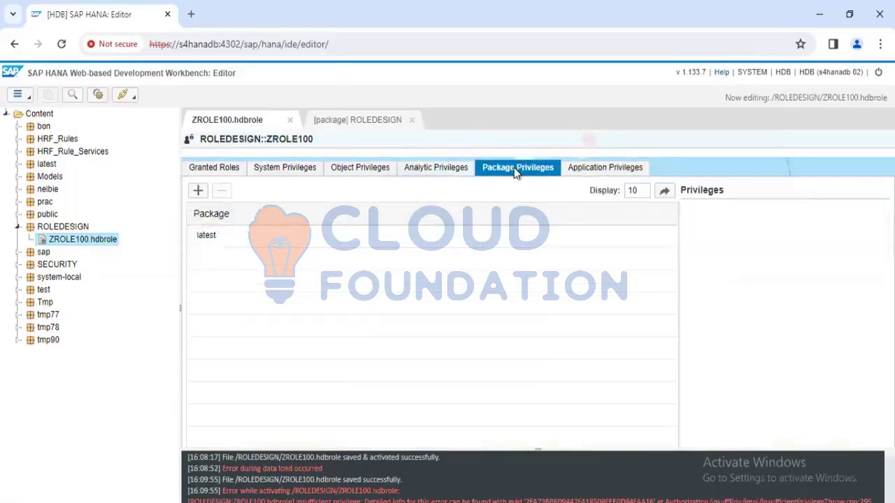
pyautogui.click(230, 236)
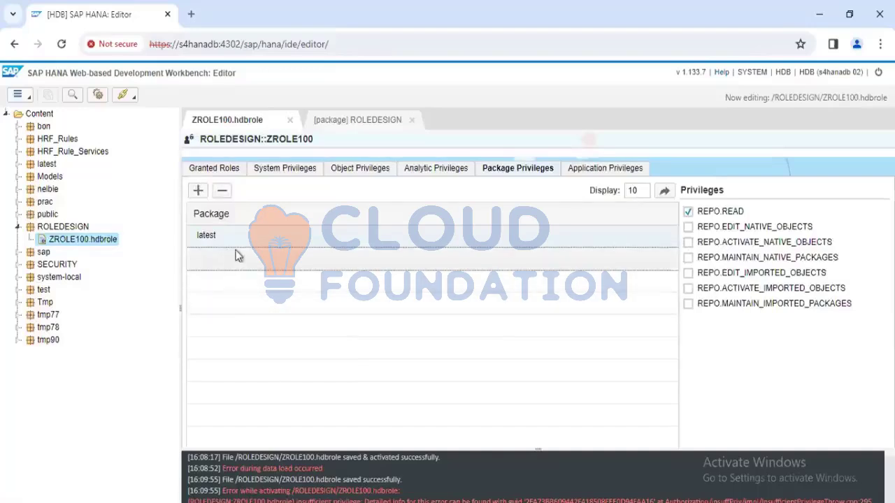
# Examine ZROLE100's system privileges and browse the system privileges available to add, including the ADMIN entries around ROLE ADMIN and USER ADMIN
pyautogui.click(266, 171)
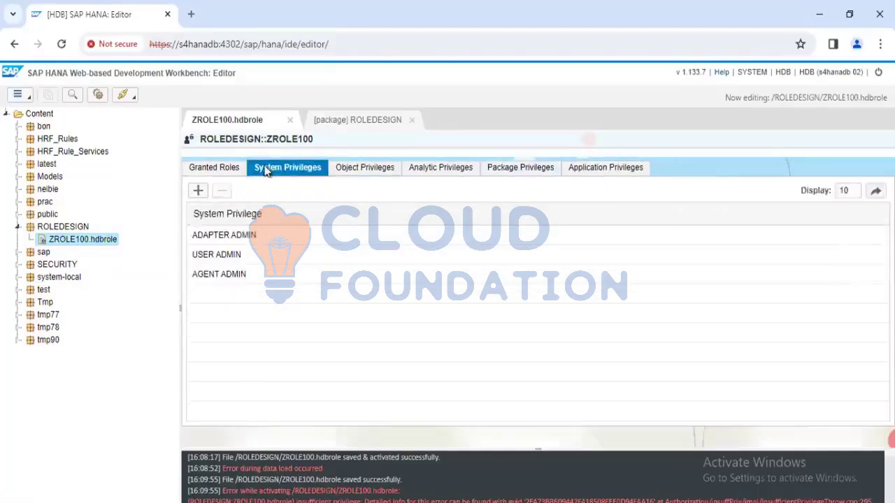
pyautogui.click(198, 191)
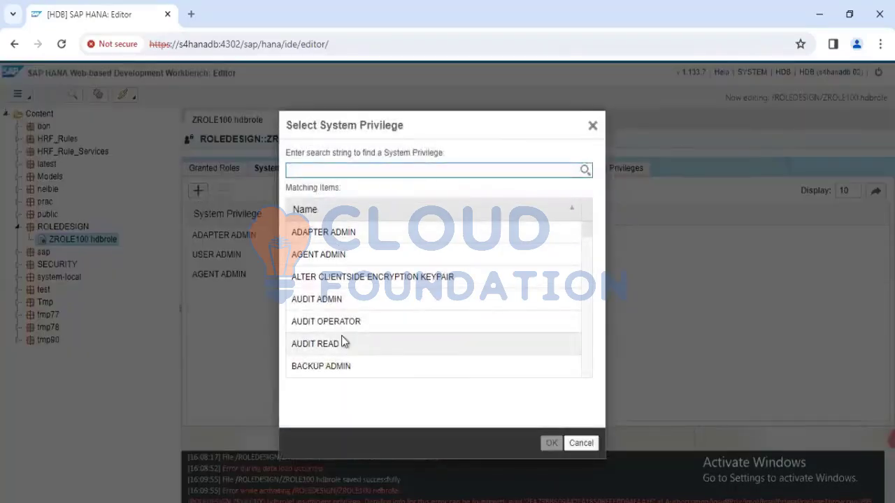
pyautogui.scroll(-20, 342, 341)
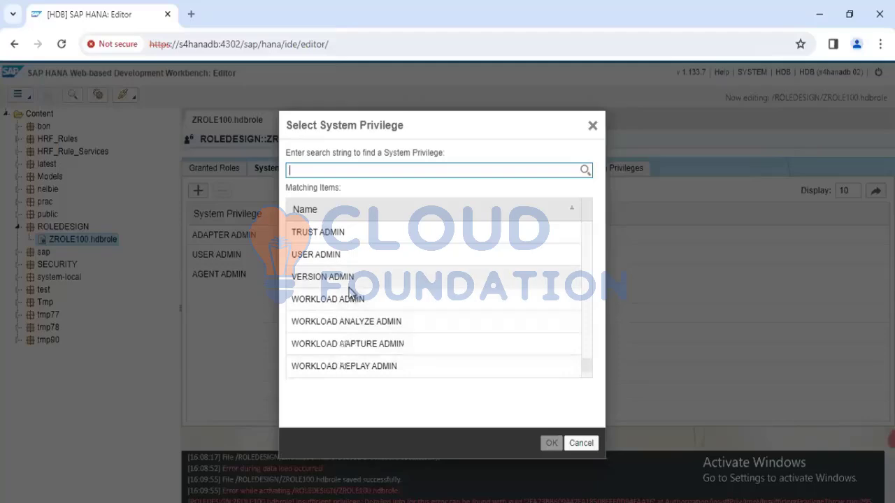
pyautogui.scroll(1, 329, 312)
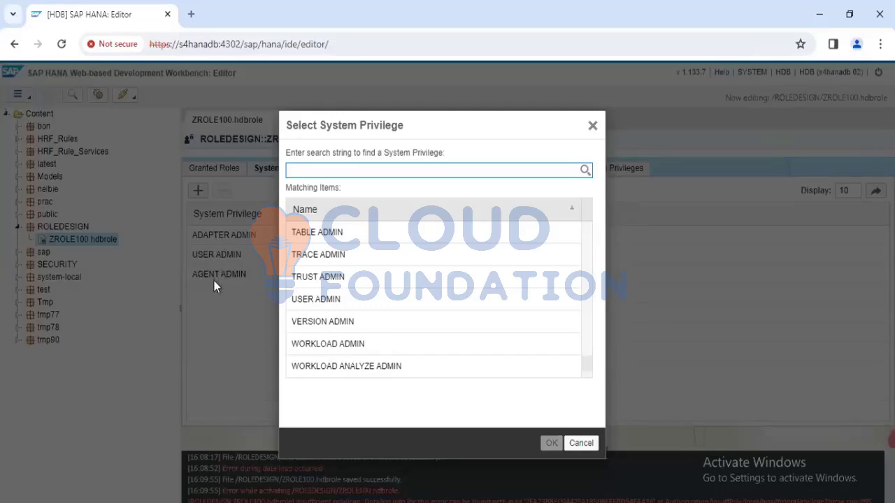
pyautogui.scroll(4, 340, 299)
pyautogui.scroll(-4, 340, 299)
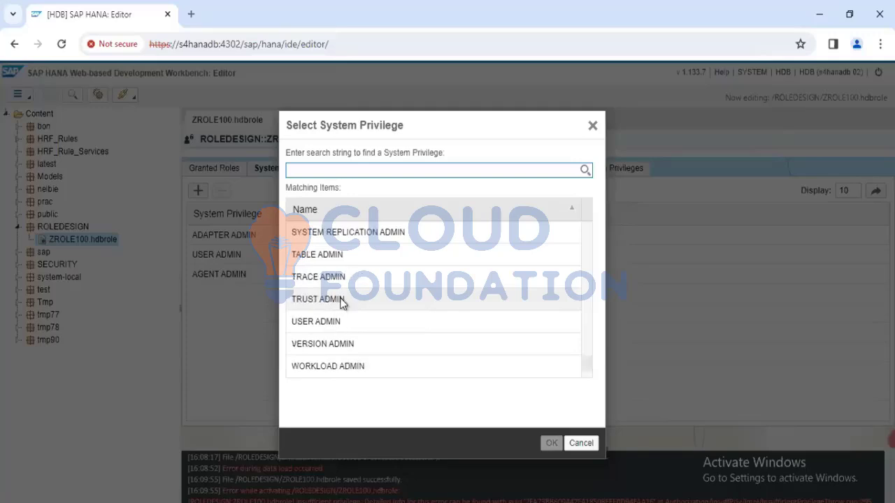
pyautogui.scroll(-1, 340, 303)
pyautogui.scroll(5, 342, 302)
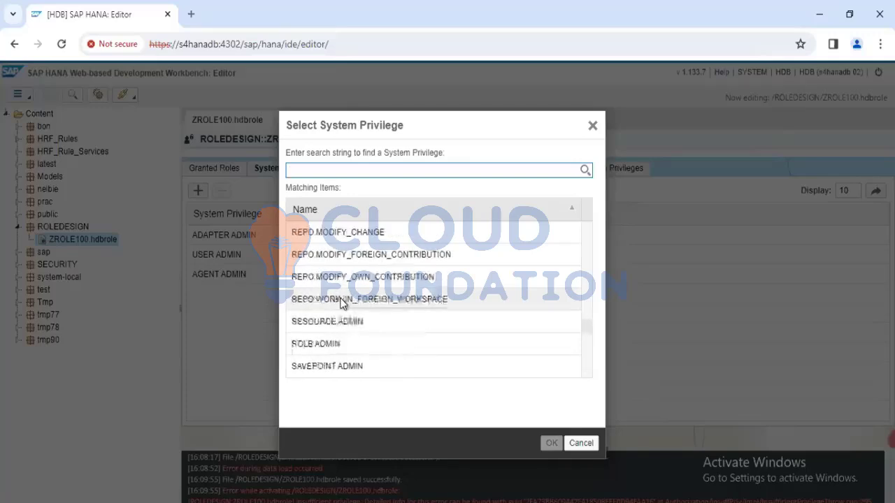
pyautogui.scroll(-2, 343, 303)
pyautogui.scroll(1, 343, 272)
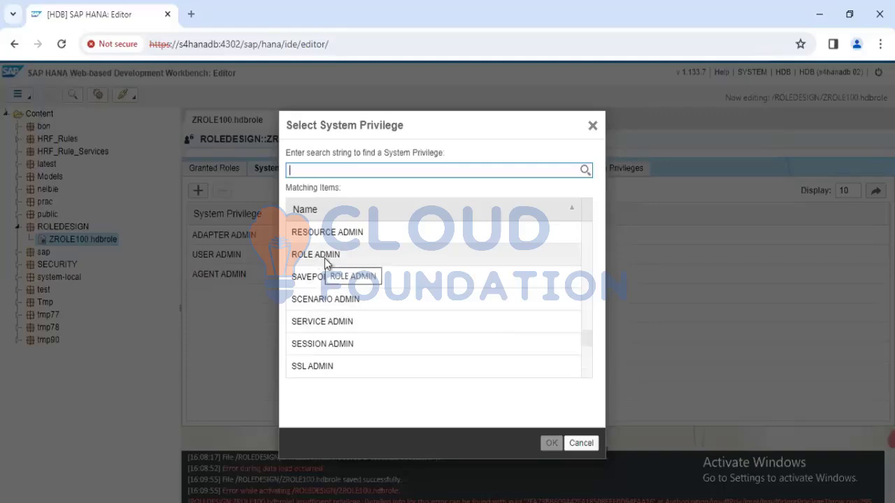
pyautogui.scroll(5, 341, 260)
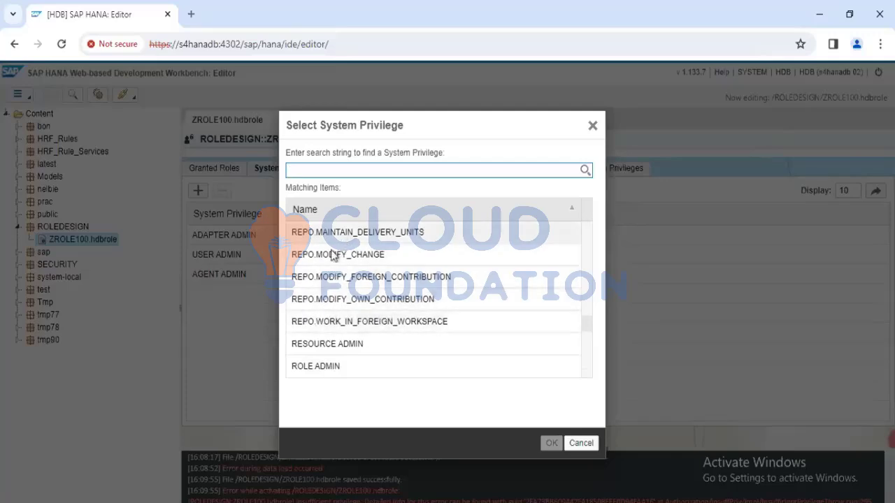
# Examine the available repository, monitoring, license and import/export entries in the system privilege selection list
pyautogui.scroll(8, 338, 279)
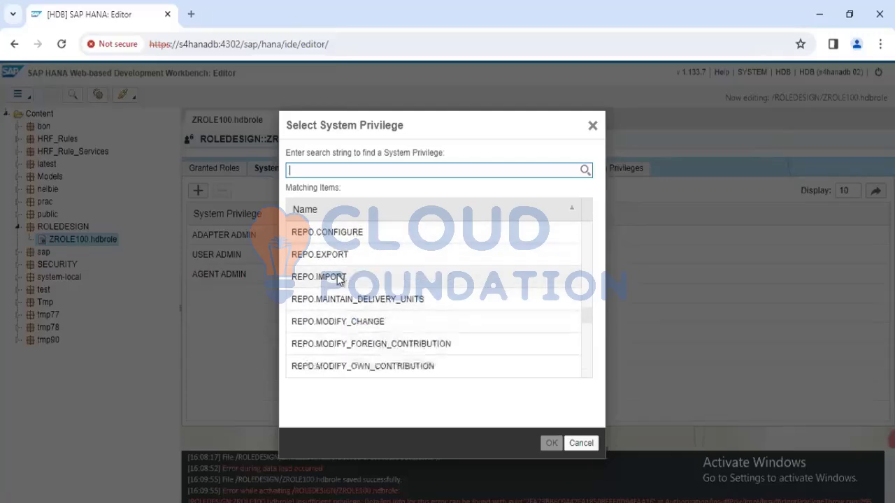
pyautogui.scroll(-5, 338, 279)
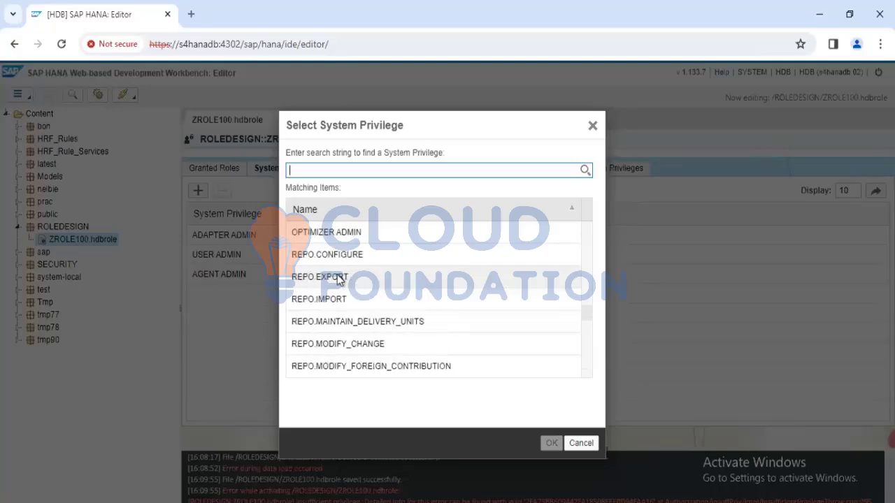
pyautogui.scroll(3, 338, 280)
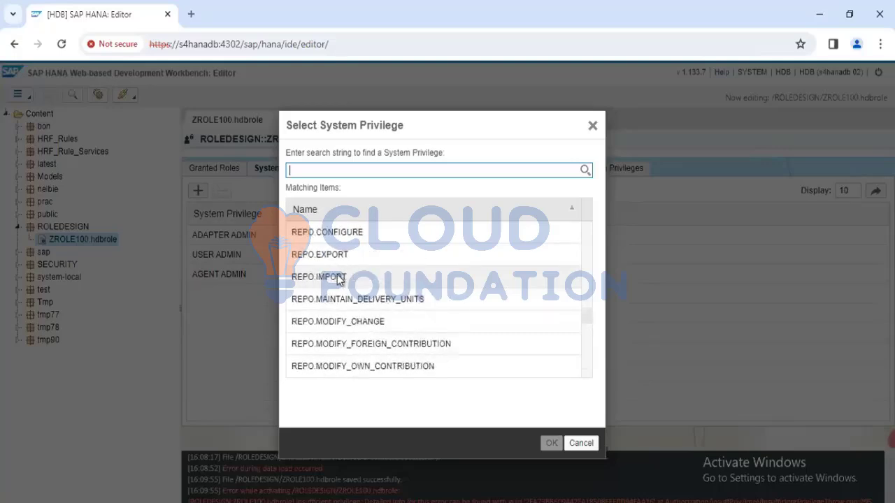
pyautogui.scroll(-5, 321, 324)
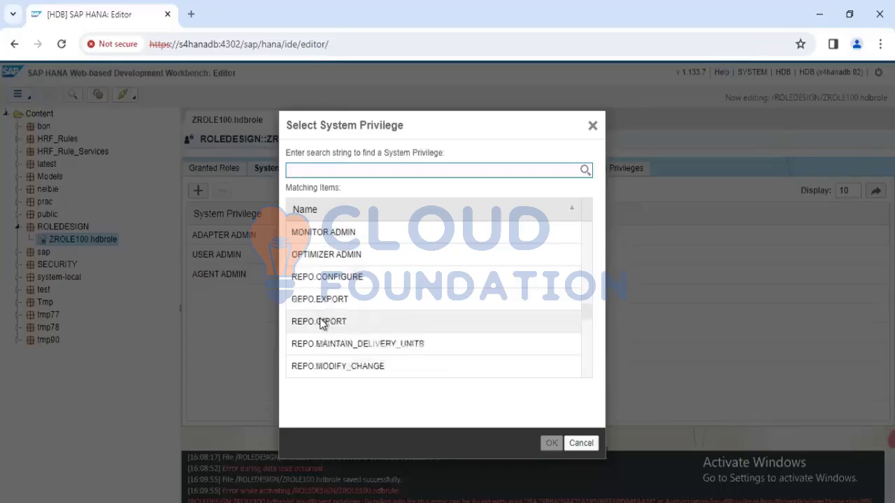
pyautogui.scroll(-2, 321, 324)
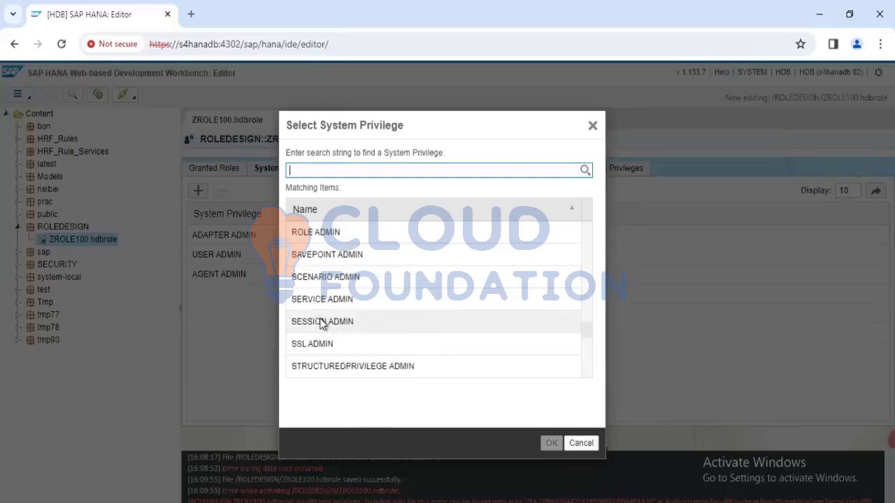
pyautogui.scroll(5, 321, 324)
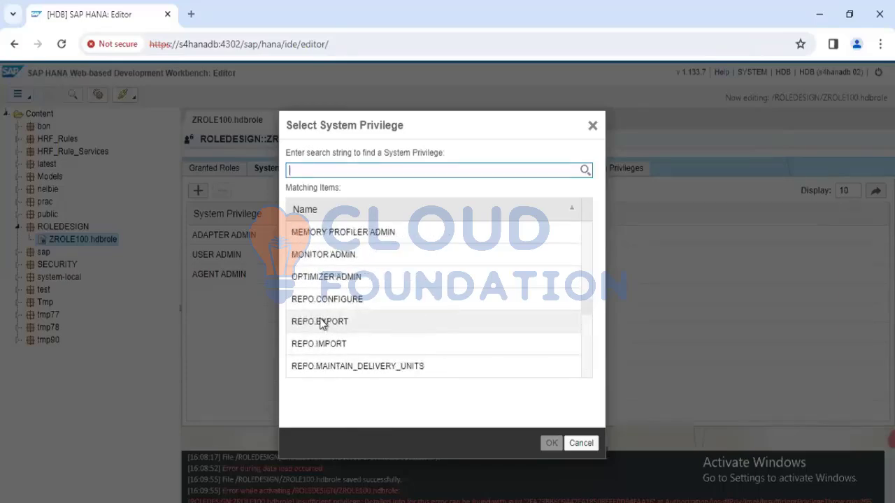
pyautogui.scroll(2, 321, 324)
pyautogui.scroll(-2, 323, 324)
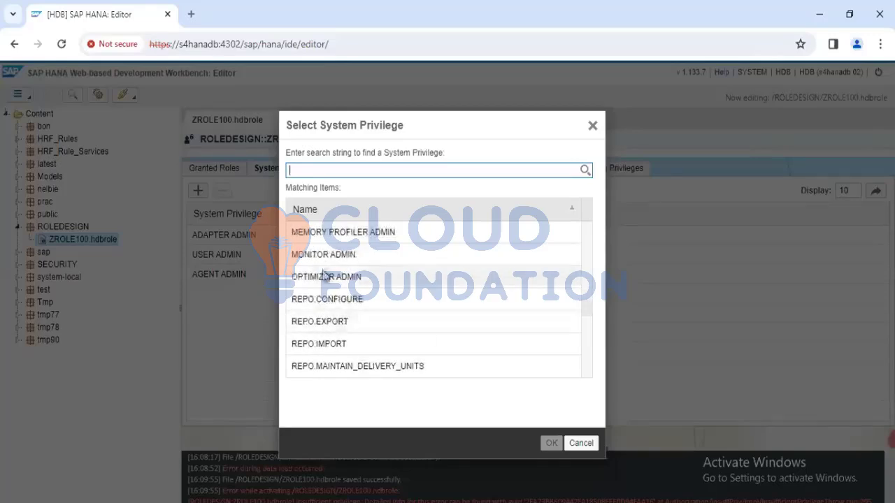
pyautogui.scroll(1, 325, 272)
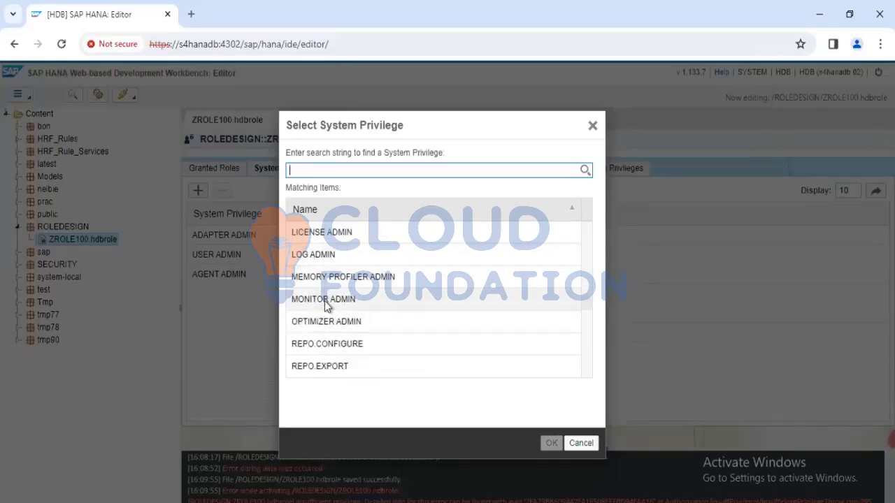
pyautogui.scroll(2, 326, 306)
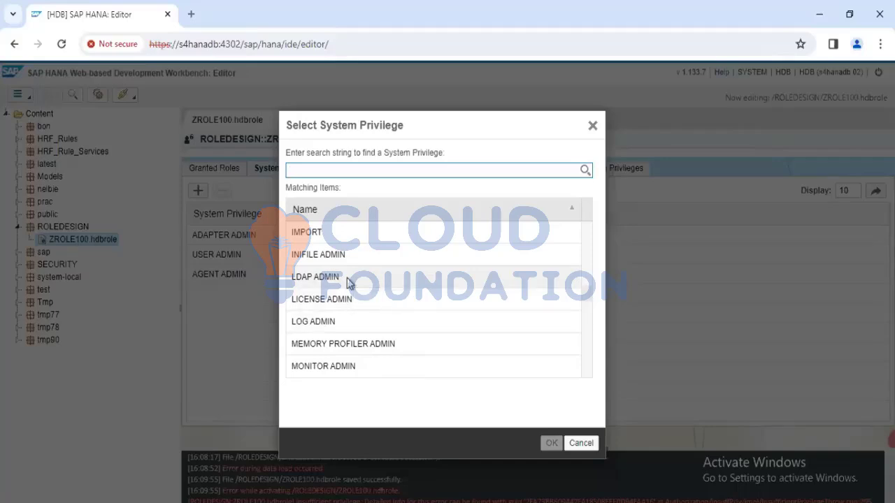
pyautogui.scroll(3, 346, 282)
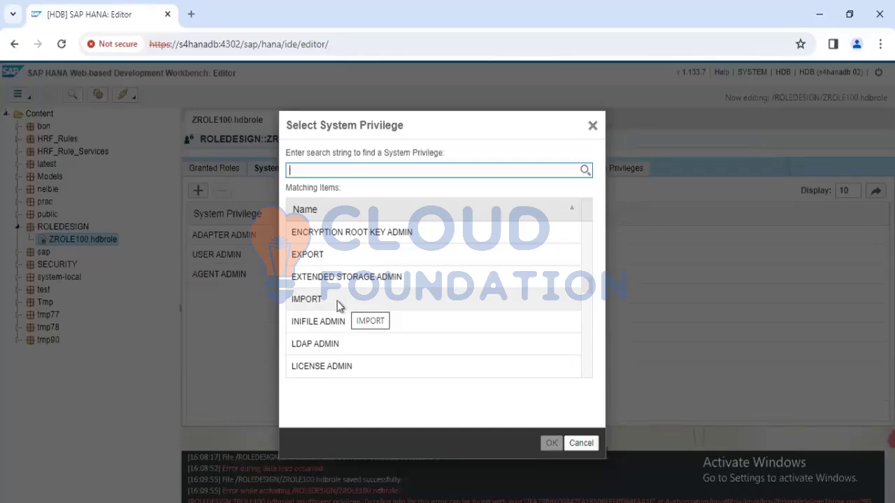
# Inspect the EXPORT and IMPORT entries and the remaining privileges up to ADAPTER ADMIN, and close the selection without adding any
pyautogui.click(295, 254)
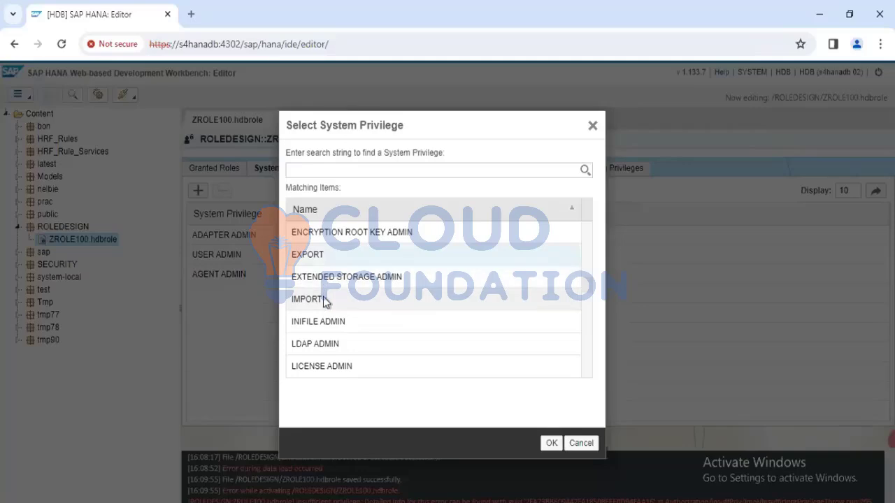
pyautogui.click(323, 297)
pyautogui.click(337, 263)
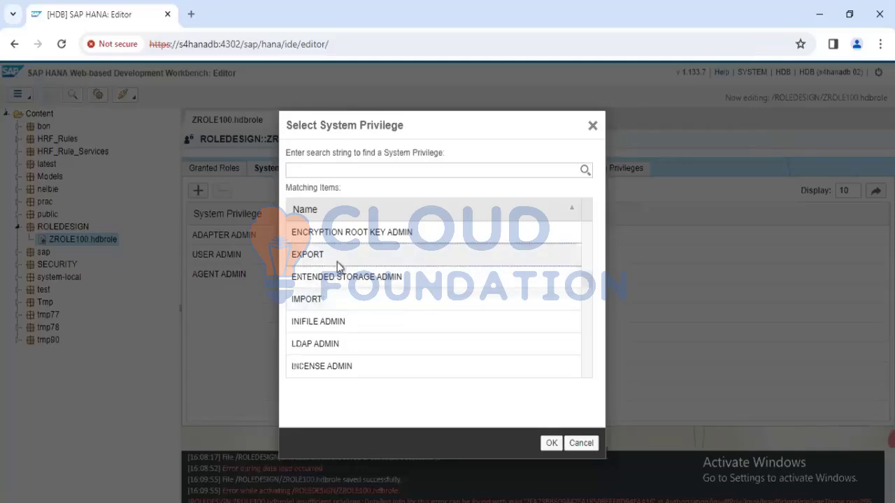
pyautogui.scroll(5, 360, 296)
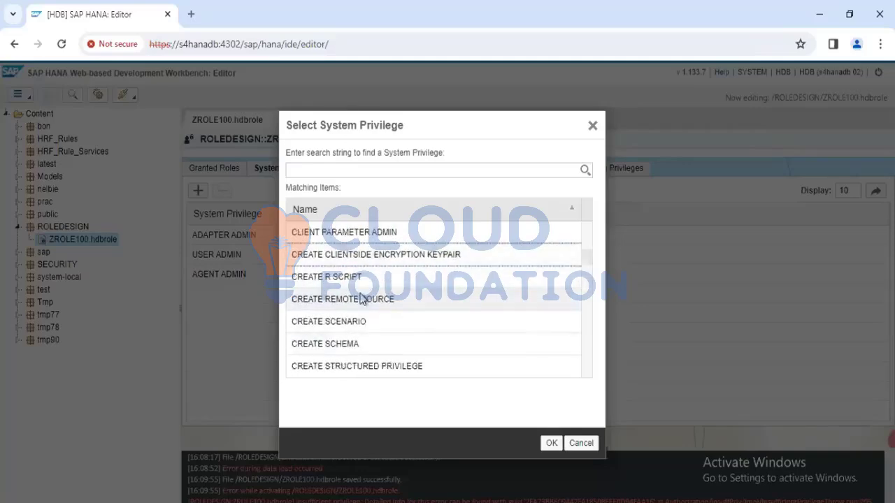
pyautogui.scroll(3, 359, 299)
pyautogui.scroll(-1, 360, 299)
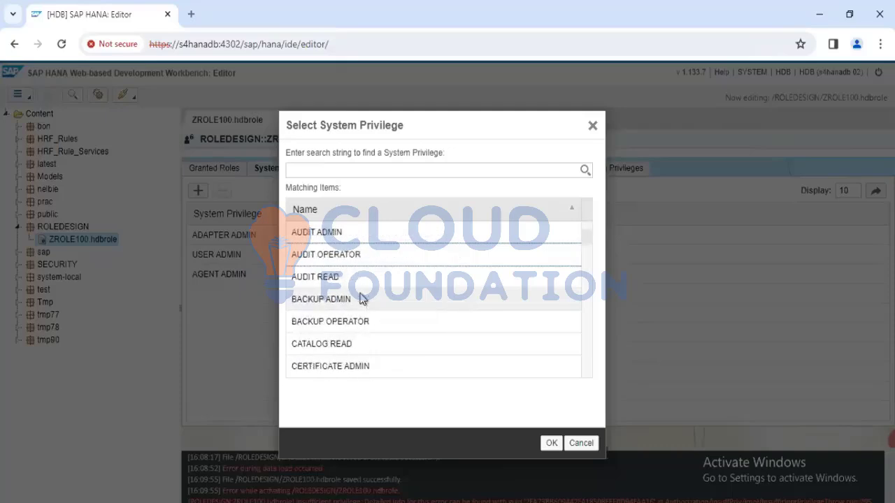
pyautogui.scroll(1, 360, 299)
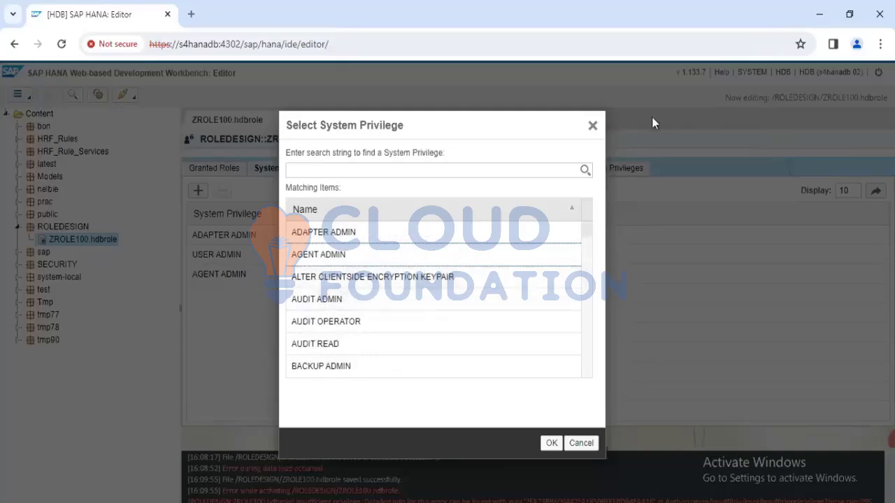
pyautogui.click(593, 126)
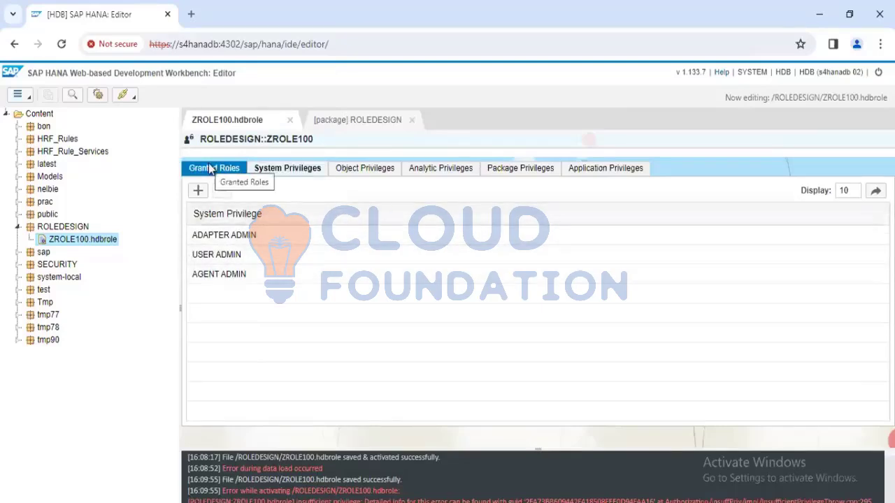
# Review ZROLE100's object, analytic, package and system privileges as well as its granted roles
pyautogui.click(381, 172)
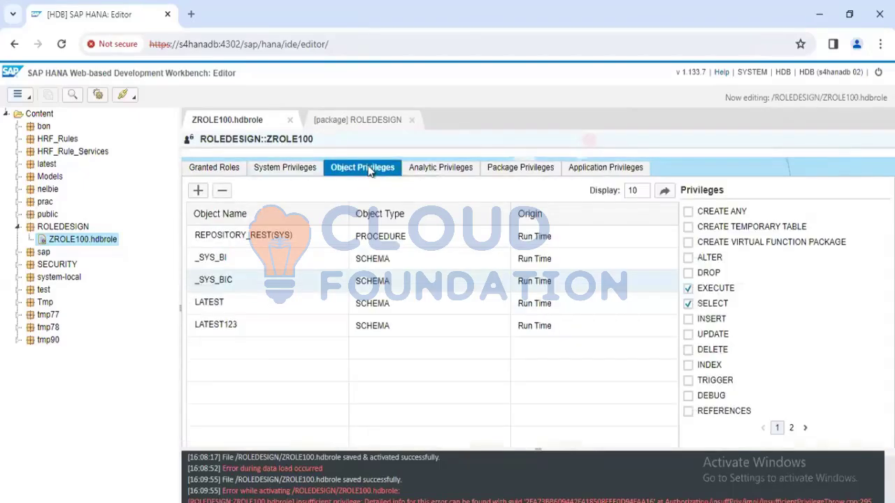
pyautogui.click(448, 175)
pyautogui.click(536, 176)
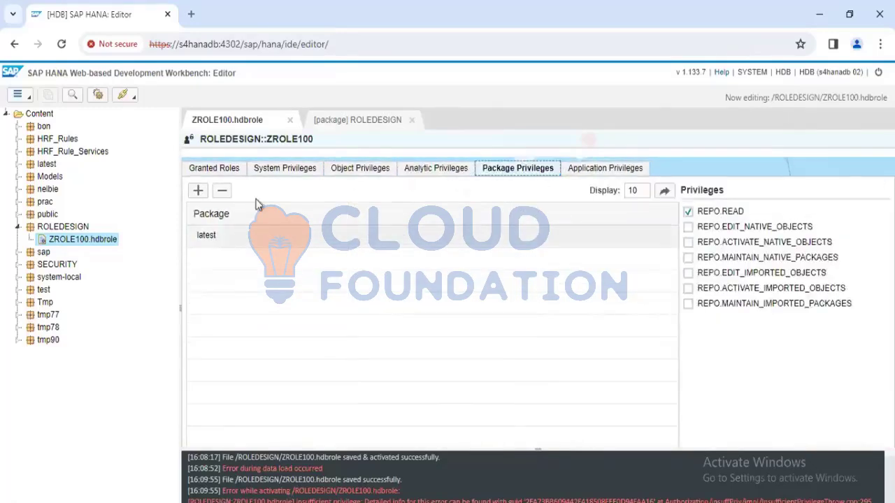
pyautogui.click(268, 174)
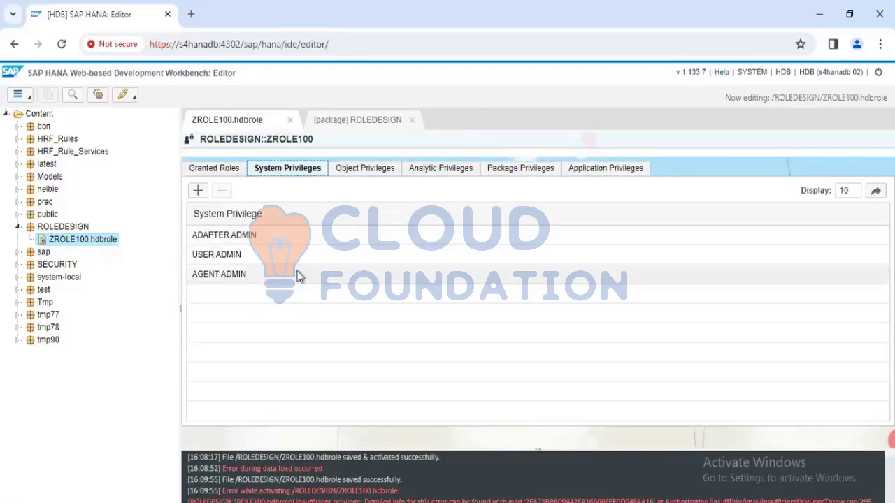
pyautogui.click(227, 176)
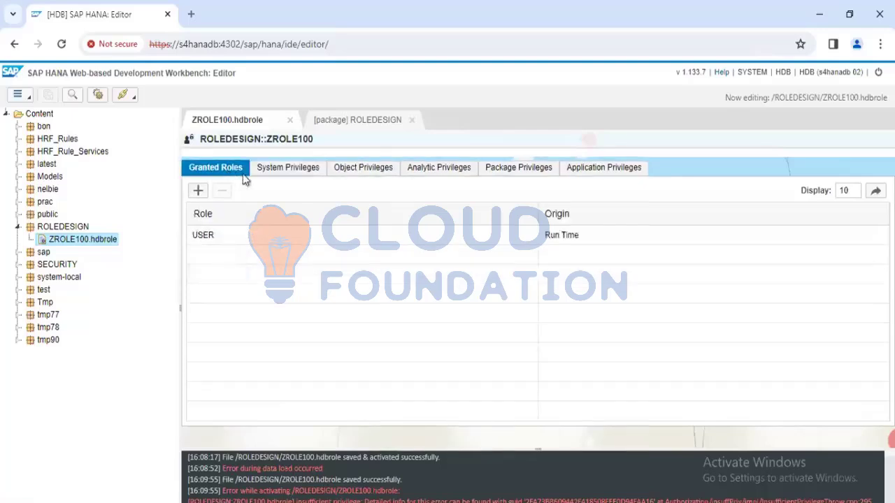
pyautogui.click(276, 172)
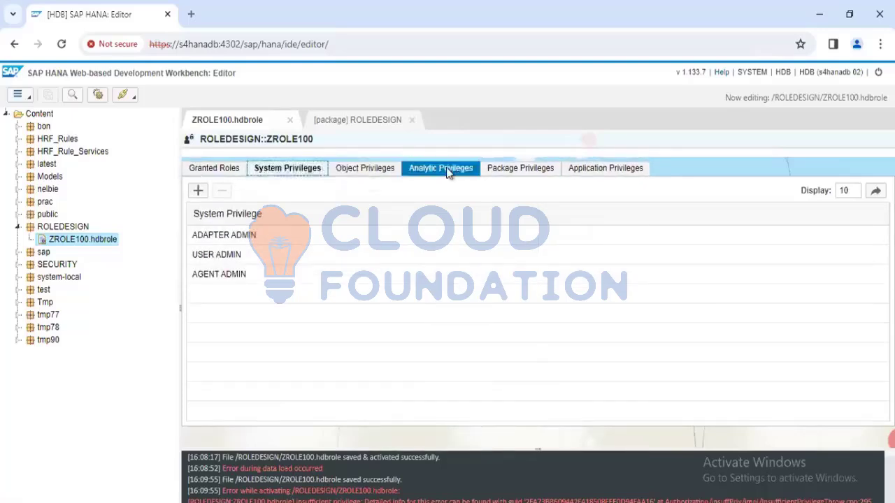
pyautogui.click(447, 169)
# Check the USER ADMIN and AGENT ADMIN system privileges of ZROLE100 and its analytic privileges
pyautogui.click(279, 174)
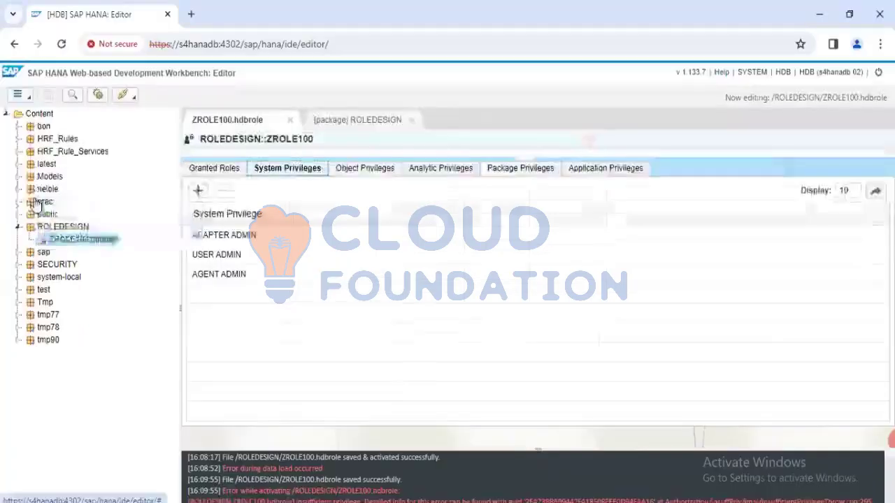
pyautogui.click(235, 255)
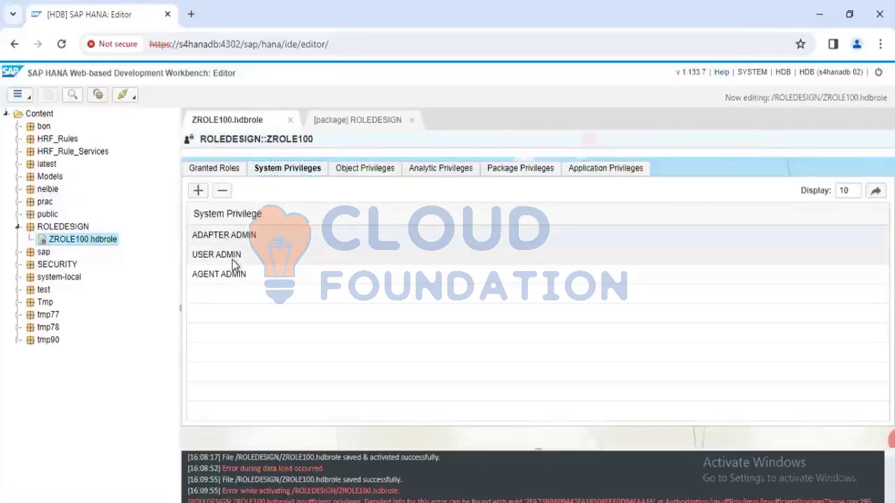
pyautogui.click(233, 276)
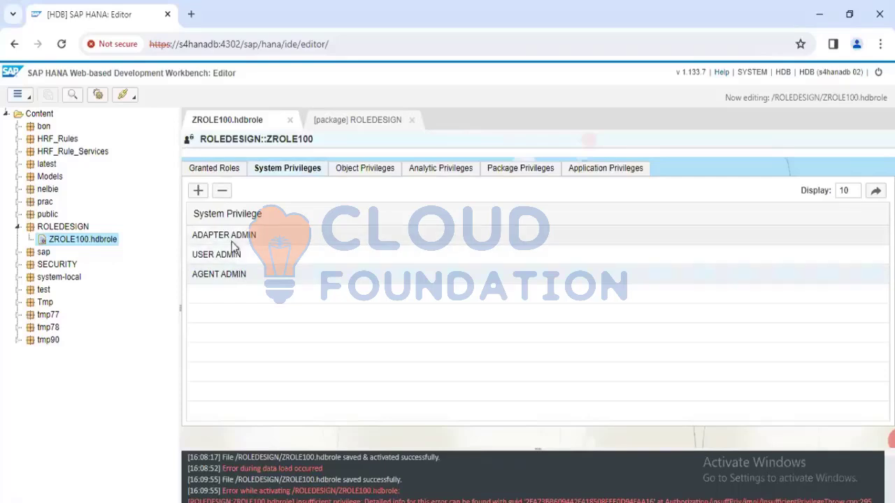
pyautogui.click(440, 169)
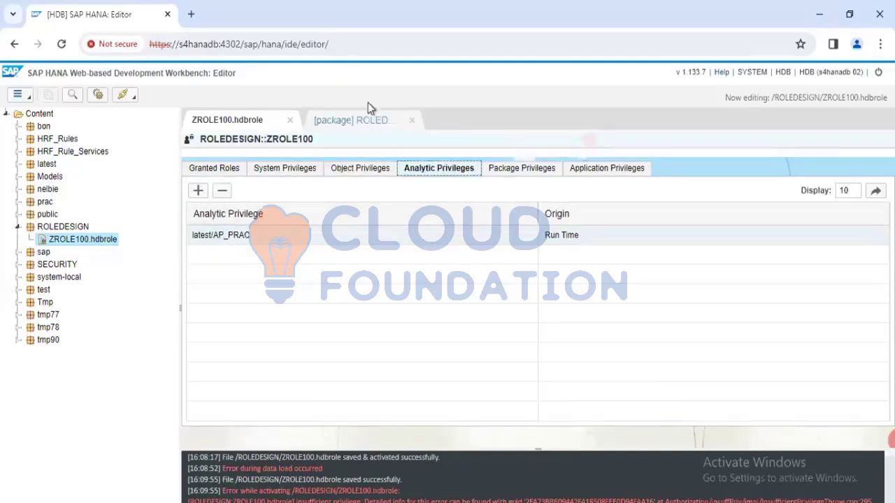
# Close the ROLEDESIGN package editor, keeping ZROLE100.hdbrole open
pyautogui.click(353, 120)
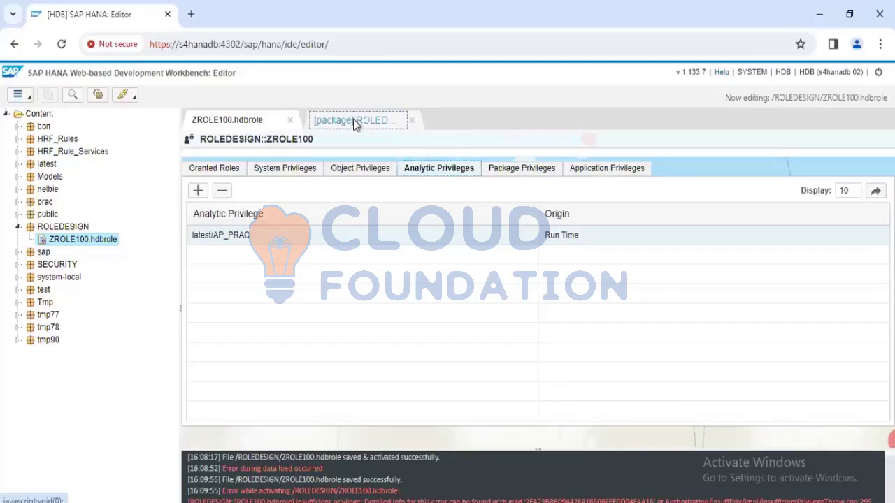
pyautogui.click(412, 121)
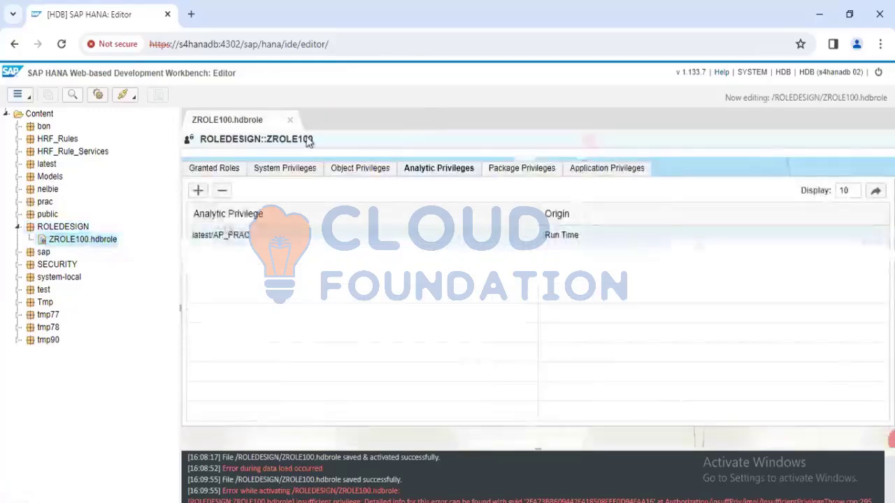
# Review the granted roles of ZROLE100
pyautogui.click(207, 172)
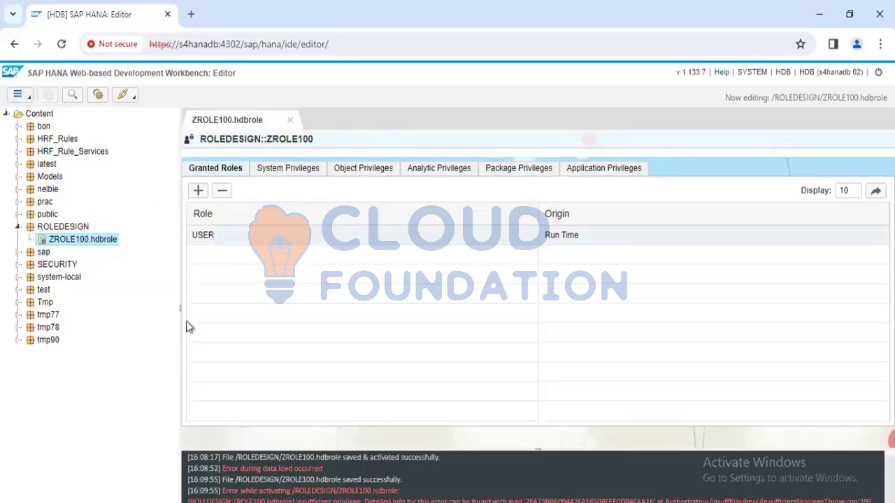
# Switch to SAP HANA Studio and close the Z:TESTROLE1 role editor without saving, along with the TEST_ROLE user editor
pyautogui.hotkey('alt', 'Tab')
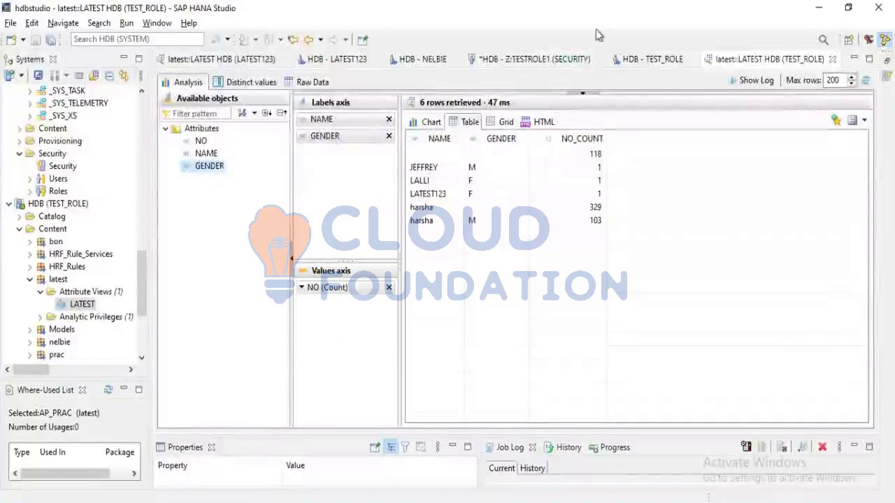
pyautogui.click(600, 60)
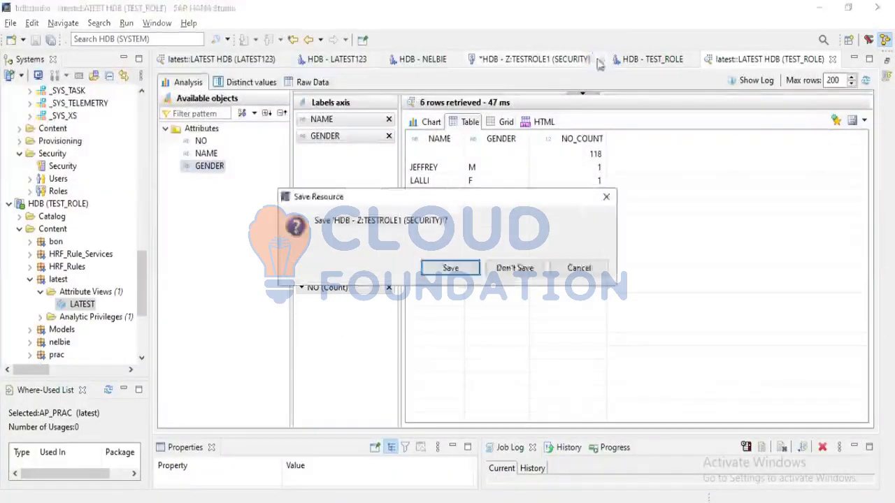
pyautogui.click(507, 273)
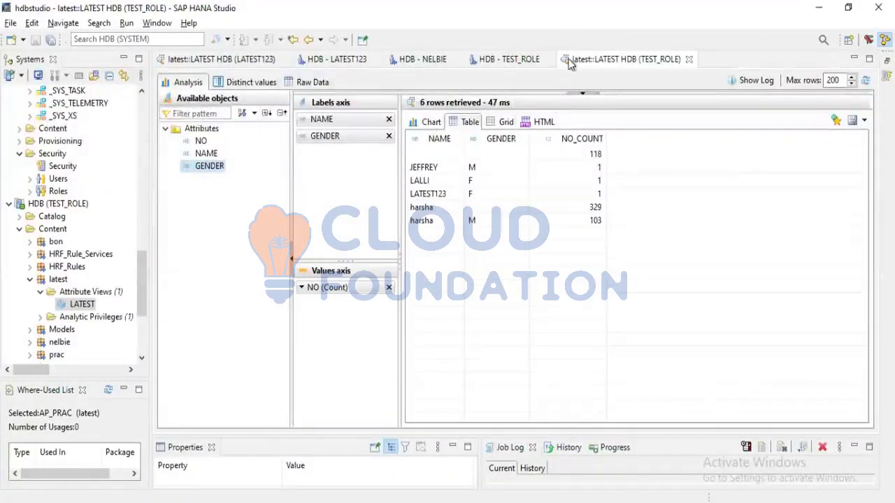
pyautogui.click(548, 60)
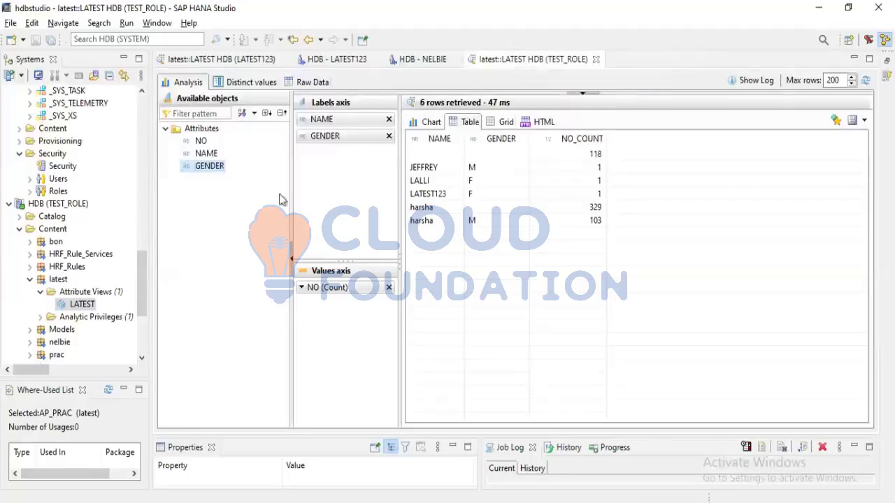
# Inspect the tables of the LATEST schema in the HDB (SYSTEM) catalog, and collapse the schema again
pyautogui.scroll(-4, 126, 279)
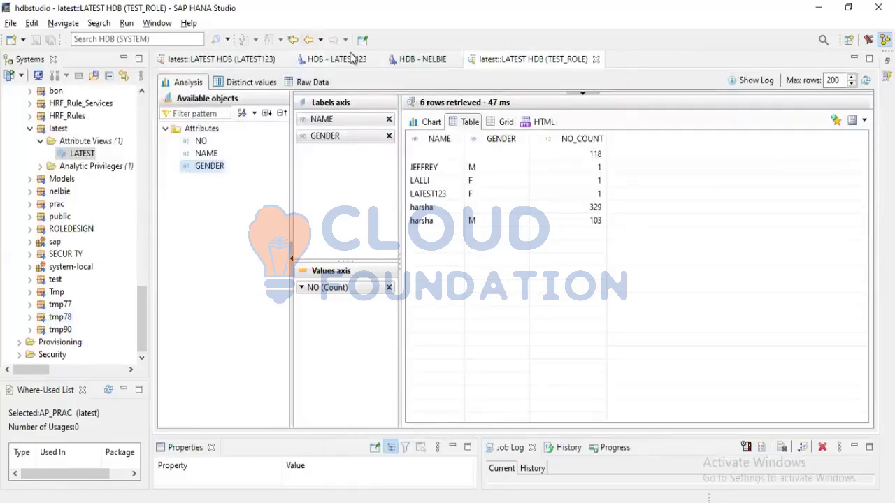
pyautogui.scroll(5, 56, 343)
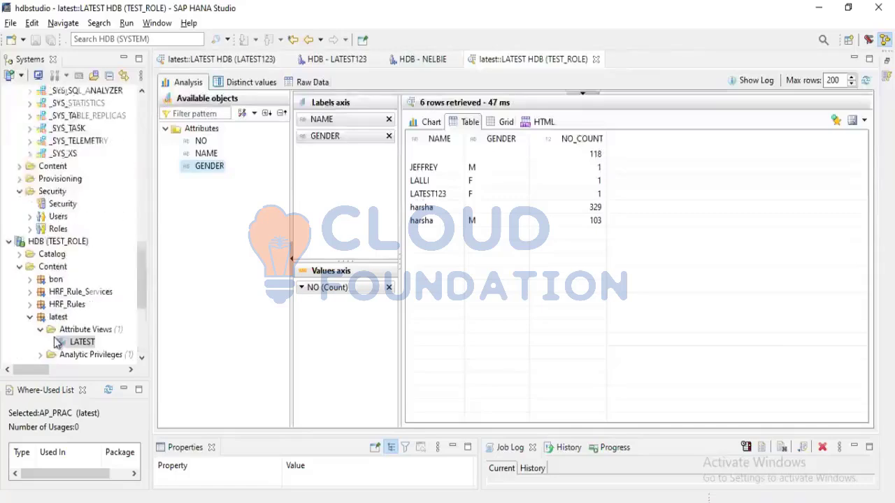
pyautogui.scroll(10, 62, 283)
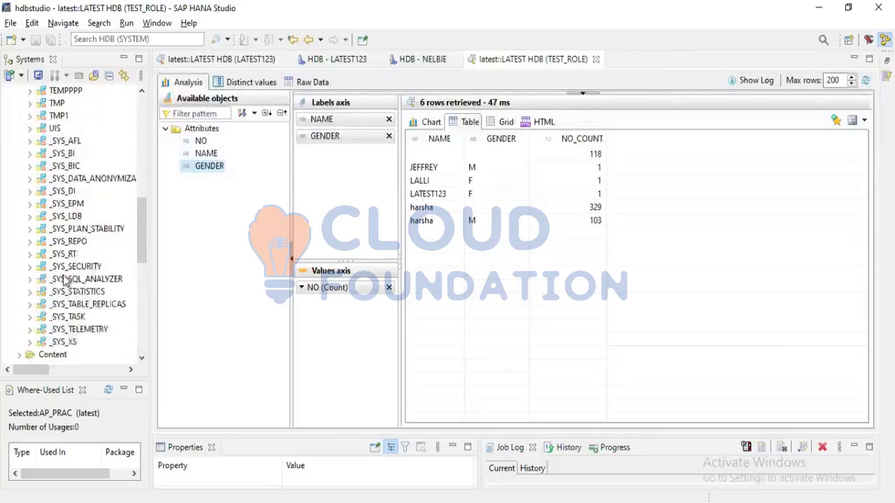
pyautogui.scroll(1, 66, 281)
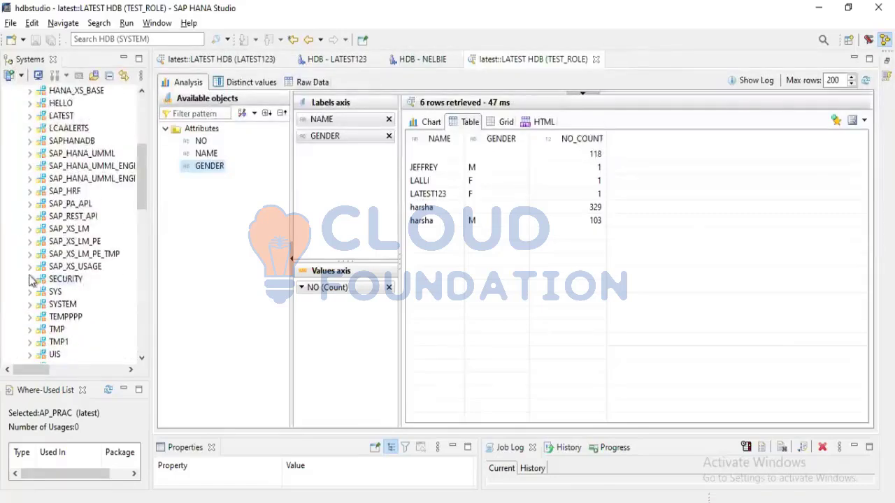
pyautogui.scroll(4, 65, 279)
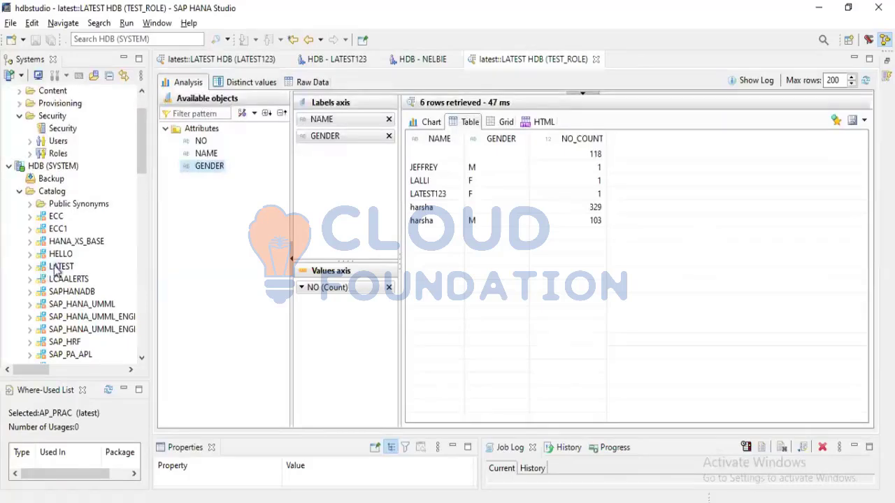
pyautogui.click(55, 272)
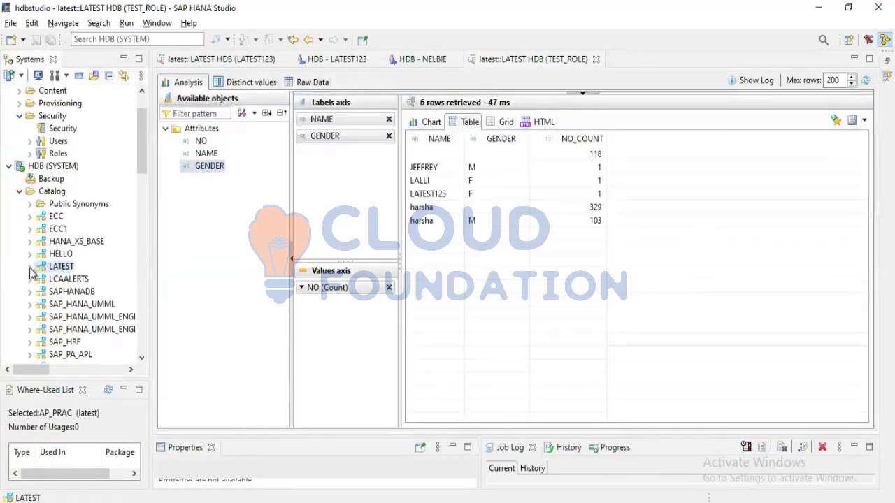
pyautogui.click(29, 267)
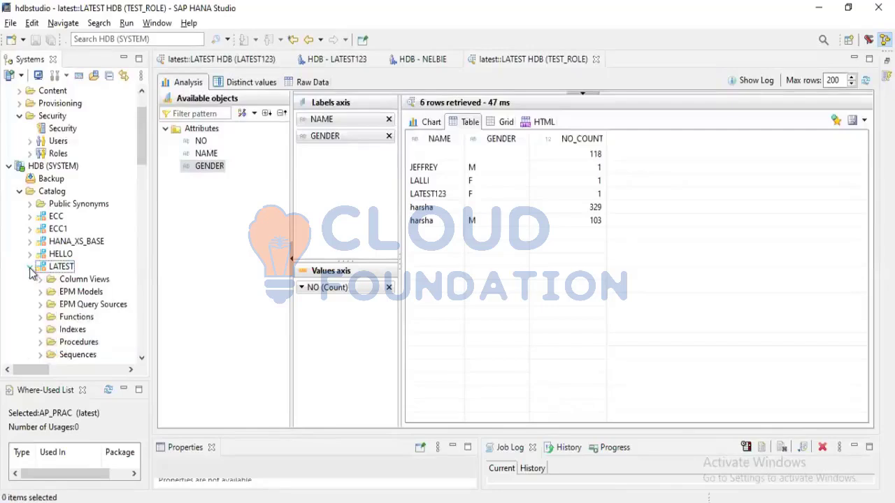
pyautogui.scroll(-3, 66, 294)
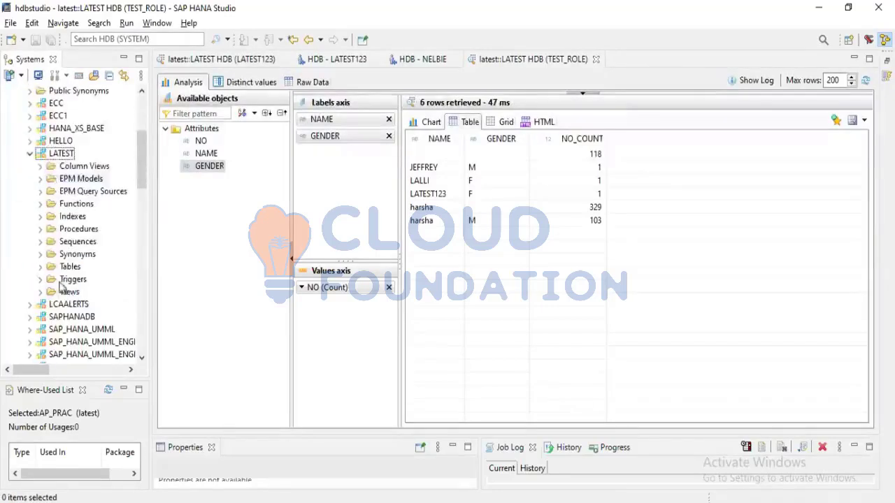
pyautogui.click(40, 267)
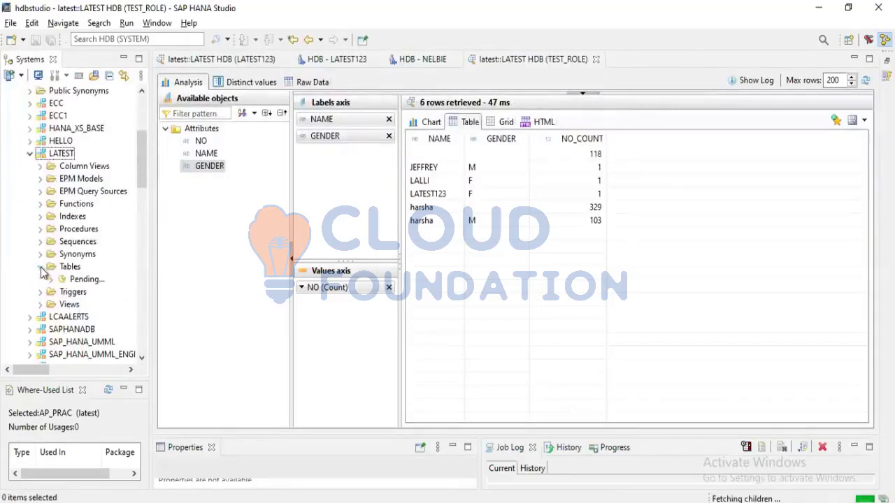
pyautogui.click(30, 154)
# Collapse the latest content package under HDB (TEST_ROLE) and select it
pyautogui.scroll(-3, 49, 179)
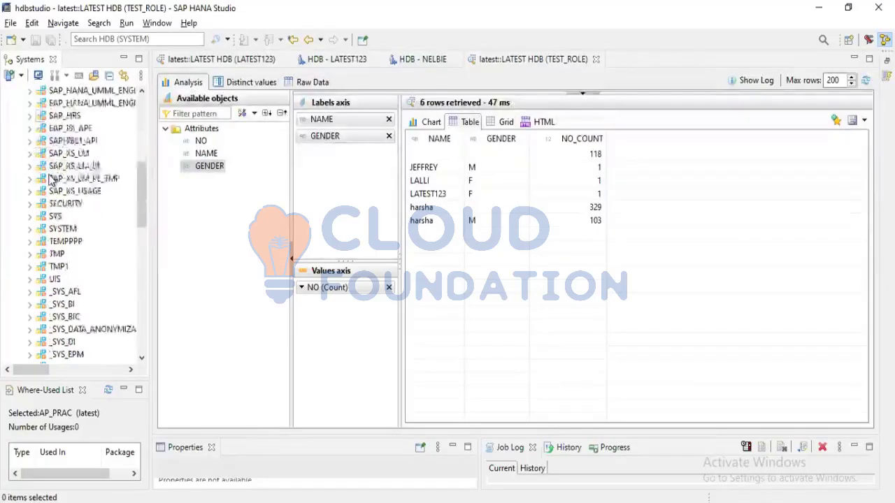
pyautogui.scroll(-9, 58, 180)
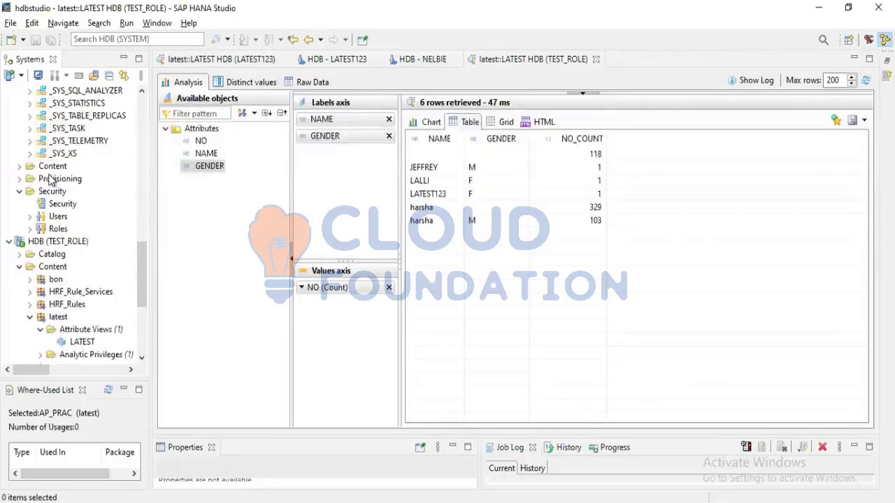
pyautogui.click(29, 317)
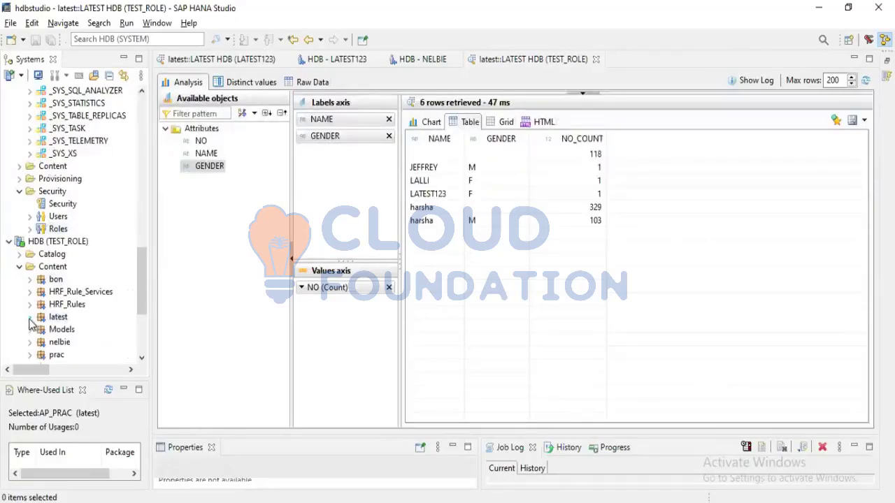
pyautogui.scroll(2, 93, 300)
pyautogui.scroll(-2, 93, 301)
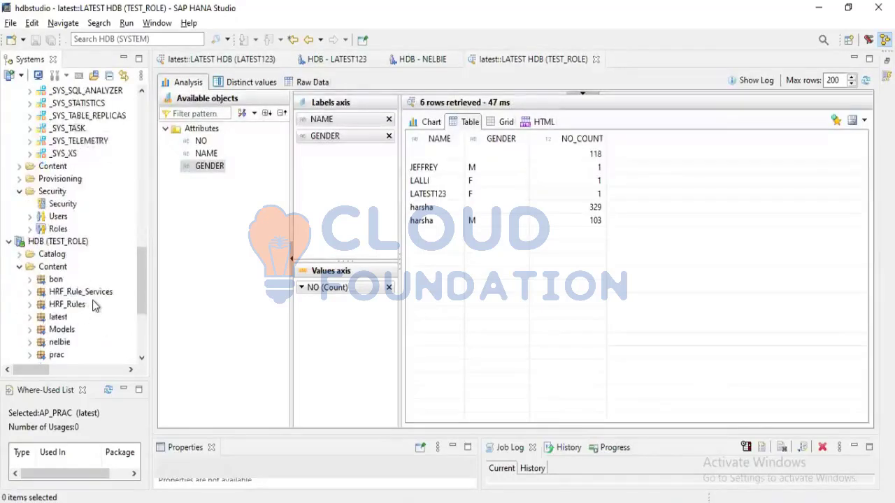
pyautogui.click(58, 317)
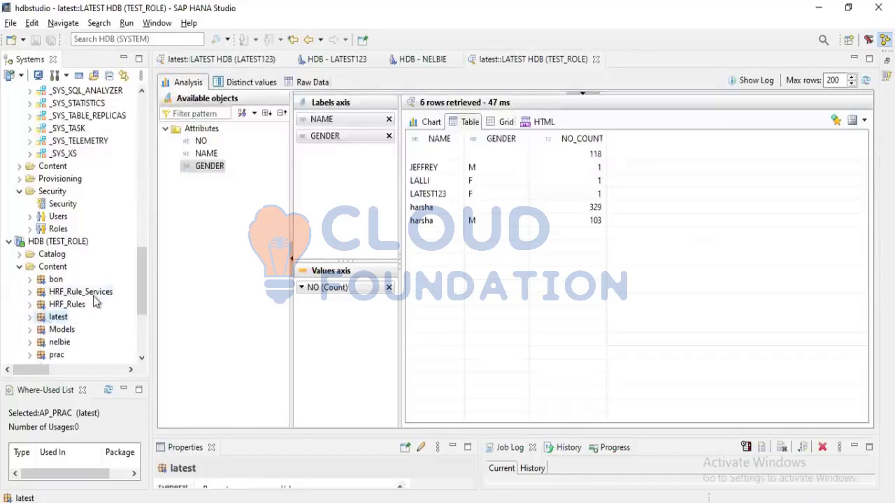
# Look over the system connections and select HDB (NELBIE)
pyautogui.scroll(6, 94, 297)
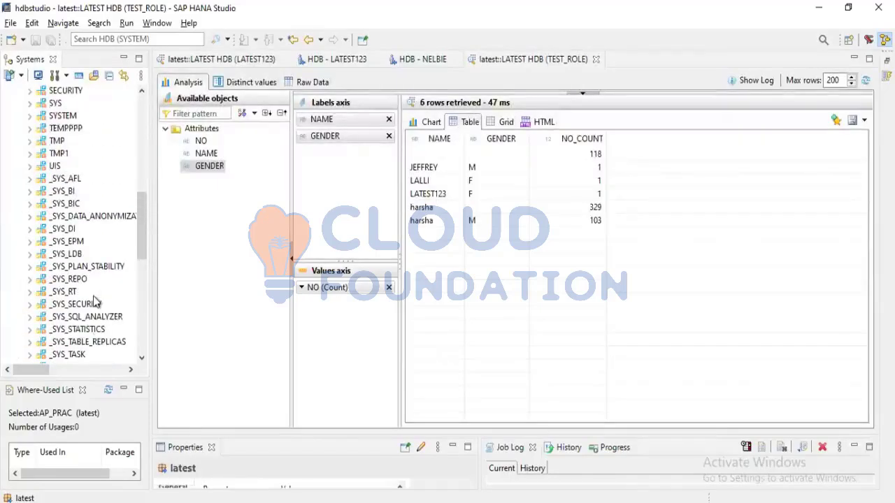
pyautogui.scroll(4, 95, 300)
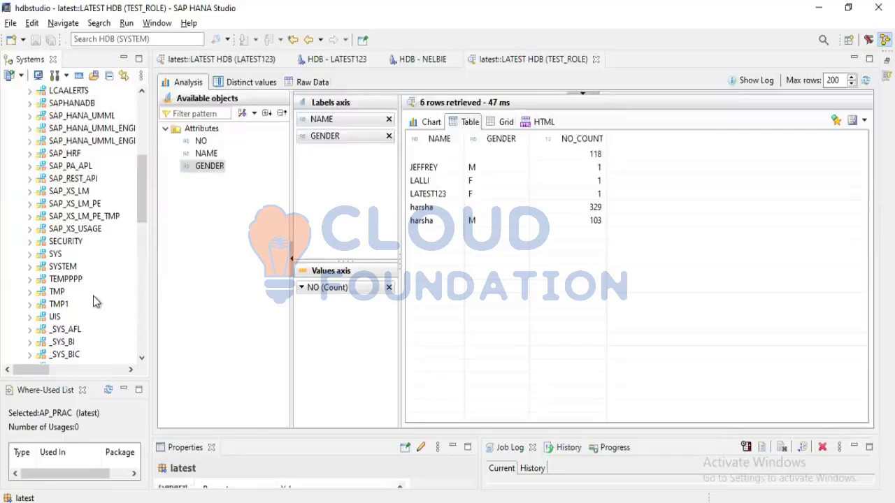
pyautogui.scroll(1, 93, 296)
pyautogui.scroll(4, 93, 296)
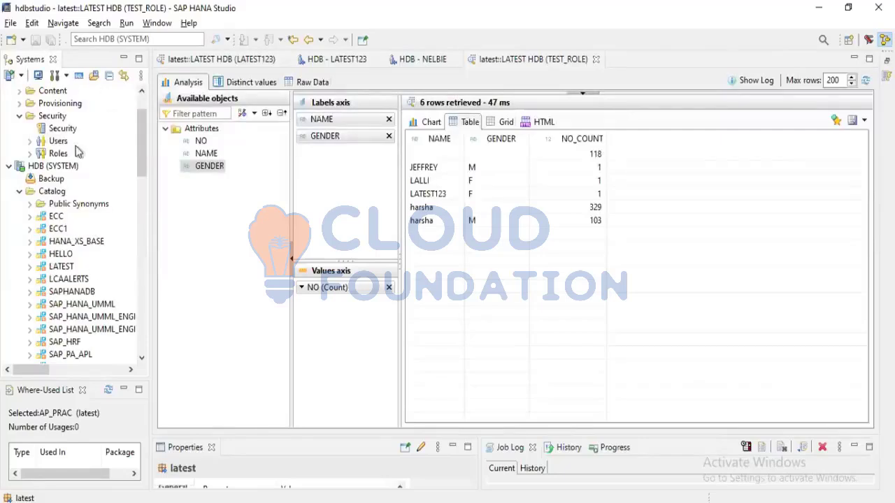
pyautogui.scroll(2, 45, 140)
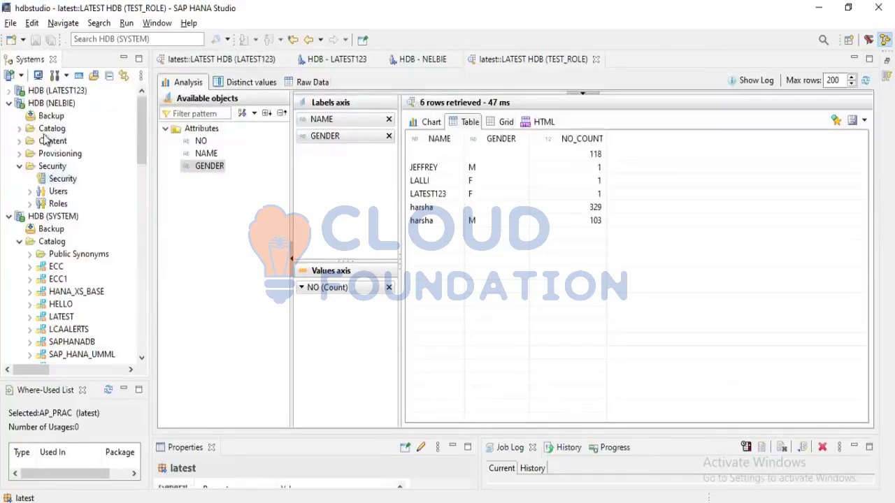
pyautogui.scroll(-6, 69, 316)
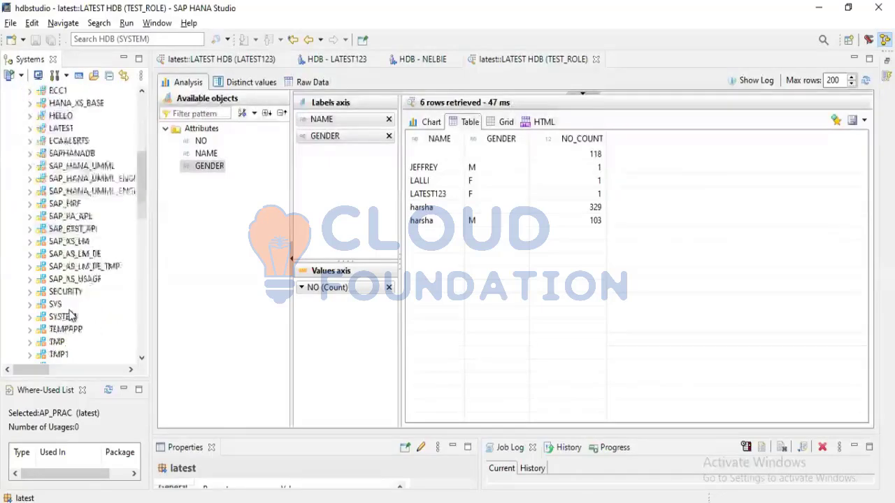
pyautogui.scroll(6, 70, 316)
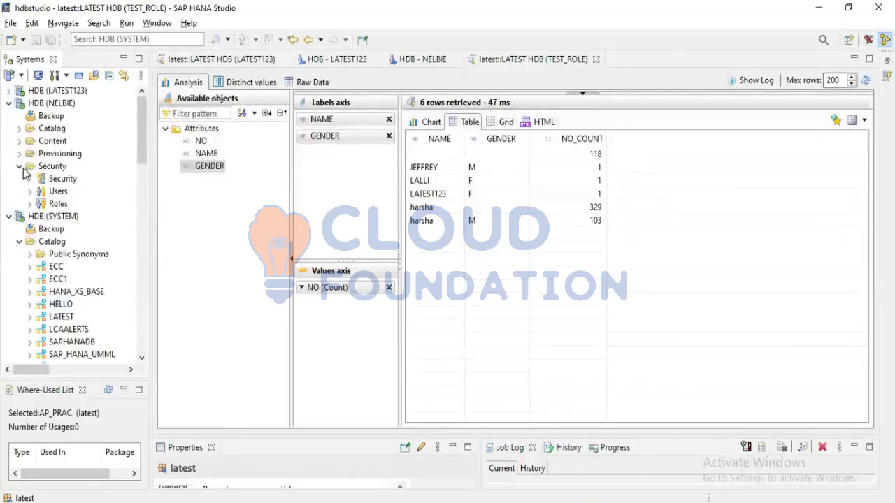
pyautogui.click(49, 90)
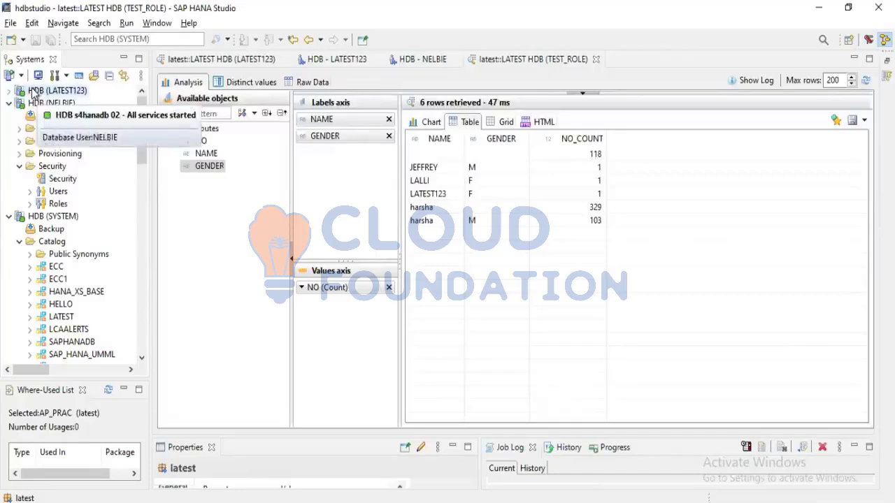
pyautogui.click(35, 103)
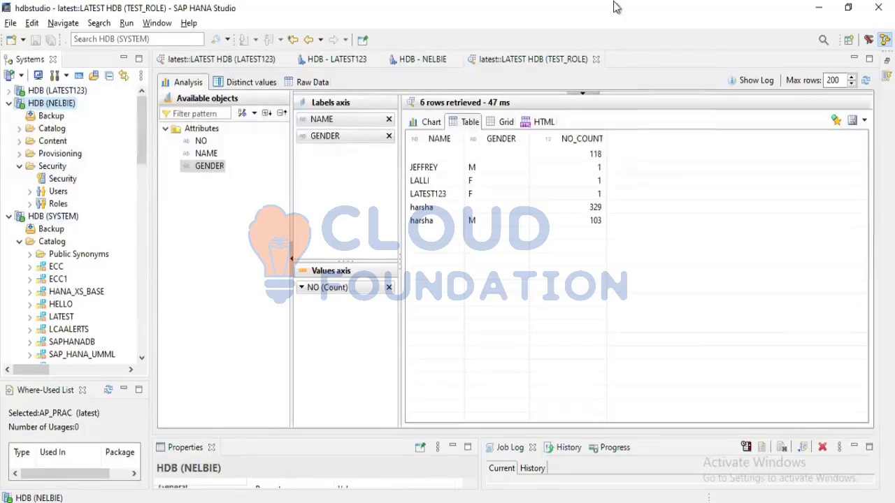
pyautogui.click(576, 10)
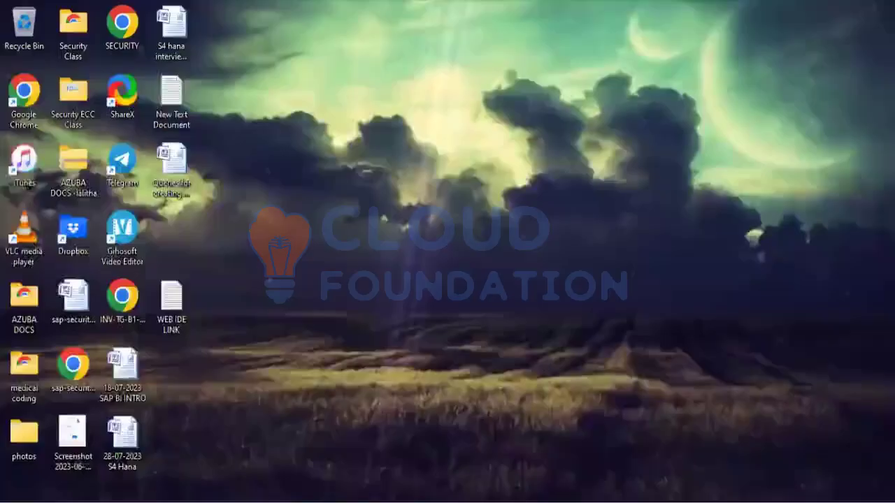
pyautogui.click(126, 502)
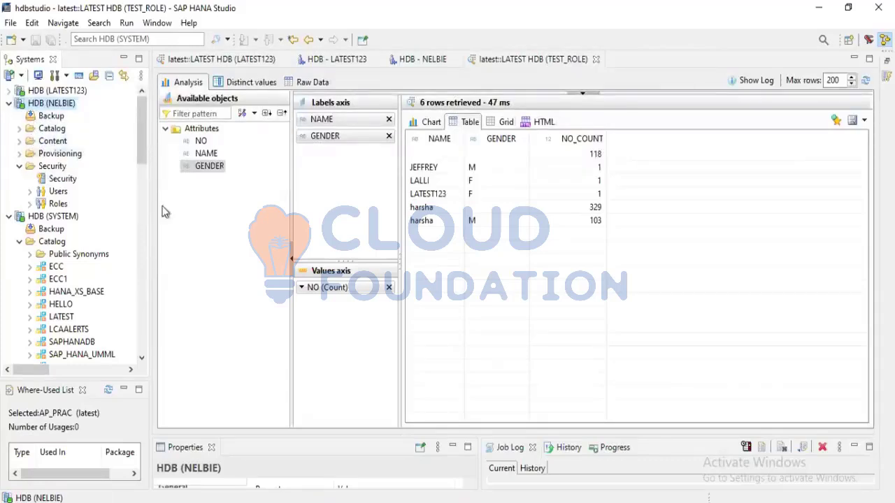
pyautogui.click(817, 10)
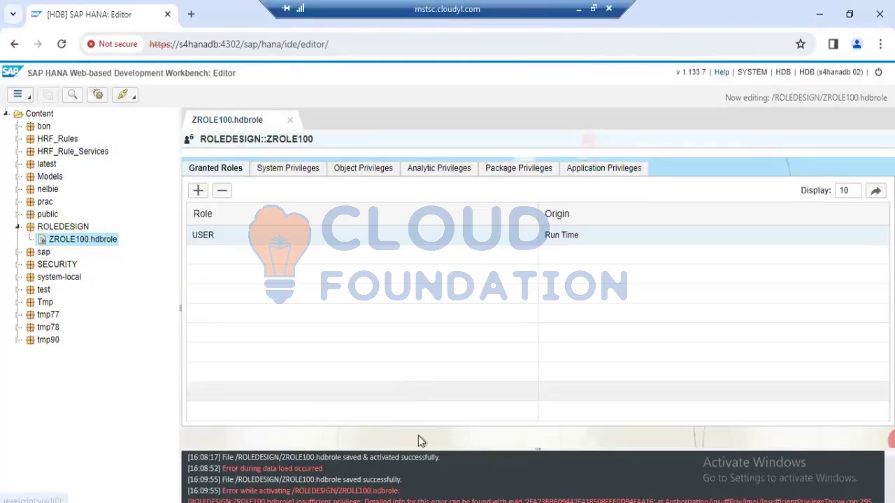
pyautogui.click(422, 502)
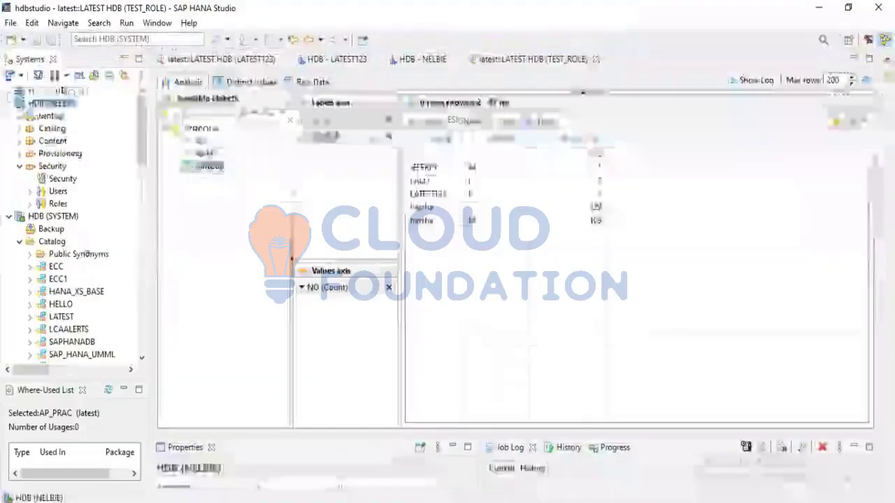
pyautogui.click(10, 103)
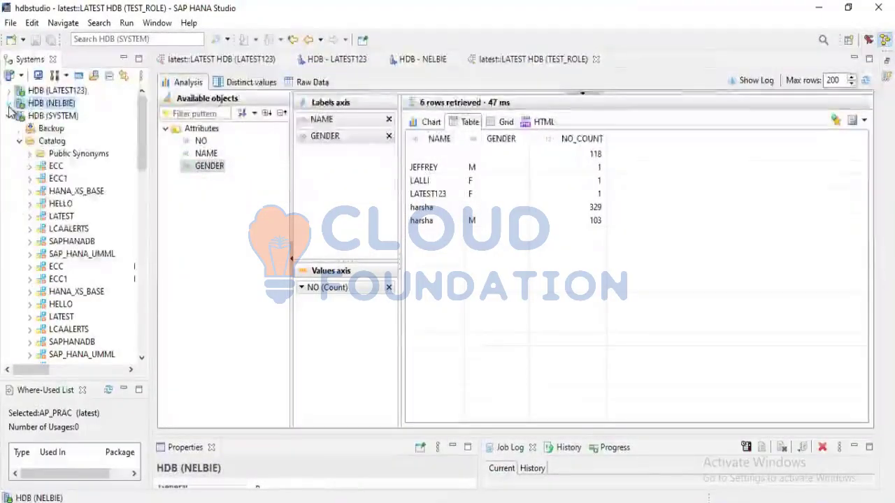
pyautogui.click(10, 103)
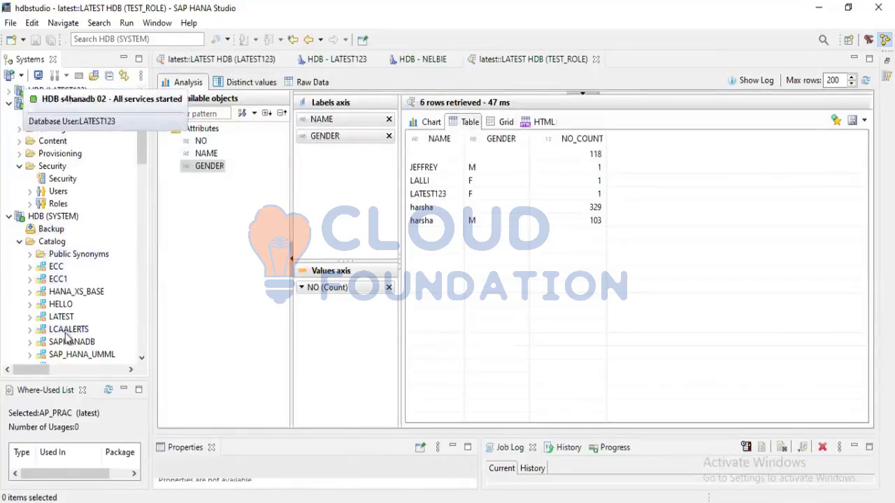
# Start an export of the LATEST schema from the HDB (SYSTEM) catalog and proceed to the export options
pyautogui.scroll(-3, 65, 334)
pyautogui.scroll(-1, 66, 337)
pyautogui.scroll(3, 65, 338)
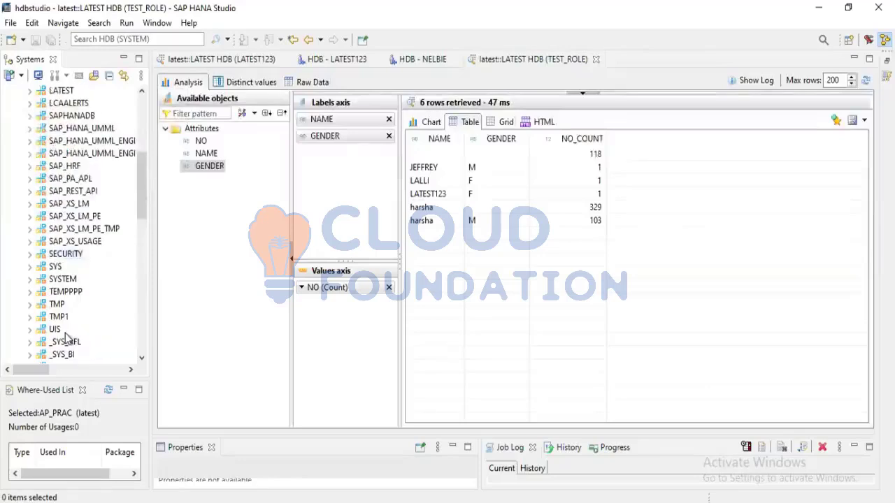
pyautogui.scroll(5, 65, 338)
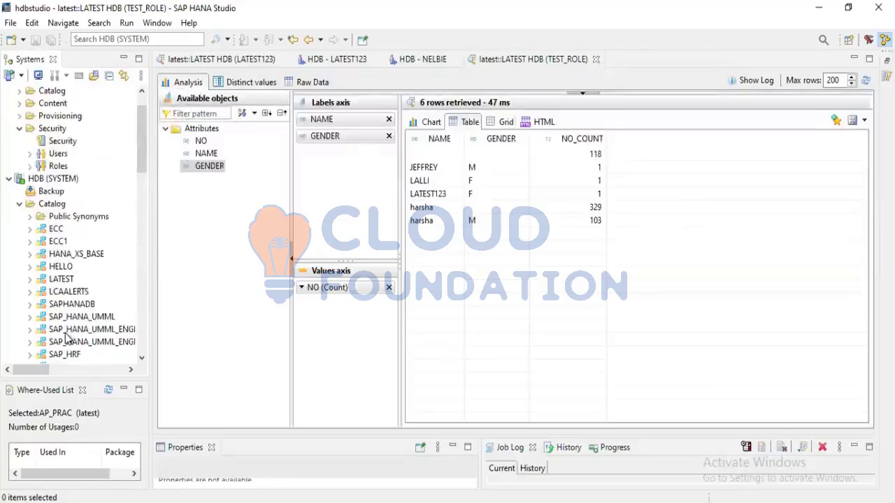
pyautogui.rightClick(60, 279)
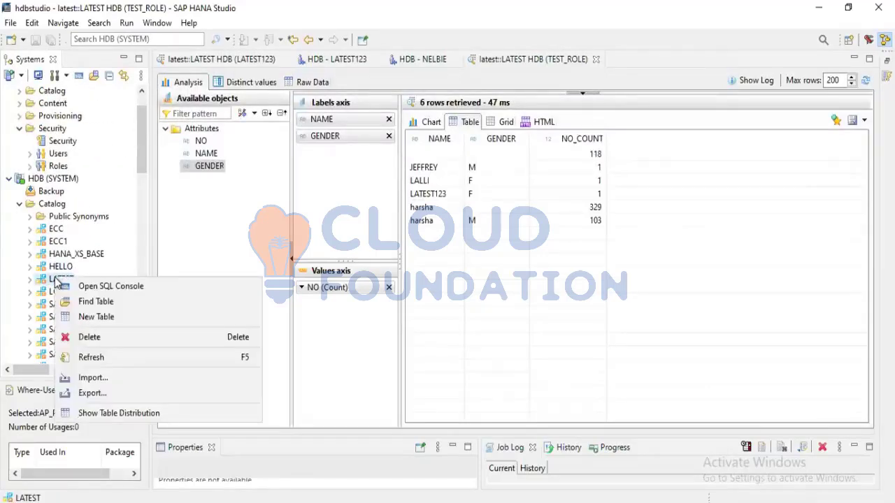
pyautogui.click(117, 394)
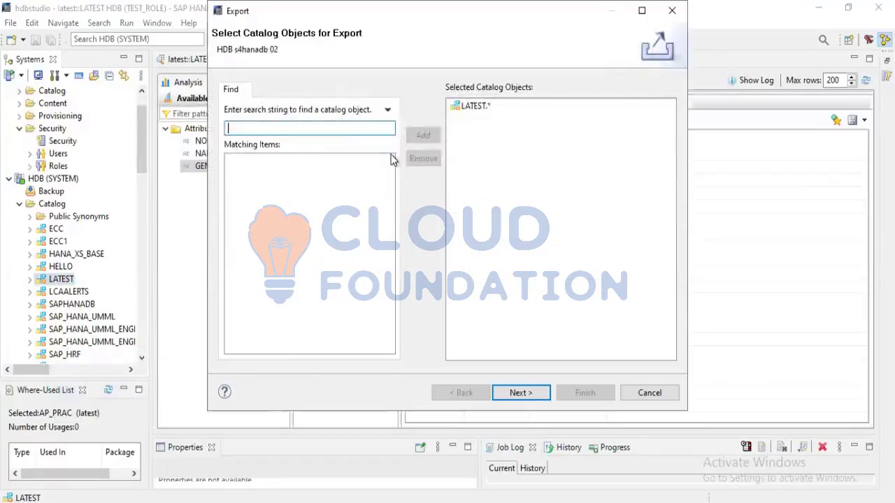
pyautogui.click(473, 106)
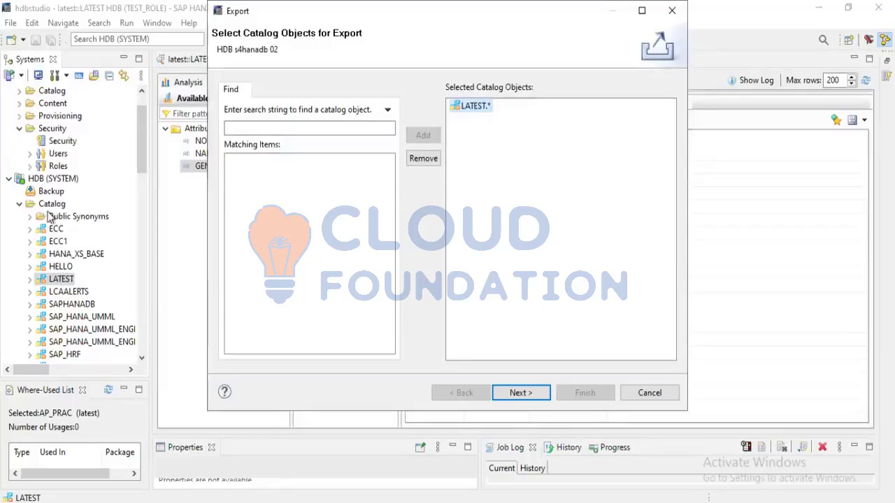
pyautogui.click(263, 126)
pyautogui.click(529, 390)
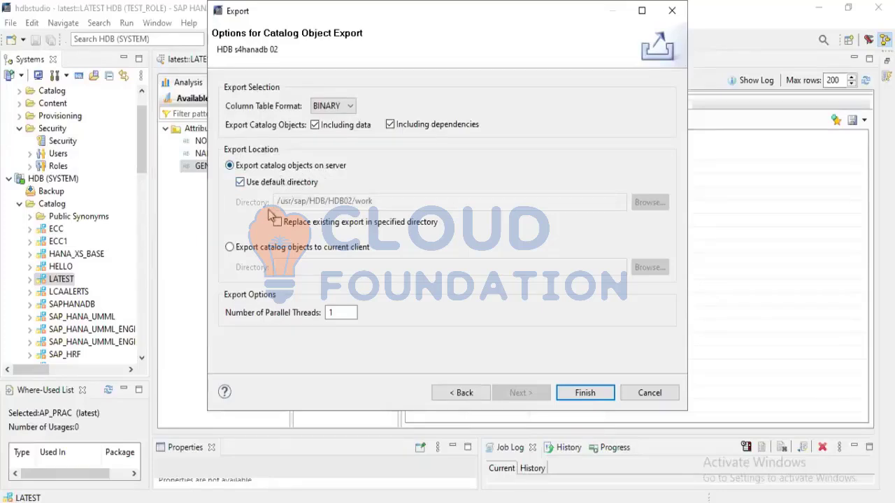
# Export the catalog objects to the current client, into a new Desktop folder named schemas
pyautogui.click(231, 249)
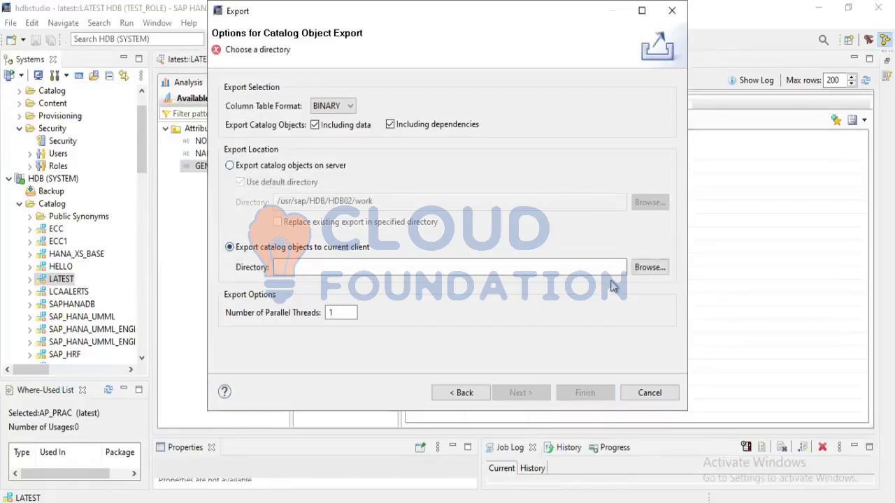
pyautogui.click(648, 268)
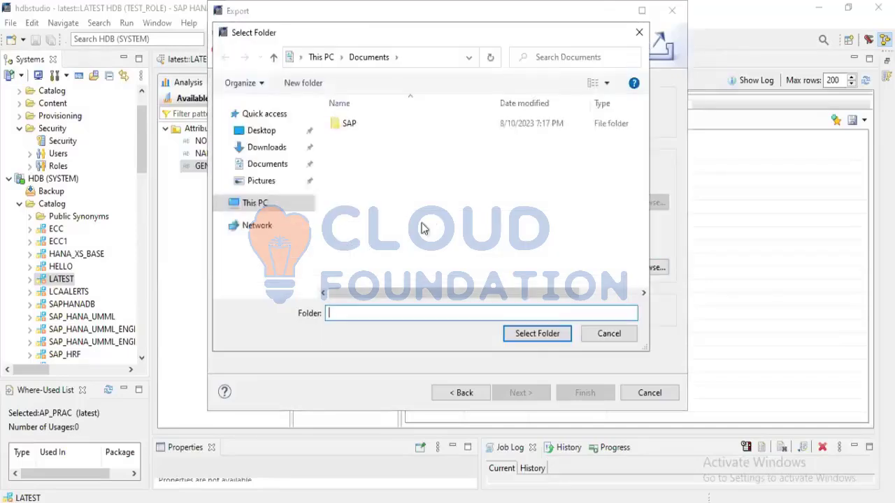
pyautogui.click(260, 133)
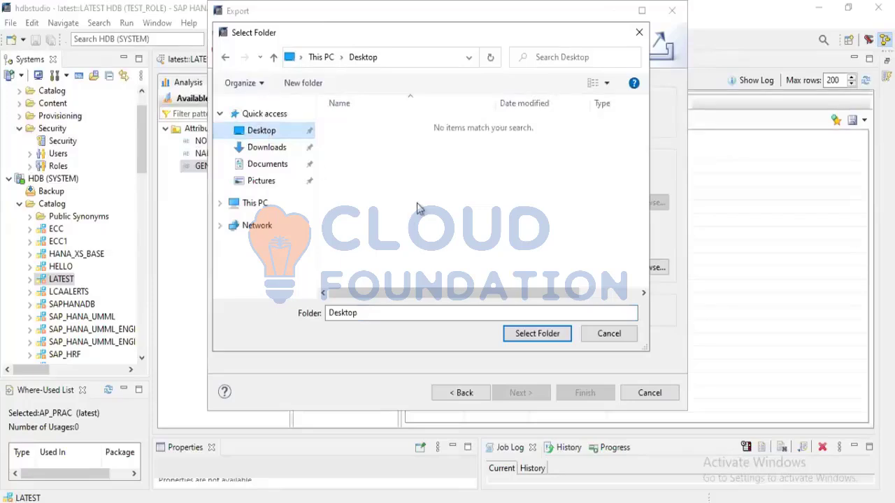
pyautogui.rightClick(453, 189)
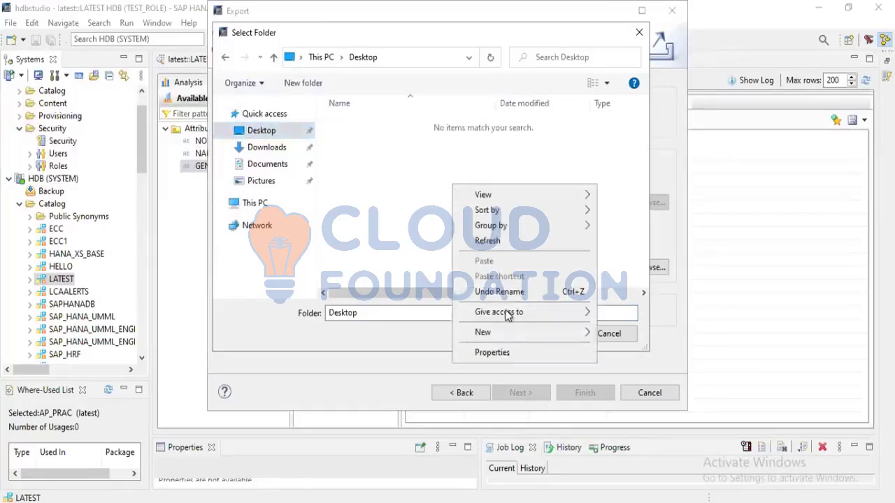
pyautogui.moveTo(526, 336)
pyautogui.click(606, 334)
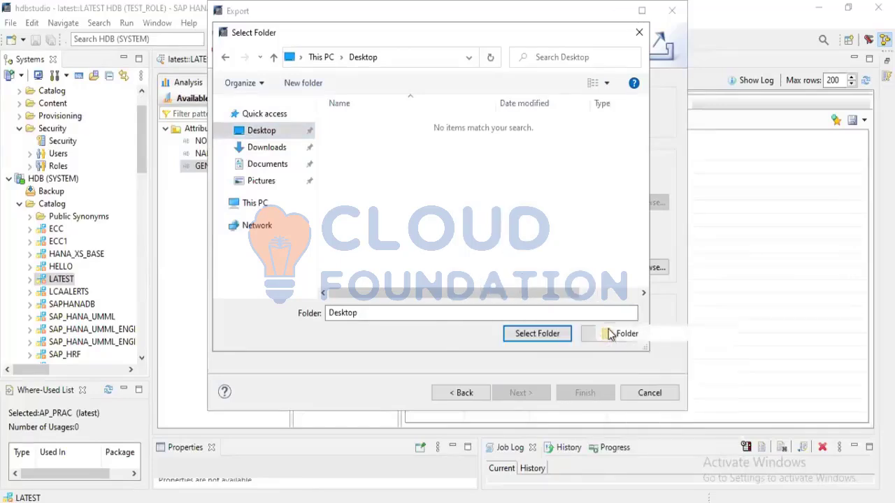
pyautogui.write('schemas')
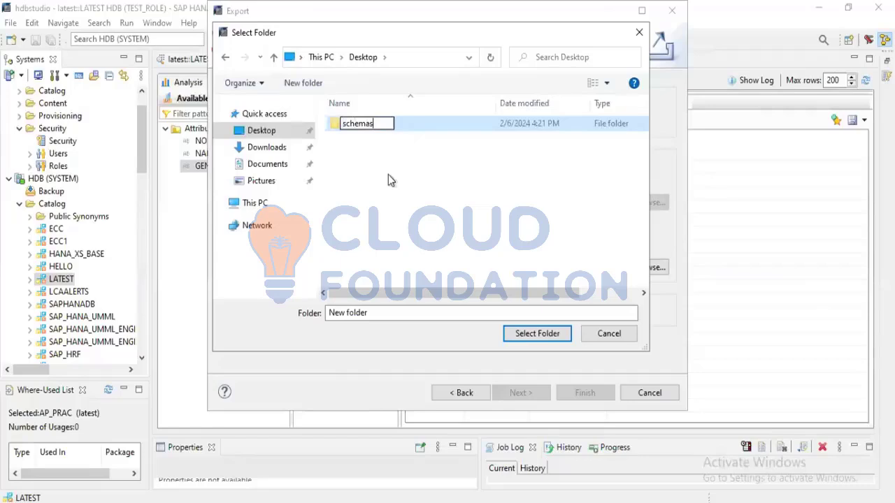
pyautogui.press('Return')
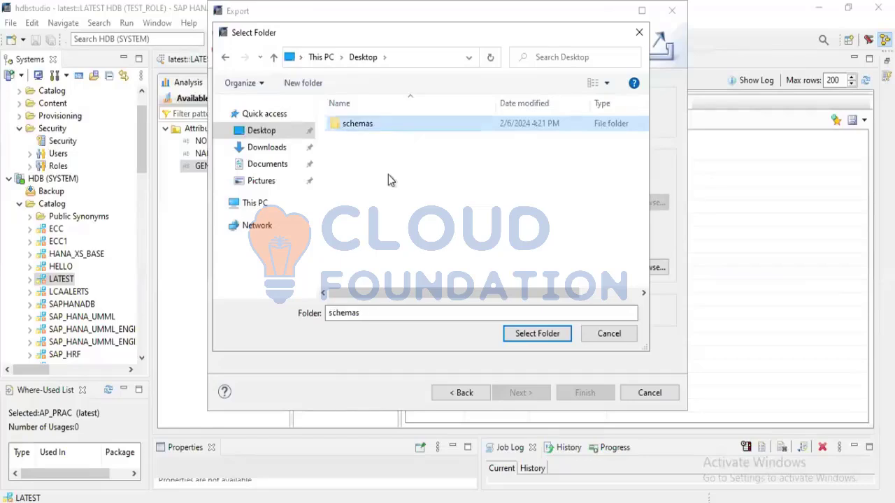
pyautogui.click(537, 333)
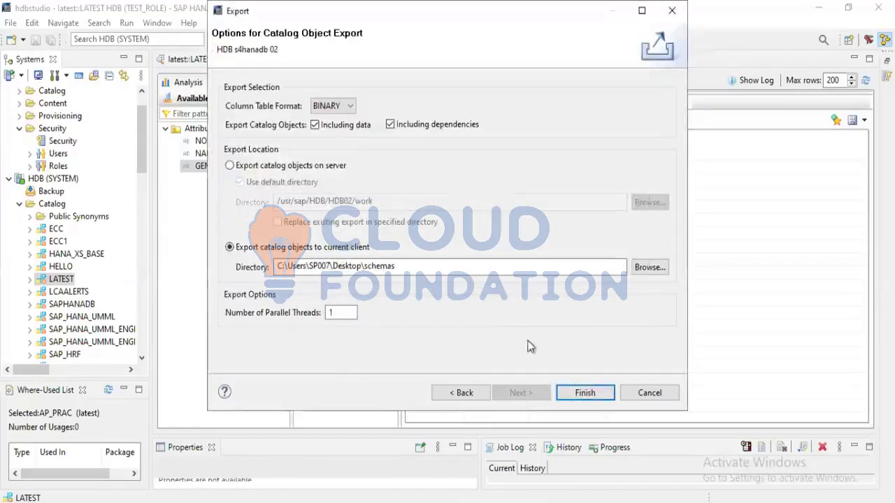
pyautogui.click(584, 393)
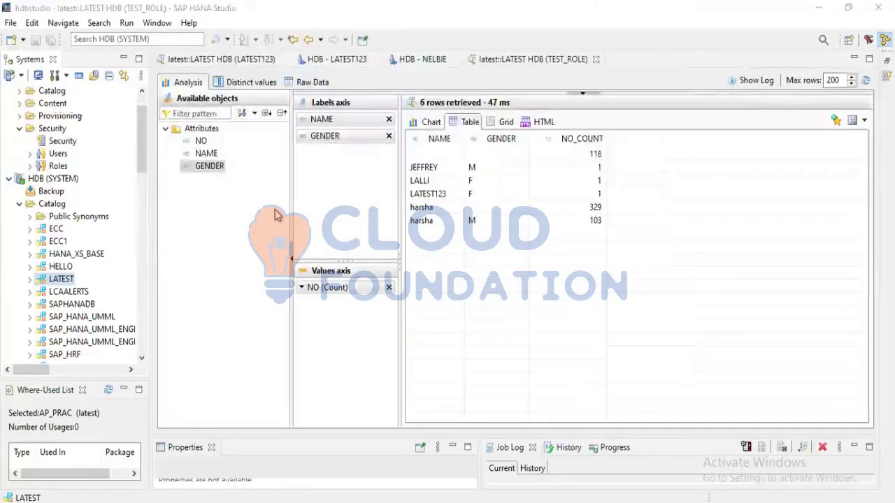
# Switch to the Windows desktop, check the export and index subfolders of the schemas folder, and close the folder window
pyautogui.press('super+d')
pyautogui.click(64, 99)
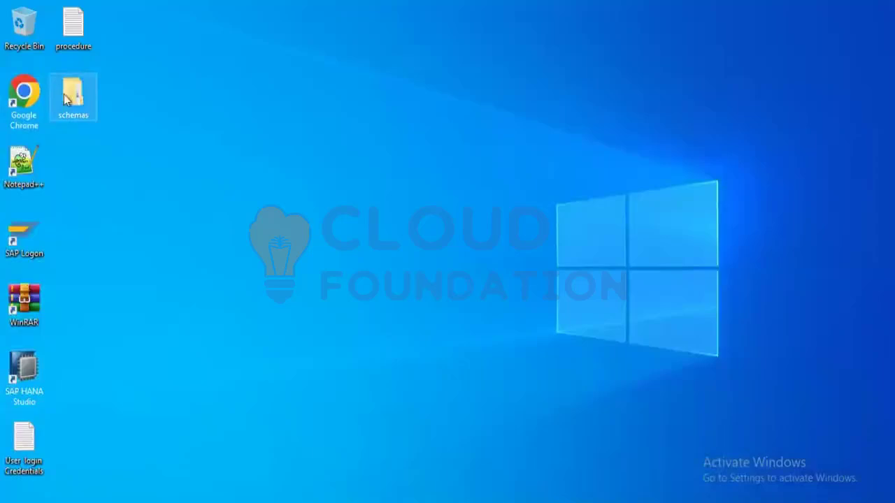
pyautogui.doubleClick(65, 98)
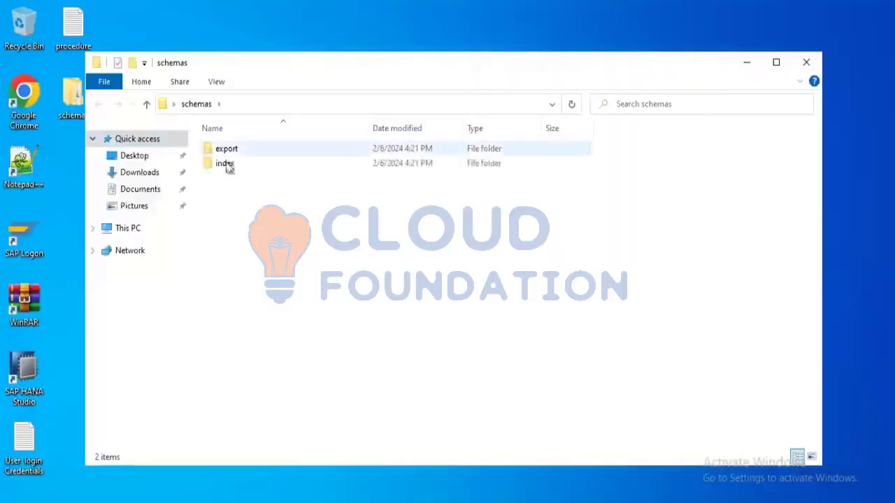
pyautogui.doubleClick(235, 151)
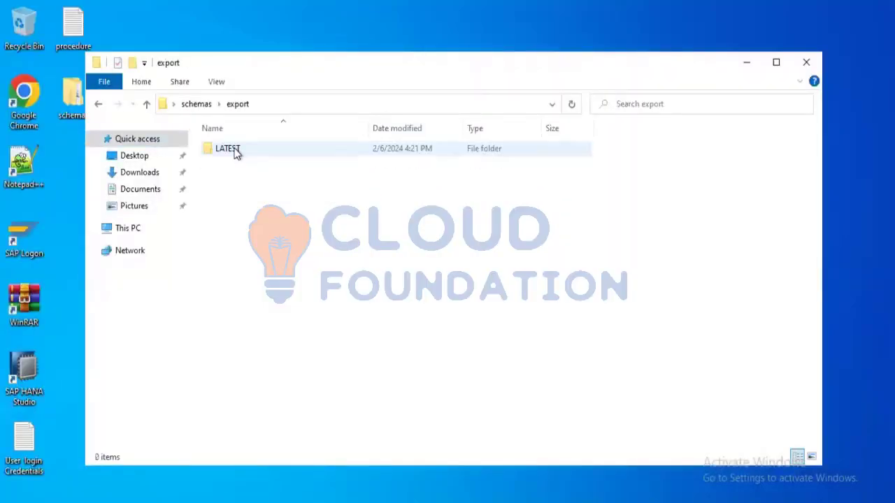
pyautogui.hotkey('alt', 'Left')
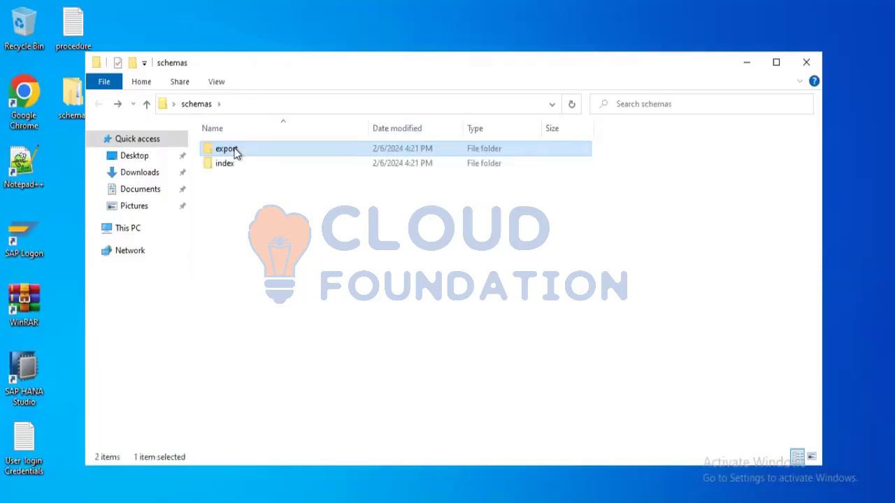
pyautogui.click(230, 166)
pyautogui.doubleClick(230, 166)
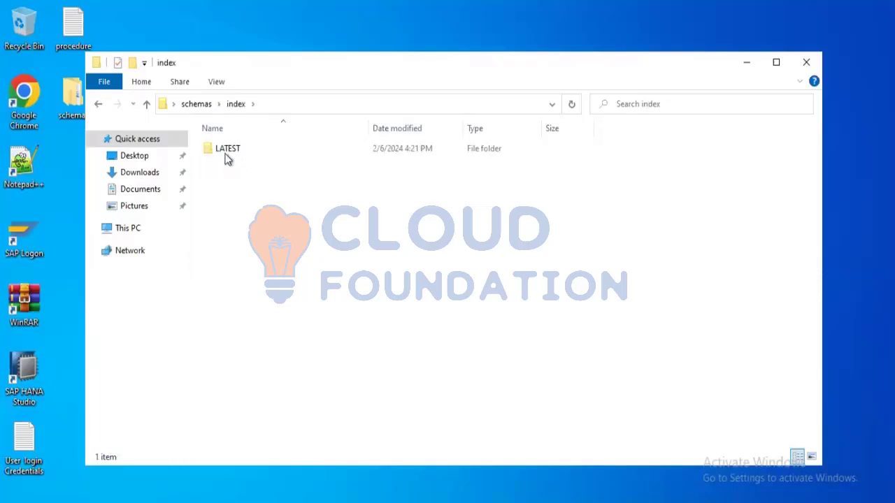
pyautogui.click(99, 106)
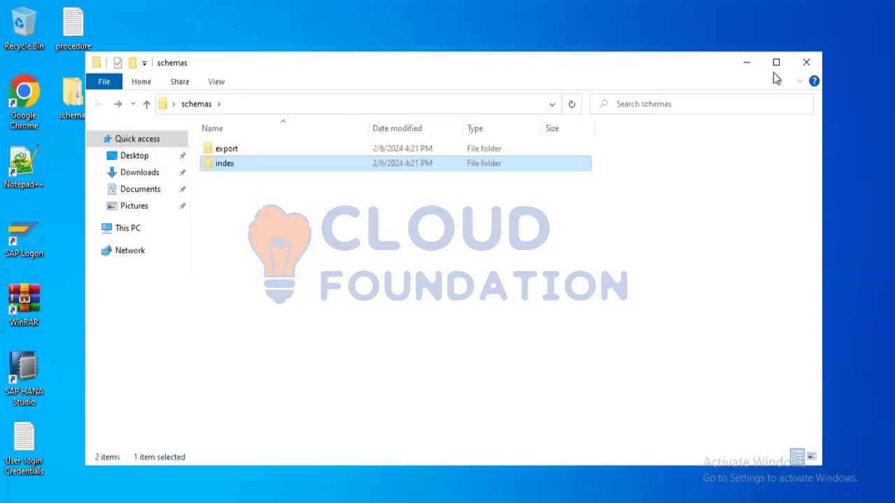
pyautogui.click(806, 64)
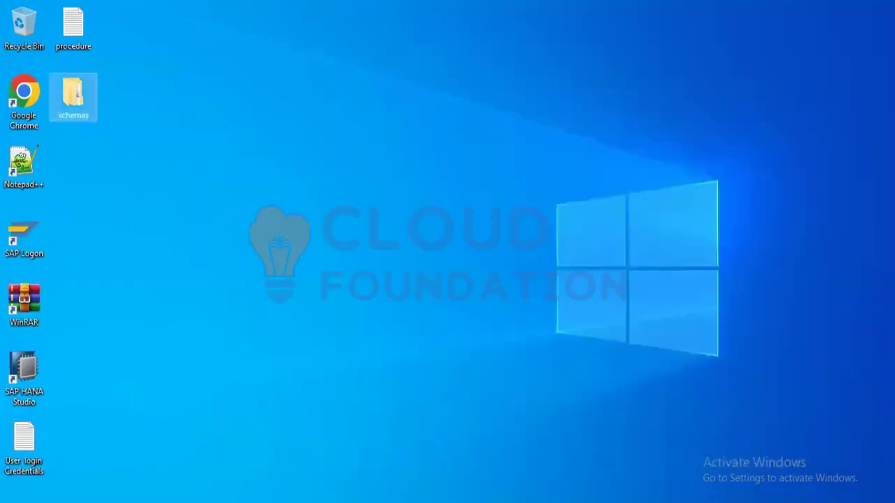
# Switch back to SAP HANA Studio and start an import into the HDB (NELBIE) catalog
pyautogui.hotkey('alt', 'Tab')
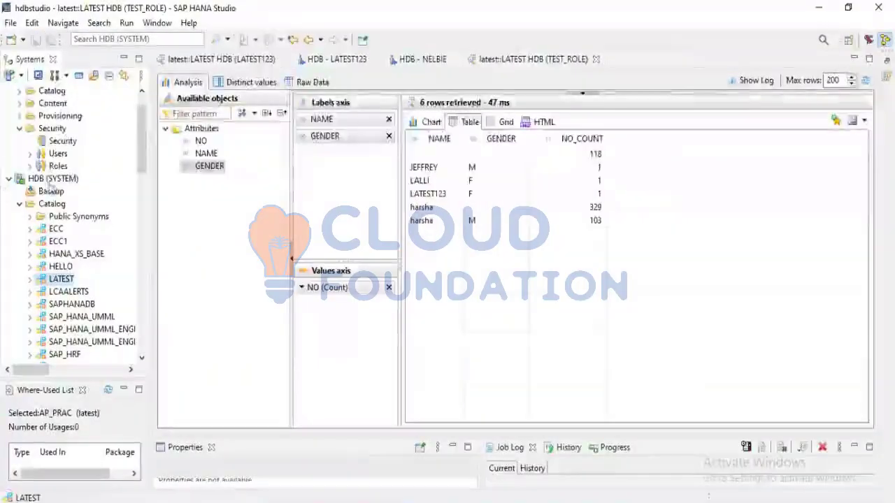
pyautogui.scroll(1, 55, 183)
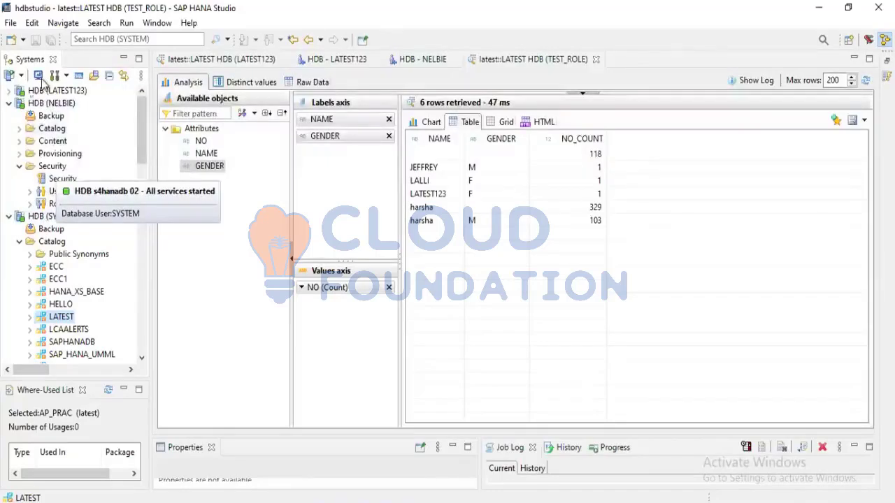
pyautogui.click(42, 106)
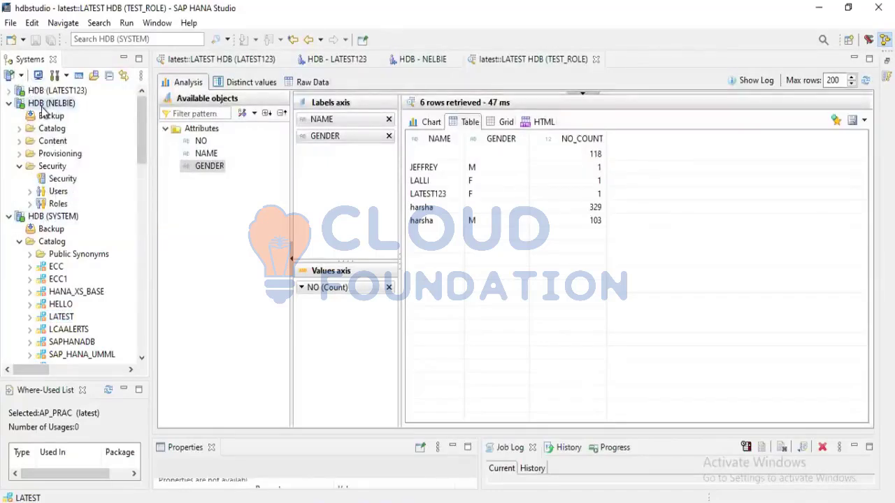
pyautogui.rightClick(44, 108)
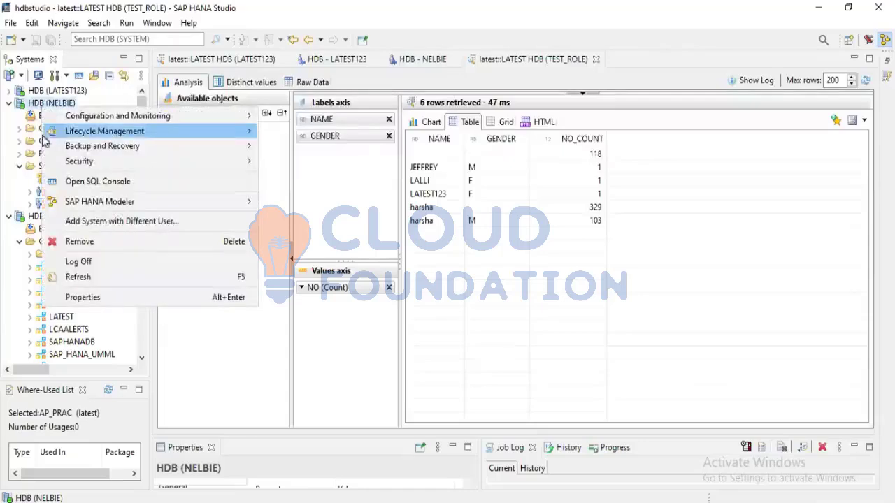
pyautogui.click(10, 307)
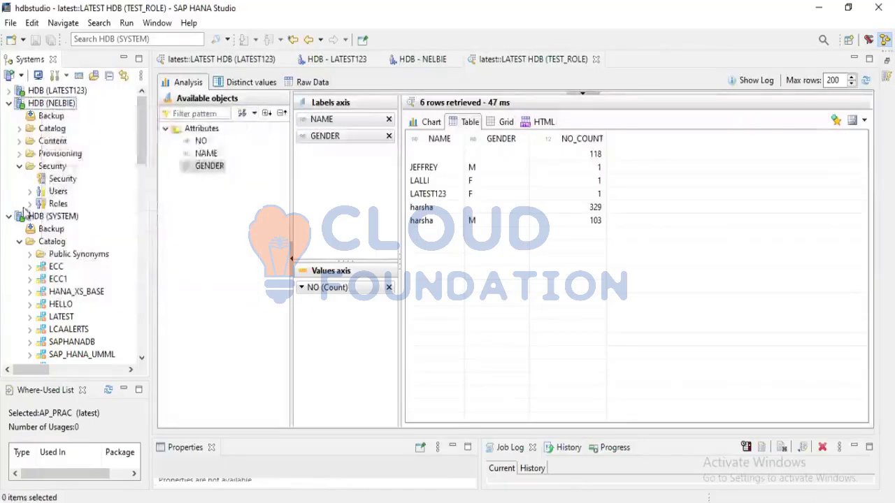
pyautogui.rightClick(48, 131)
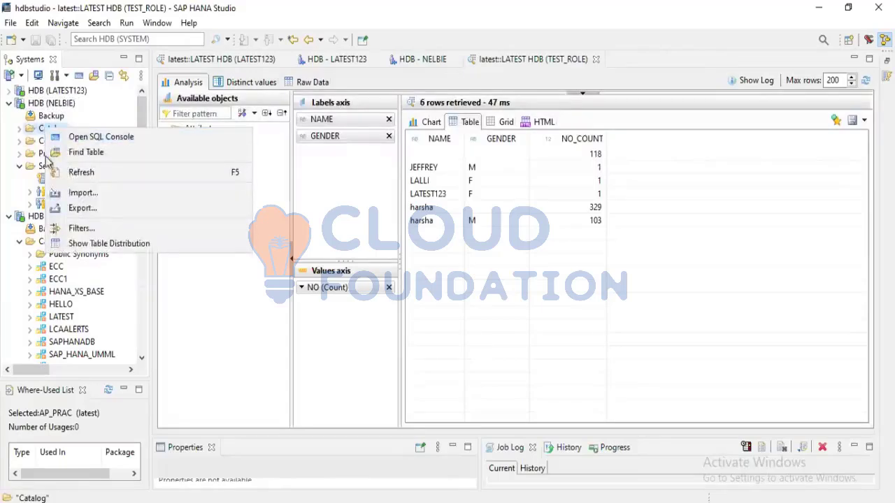
pyautogui.click(72, 196)
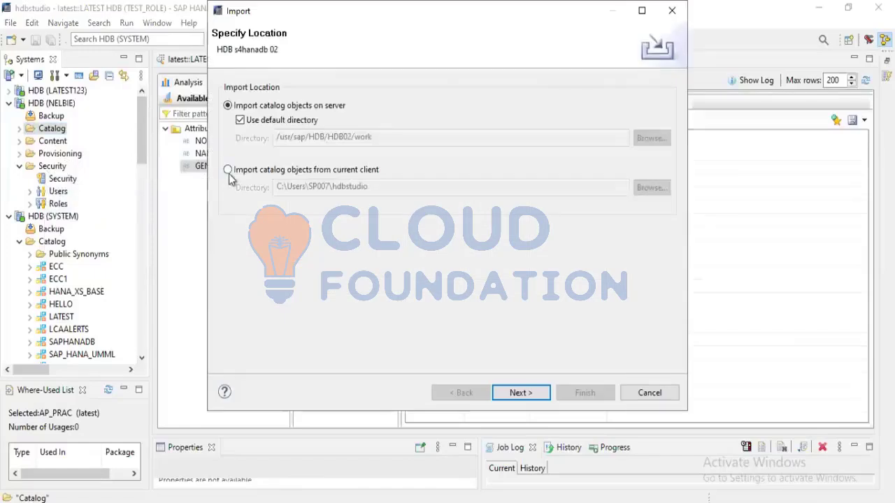
# Set the import location to the current client's Desktop folder schemas and proceed to the catalog object selection
pyautogui.click(229, 172)
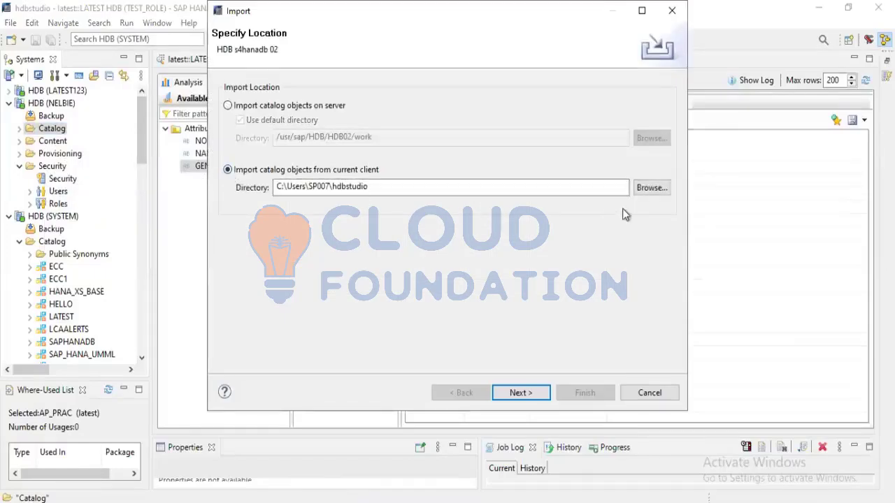
pyautogui.click(650, 188)
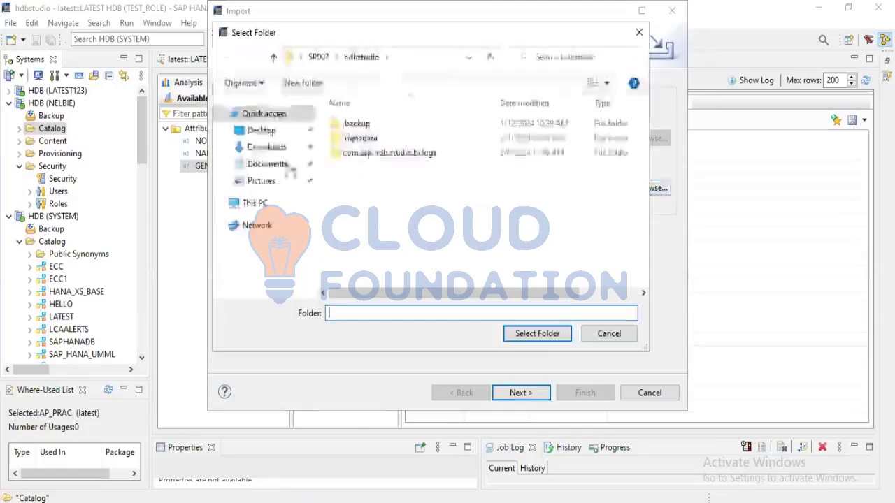
pyautogui.click(256, 131)
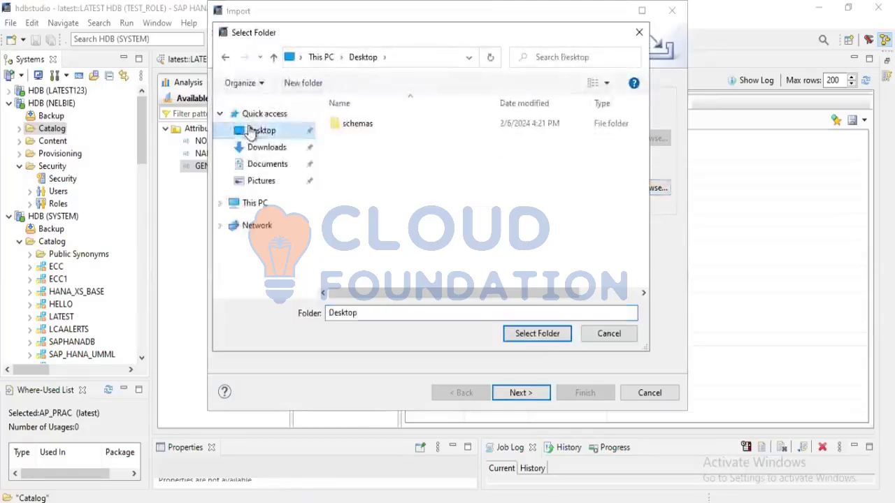
pyautogui.click(353, 127)
pyautogui.click(538, 334)
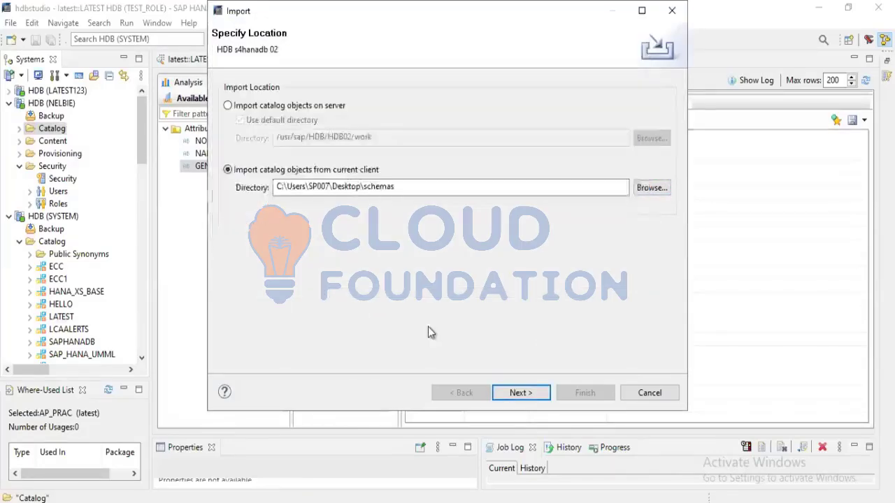
pyautogui.click(515, 393)
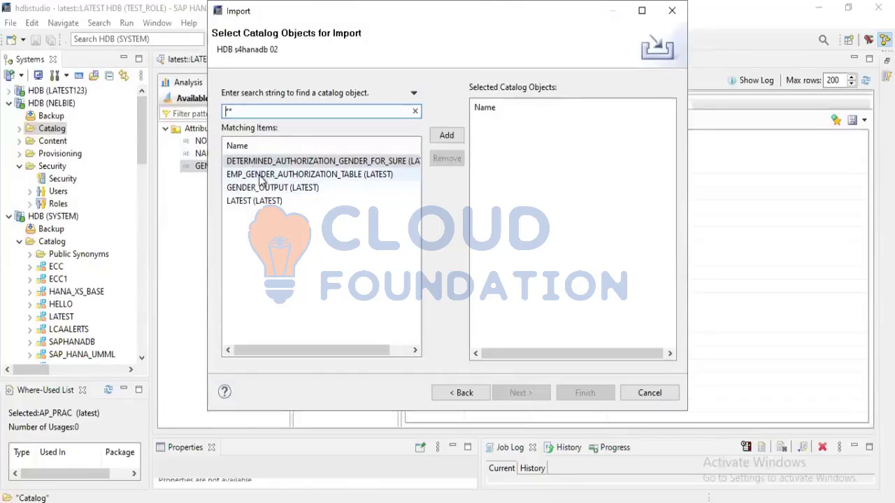
# Add all four matching objects, from DETERMINED_AUTHORIZATION_GENDER_FOR_SURE through LATEST, to the selected catalog objects for import
pyautogui.click(259, 179)
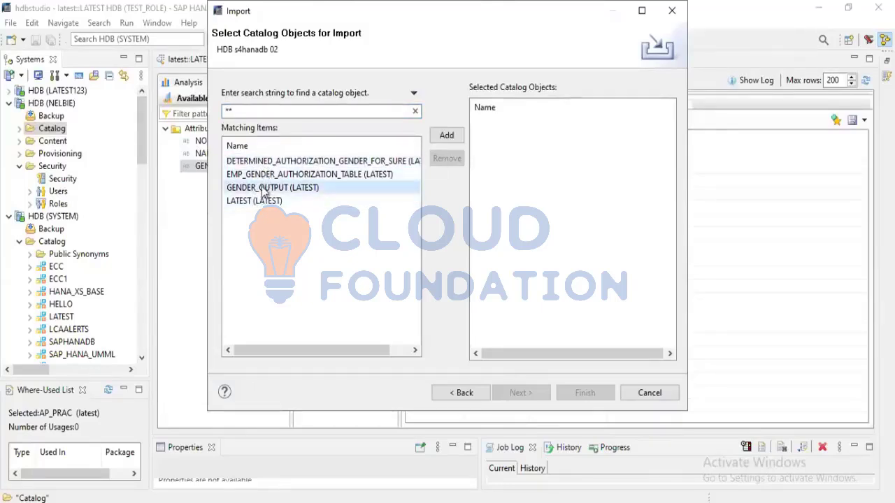
pyautogui.click(272, 188)
pyautogui.click(277, 161)
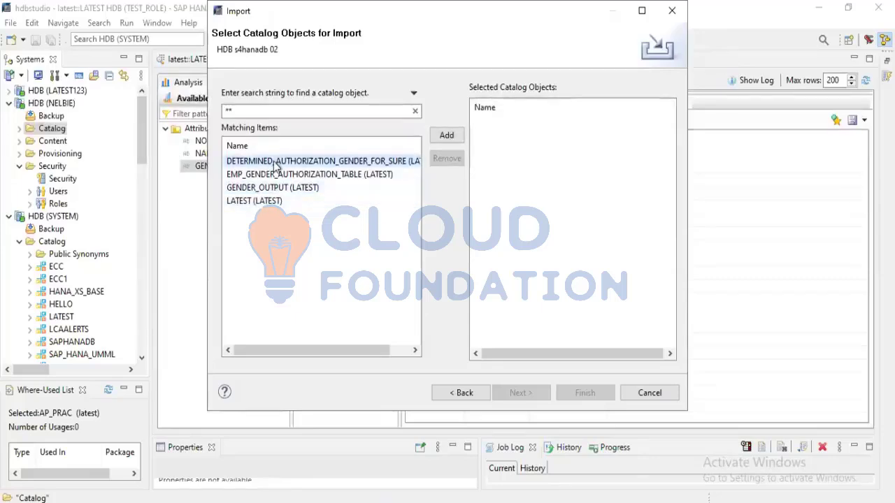
pyautogui.hotkey('shift', 'Down')
pyautogui.hotkey('shift', 'Down')
pyautogui.hotkey('shift', 'Down')
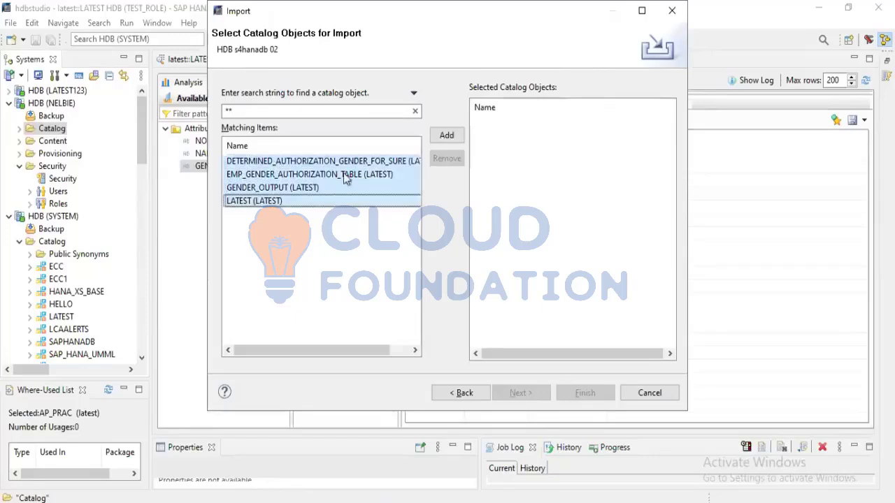
pyautogui.click(449, 133)
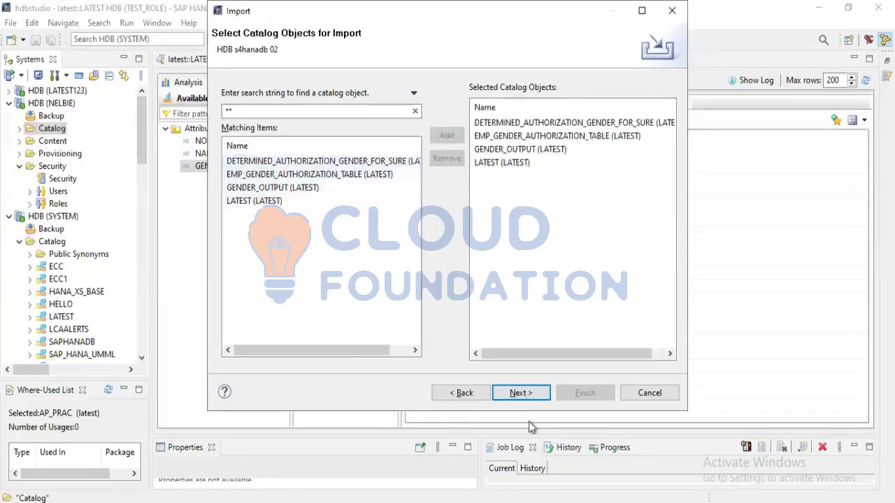
# Enable replacing existing catalog objects in the import options and finish the import
pyautogui.click(523, 402)
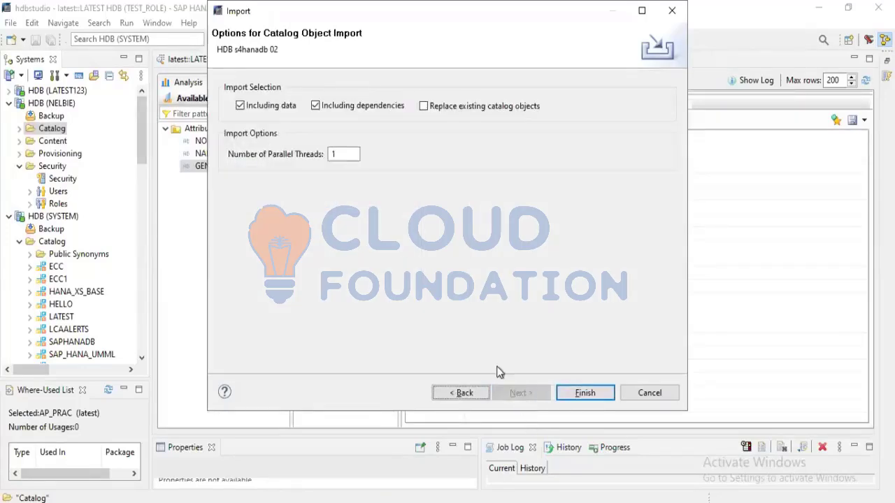
pyautogui.click(424, 107)
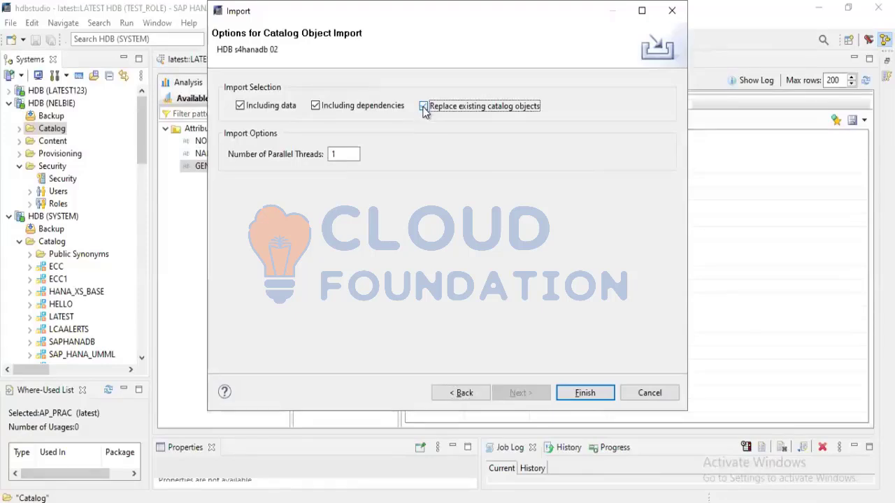
pyautogui.click(568, 392)
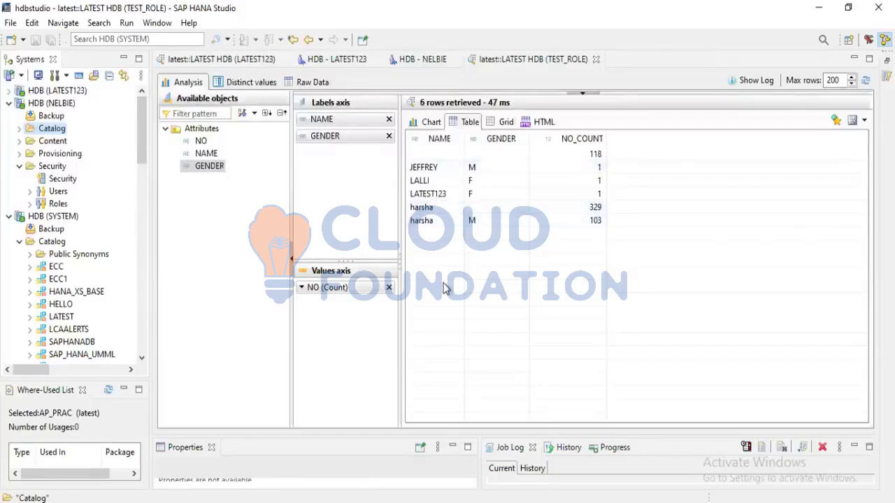
pyautogui.moveTo(432, 4)
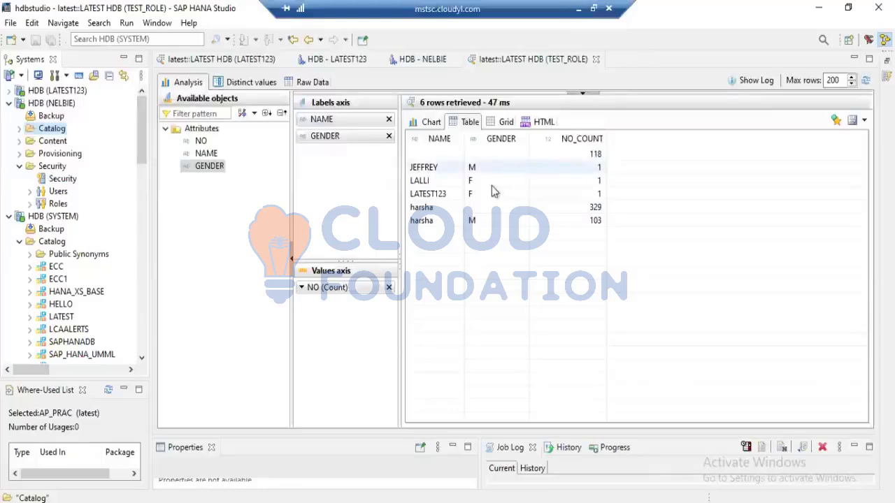
pyautogui.click(451, 198)
pyautogui.click(454, 182)
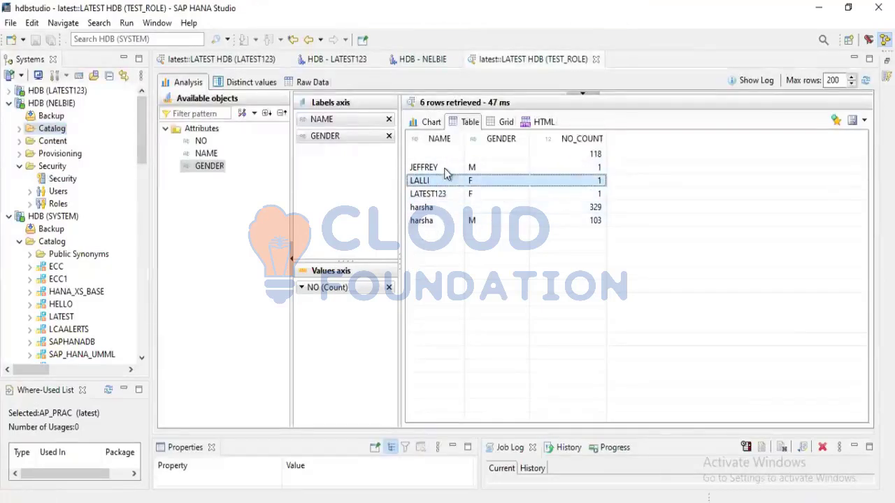
pyautogui.click(444, 167)
pyautogui.click(439, 185)
pyautogui.click(442, 195)
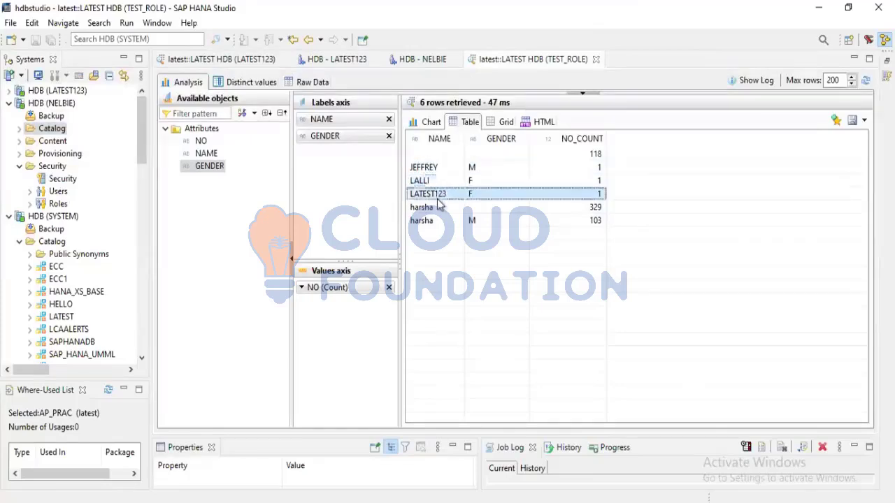
pyautogui.click(438, 222)
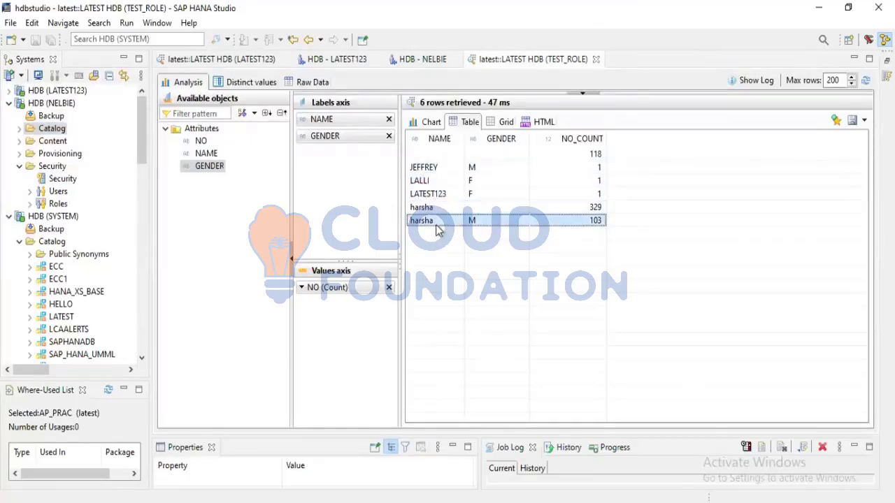
pyautogui.click(435, 210)
pyautogui.click(442, 195)
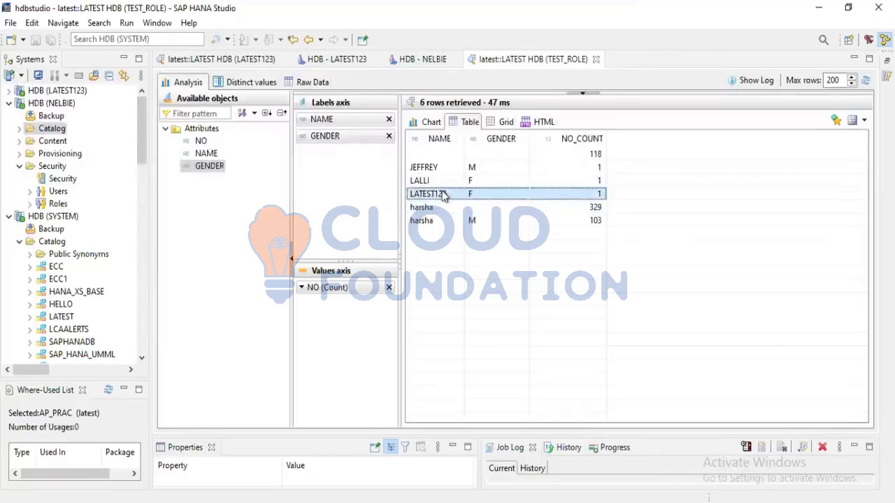
pyautogui.click(448, 183)
pyautogui.click(446, 171)
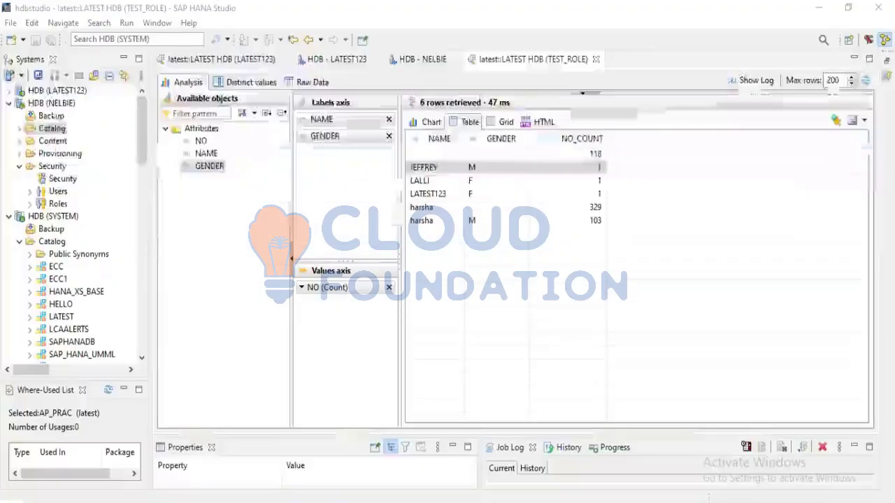
# Close the HDB - NELBIE editor
pyautogui.click(432, 61)
pyautogui.click(456, 59)
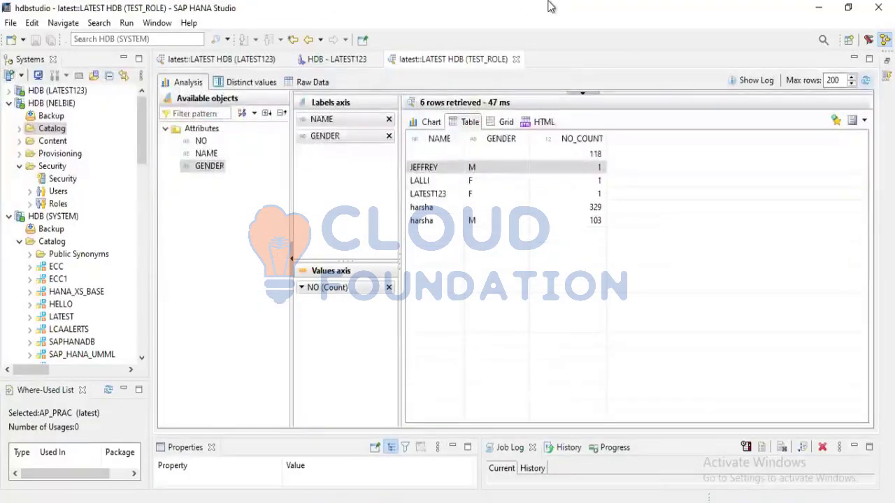
# Switch to the PowerPoint presentation hana db trasport class and show slide 2 on transportation methods
pyautogui.click(579, 8)
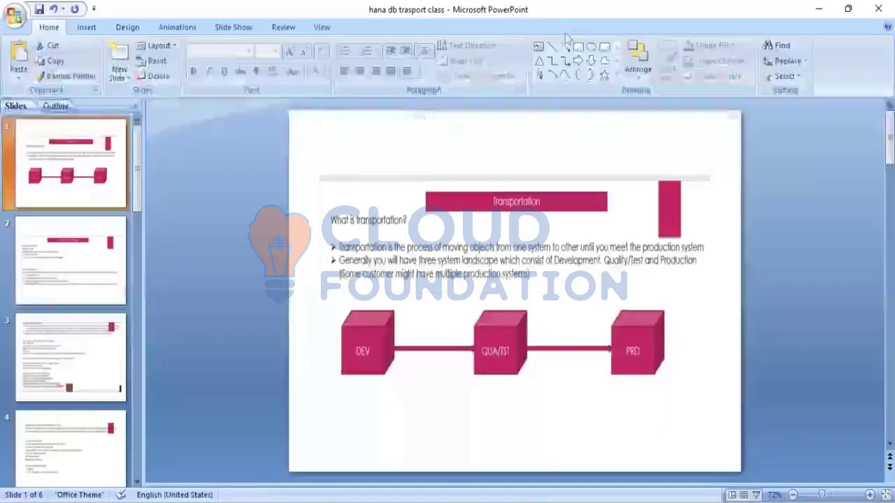
pyautogui.click(74, 259)
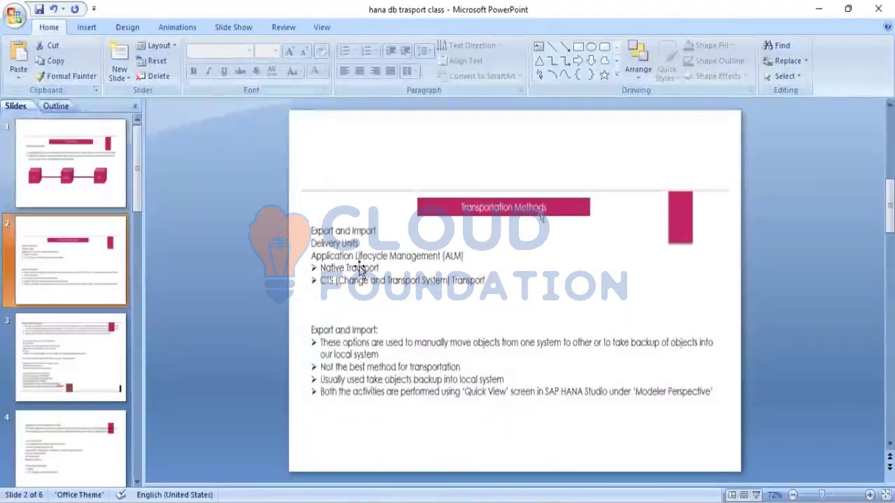